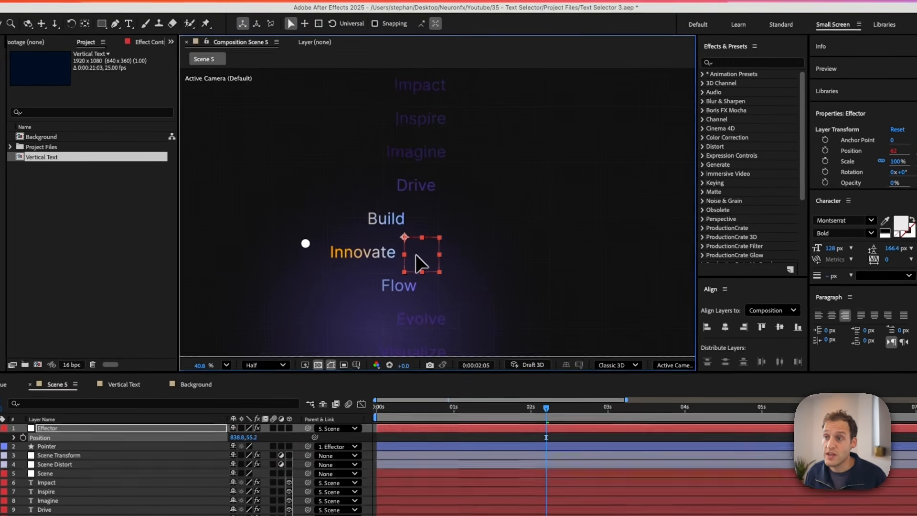
- Preview the effect in the finished scene by moving the Effector null beside the word list
left_click_drag(415, 238, 462, 240)
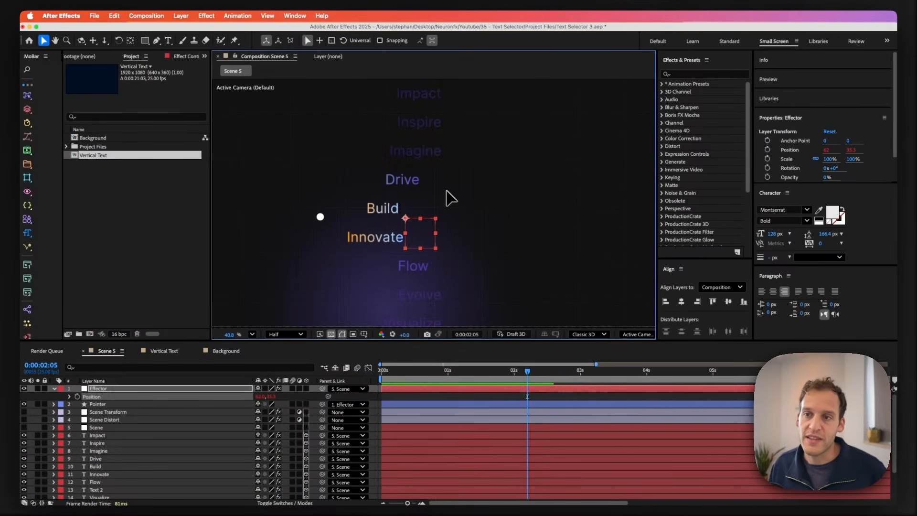
- Draw a large circle with the Ellipse Tool near the middle of the Vertical Text composition
left_click(165, 351)
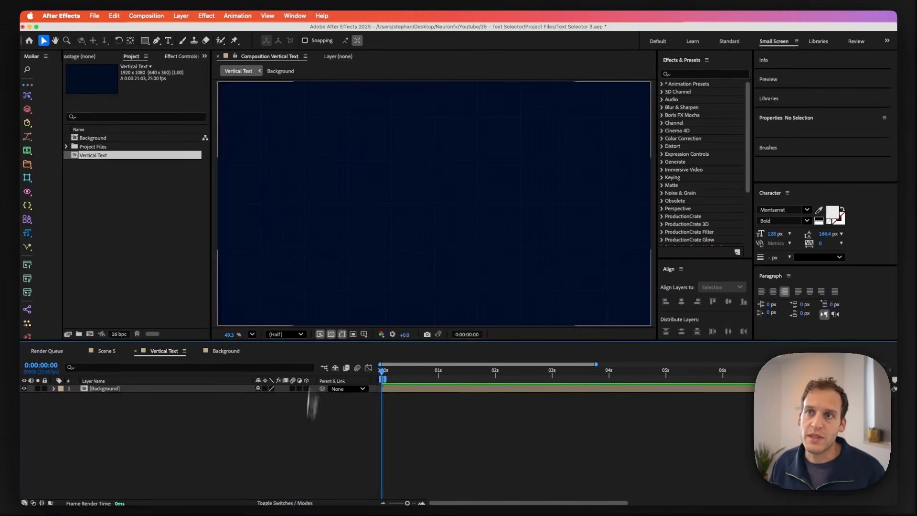
left_click(145, 41)
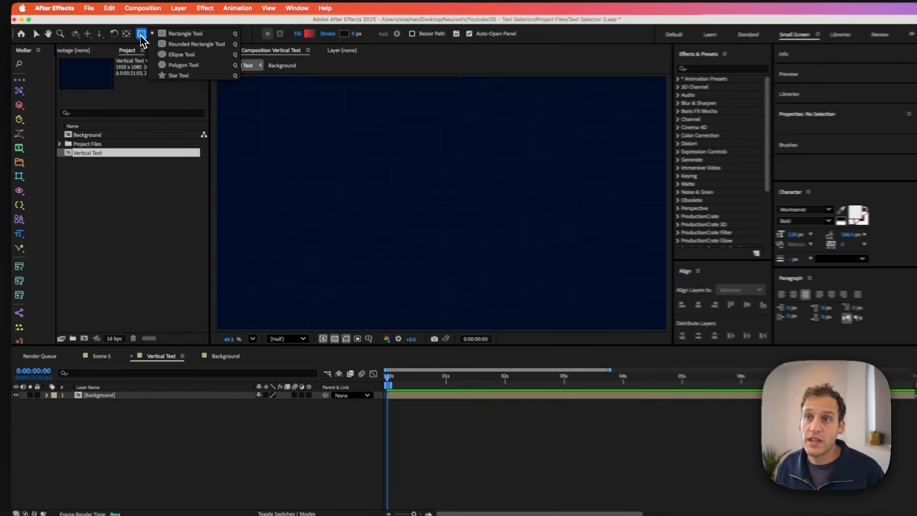
left_click(162, 35)
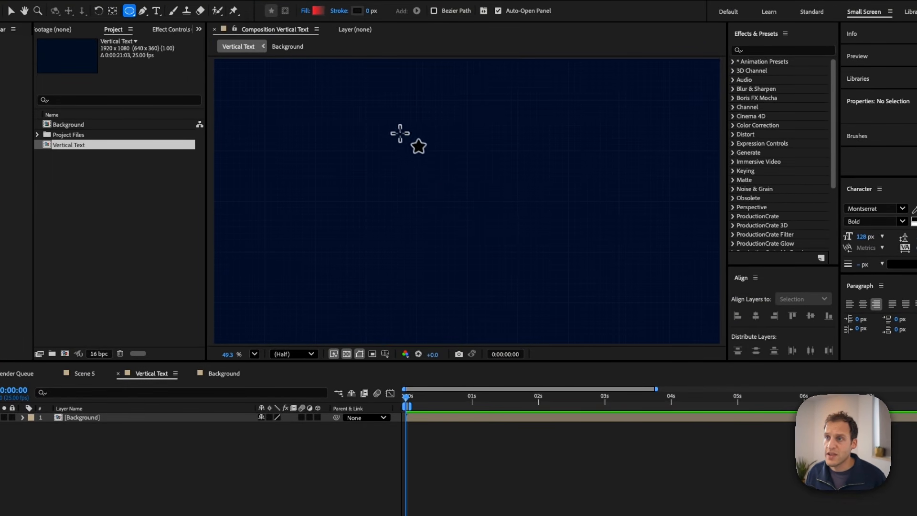
left_click_drag(395, 126, 591, 269)
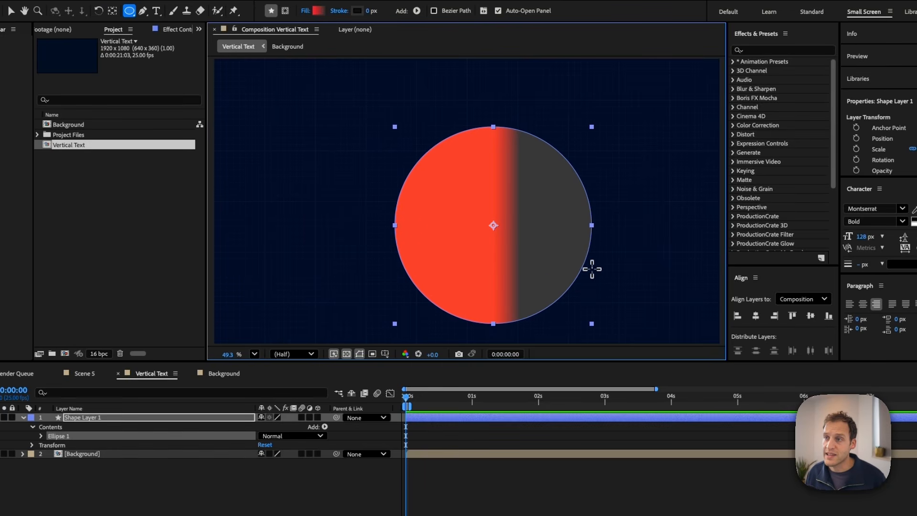
- Change the circle's gradient fill to radial and recolour its inner colour stop to purple
left_click(319, 11)
left_click(389, 171)
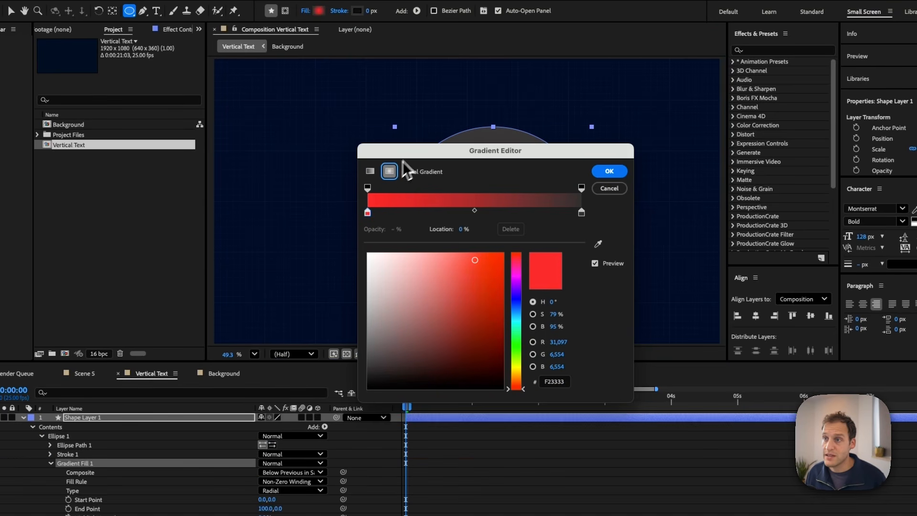
left_click_drag(418, 154, 697, 99)
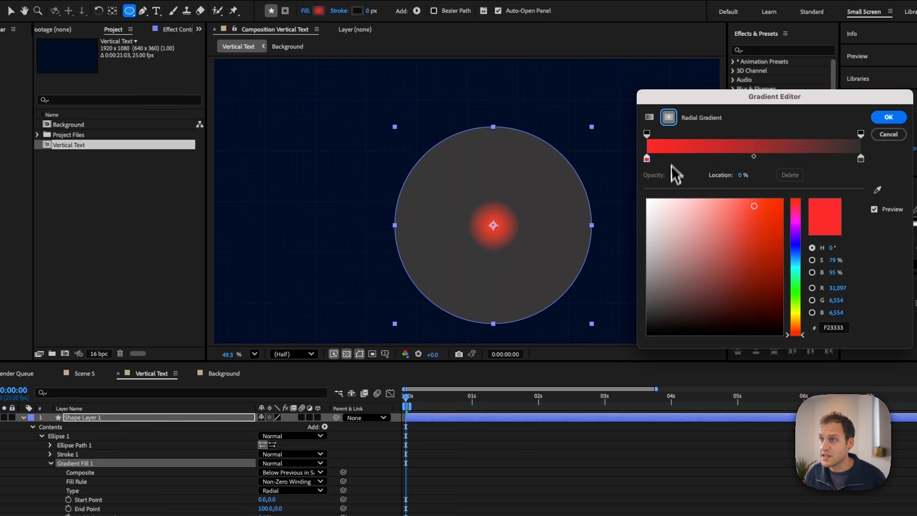
left_click_drag(795, 258, 797, 239)
- Set the opacity of the gradient's outer stop to 0% so the circle fades out
left_click(860, 158)
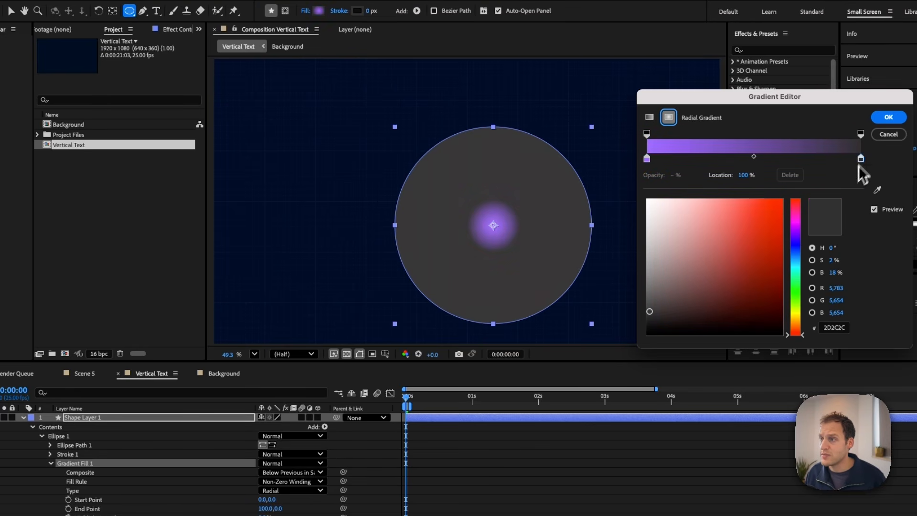
left_click(860, 133)
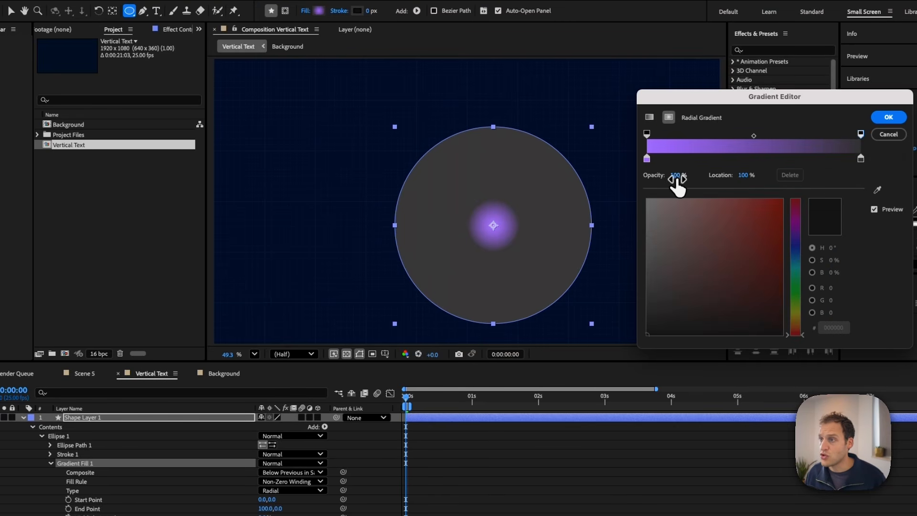
type("0")
key("Return")
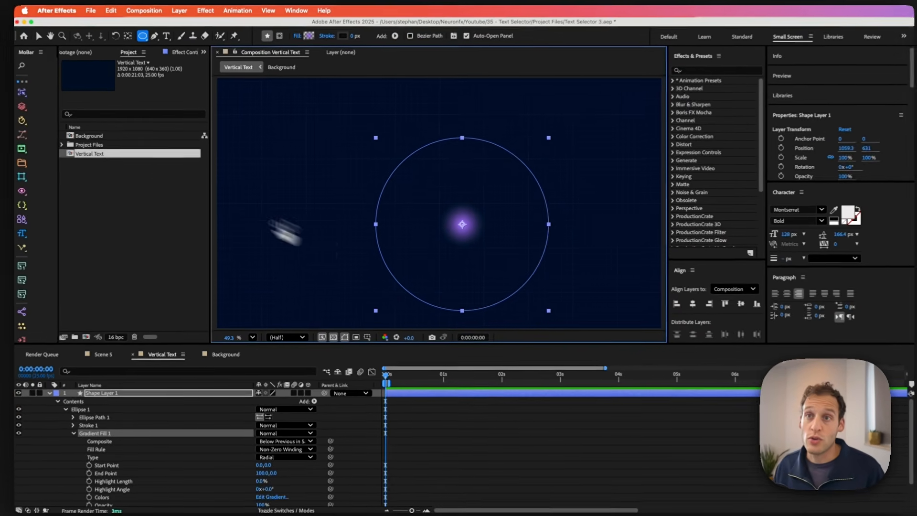
- Extend the gradient's end point to the circle's edge, about 368 px from its centre, and deselect the layer
left_click(43, 39)
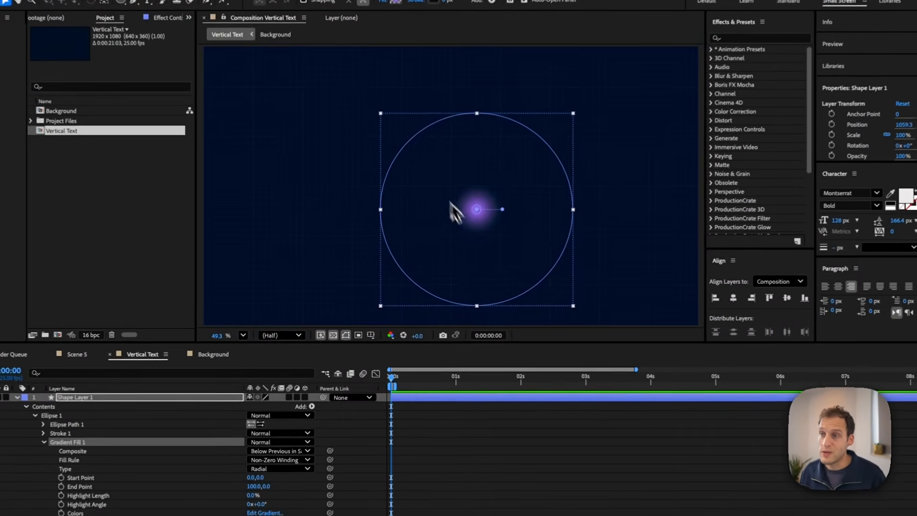
left_click_drag(506, 207, 574, 206)
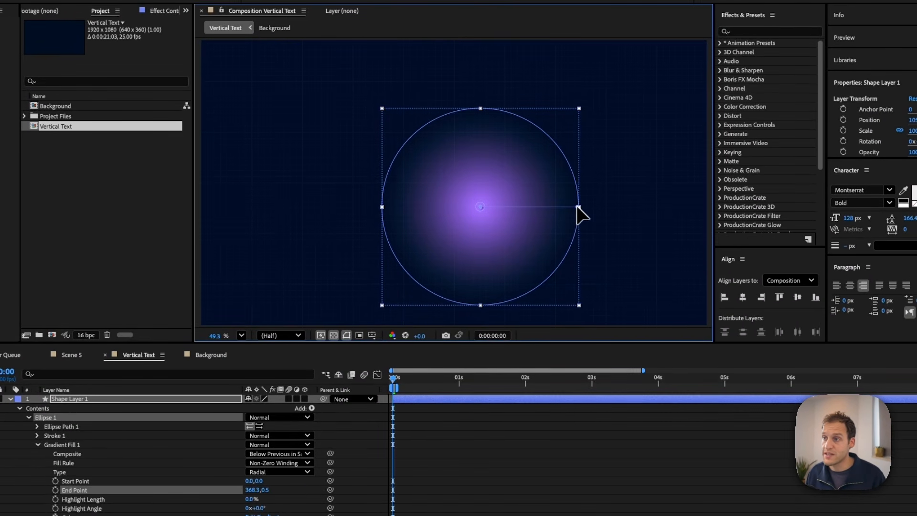
left_click(382, 451)
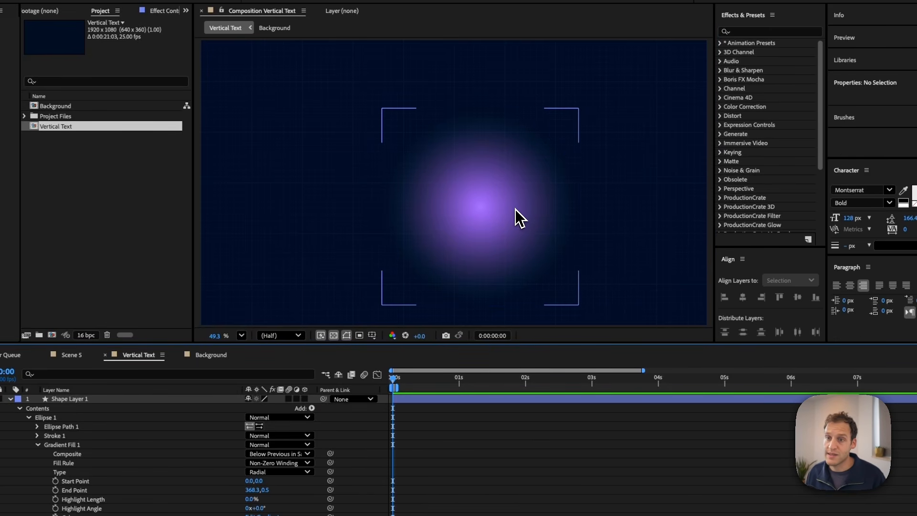
- Rename the circle's shape layer to BG Light and collapse its properties
left_click(79, 400)
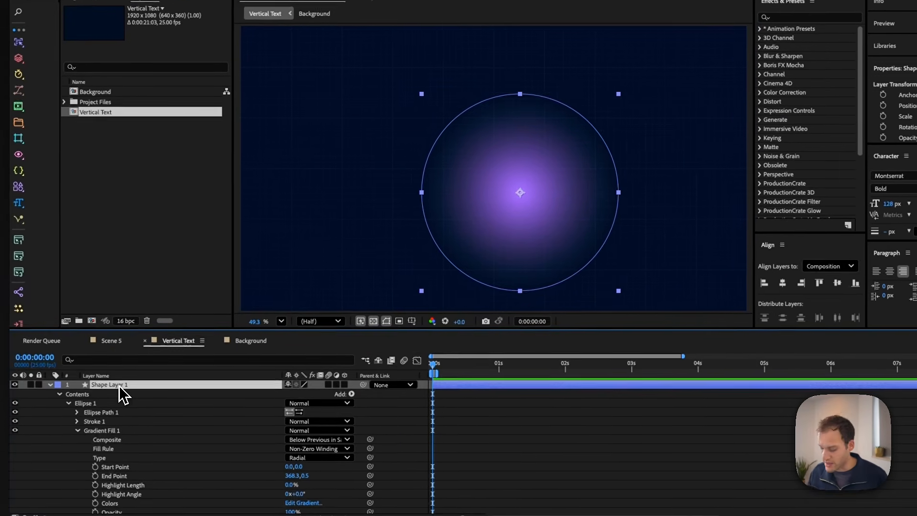
key("Return")
type("BG Light")
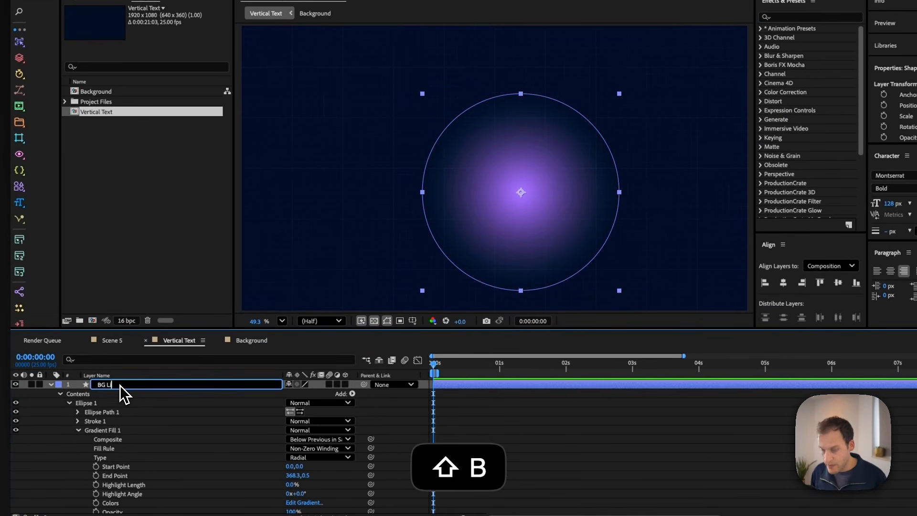
key("Return")
key("u")
- Move the BG Light to the bottom centre of the composition and set its scale to 120%
left_click_drag(451, 222, 422, 322)
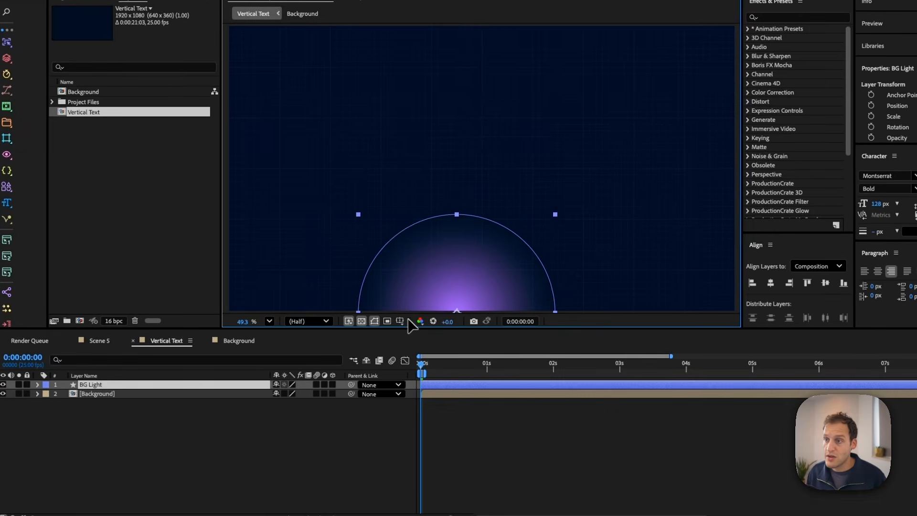
key("s")
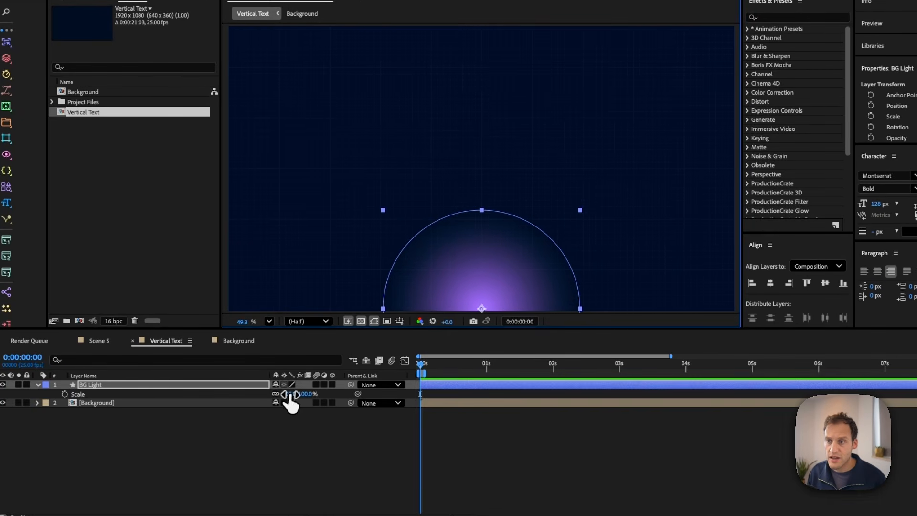
left_click(291, 393)
type("120")
key("Return")
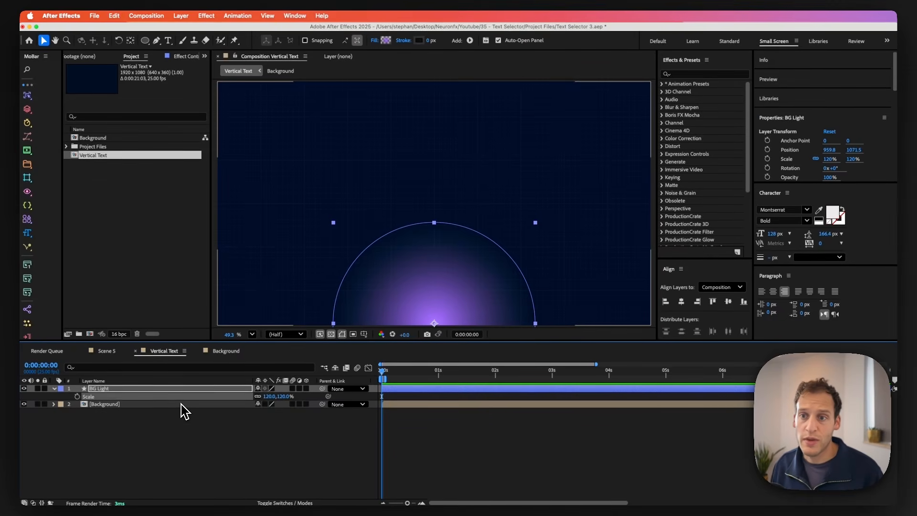
- Set the BG Light opacity to 20% and raise the glow slightly from the bottom edge
key("t")
left_click(265, 384)
key("BackSpace")
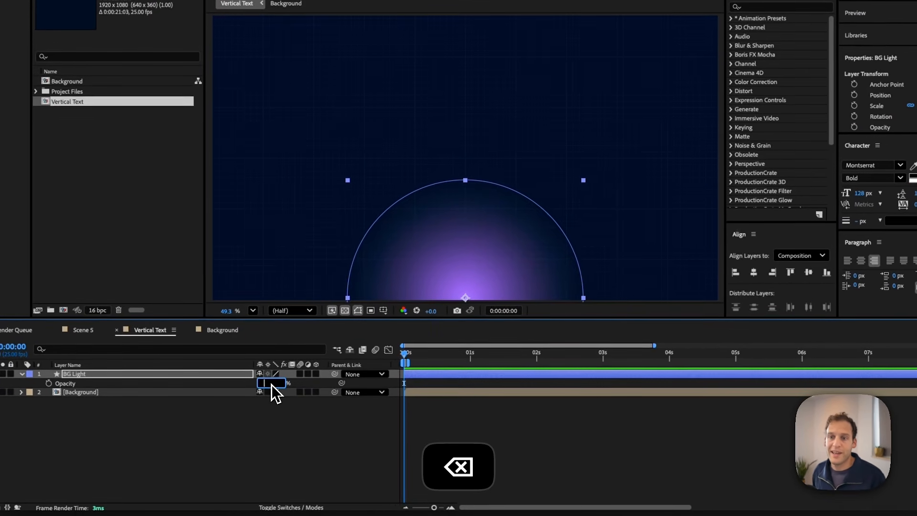
type("20")
key("Return")
left_click(272, 437)
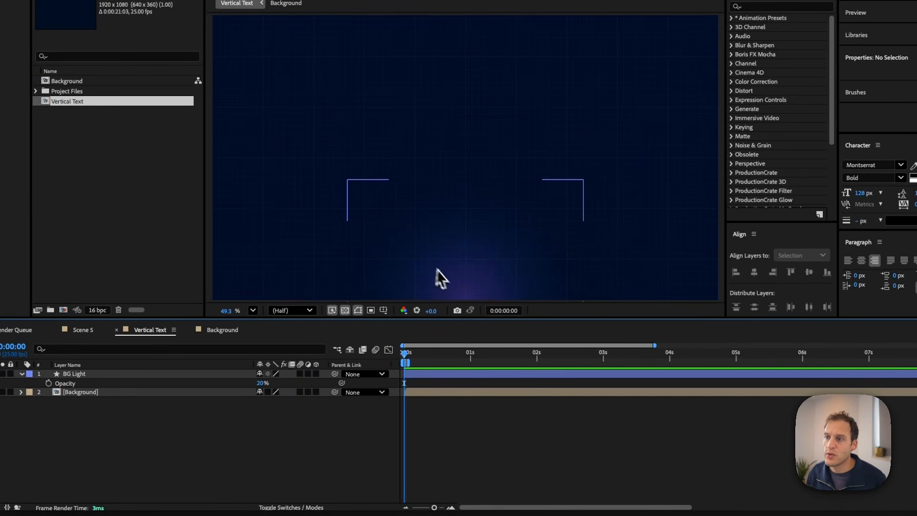
left_click_drag(452, 282, 455, 260)
left_click(325, 476)
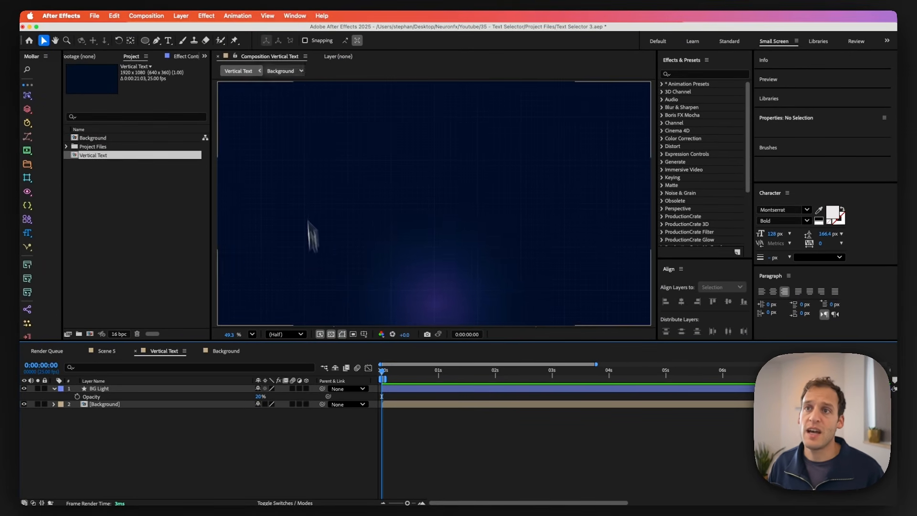
- Create a text layer reading "Text" in the composition
left_click(168, 40)
left_click(391, 190)
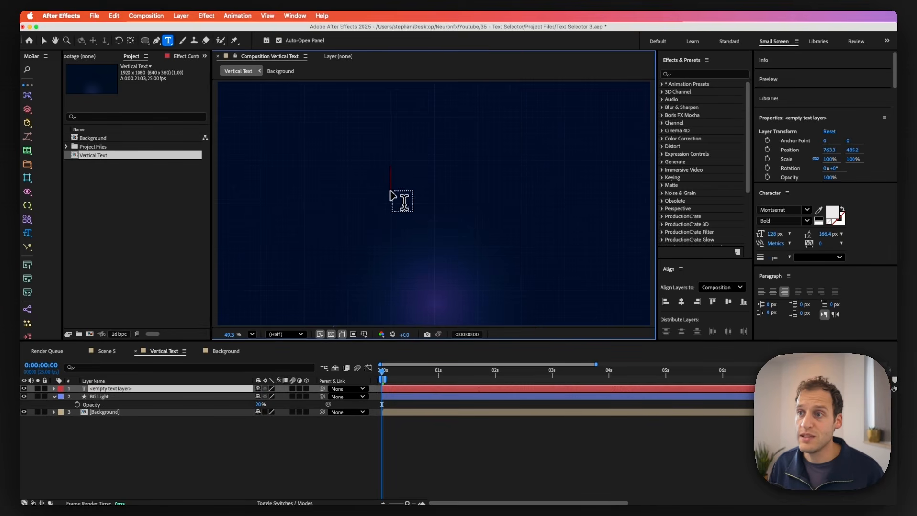
type("Text")
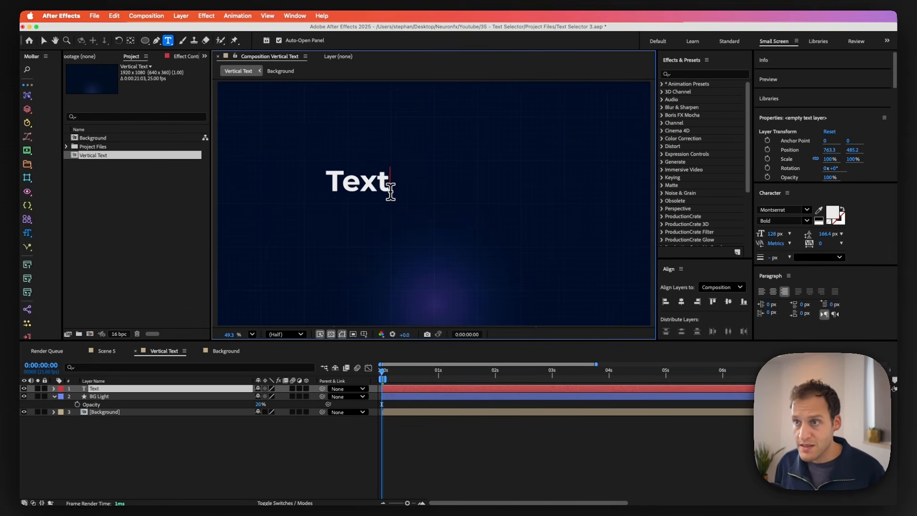
- Set the whole word's font to Inter Regular at 60 px and leave text editing
key("super+a")
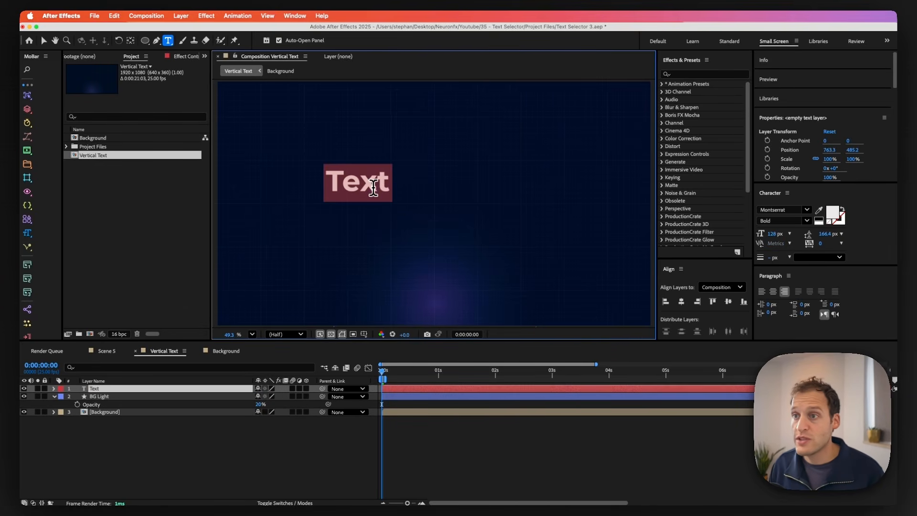
left_click(773, 210)
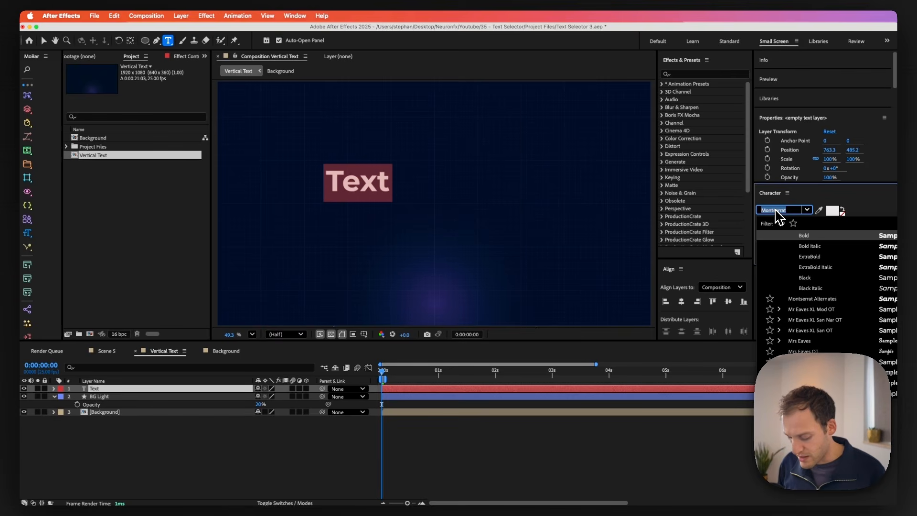
type("inter")
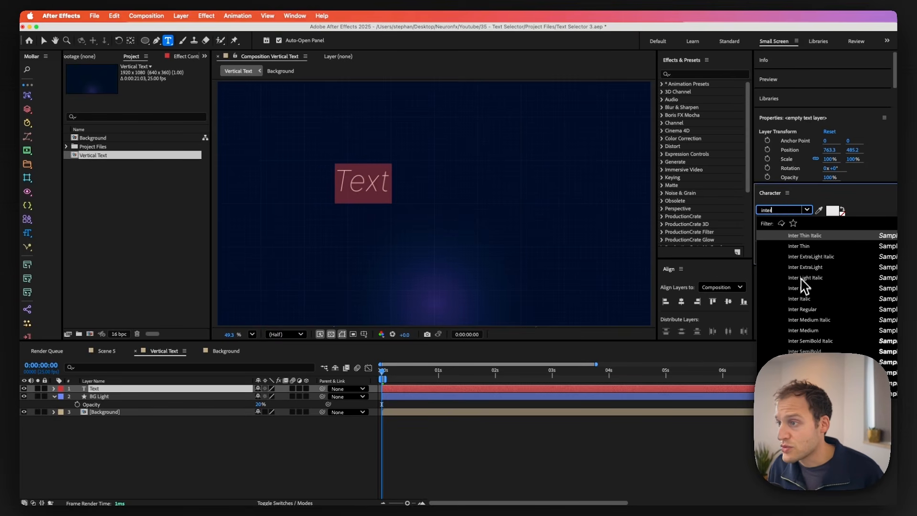
left_click(807, 310)
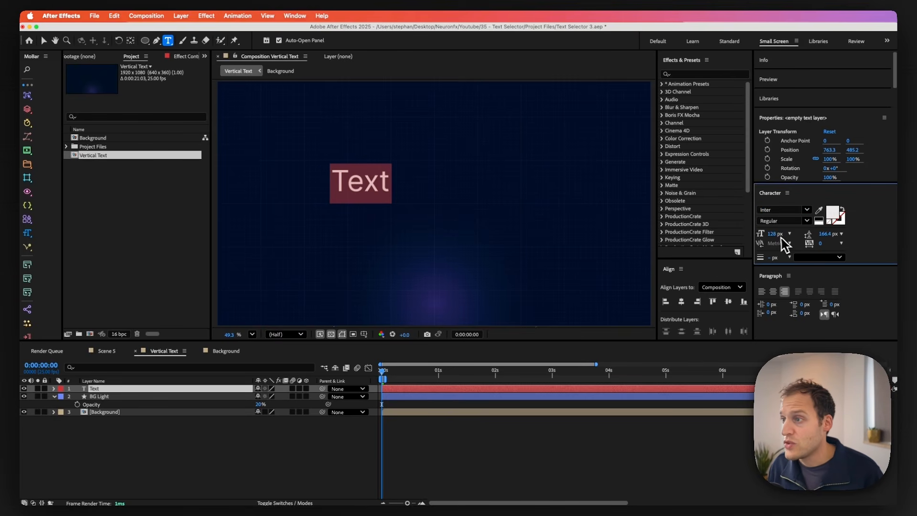
type("60")
key("Return")
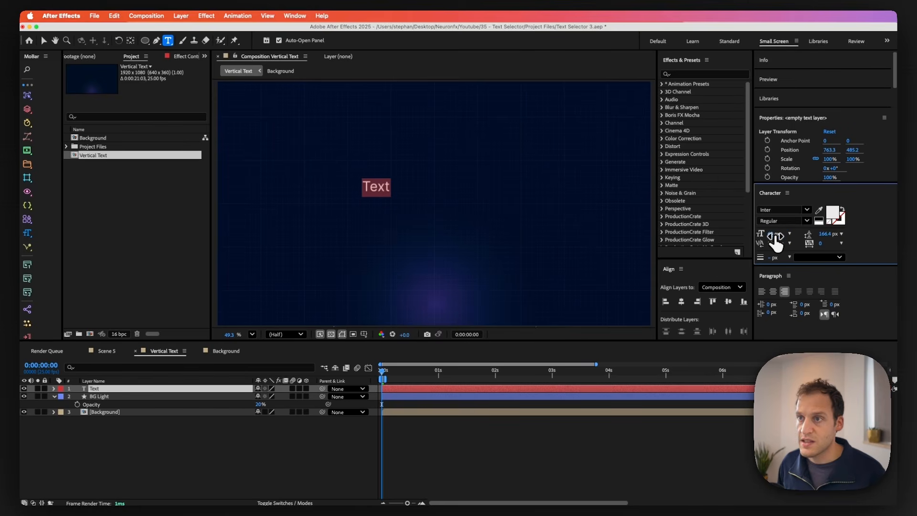
left_click(123, 432)
- Centre the Text layer horizontally and vertically in the composition
left_click(94, 388)
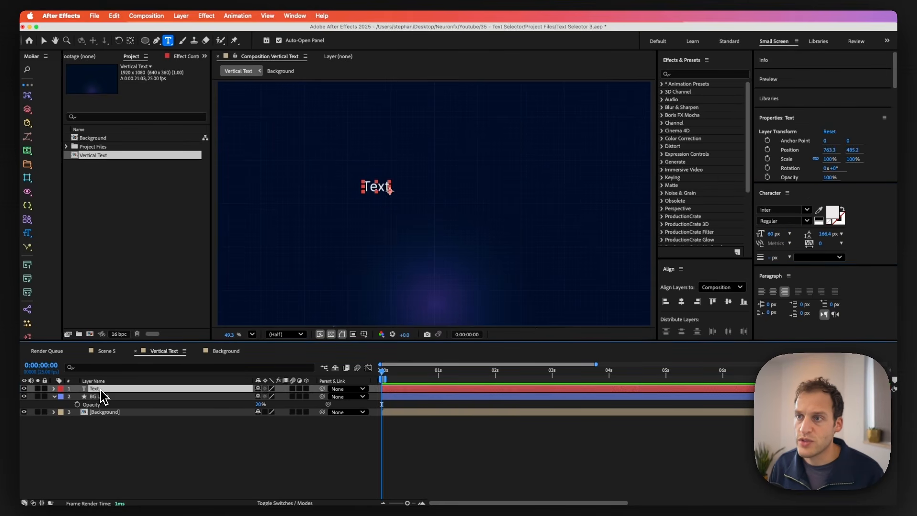
left_click(692, 292)
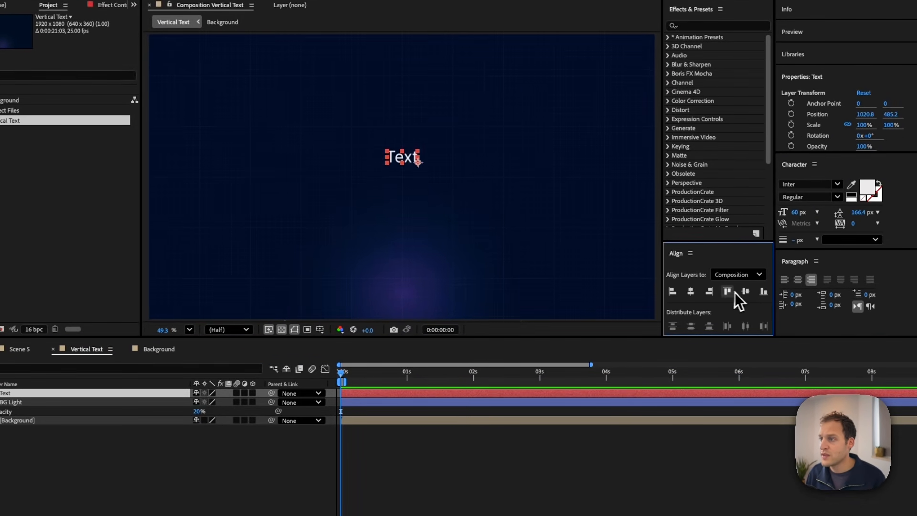
left_click(745, 292)
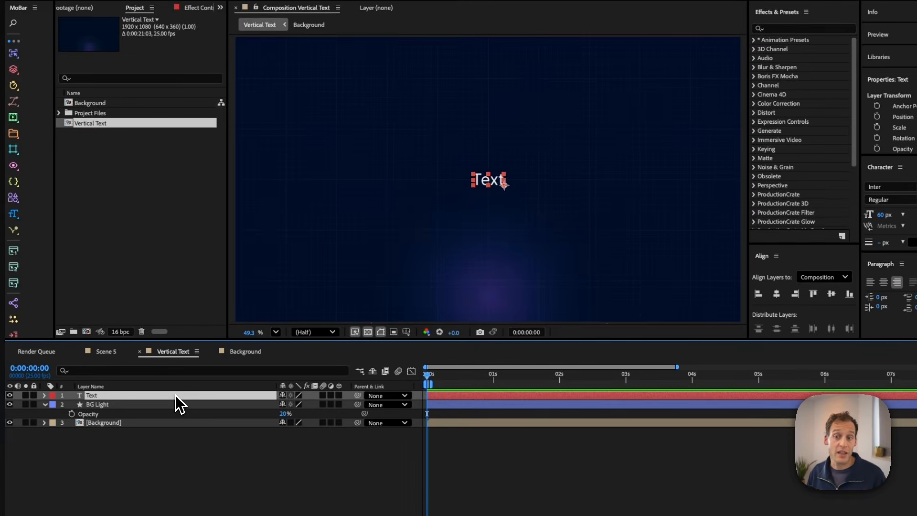
- Duplicate the Text layer eight times to get nine text layers in total
key("super+d")
key("super+d")
key("super+d")
key("super+d")
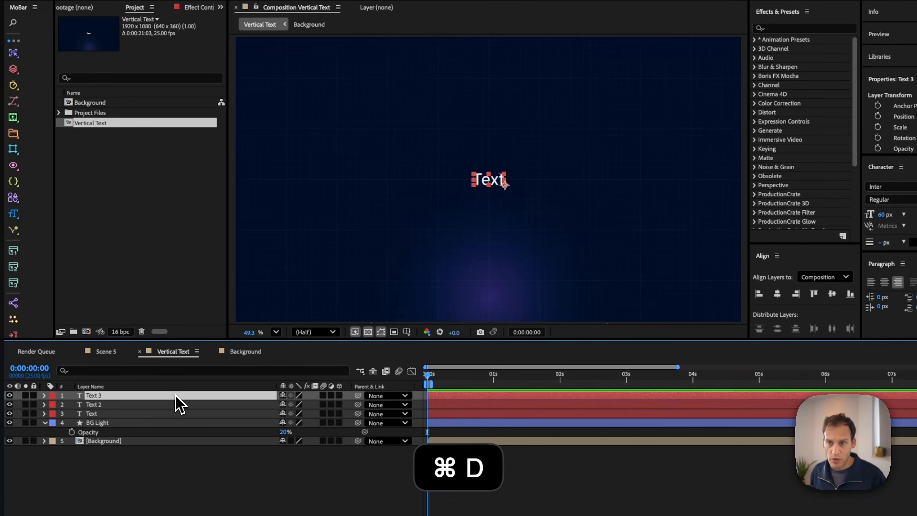
key("super+d")
key("super+d")
key("super+d")
key("super+d")
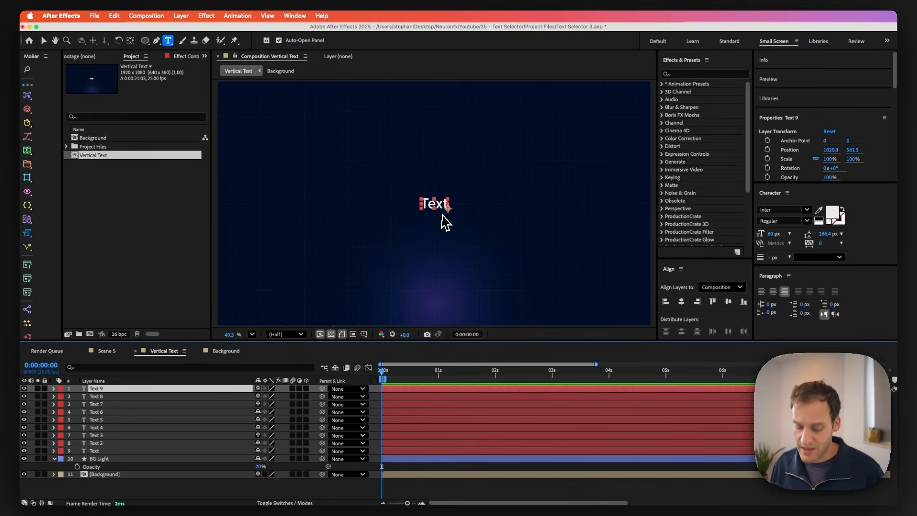
- Move Text 9 straight up to a Y position of about 105 and the original Text layer down to about 1053
key("v")
left_click_drag(440, 215, 440, 112)
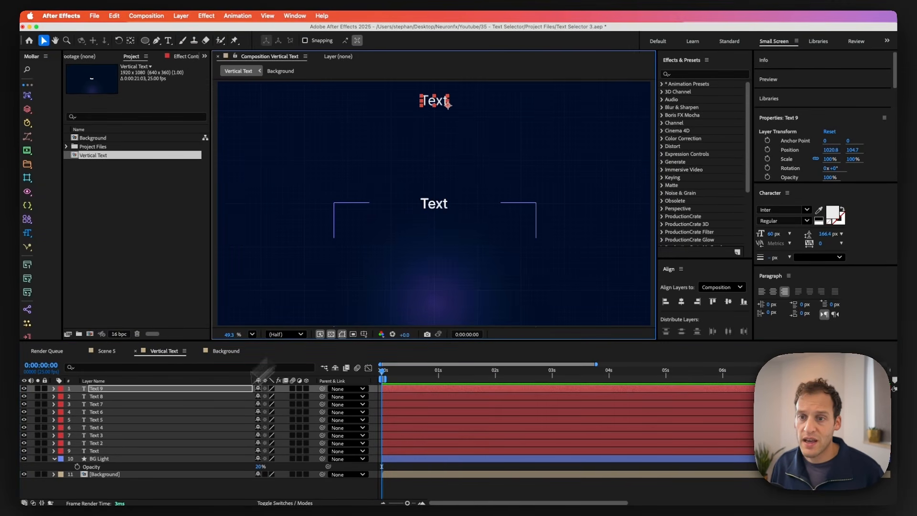
left_click(98, 451)
left_click_drag(434, 210, 439, 319)
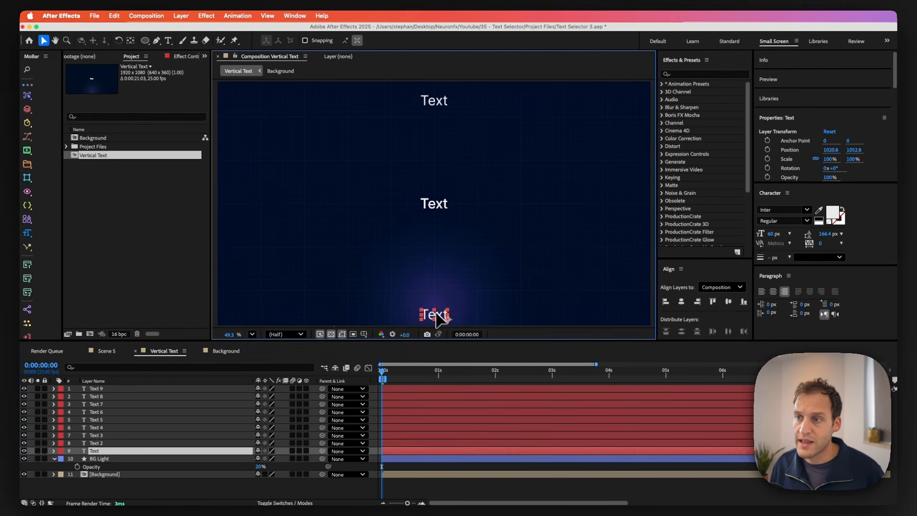
- Select all nine text layers, distribute them evenly by their vertical centres, and deselect them
left_click(108, 389, "shift")
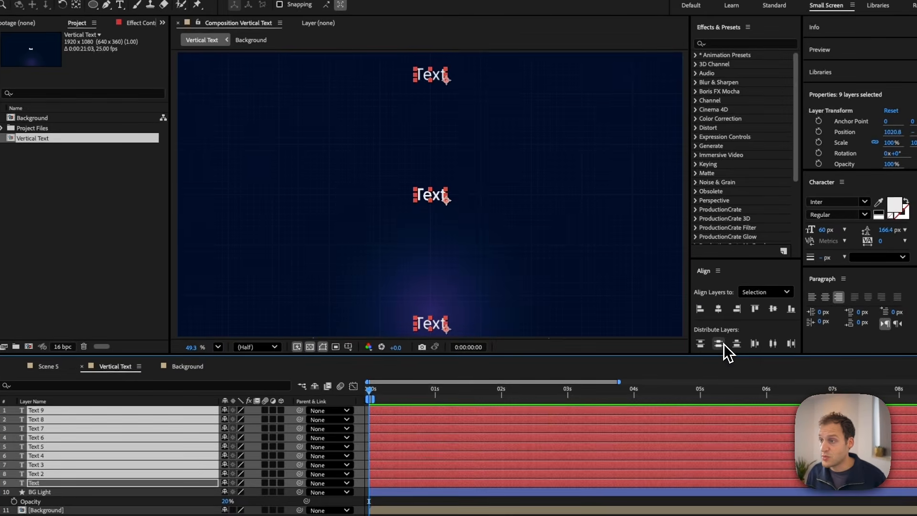
left_click(723, 344)
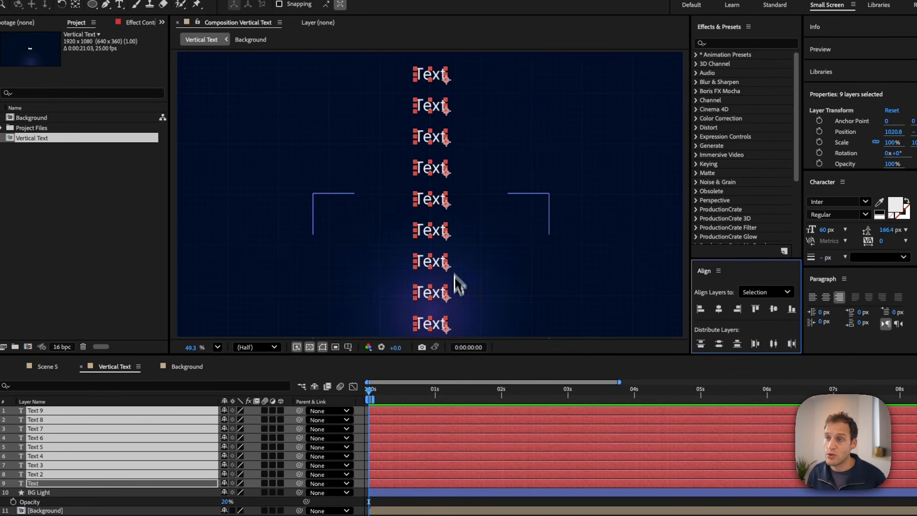
left_click(362, 500)
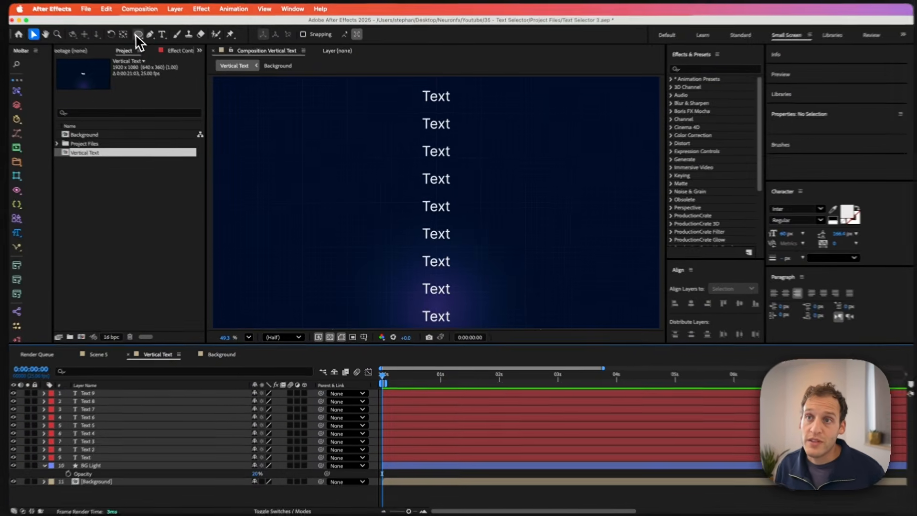
- Draw a small circle beside the top word on a new shape layer and centre its anchor point on the circle
left_click(137, 35)
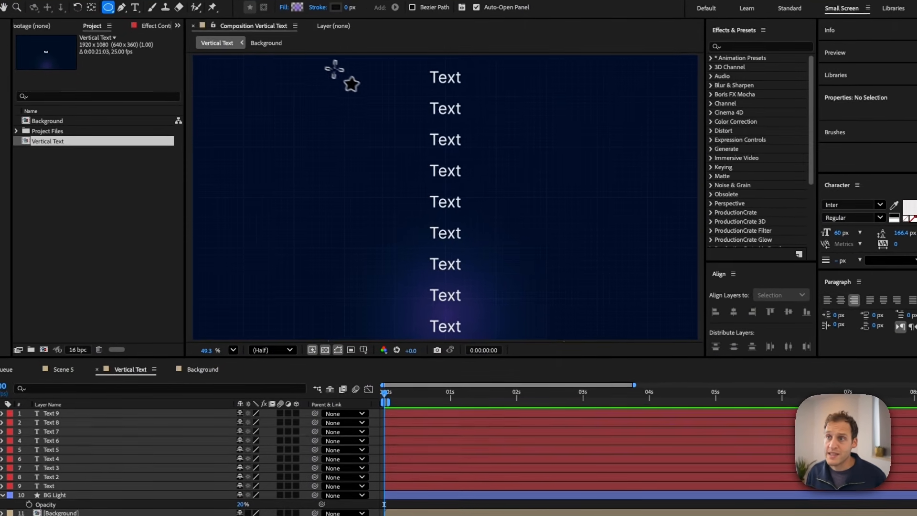
left_click_drag(355, 76, 358, 75)
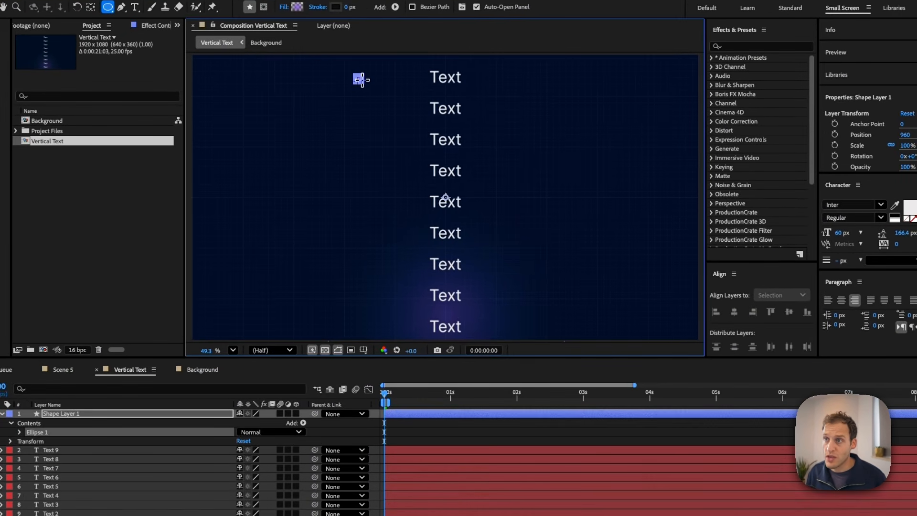
key("ctrl+alt+Home")
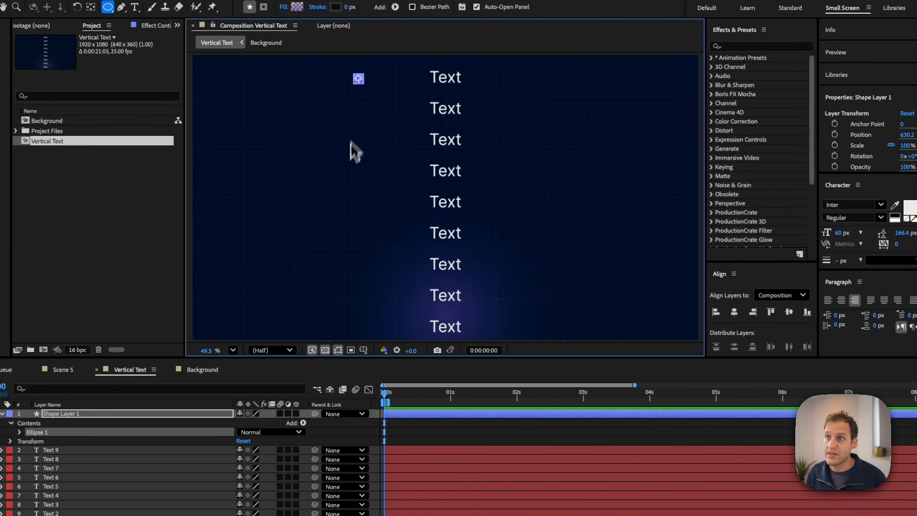
- Switch the circle's fill from gradient to solid white, leaving the colour at FFFFFF
left_click(297, 8, "alt")
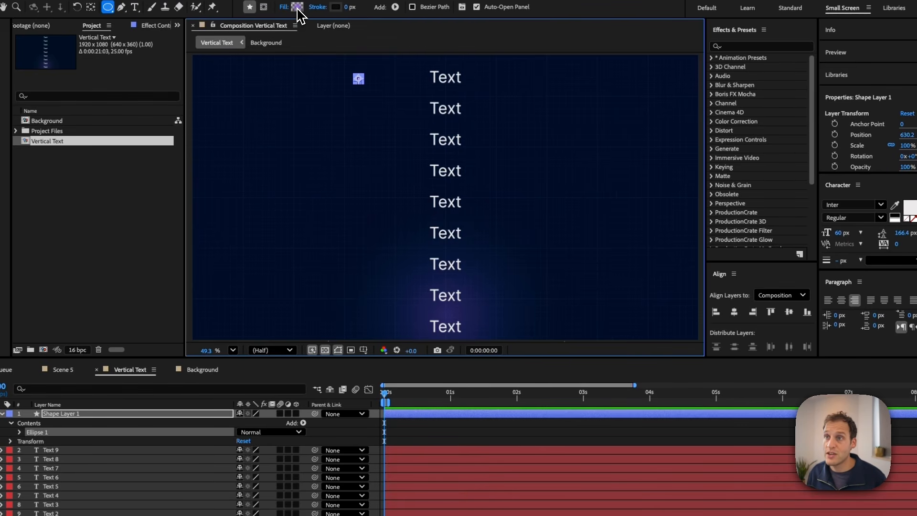
left_click(297, 8, "alt")
left_click(297, 9, "alt")
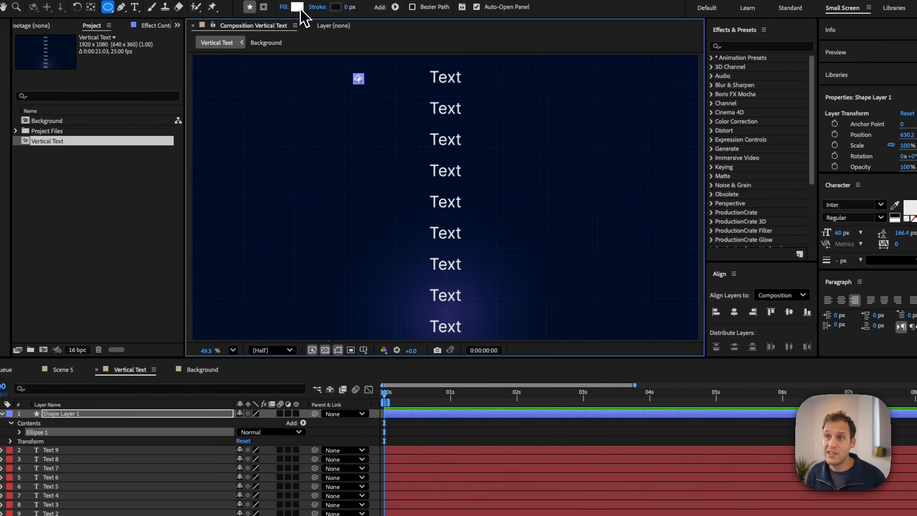
left_click(297, 8)
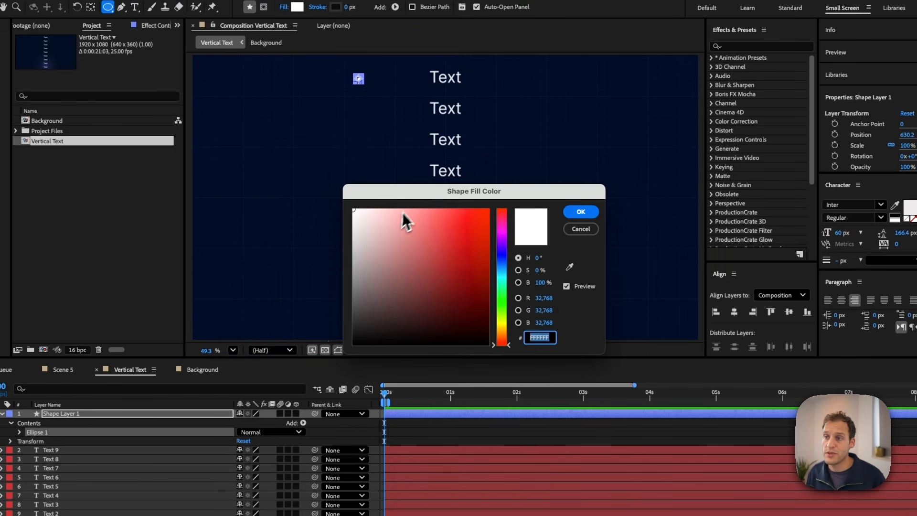
left_click(569, 230)
- Rename the circle's shape layer as Pointer and move it beside the middle word to a position of about 616, 559
key("Return")
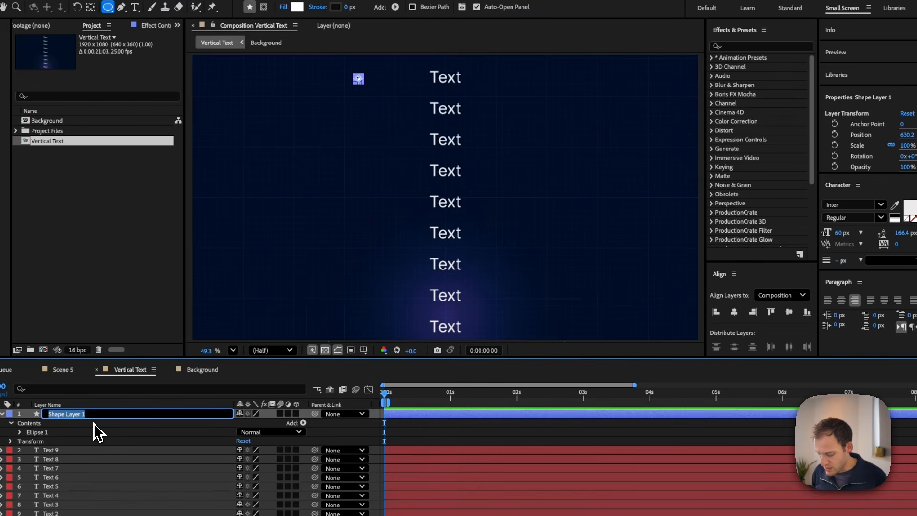
type("Pointer")
key("Return")
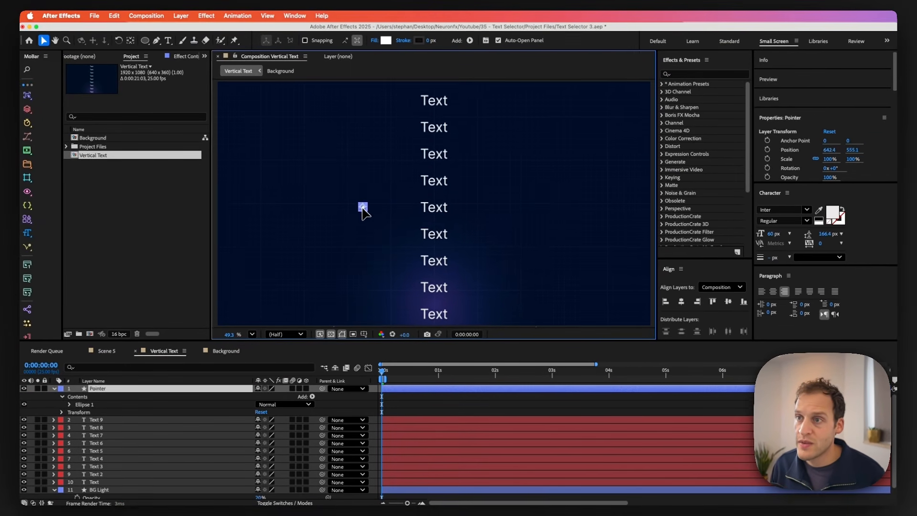
left_click_drag(362, 208, 357, 208)
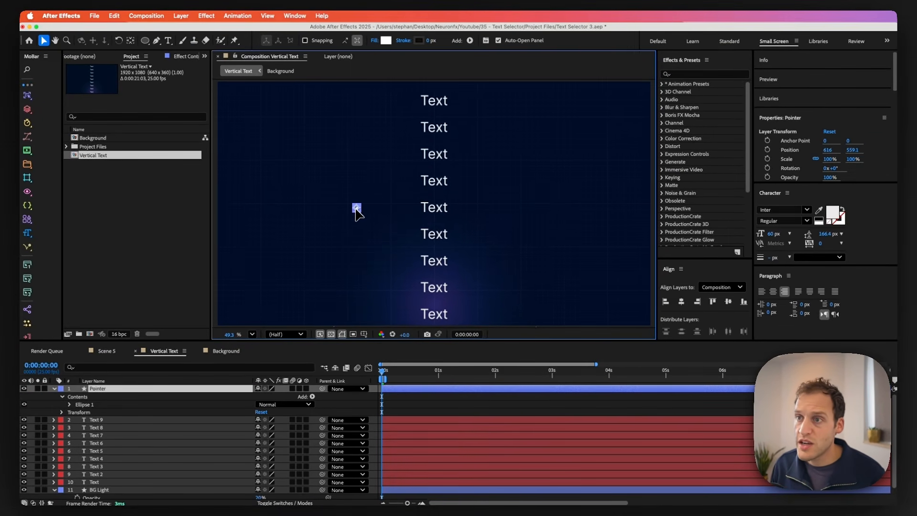
left_click(371, 406)
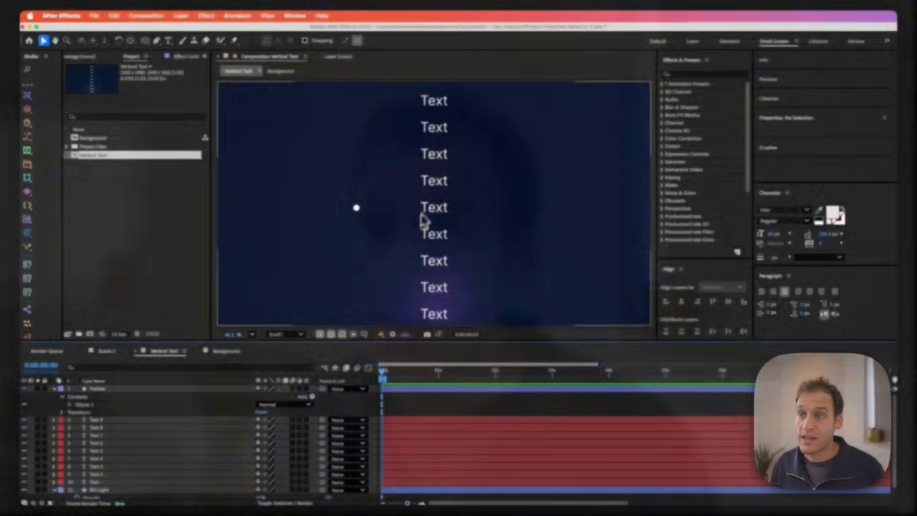
- Search the effects for "gradient" and apply Gradient Ramp to the middle text layer, Text 5
left_click(434, 210)
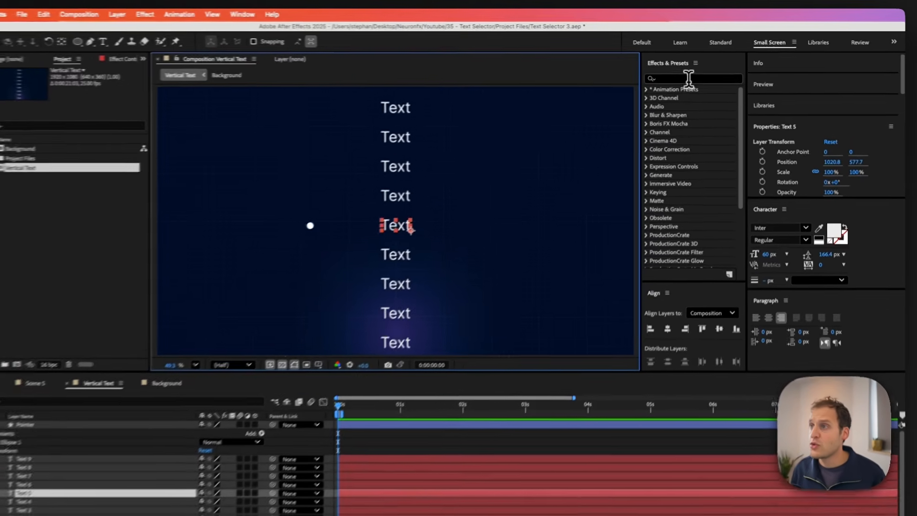
left_click(699, 74)
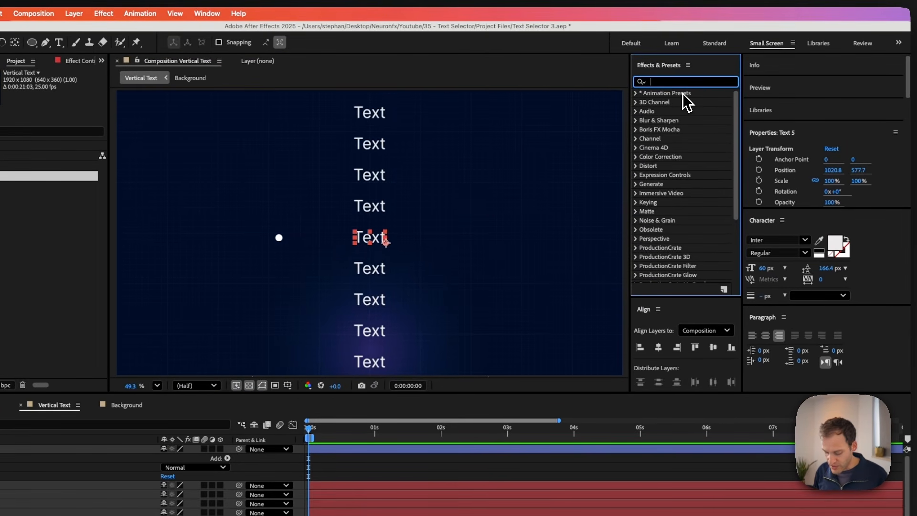
type("gradient")
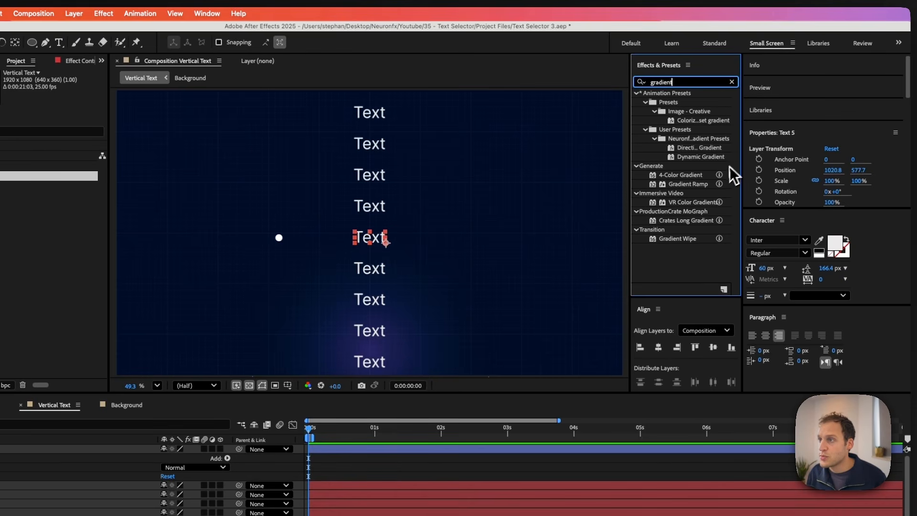
left_click_drag(688, 184, 374, 245)
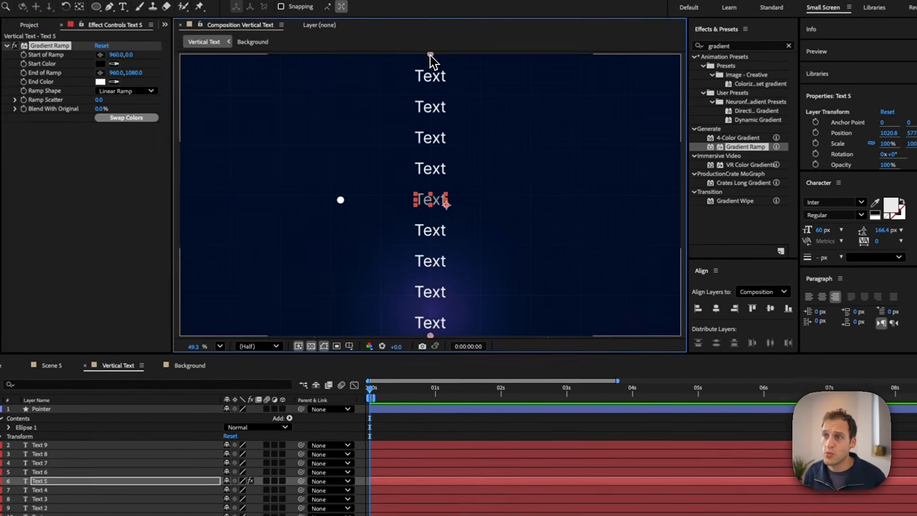
- Place Text 5's ramp start between the Pointer and the word at about 674, 558 and its ramp end at the word's end, about 1023, 560
left_click_drag(435, 83, 416, 162)
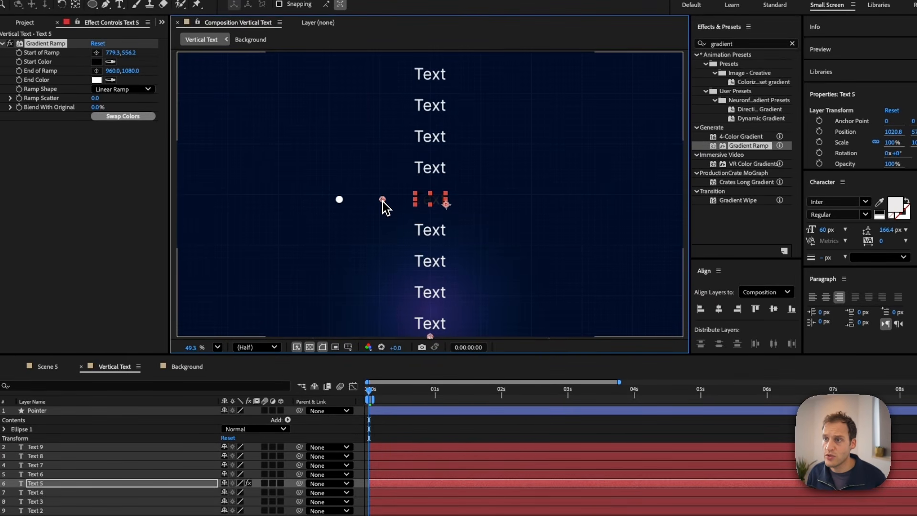
left_click_drag(430, 337, 451, 239)
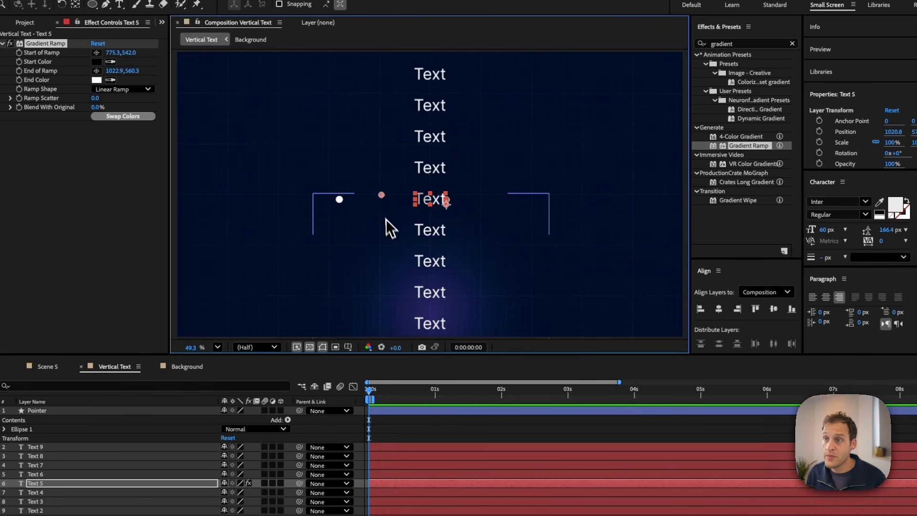
left_click_drag(382, 196, 376, 204)
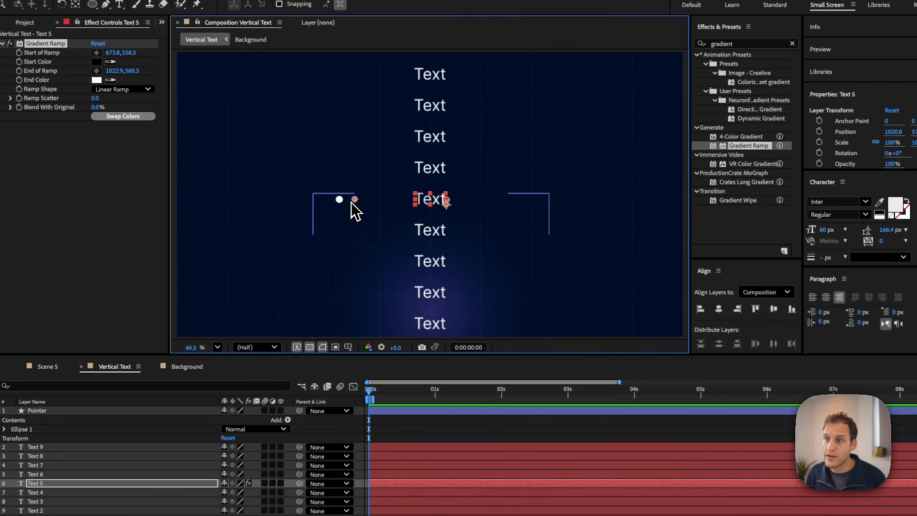
scroll(356, 203, "up", 8)
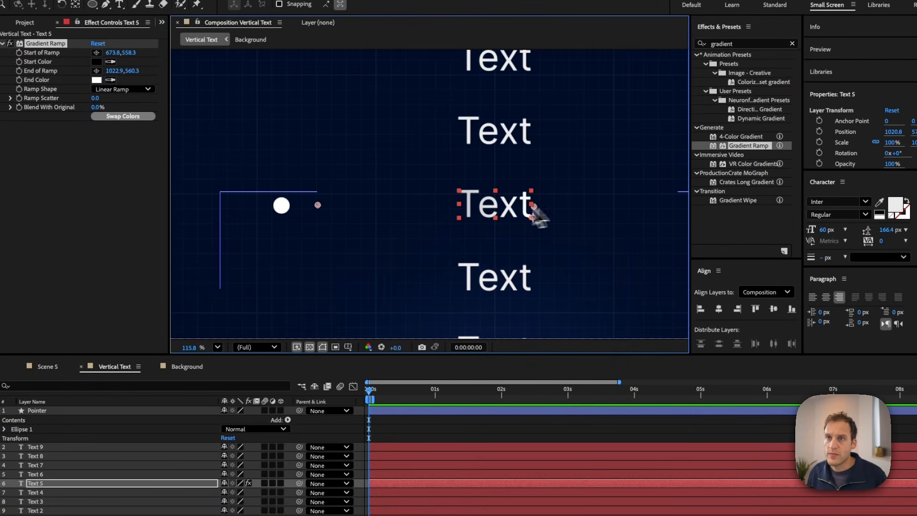
left_click(151, 199)
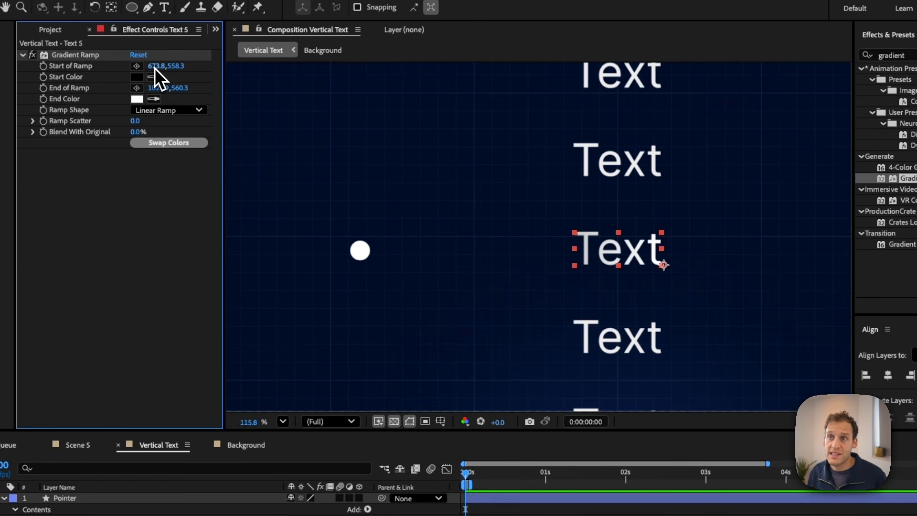
- Set the Y values of both Start of Ramp and End of Ramp to 550 and deselect the layer
left_click(177, 66)
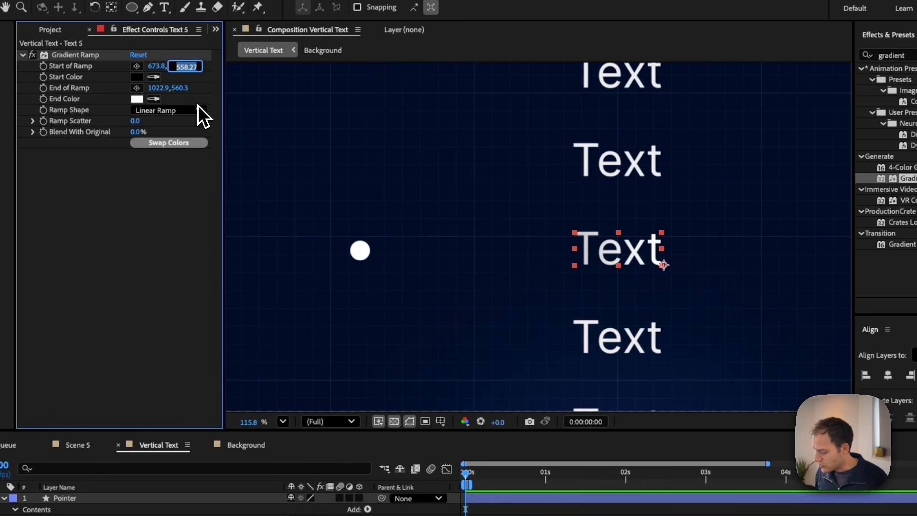
type("550")
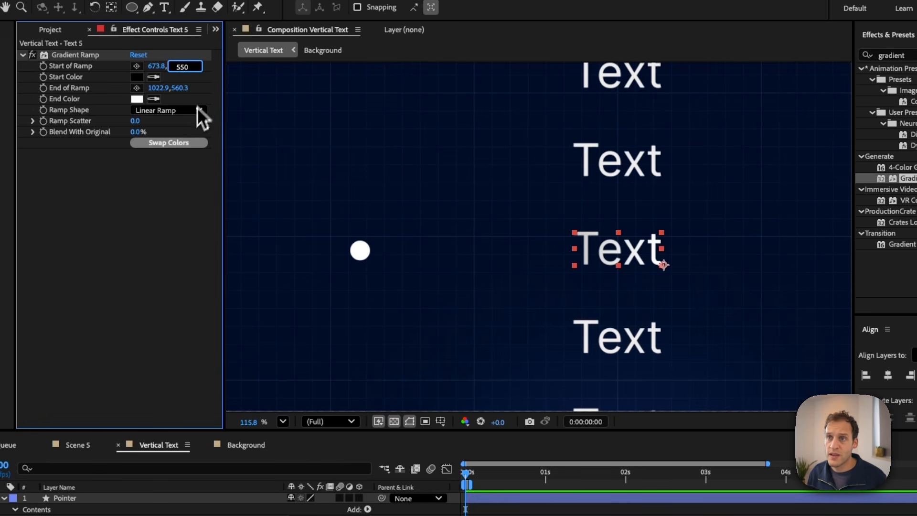
key("Return")
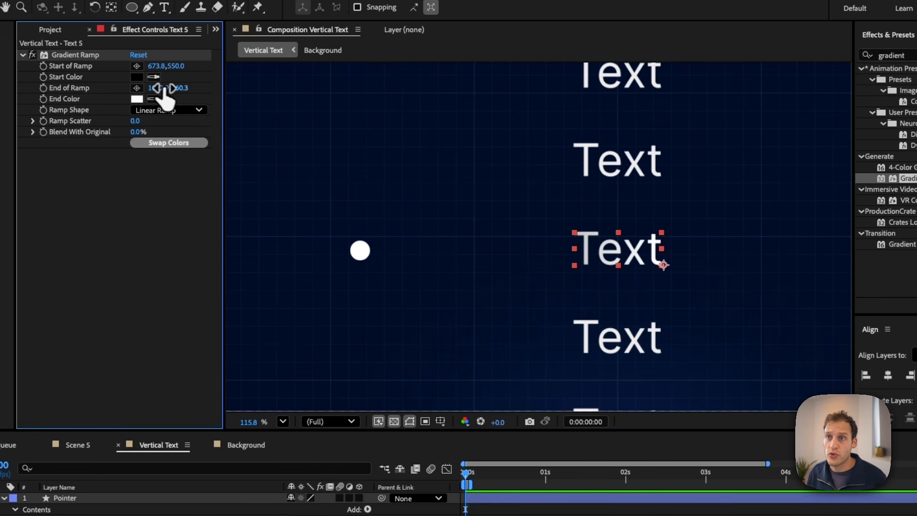
left_click(182, 89)
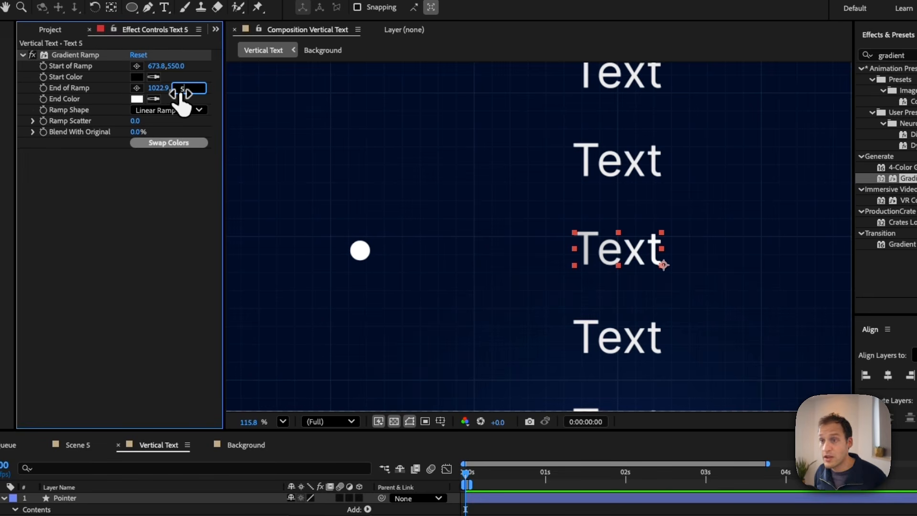
type("550")
key("Return")
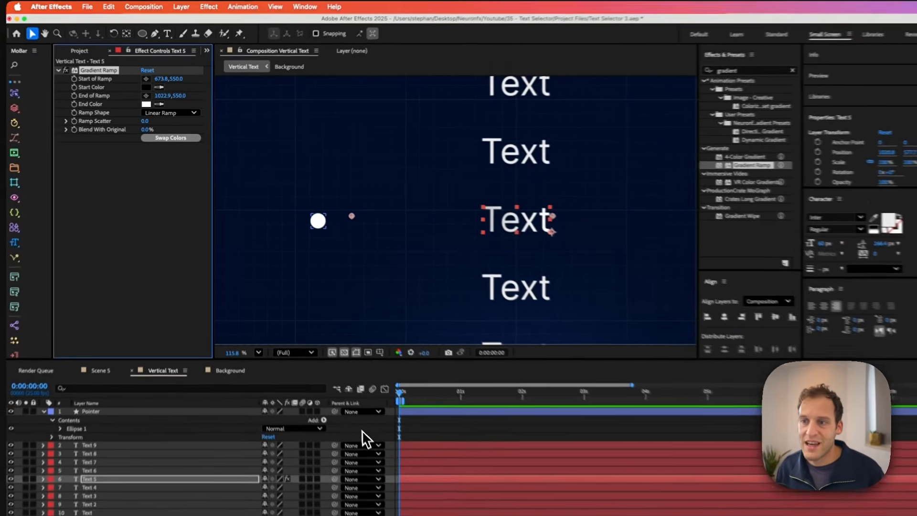
left_click(362, 431)
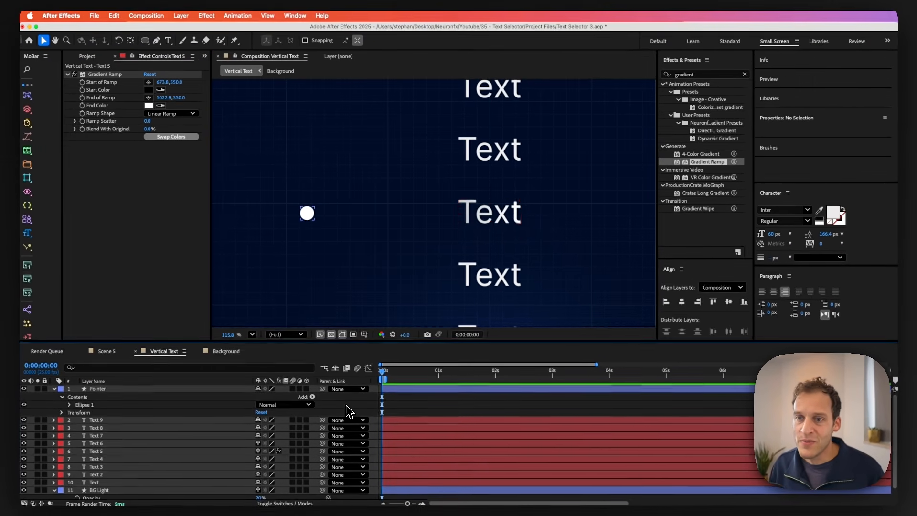
- Replace the Text 5 layer's wording with "Typography" and leave text editing
double_click(98, 451)
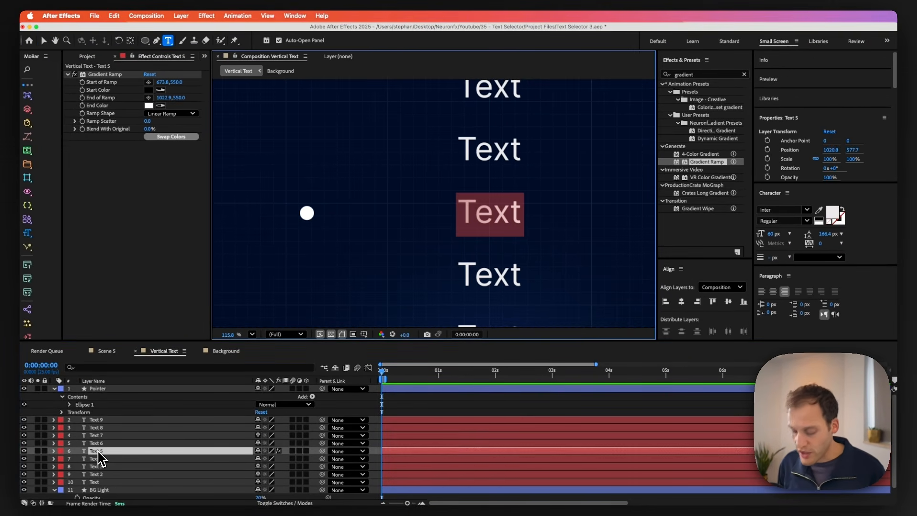
type("Typography")
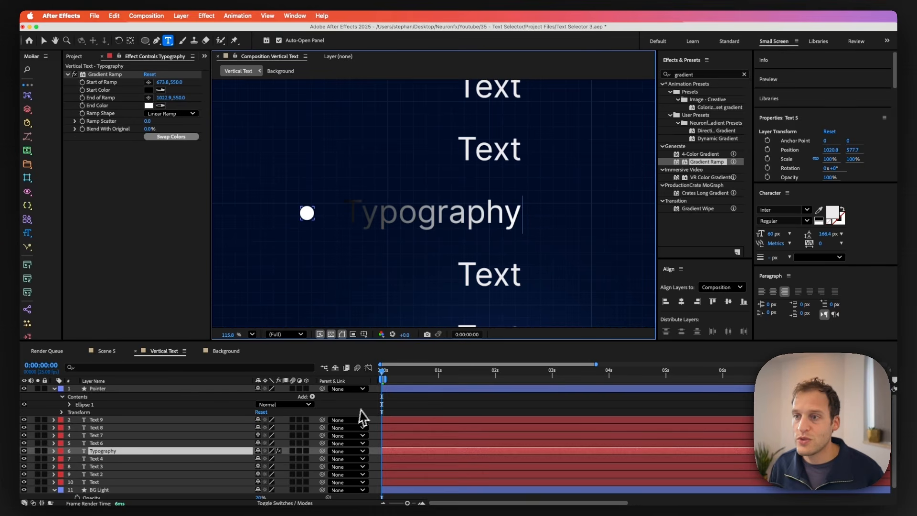
left_click(371, 416)
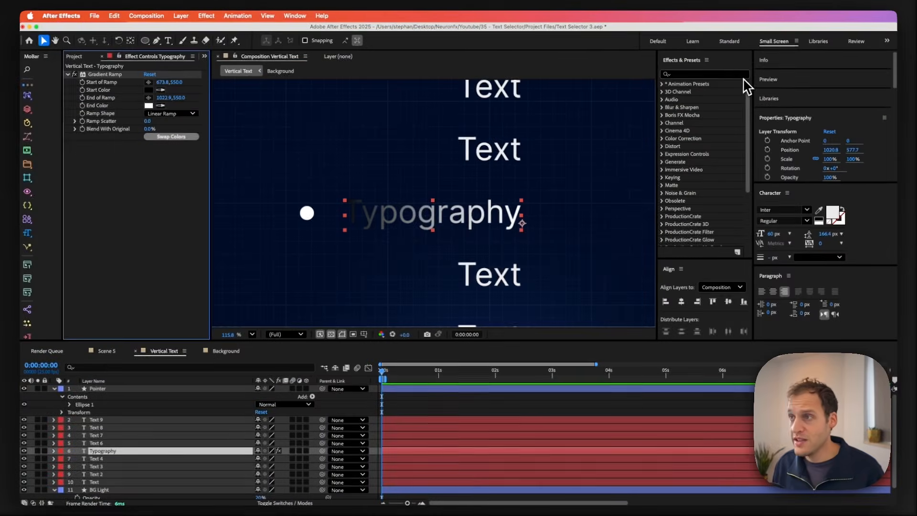
- Apply the CC Toner effect to the Typography layer below Gradient Ramp and swap the ramp's start and end colours
left_click(747, 86)
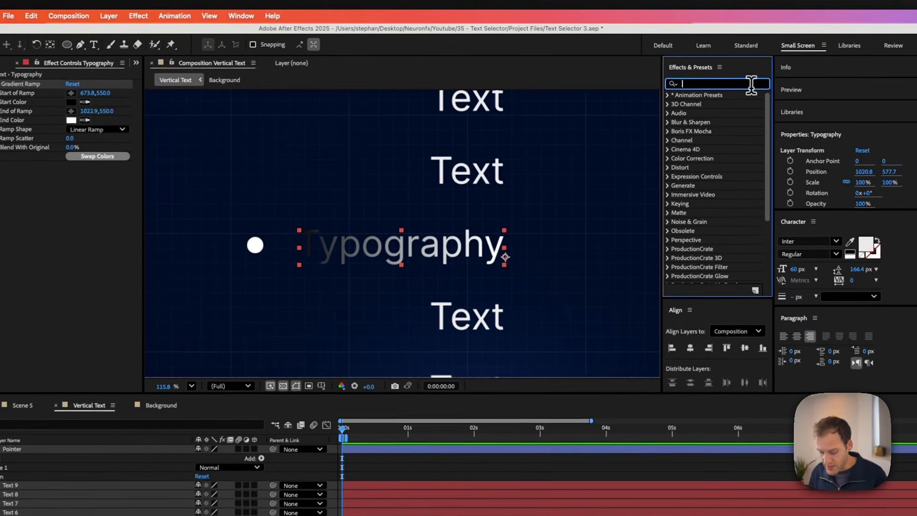
type("cc toner")
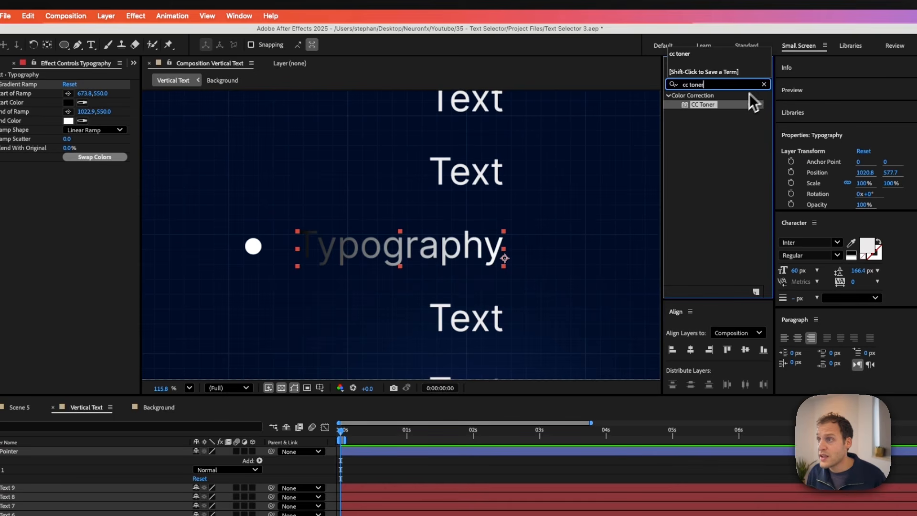
left_click_drag(715, 109, 86, 229)
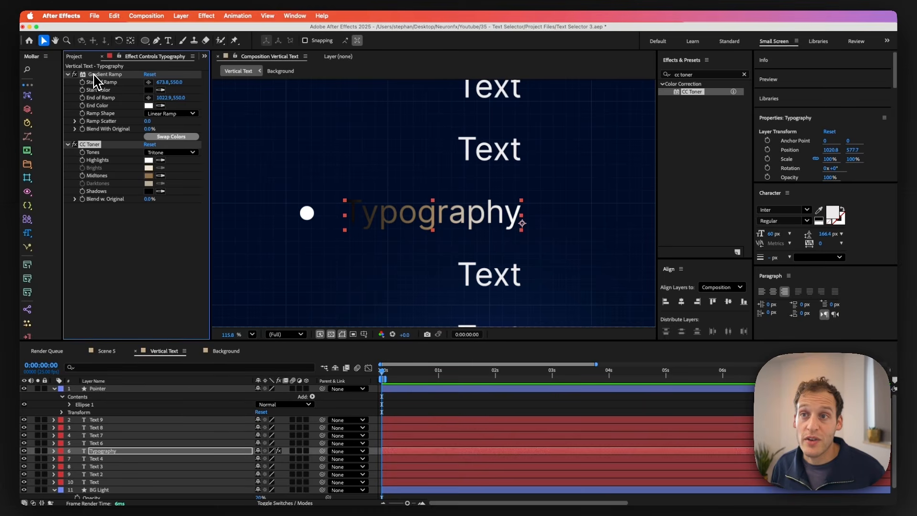
left_click(173, 137)
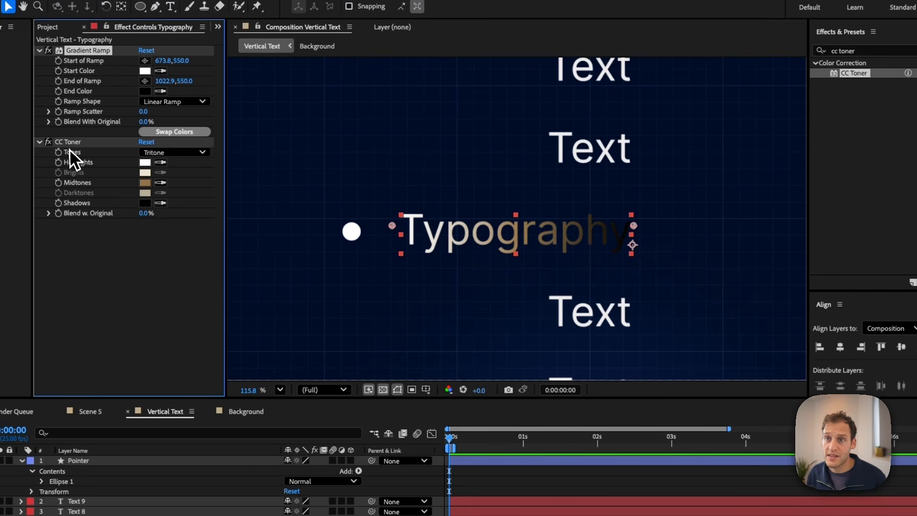
- Set the Typography layer's CC Toner highlights to orange FFA044
left_click(145, 163)
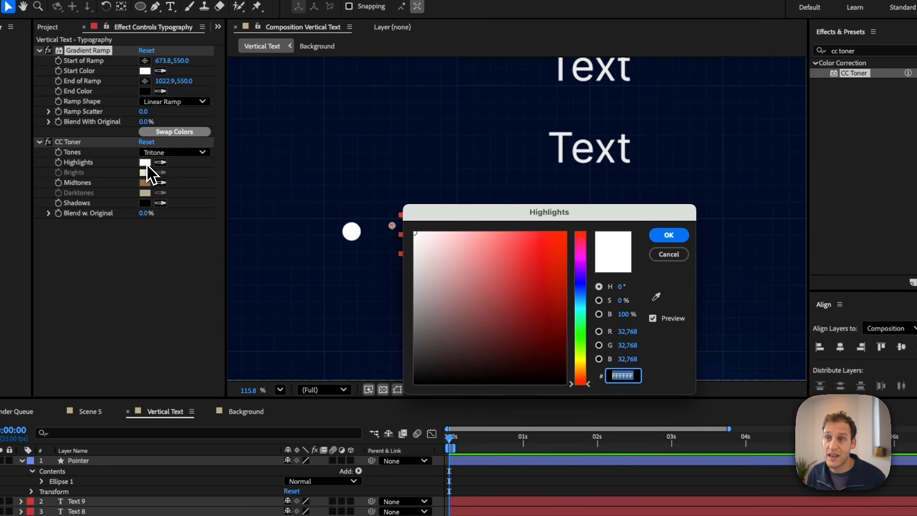
left_click(577, 371)
left_click_drag(528, 254, 727, 157)
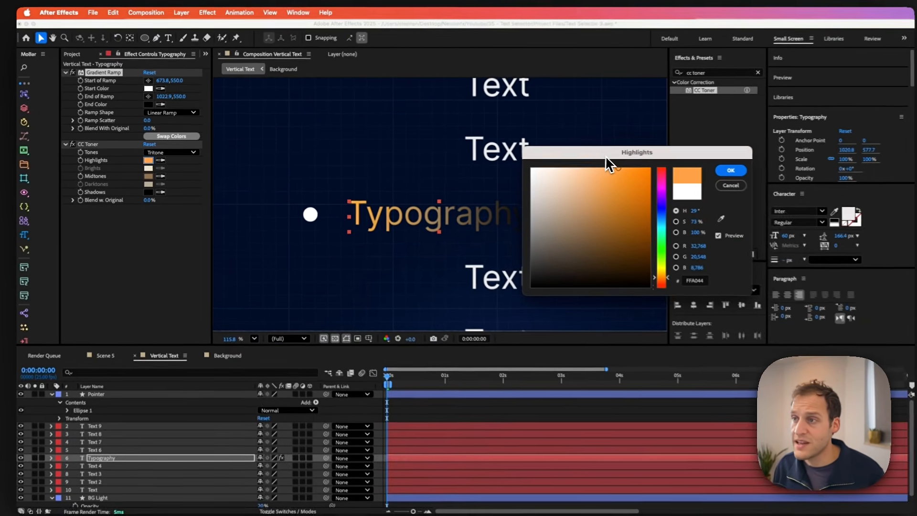
left_click_drag(605, 156, 650, 149)
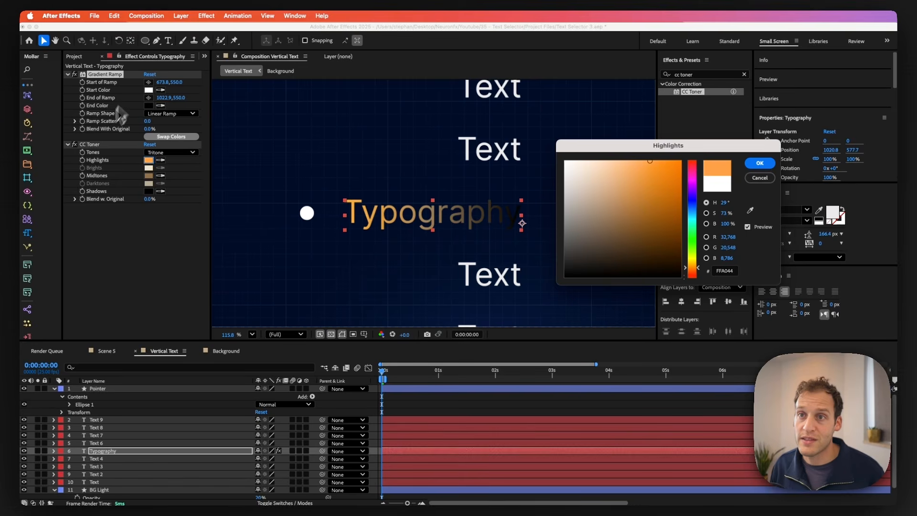
left_click(756, 164)
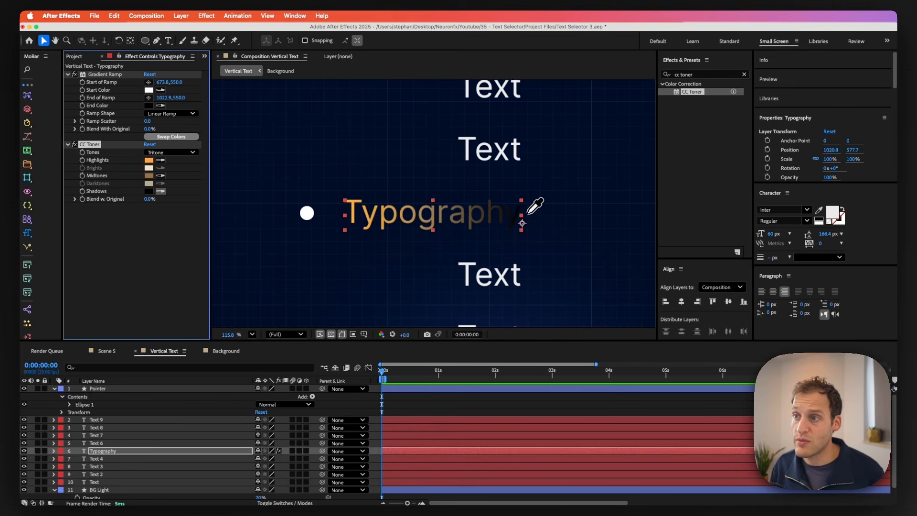
- Sample the composition's dark navy background as the CC Toner shadows colour
left_click(451, 219)
left_click(149, 191)
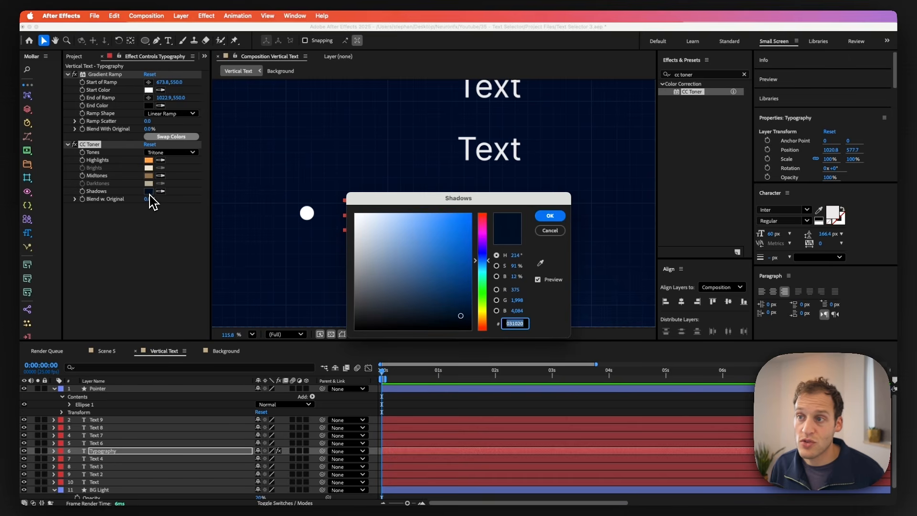
left_click(550, 216)
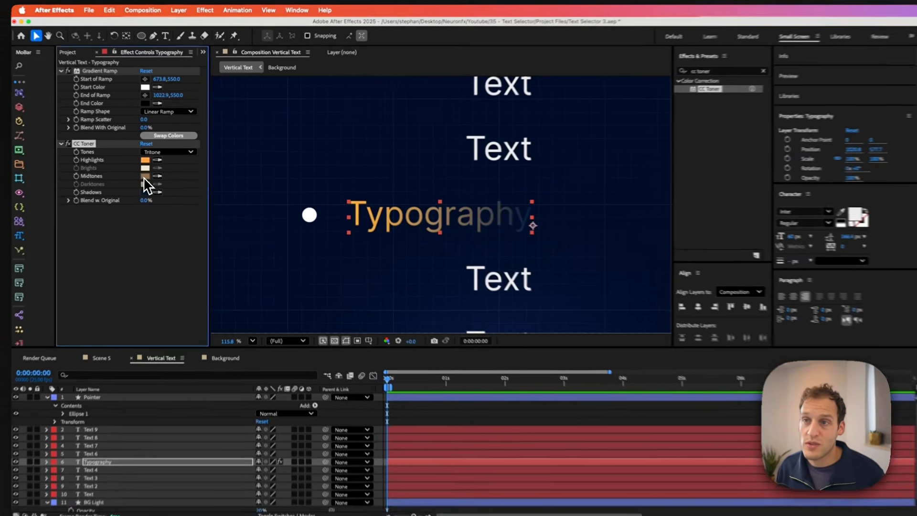
- Change the CC Toner midtones from brown to a bright cyan-blue, fine-tuning its brightness and hue
left_click(148, 176)
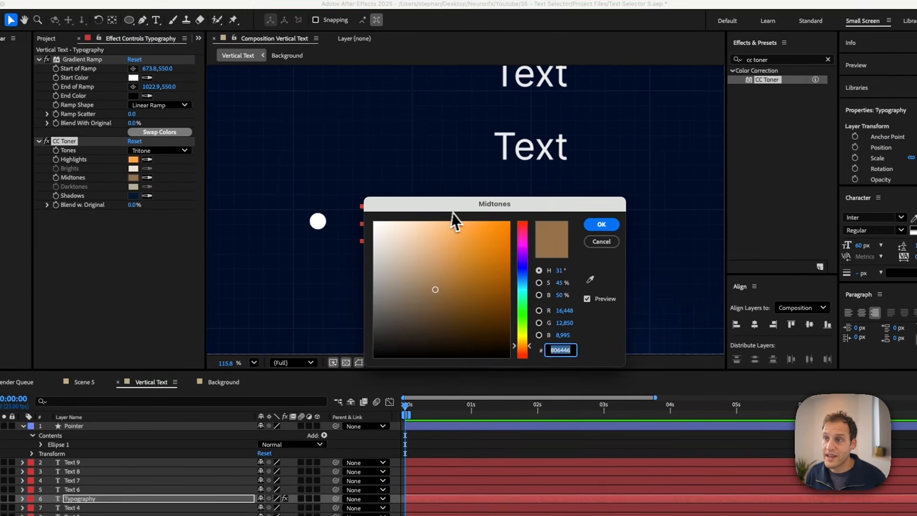
left_click_drag(454, 208, 711, 144)
left_click(715, 225)
left_click(671, 167)
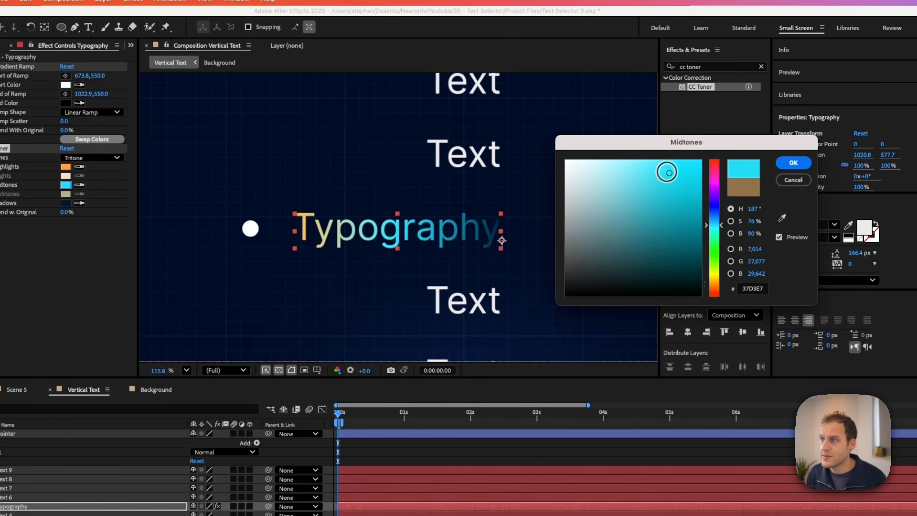
left_click_drag(667, 172, 672, 193)
left_click_drag(723, 227, 723, 222)
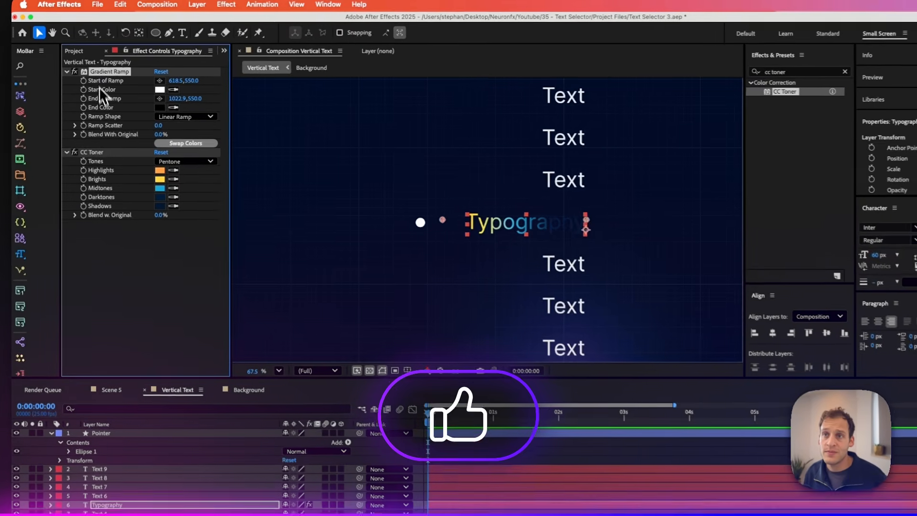
- Copy Gradient Ramp and CC Toner from the Typography layer, paste them onto all nine text layers, and deselect everything
left_click(91, 152, "shift")
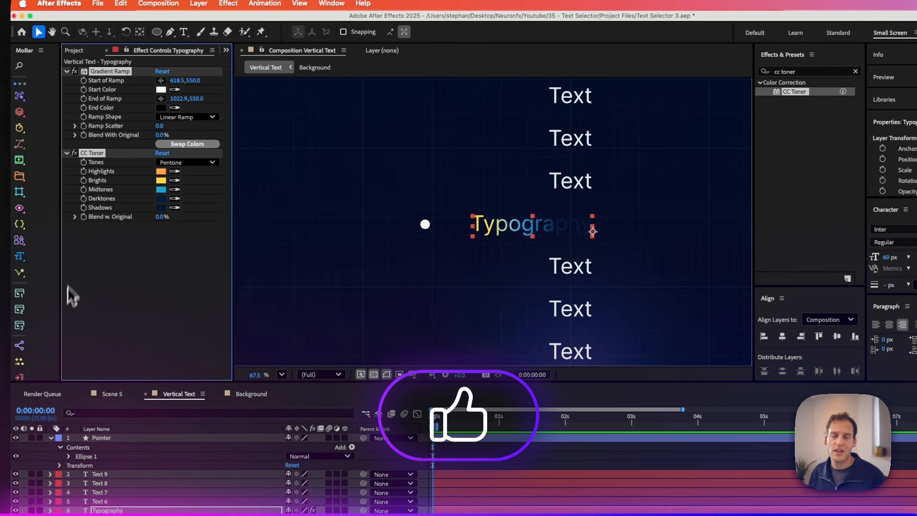
key("super+c")
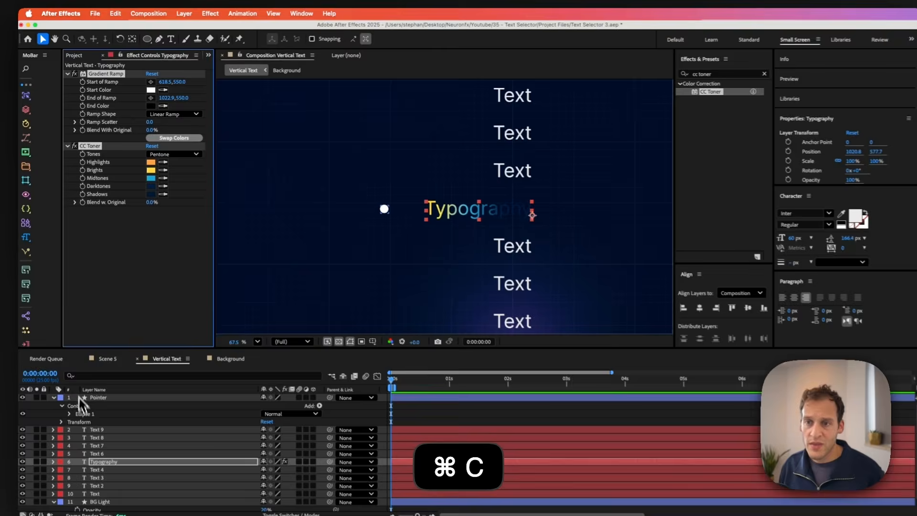
left_click(96, 429)
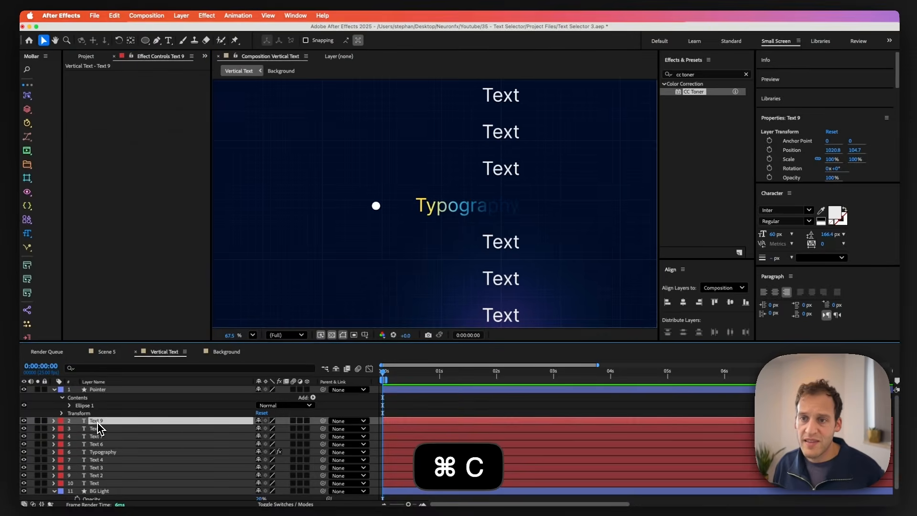
left_click(98, 494, "shift")
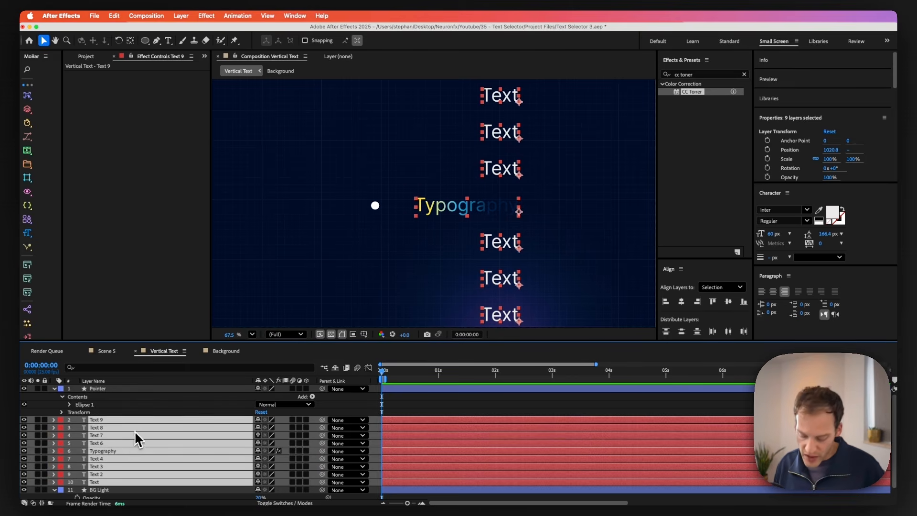
key("super+v")
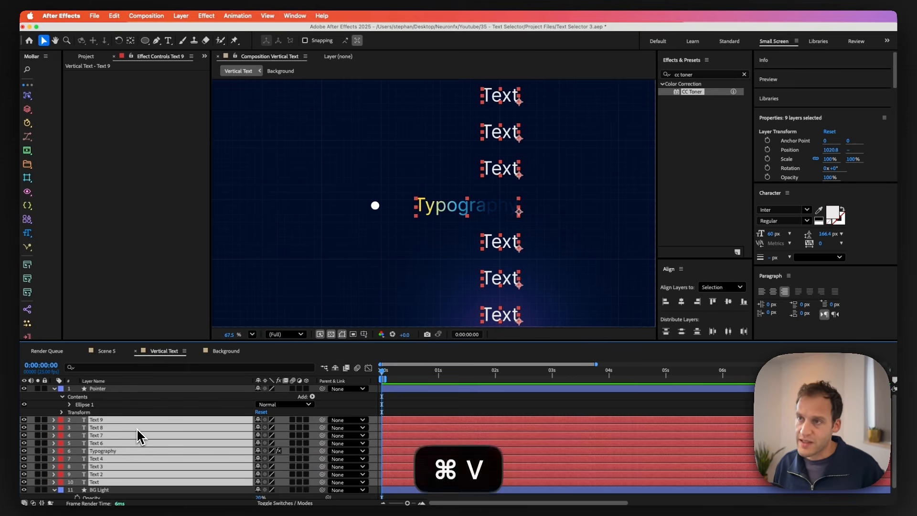
left_click(343, 415)
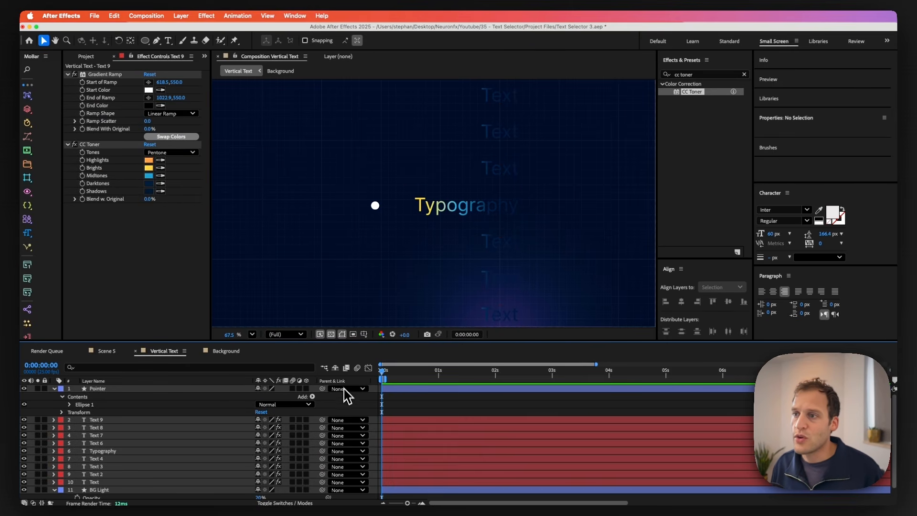
- Replace the wording "Typography" in the middle text layer with "Text"
scroll(401, 267, "down", 1)
scroll(396, 273, "down", 1)
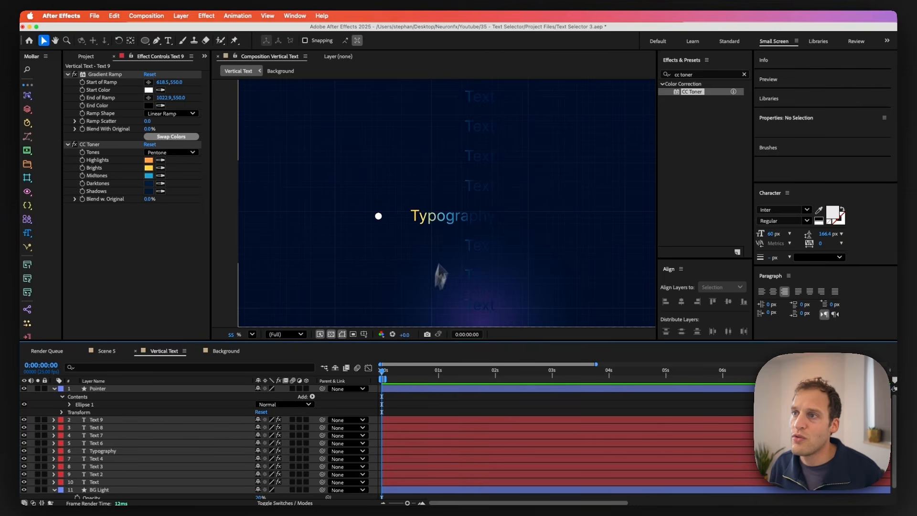
scroll(473, 296, "down", 2)
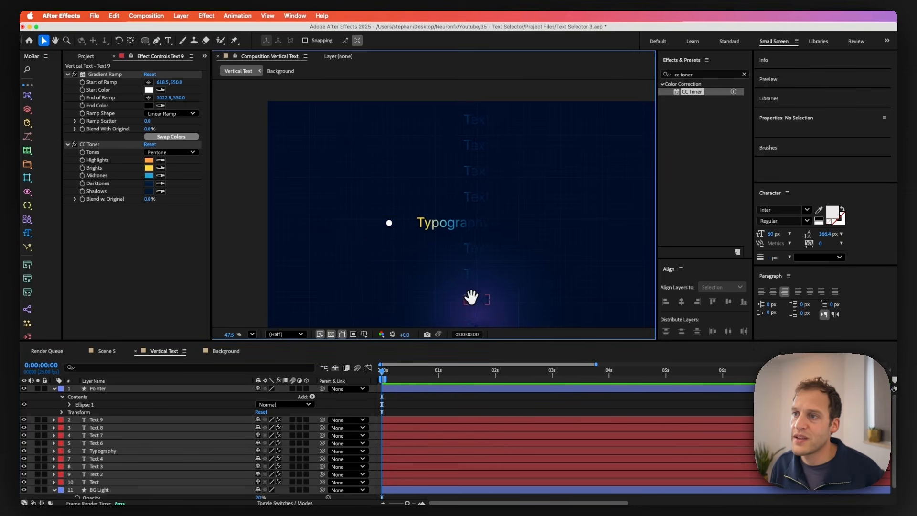
double_click(410, 200)
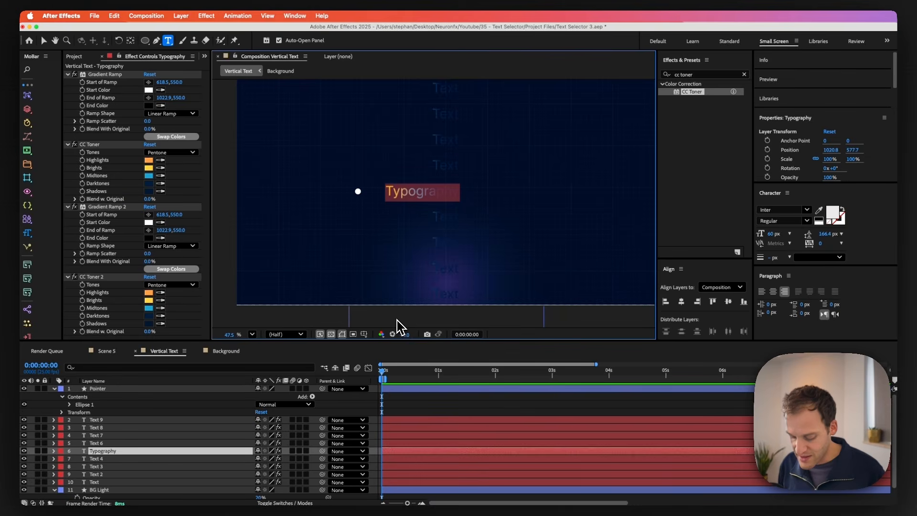
type("Text")
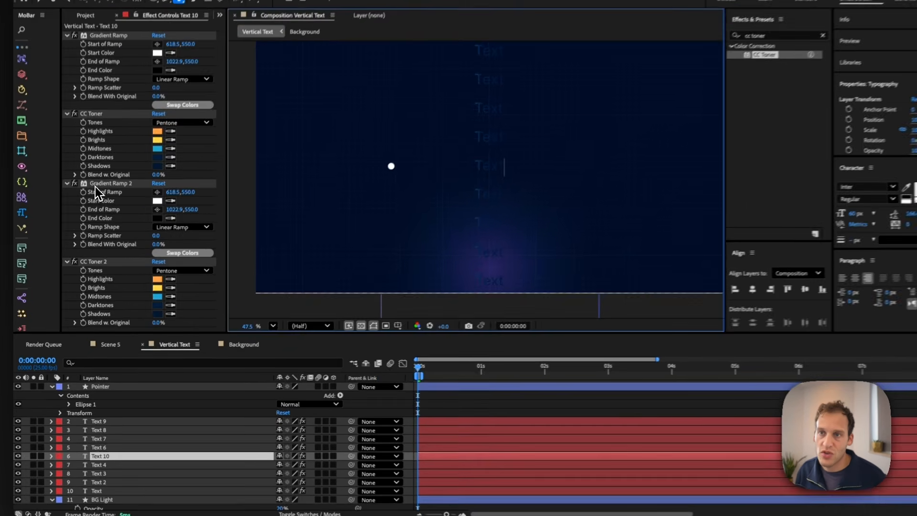
- Delete the duplicate Gradient Ramp 2 and CC Toner 2 effects from the middle text layer
left_click(96, 186)
left_click(105, 260, "shift")
key("Delete")
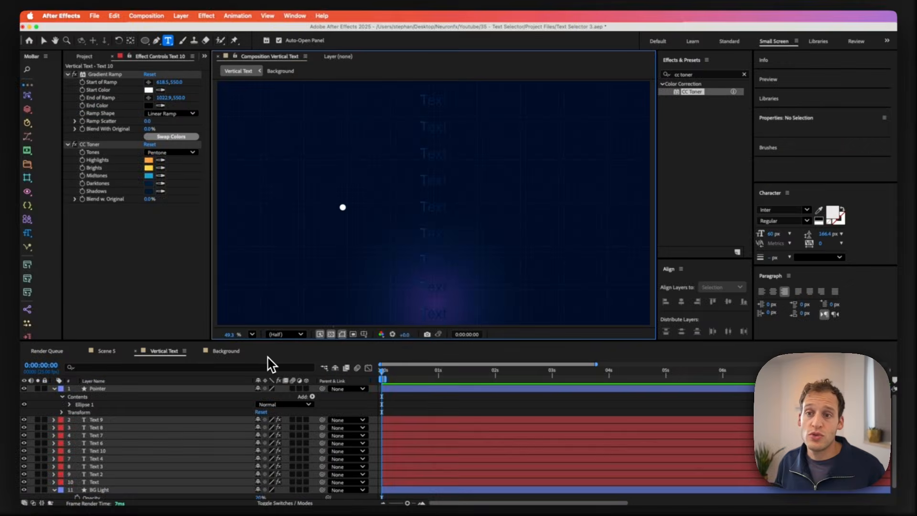
- Add a null object to the composition and rename it "Effector"
left_click(181, 16)
mouse_move(187, 31)
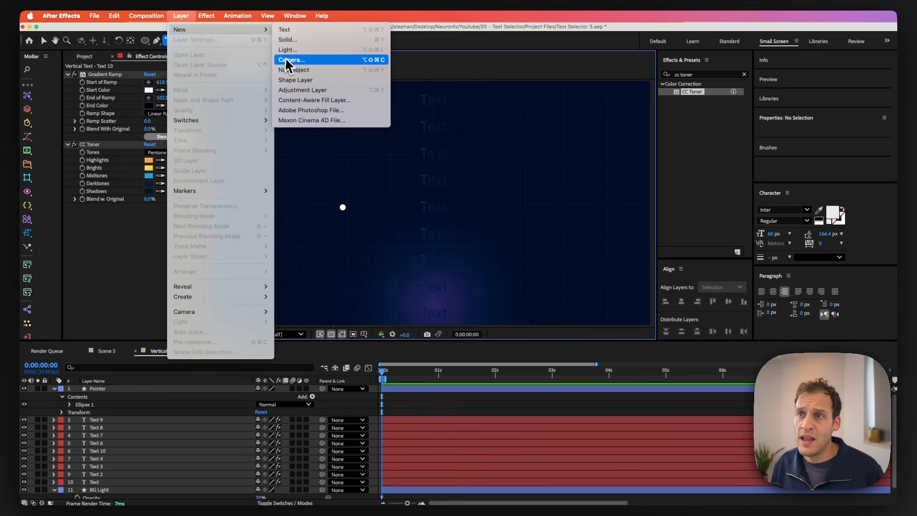
left_click(293, 70)
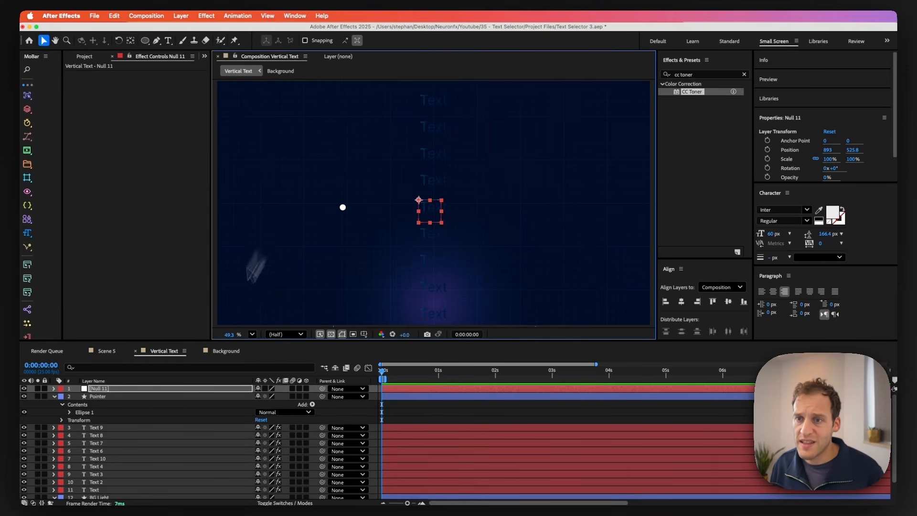
left_click(164, 390)
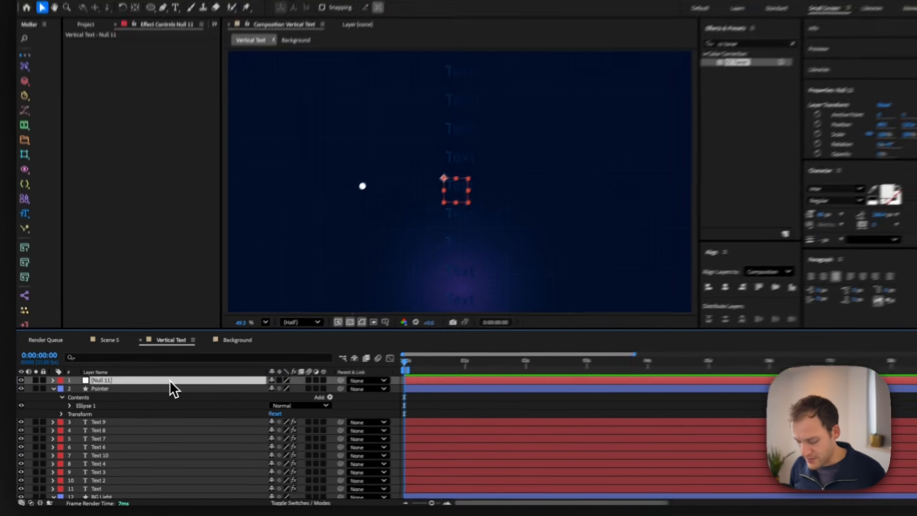
key("Return")
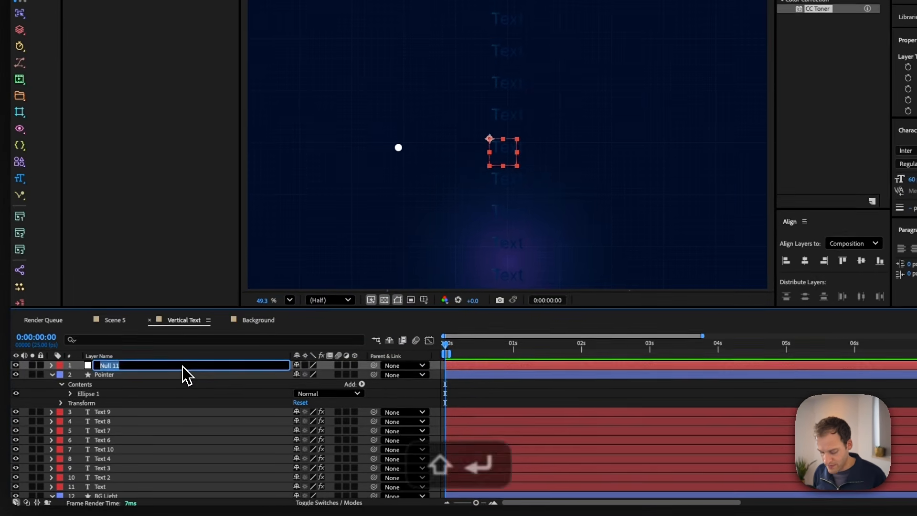
type("Effector")
key("Return")
- Parent the Pointer layer to the Effector null
left_click(119, 374)
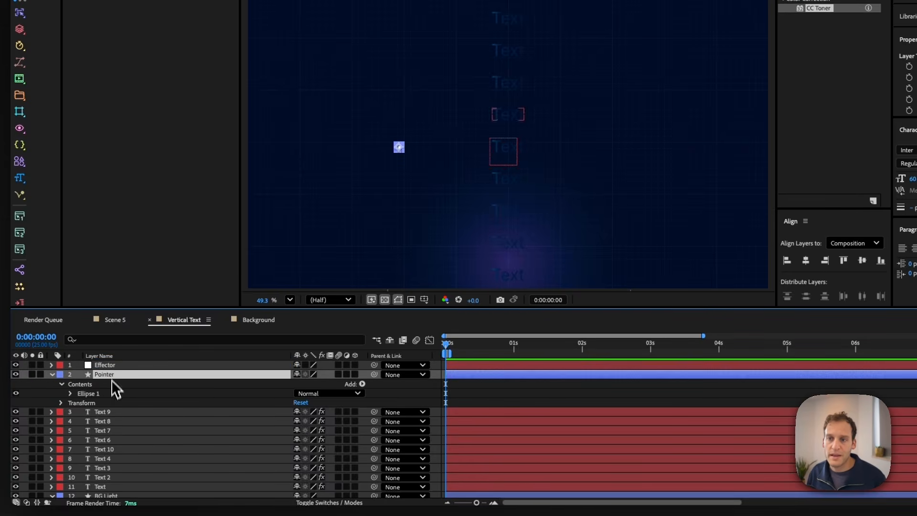
left_click_drag(374, 374, 138, 369)
- Try moving the Effector null to about 826, 684 with the parented Pointer, and undo the move
left_click(139, 365)
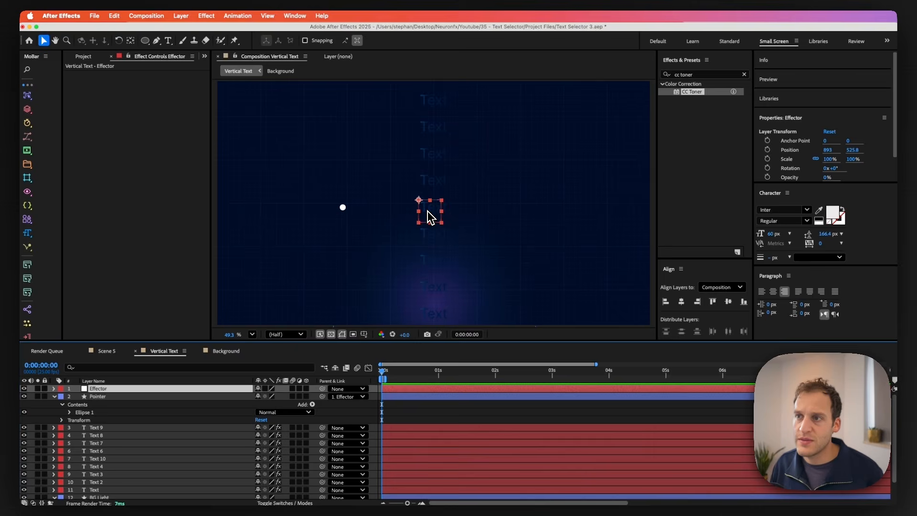
left_click_drag(428, 211, 412, 243)
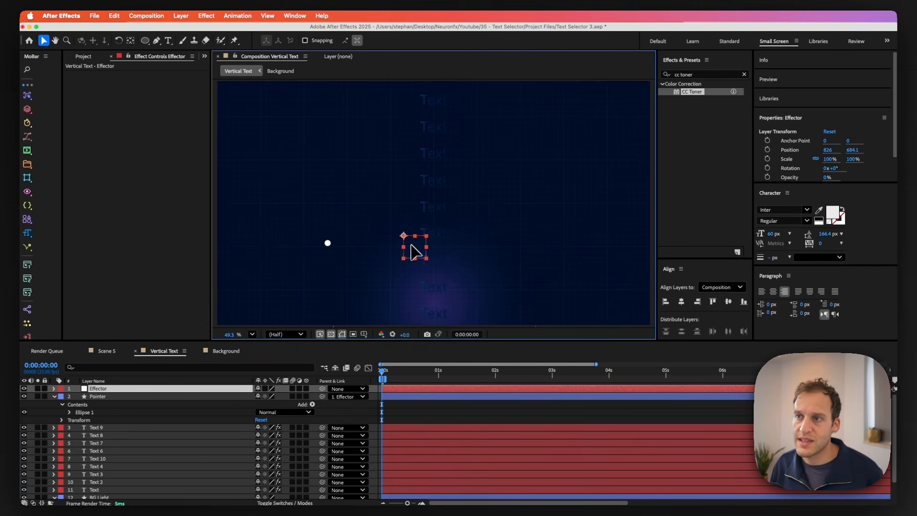
key("super+z")
- Apply a Slider Control effect to the Effector null and rename it "Radius"
left_click(150, 390)
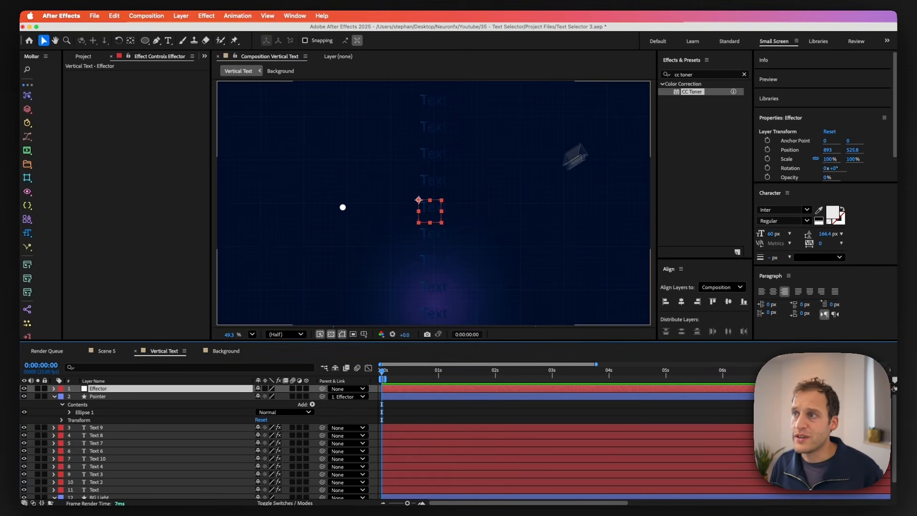
left_click(698, 75)
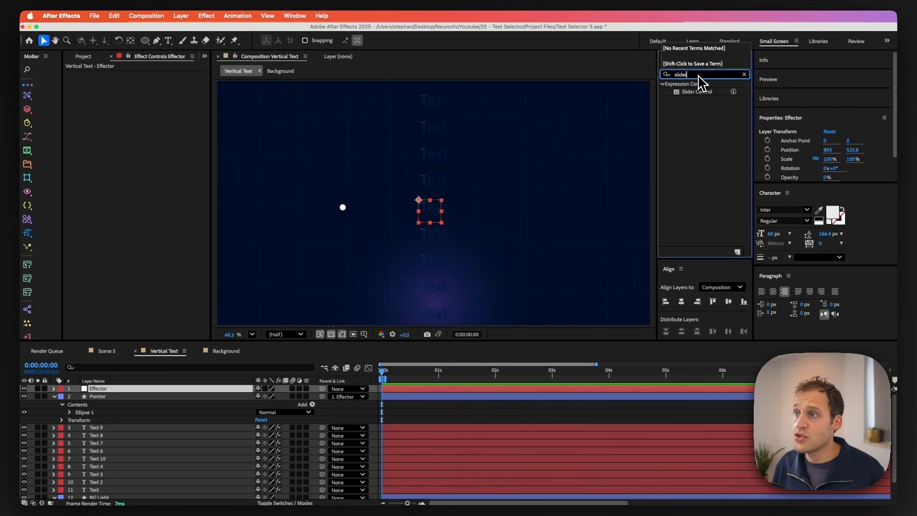
left_click_drag(695, 92, 177, 124)
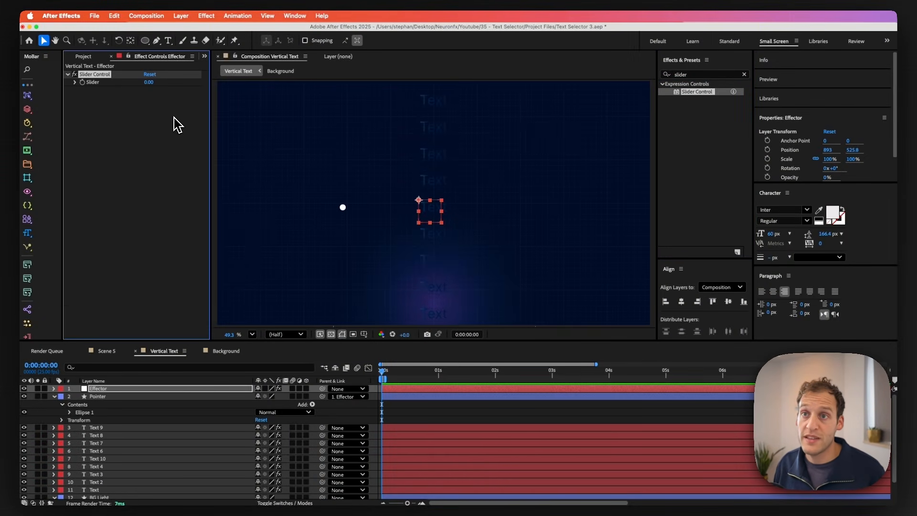
key("Return")
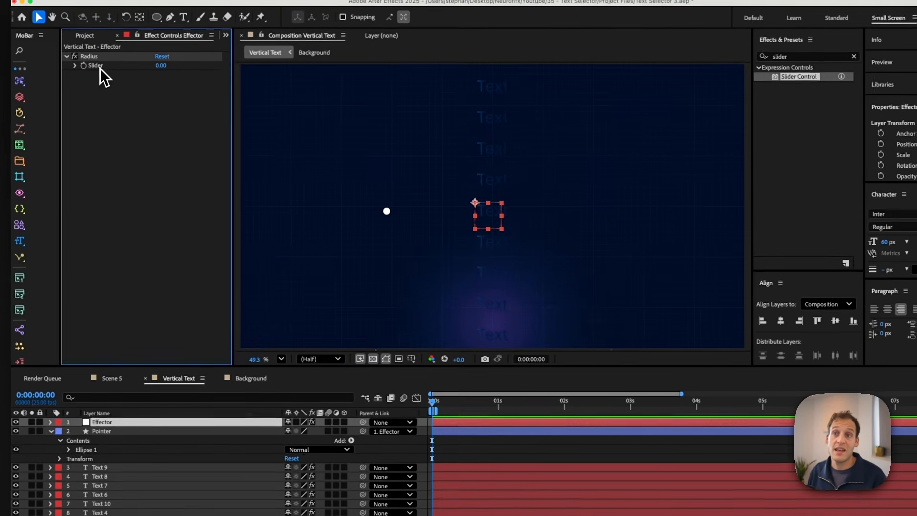
key("Return")
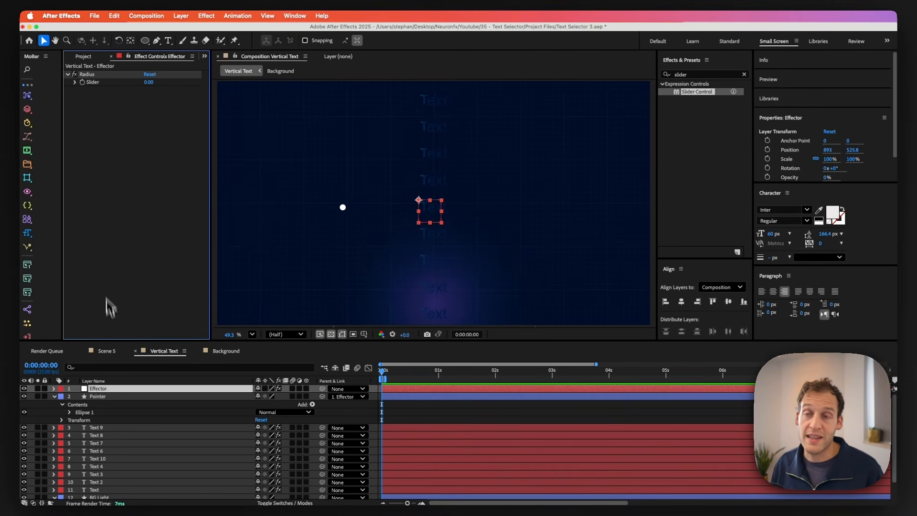
- Duplicate the Radius slider on the Effector null and rename the copy "Radius Strength"
left_click(84, 76)
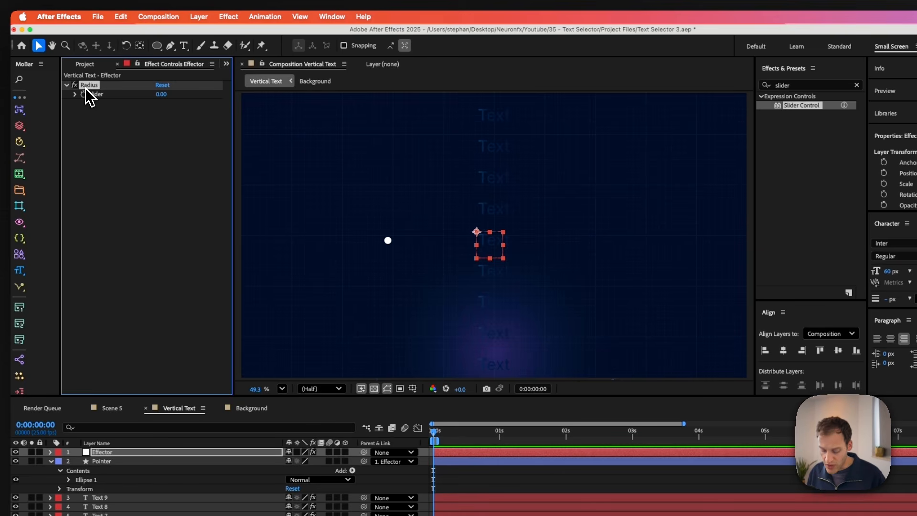
key("super+d")
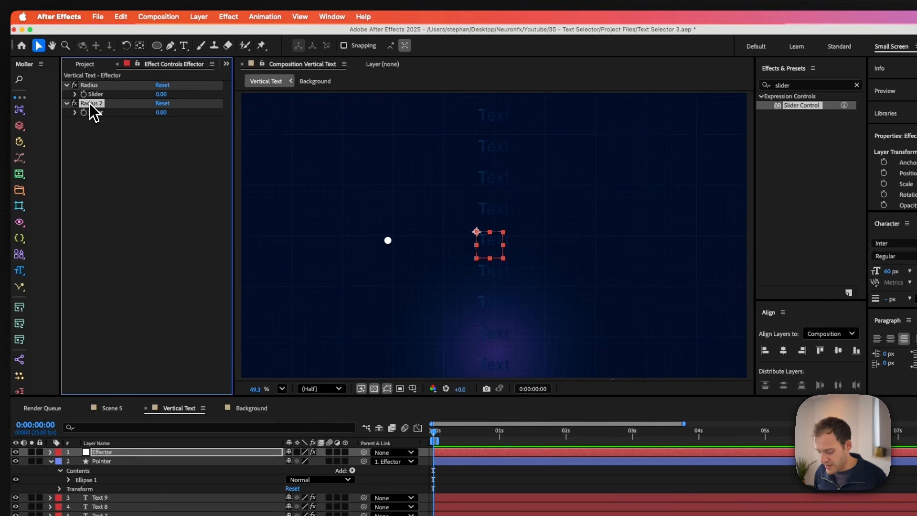
key("Return")
type("Radius Strength")
left_click(105, 159)
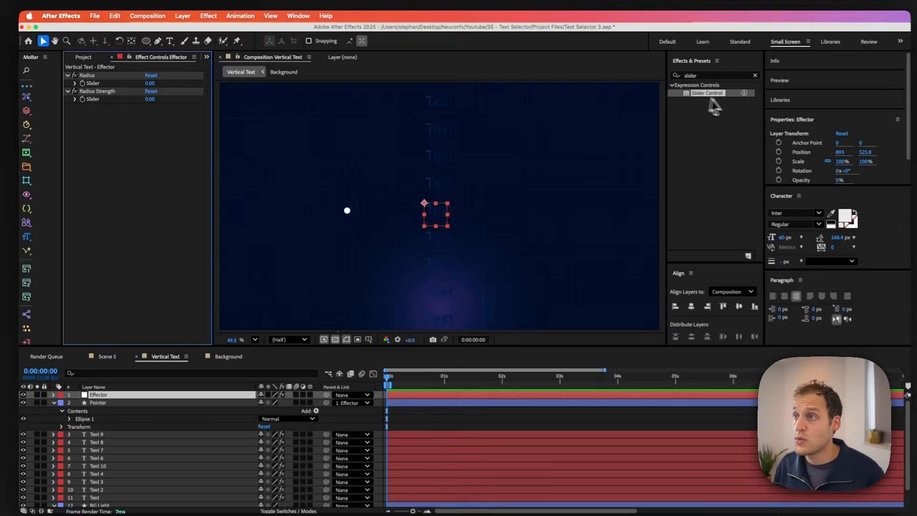
- Apply a 3D Point Control effect to the Effector null and rename it "Position XYZ"
double_click(787, 85)
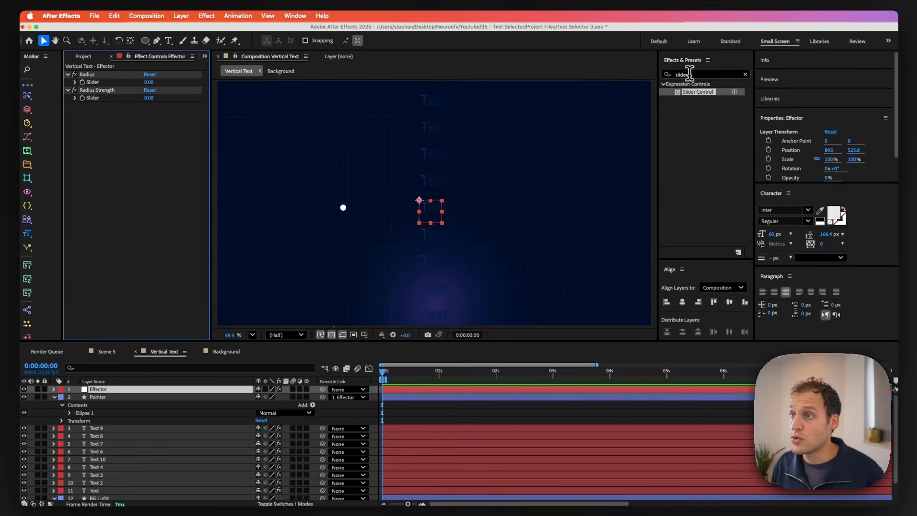
type("poin")
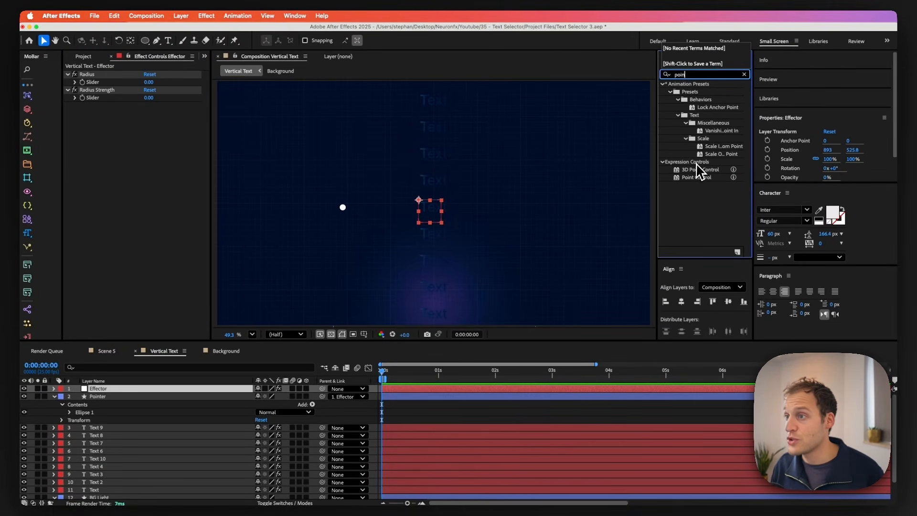
left_click_drag(697, 165, 171, 143)
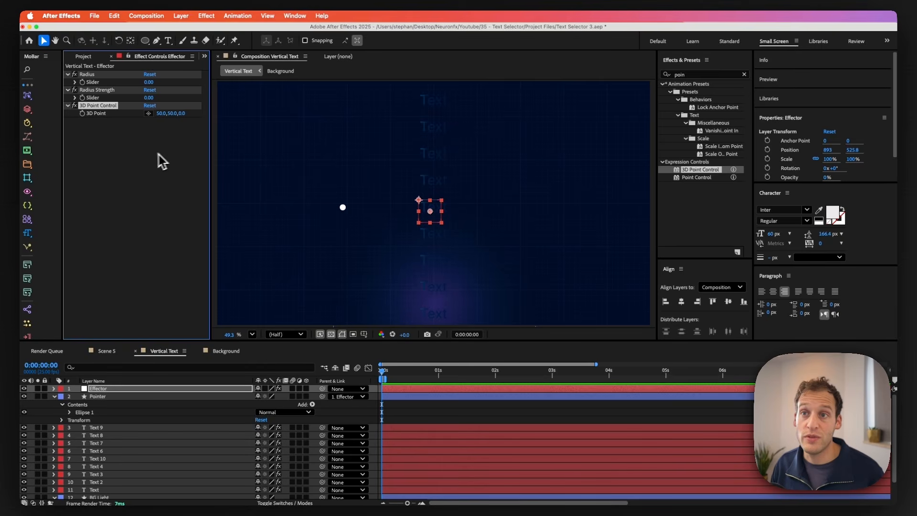
key("Return")
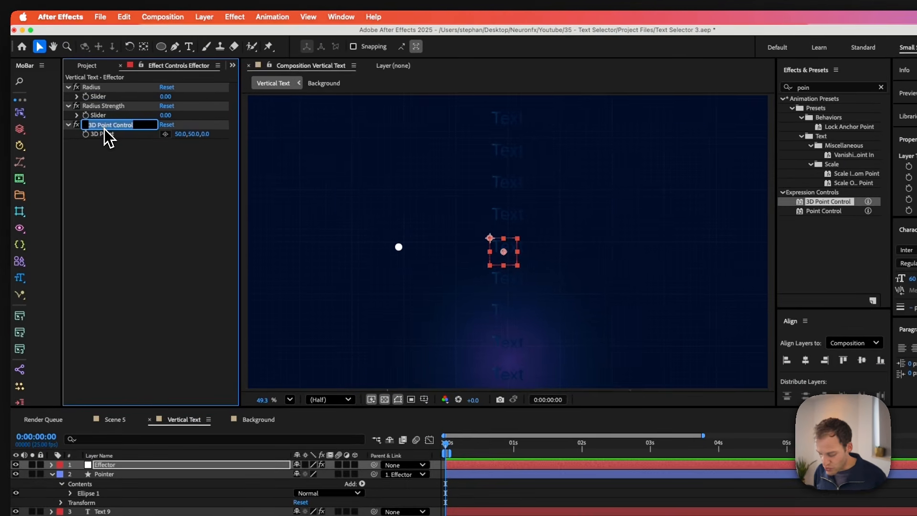
type("Position ")
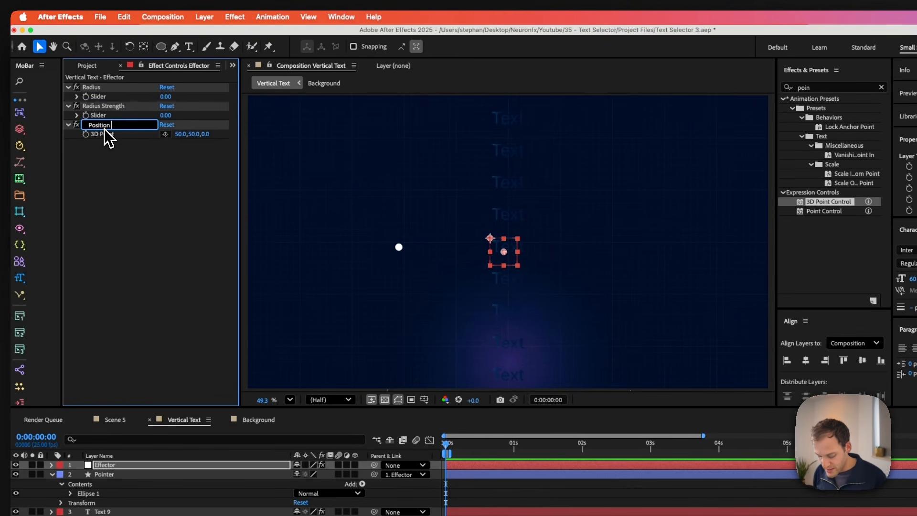
type("XYZ")
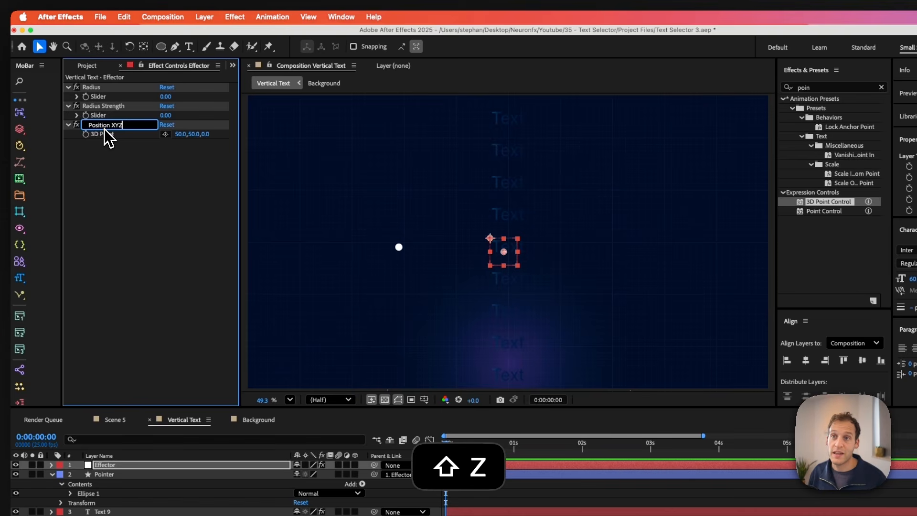
left_click(123, 161)
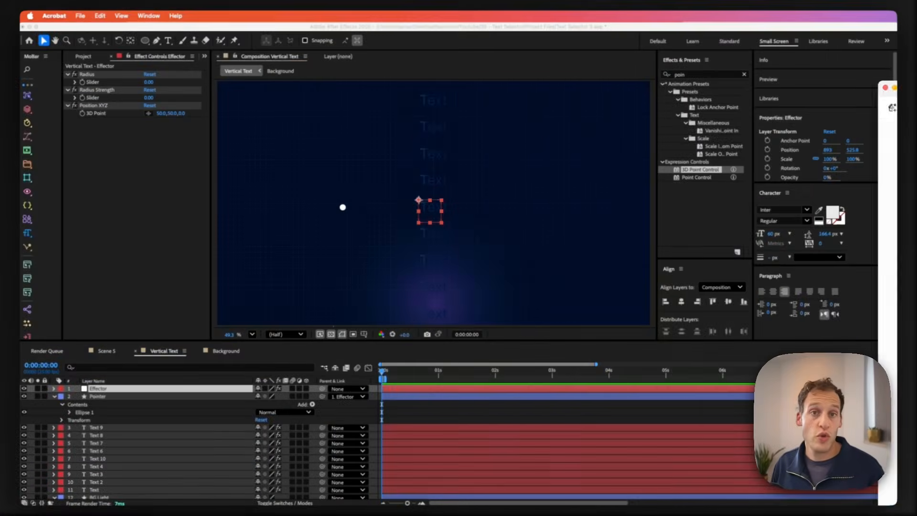
- Switch to Acrobat and copy the complete Proximity-Based Position Adjustment expression from the Motion Graphics Expressions PDF
key("super+Tab")
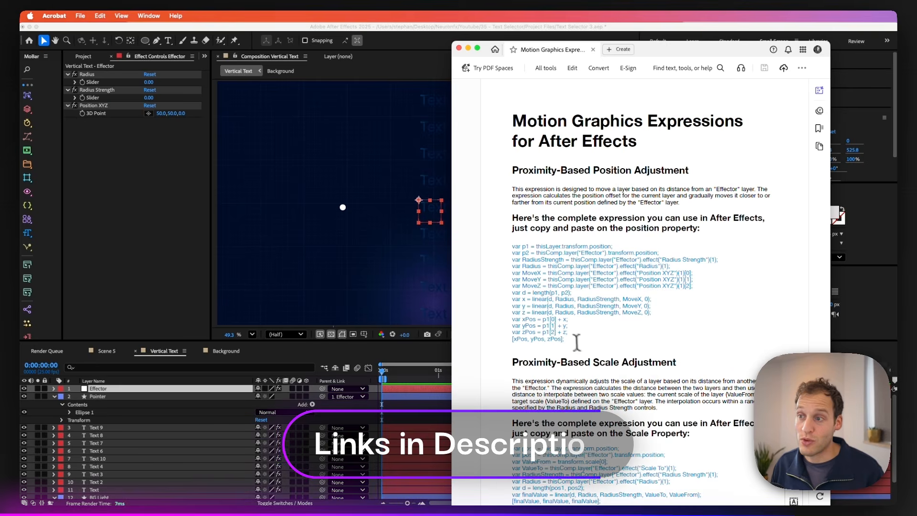
left_click_drag(559, 292, 585, 339)
left_click(527, 270)
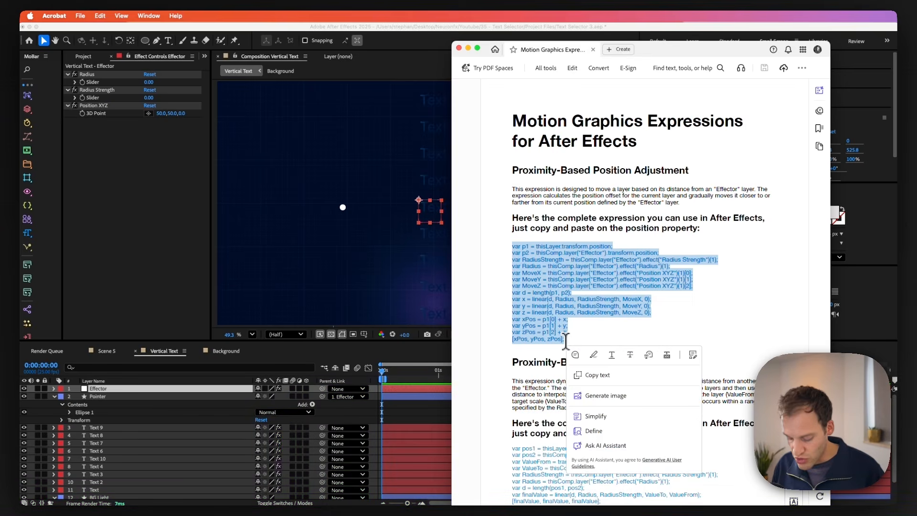
key("super+c")
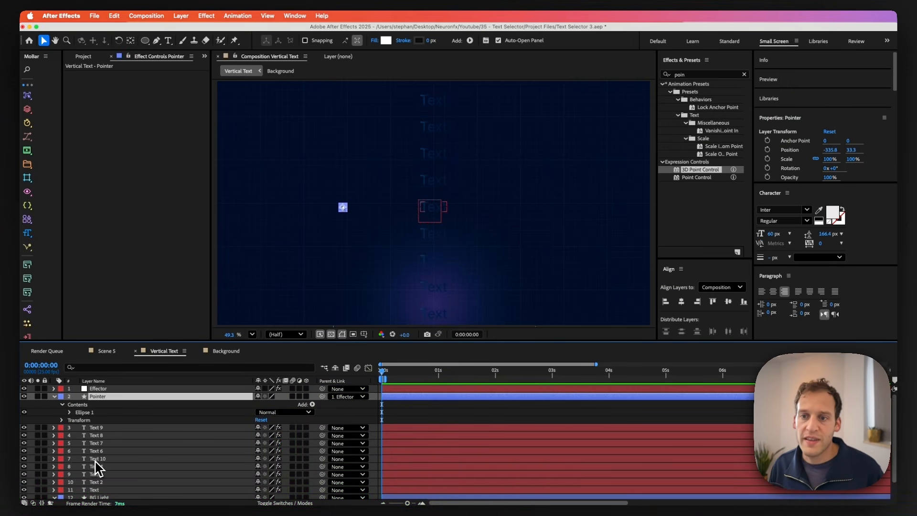
- Back in After Effects, add an expression to the Position of Text 10 and paste the copied proximity code into it
left_click(96, 460)
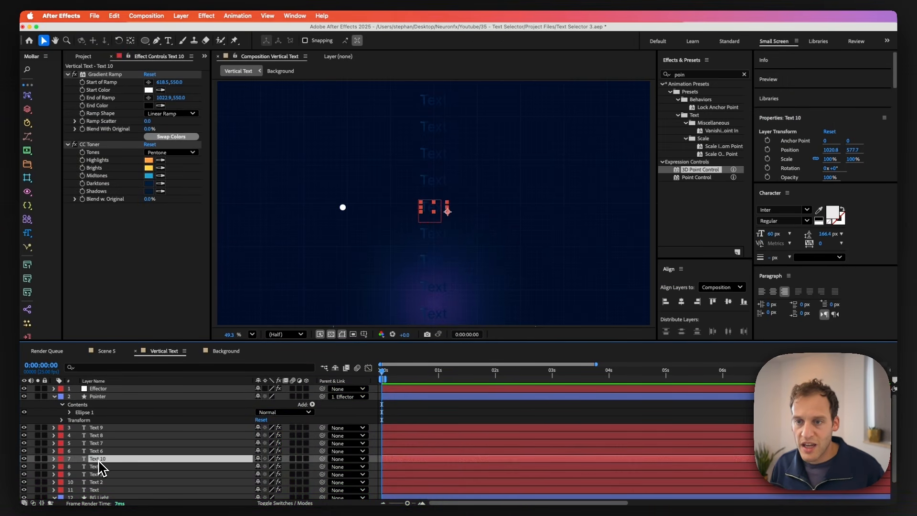
key("p")
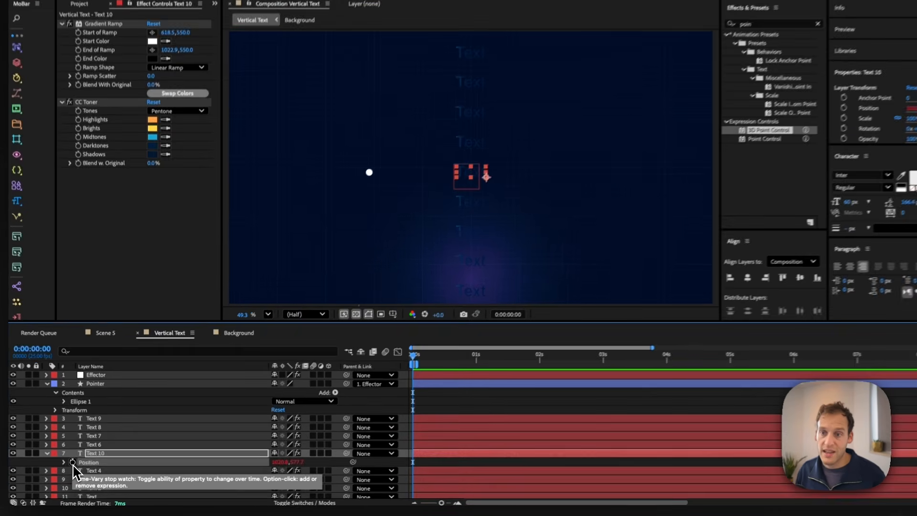
left_click(77, 467, "alt")
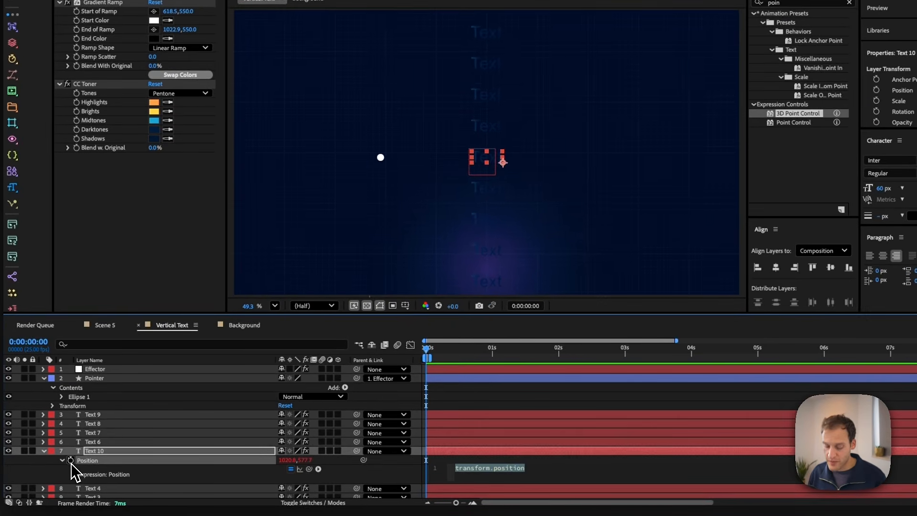
key("super+v")
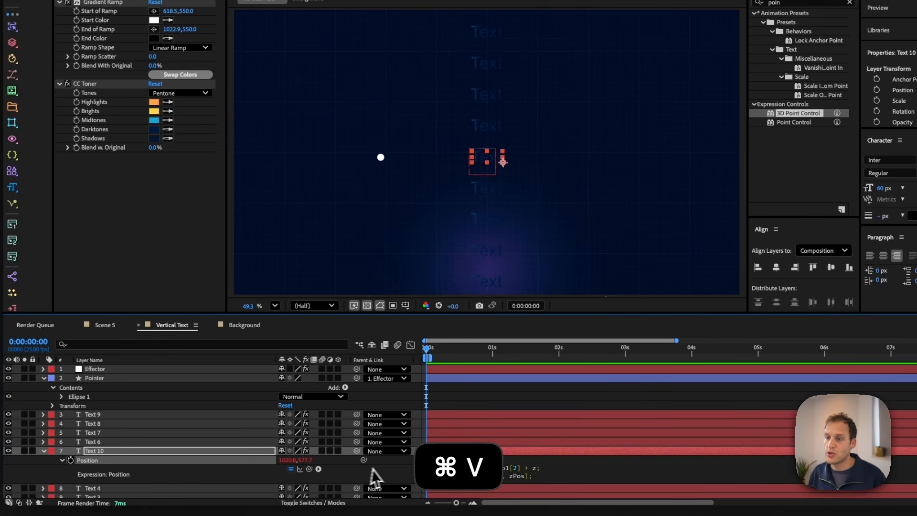
left_click(391, 476)
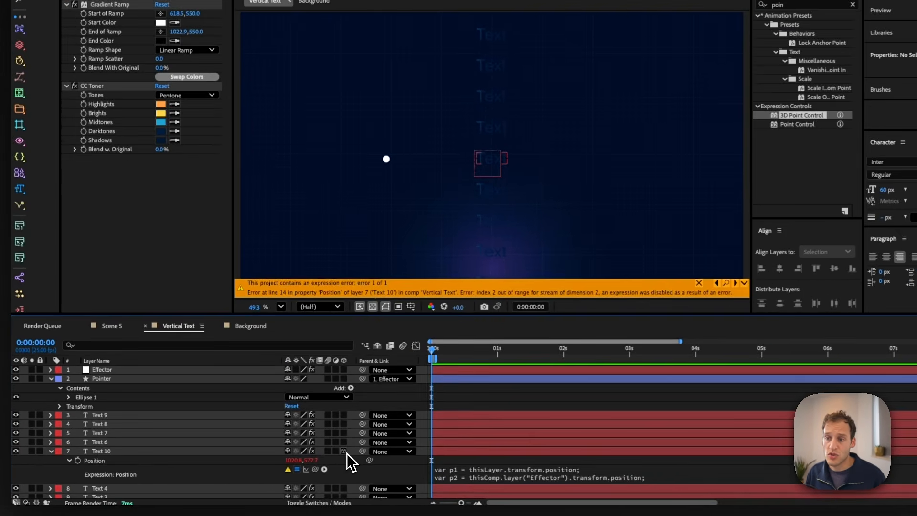
- Turn Text 10 and all the other text layers, from Text 9 down to Text, into 3D layers
left_click(306, 459)
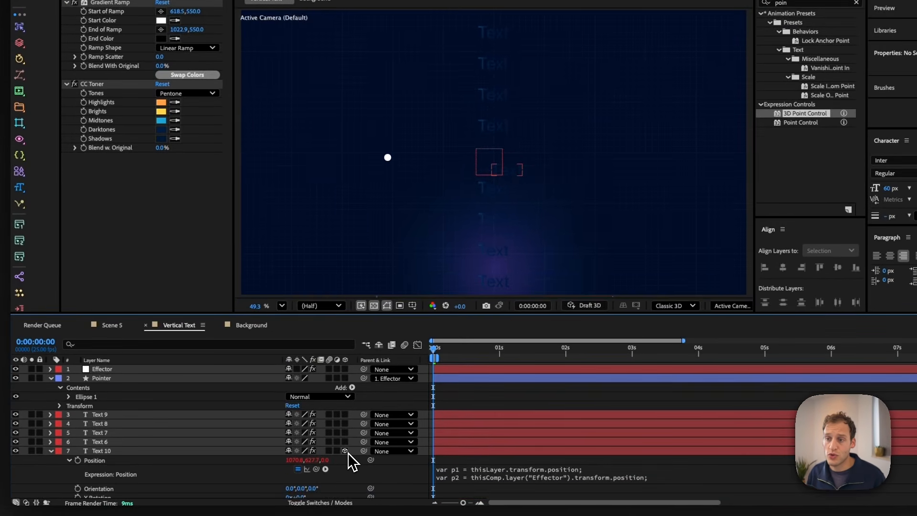
left_click(112, 415)
scroll(117, 425, "down", 5)
left_click(107, 453)
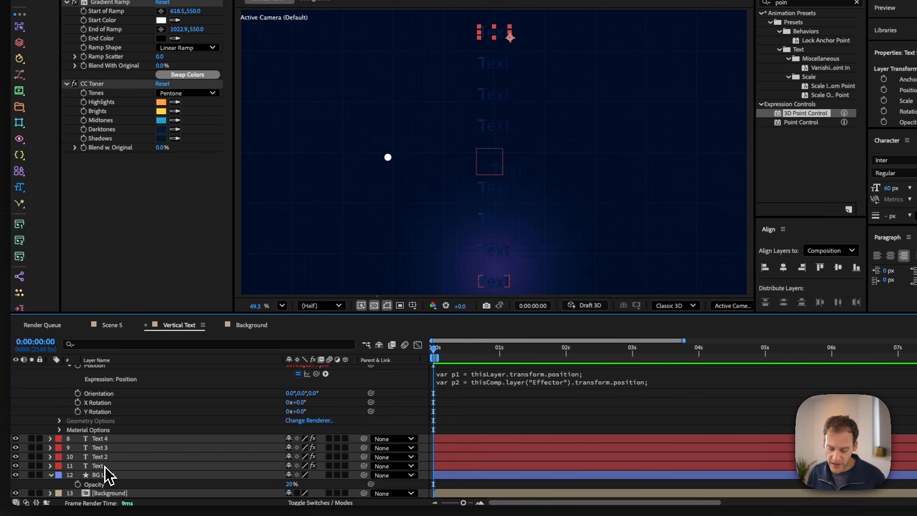
left_click(106, 467, "shift")
left_click(344, 466)
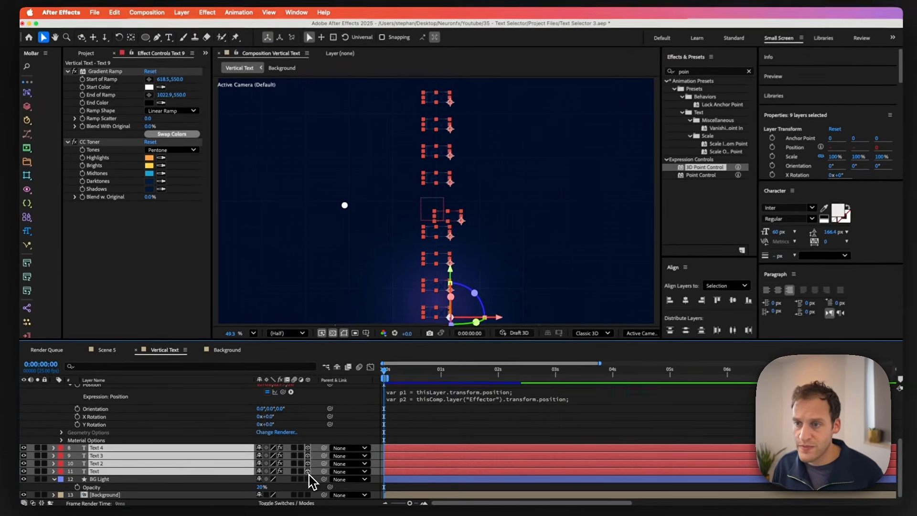
scroll(310, 480, "up", 4)
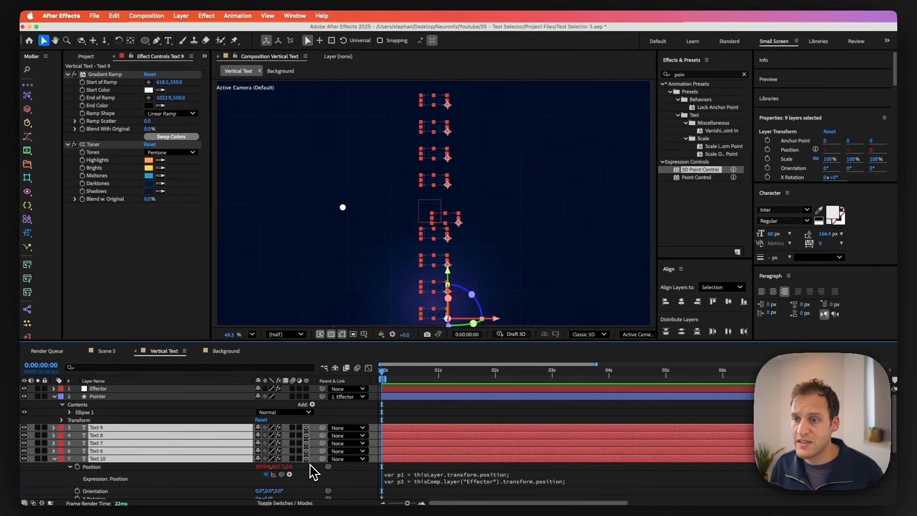
left_click(364, 474)
left_click(215, 459)
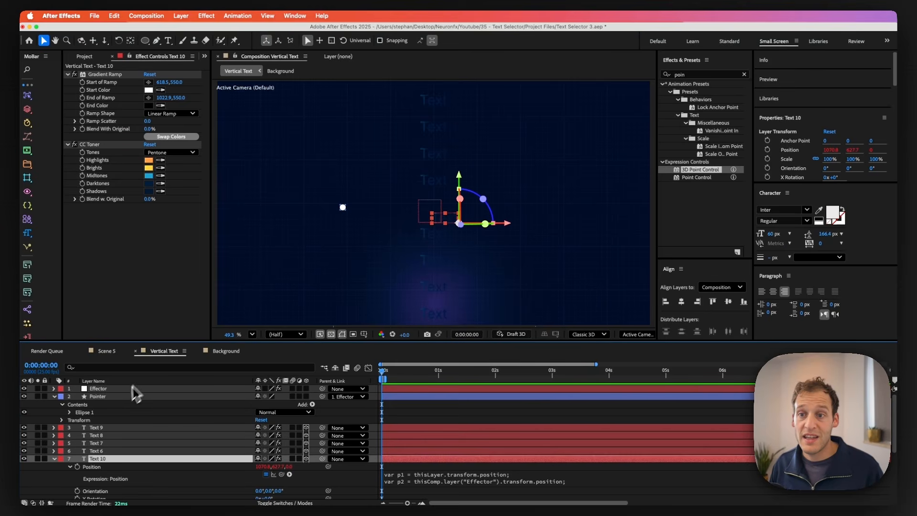
- Set the Radius slider on the Effector null to 300
left_click(100, 388)
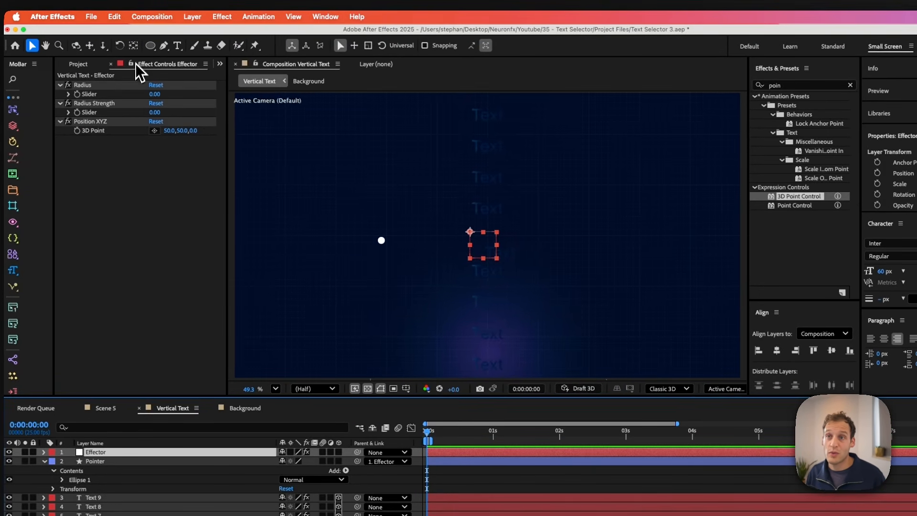
left_click(91, 87)
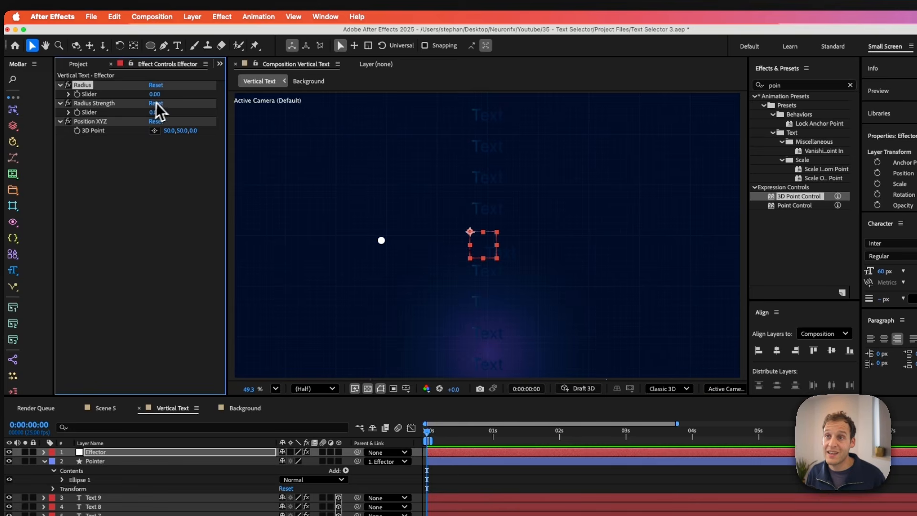
left_click_drag(157, 95, 168, 95)
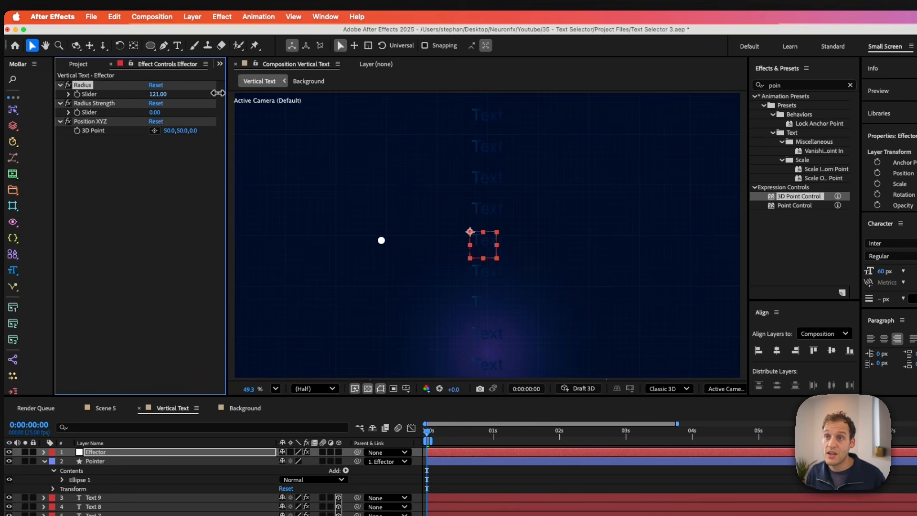
left_click(161, 94)
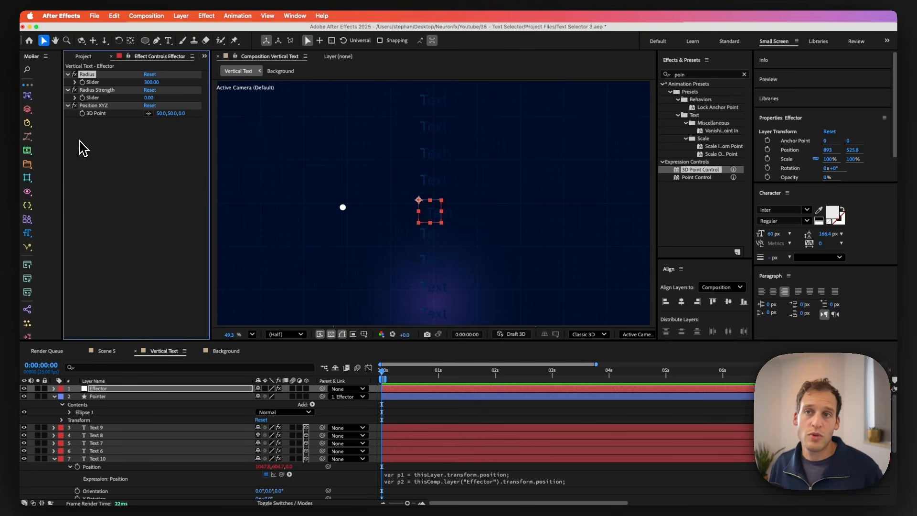
- Set the Effector null's Position XYZ point to -500, 0, 0
left_click(94, 109)
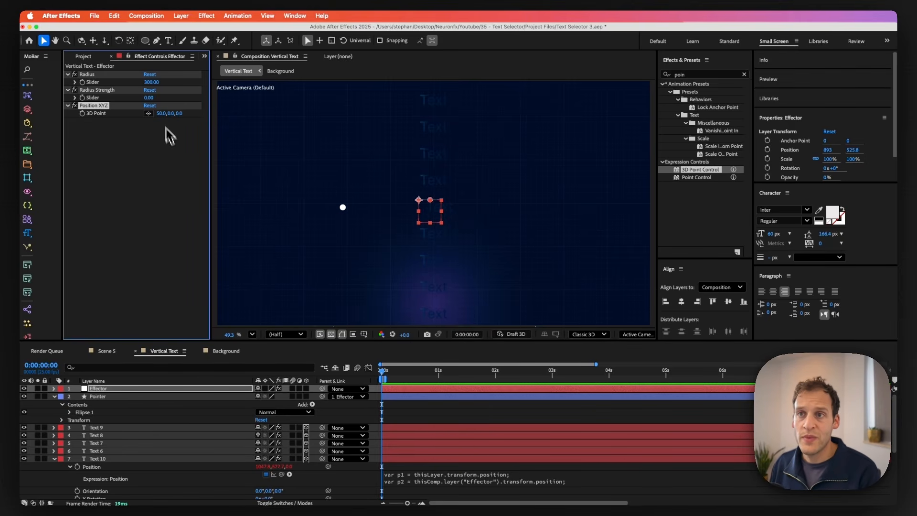
left_click_drag(162, 122, 138, 117)
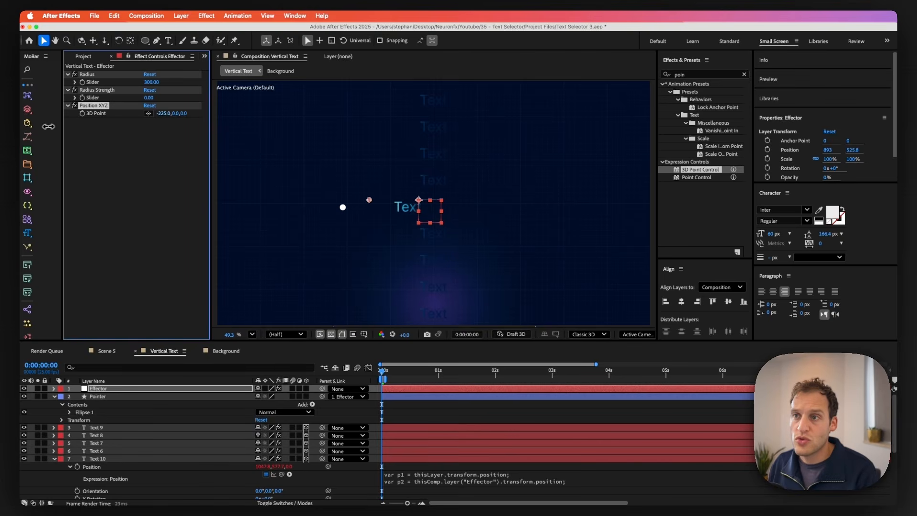
left_click_drag(48, 126, 18, 132)
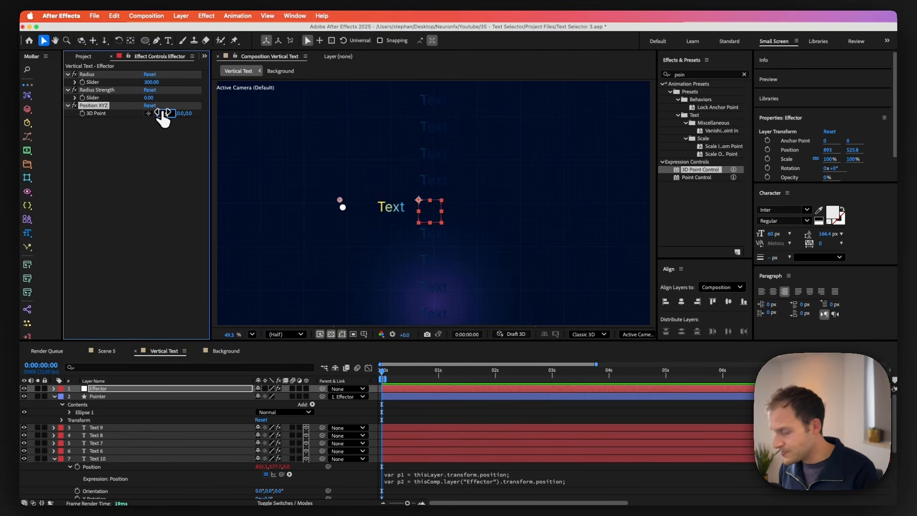
left_click_drag(162, 119, 162, 119)
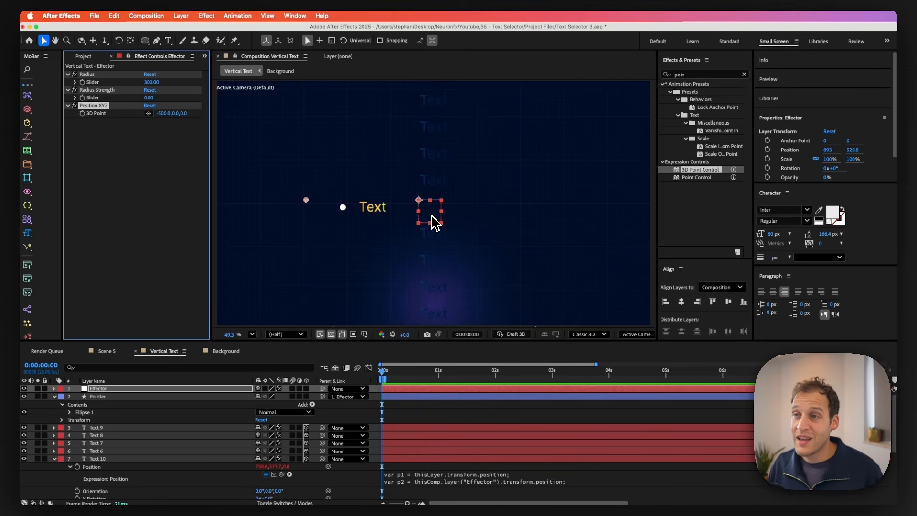
- Try moving the Effector null horizontally to about 923.5, 525.8, and undo the move
mouse_move(431, 215)
left_mouse_down()
mouse_move(425, 147)
mouse_move(425, 294)
mouse_move(410, 217)
mouse_move(430, 268)
mouse_move(436, 212)
left_mouse_up()
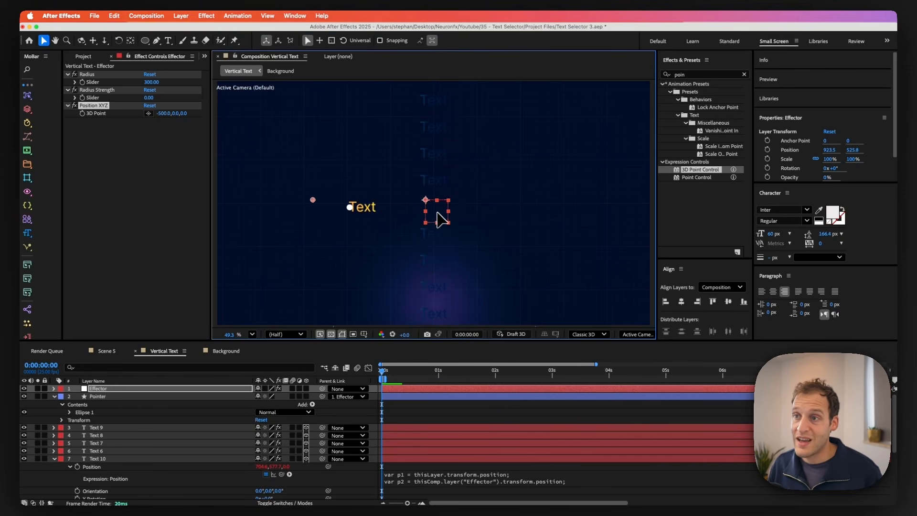
key("super+z")
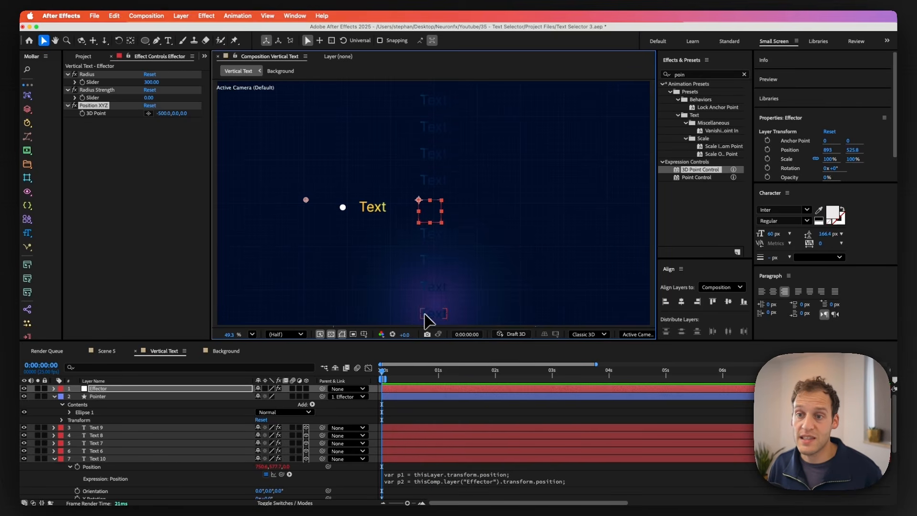
- Copy the Position expression from Text 10 and paste it onto all the text layers from Text 9 down to Text
left_click(94, 468)
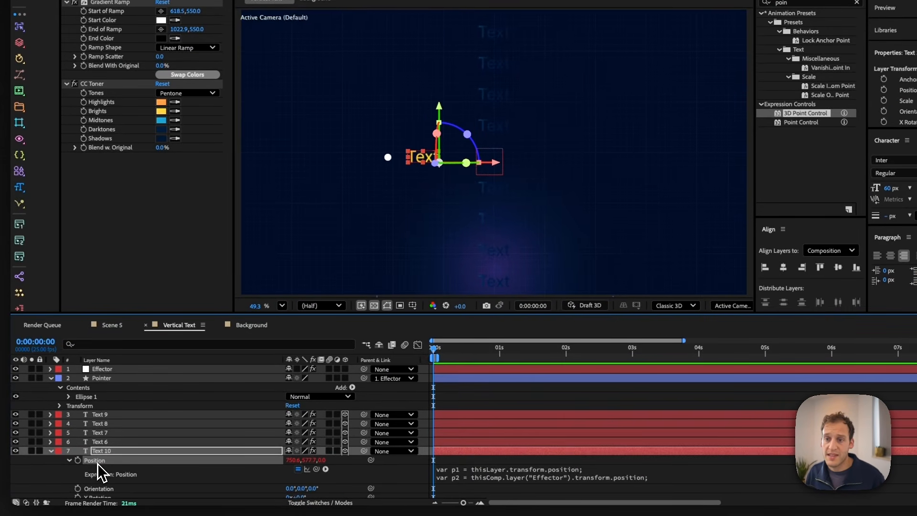
right_click(97, 462)
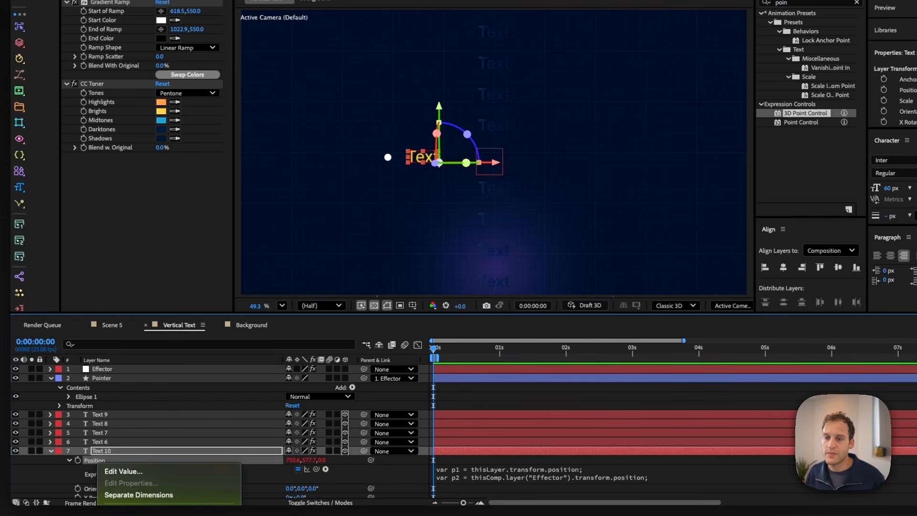
key("Escape")
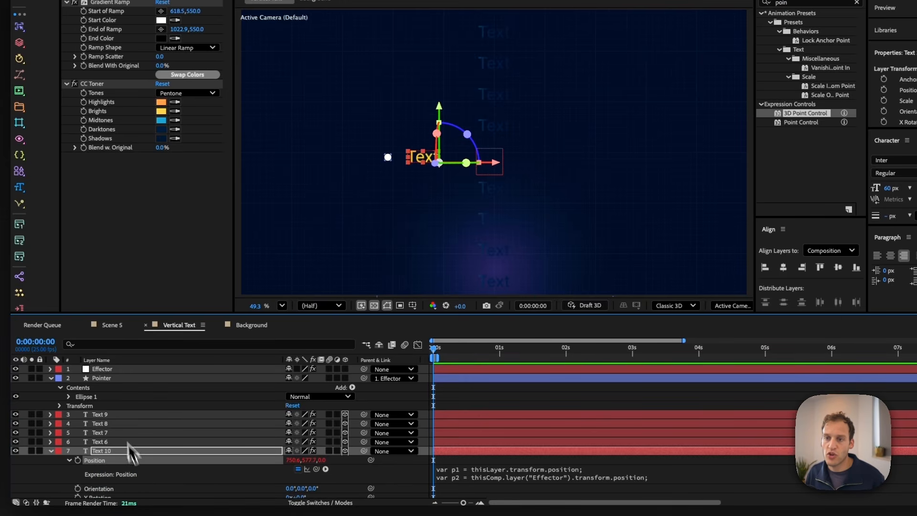
key("F2")
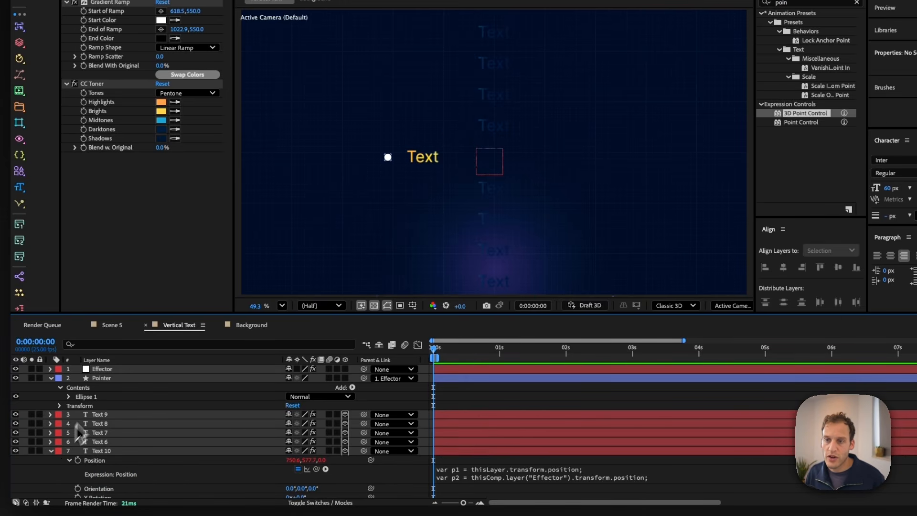
left_click(101, 417)
scroll(104, 423, "down", 5)
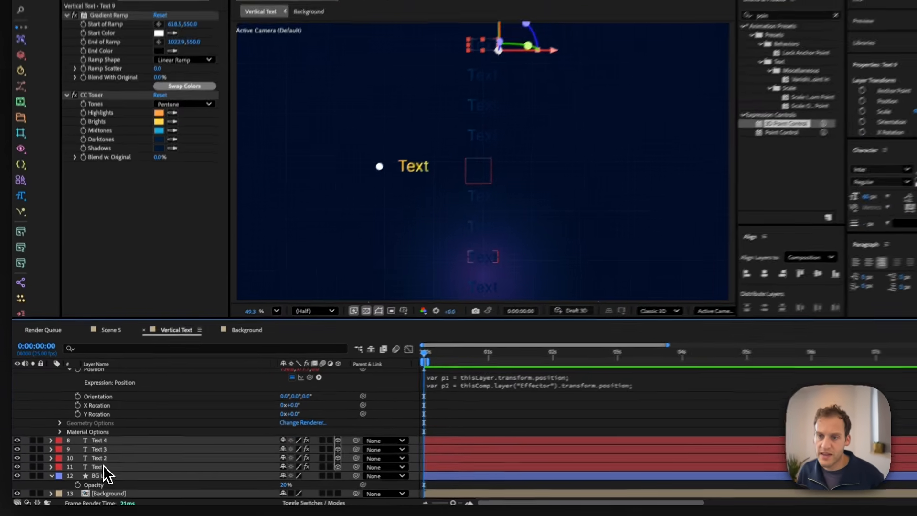
left_click(103, 465, "shift")
key("super+v")
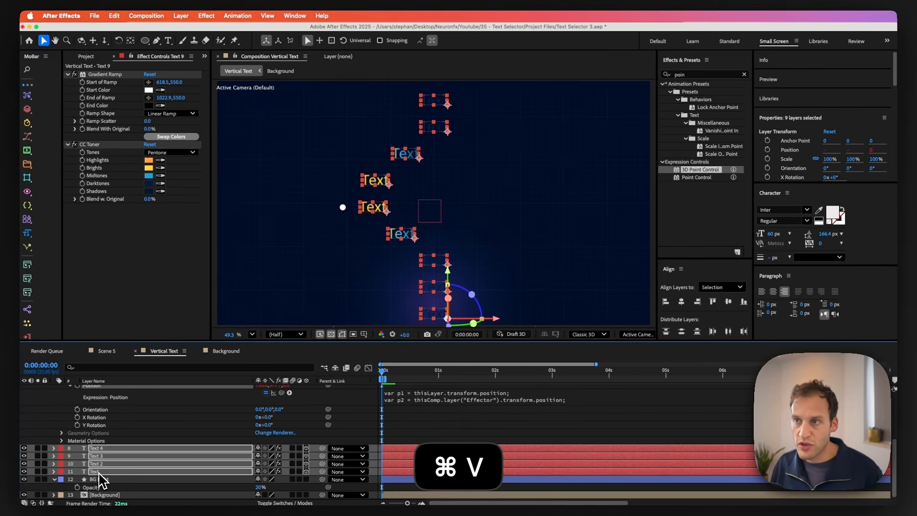
key("F2")
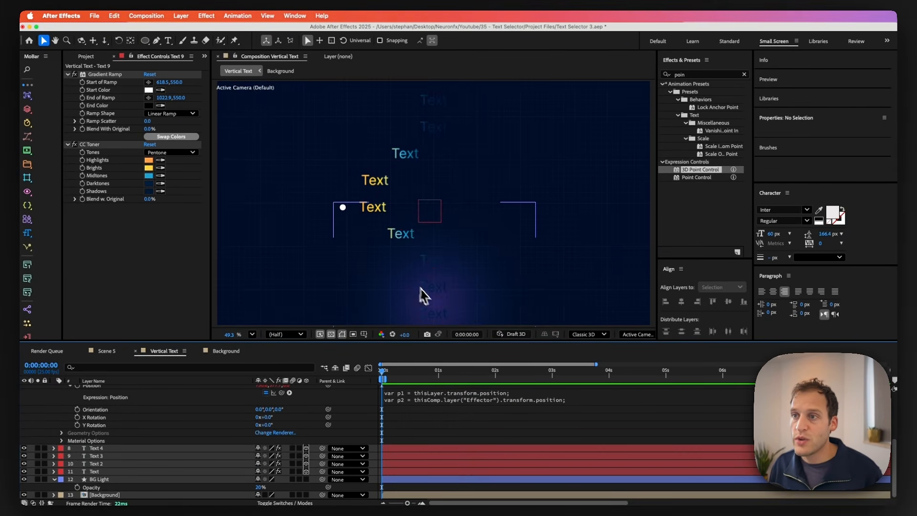
- Move the Effector null vertically along the text column to test how nearby text layers react to its position
left_click(432, 212)
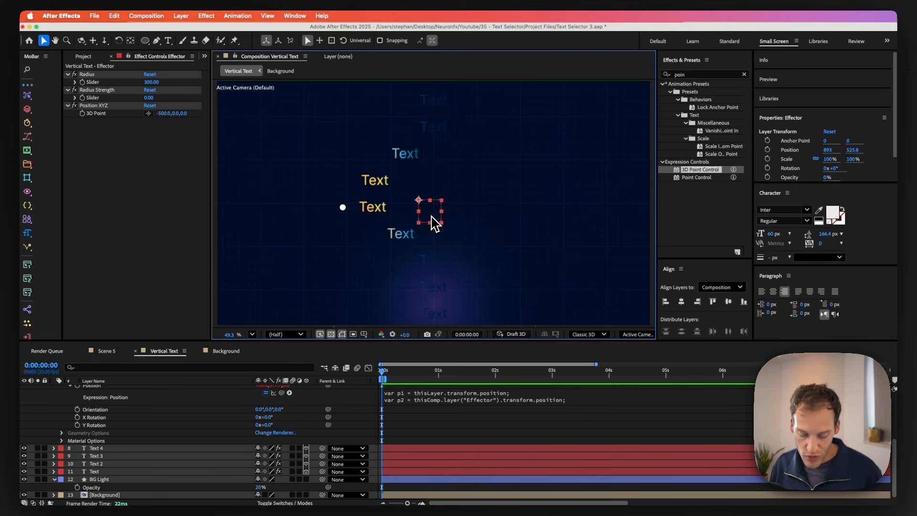
left_click_drag(432, 215, 440, 195)
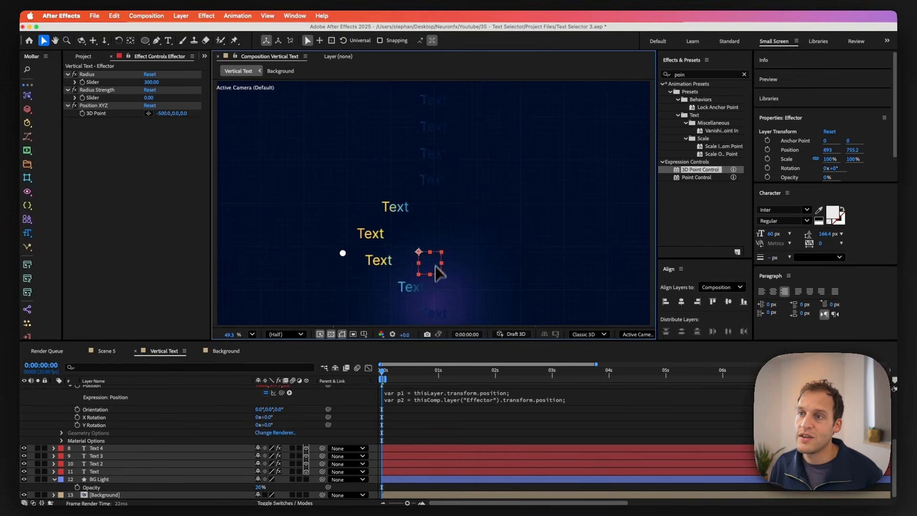
left_click_drag(438, 273, 433, 216)
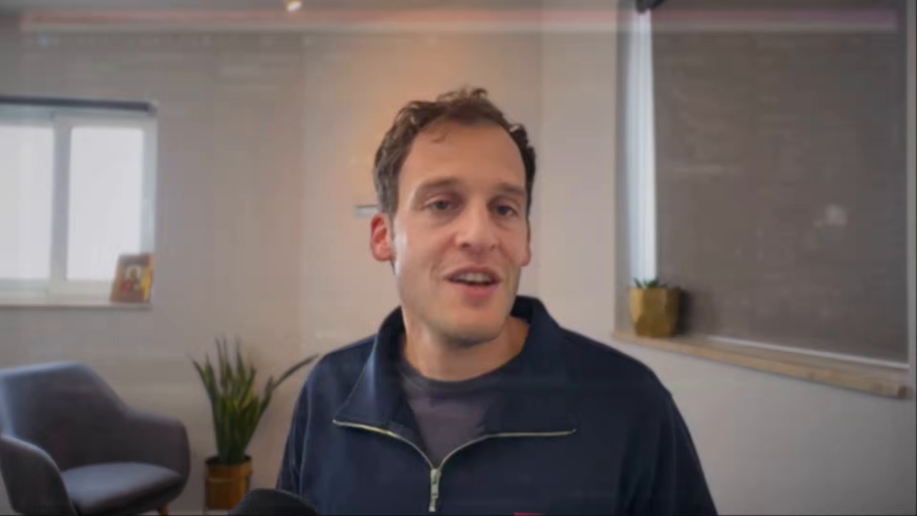
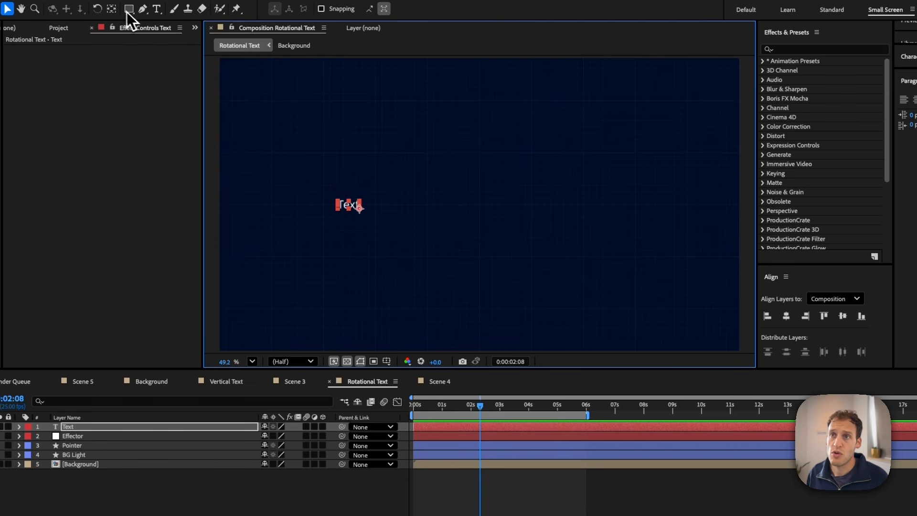
- In the Rotational Text composition, place the Text layer's anchor point at the middle of the text's right edge
left_click(112, 9)
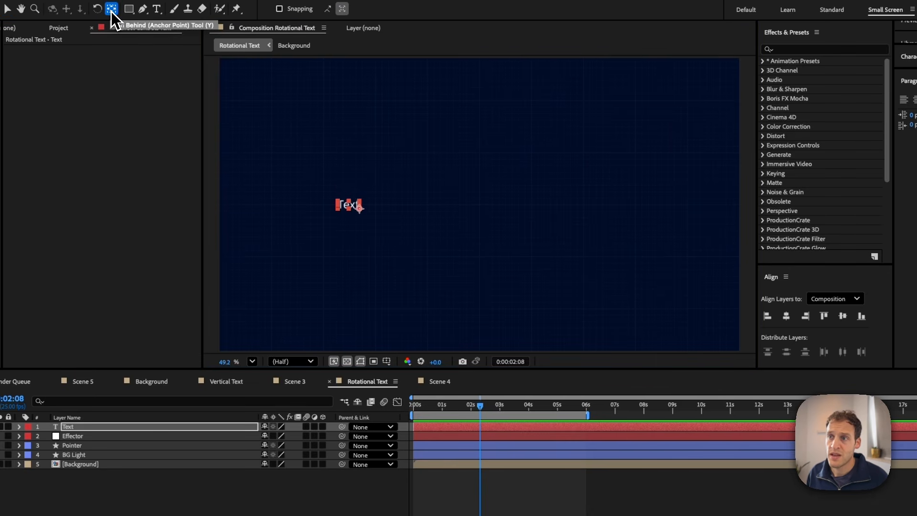
scroll(356, 212, "up", 4)
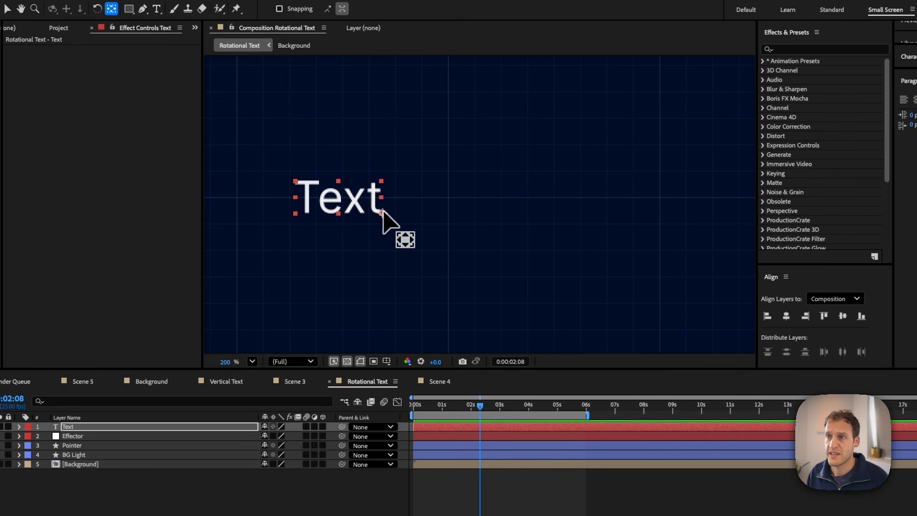
left_click_drag(382, 211, 382, 198)
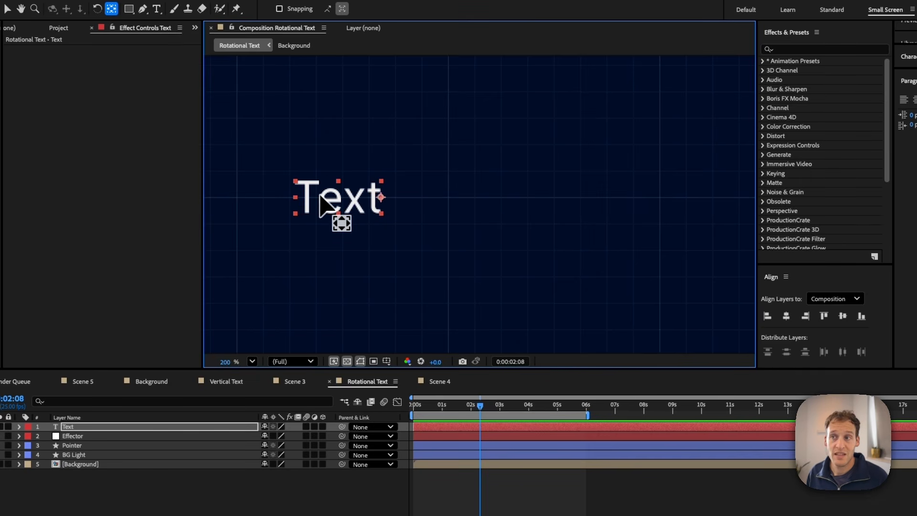
scroll(332, 204, "down", 4)
key("shift+slash")
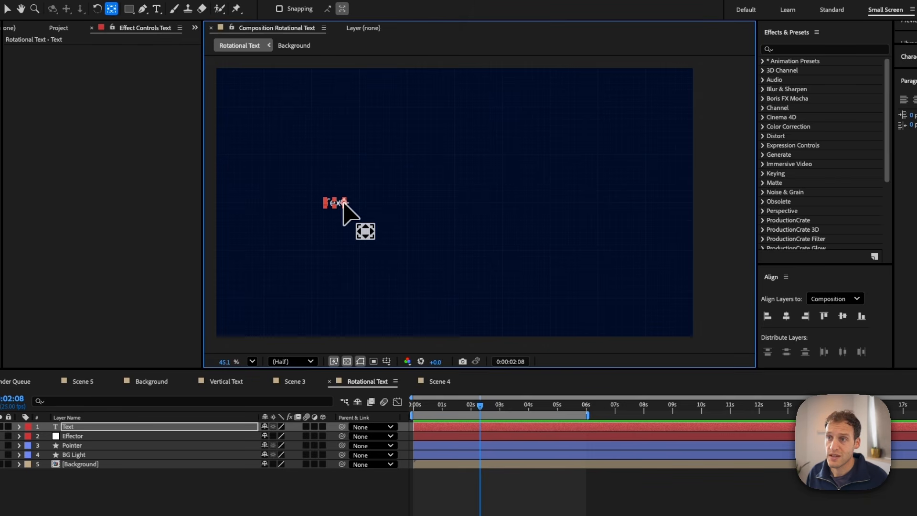
- Move the Text layer's anchor point to the centre of the composition and try rotating the layer around it
left_click_drag(342, 202, 450, 211)
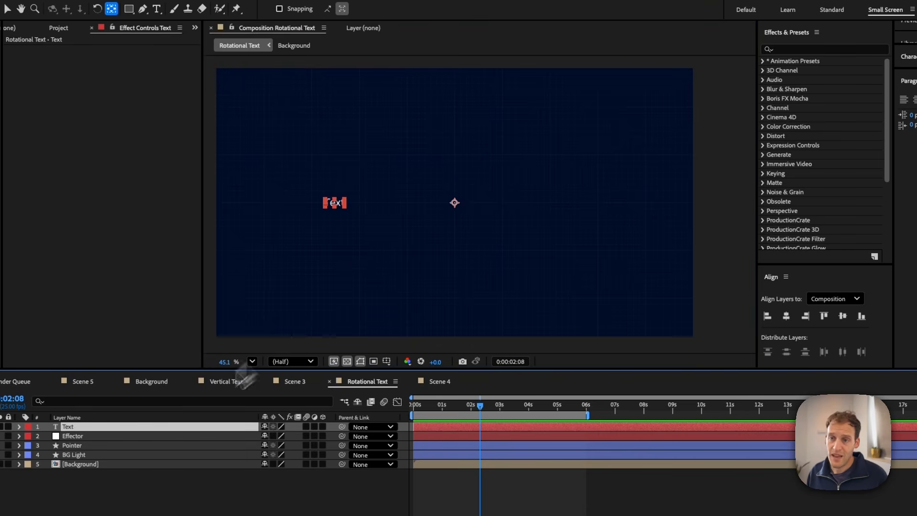
left_click(167, 427)
key("r")
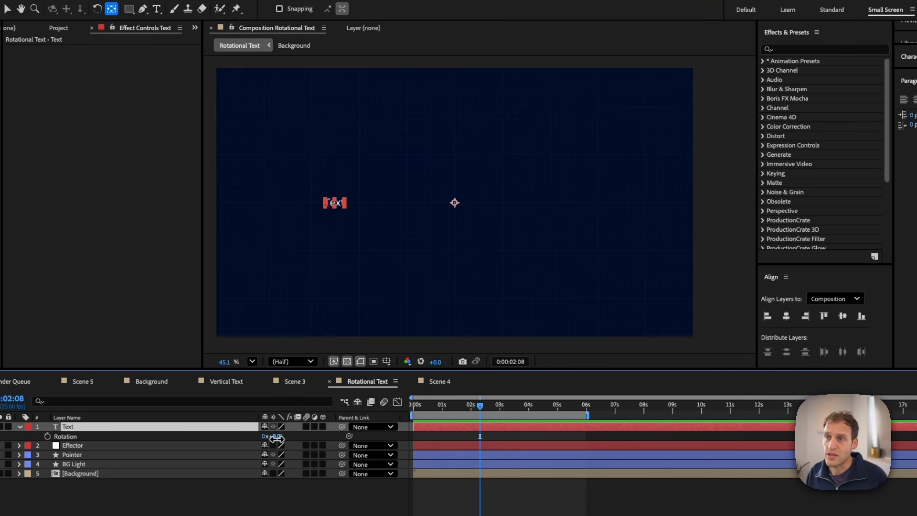
left_click_drag(272, 436, 288, 449)
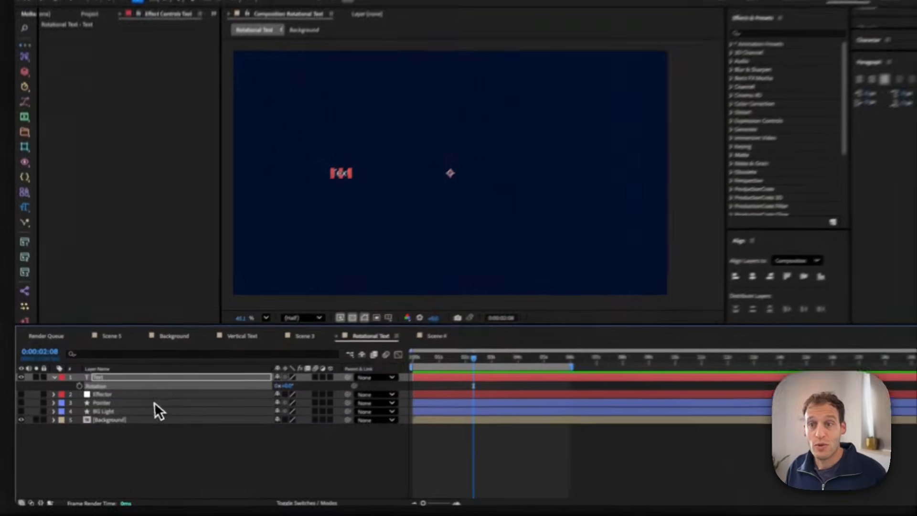
- Add the expression index*15; to the Text layer's Rotation property
left_click(100, 378)
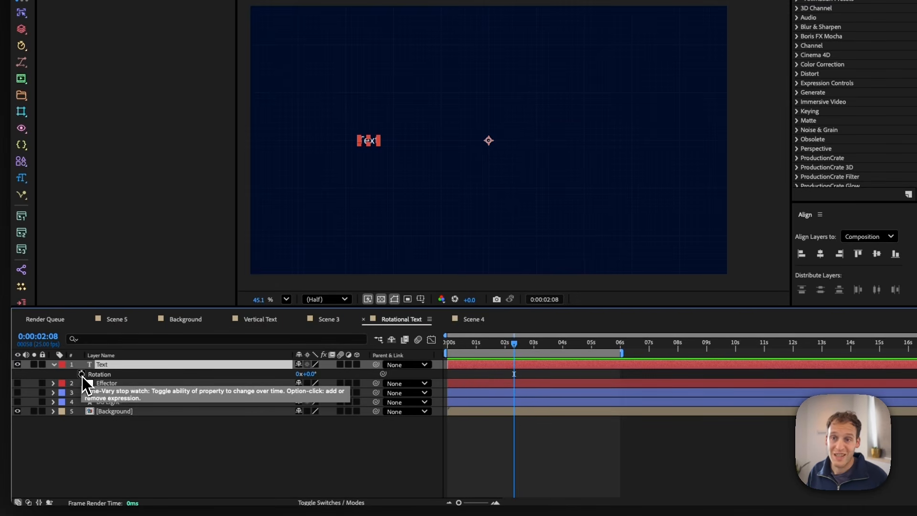
left_click(82, 374, "alt")
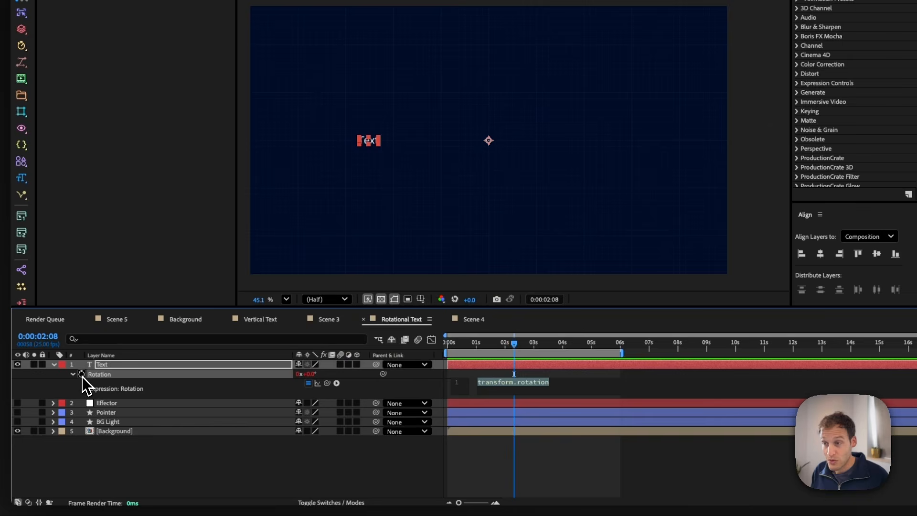
type("in")
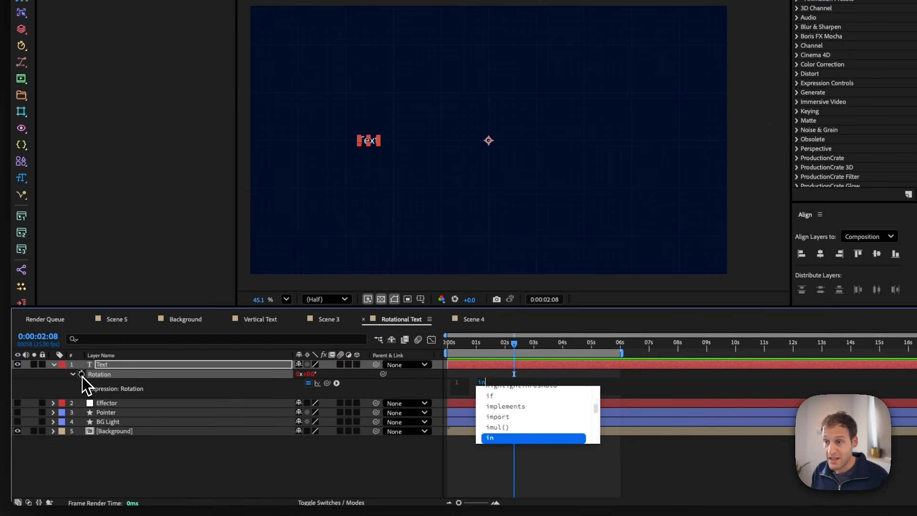
type("dex")
left_click(494, 382)
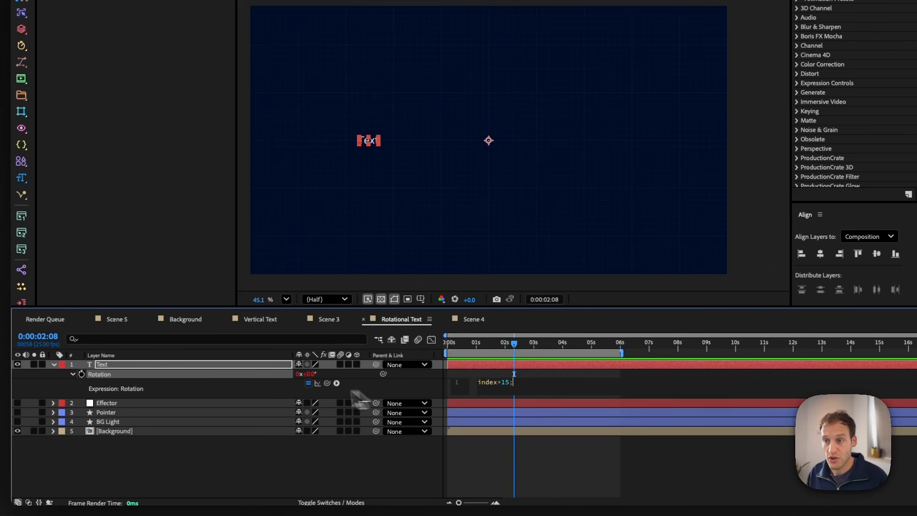
type(";")
left_click(402, 389)
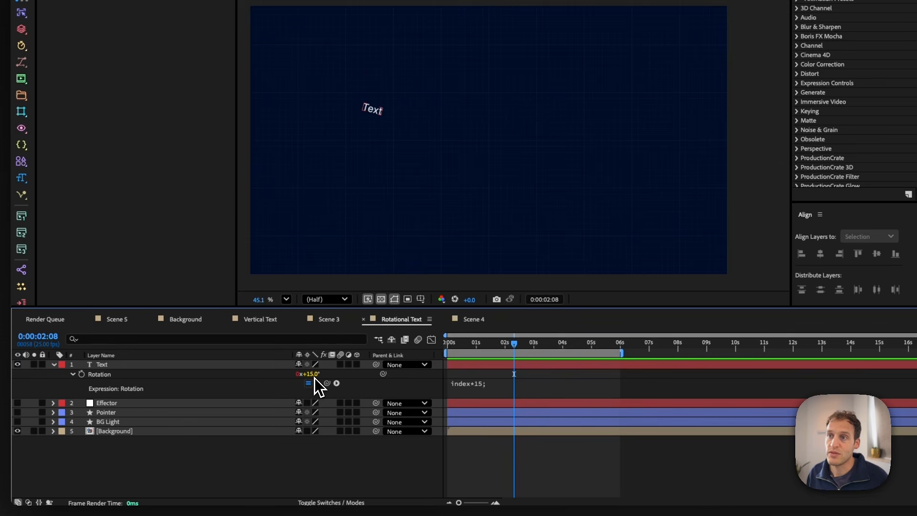
- Duplicate the Text layer repeatedly, up to Text 24, to form a full circle of text around the composition centre
left_click(374, 115)
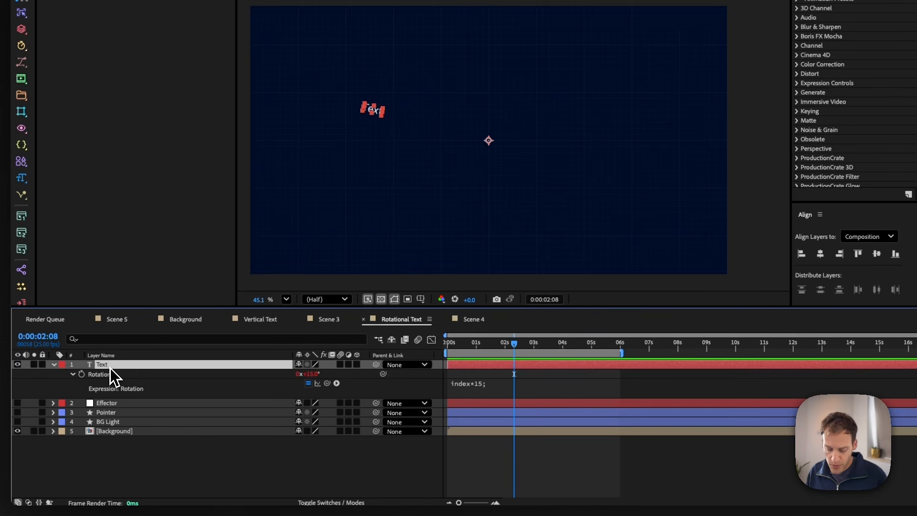
key("super+d")
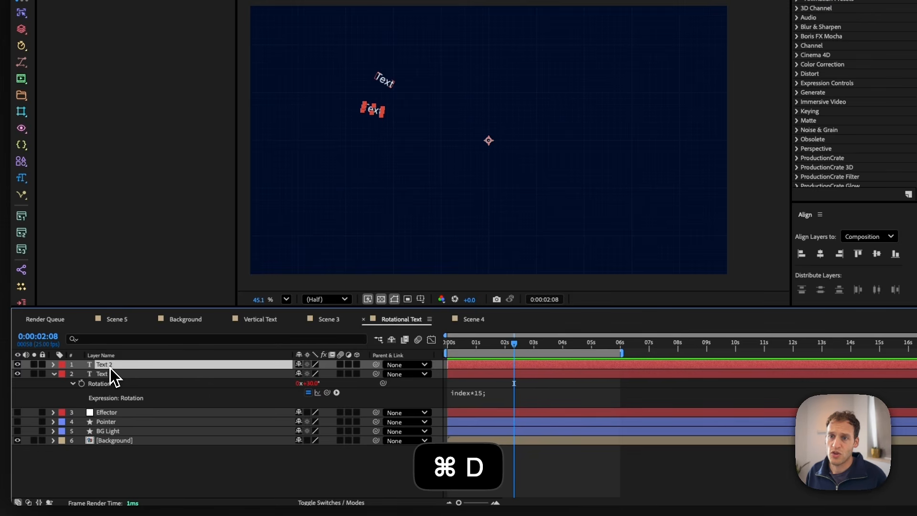
left_click(110, 374)
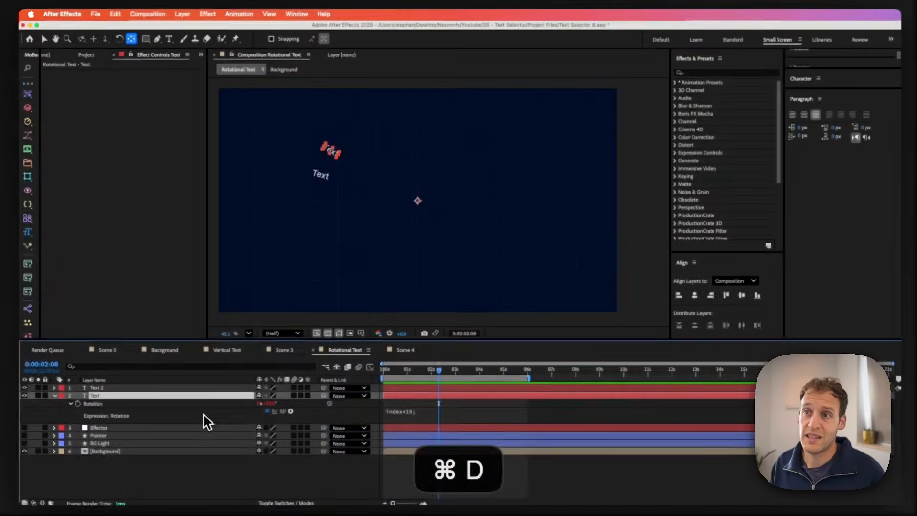
key("super+d")
key("super+d")
key("super+d")
key("super+d")
key("super+d")
key("super+d")
key("super+d")
key("super+d")
key("super+d")
key("super+d")
key("super+d")
key("super+d")
key("super+d")
key("super+d")
key("super+d")
key("super+d")
key("super+d")
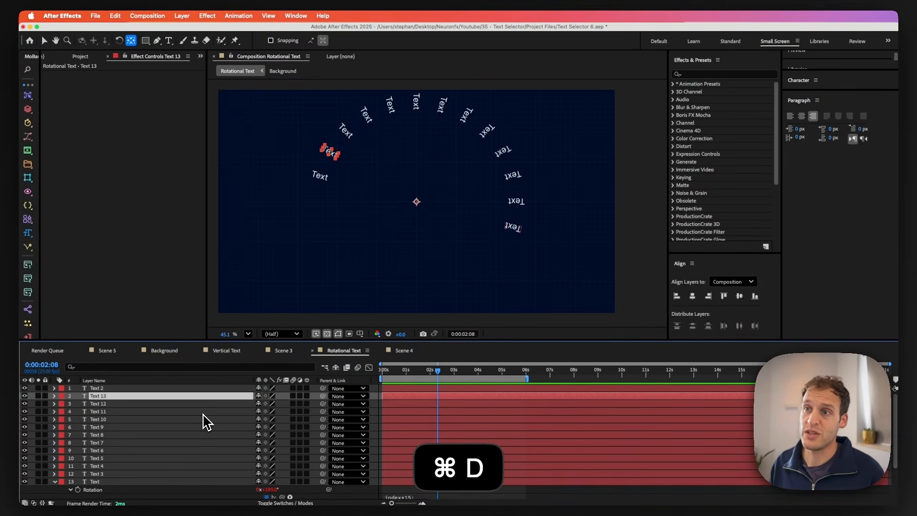
key("super+d")
key("super+d")
key("super+d")
key("super+d")
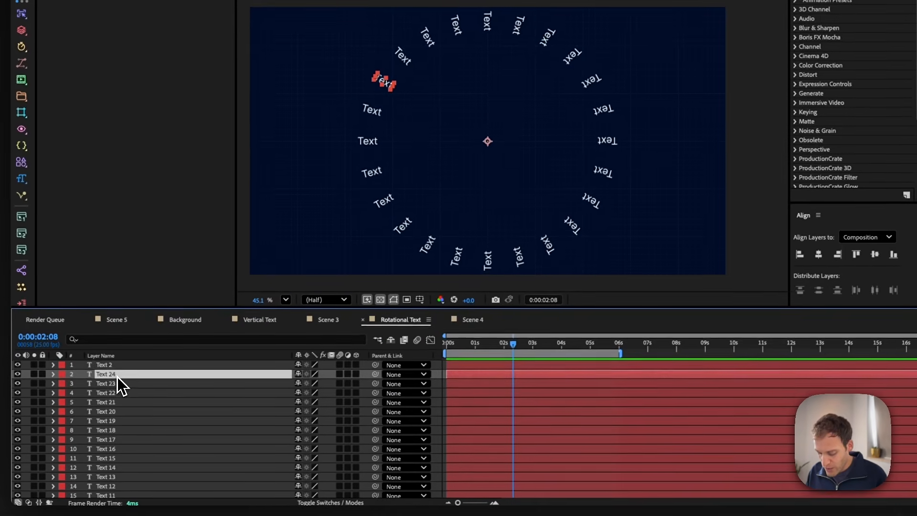
- Enlarge the timeline, then reveal and select the Rotation property of all the text layers from Text 2 down to Text
key("r")
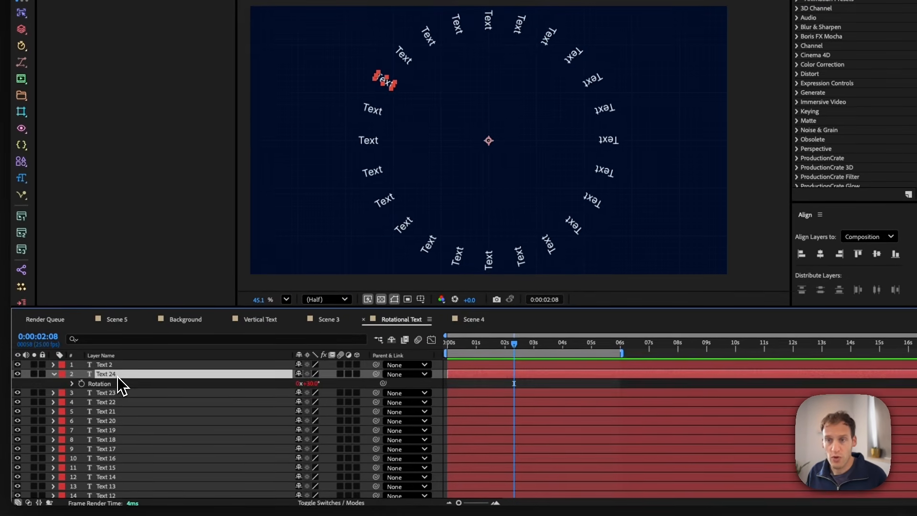
left_click(81, 384, "alt")
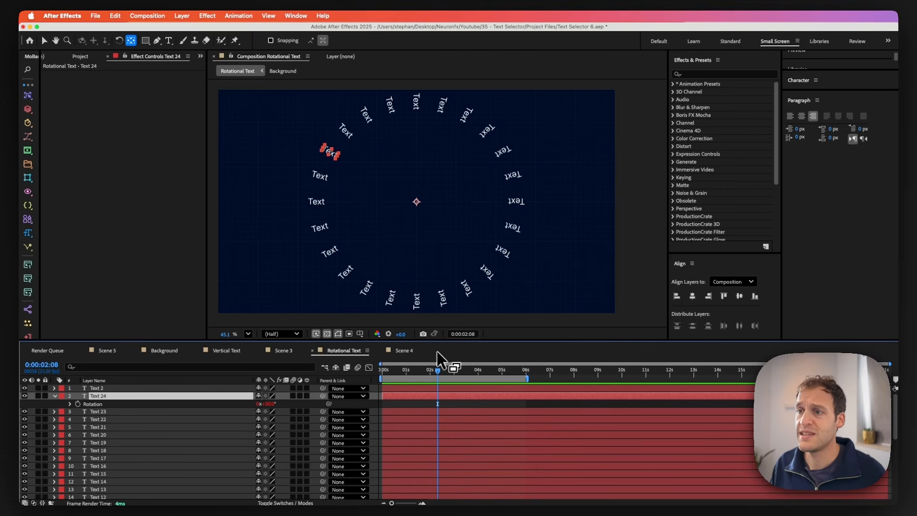
mouse_move(443, 338)
left_mouse_down()
mouse_move(444, 375)
mouse_move(459, 334)
mouse_move(436, 314)
mouse_move(444, 333)
left_mouse_up()
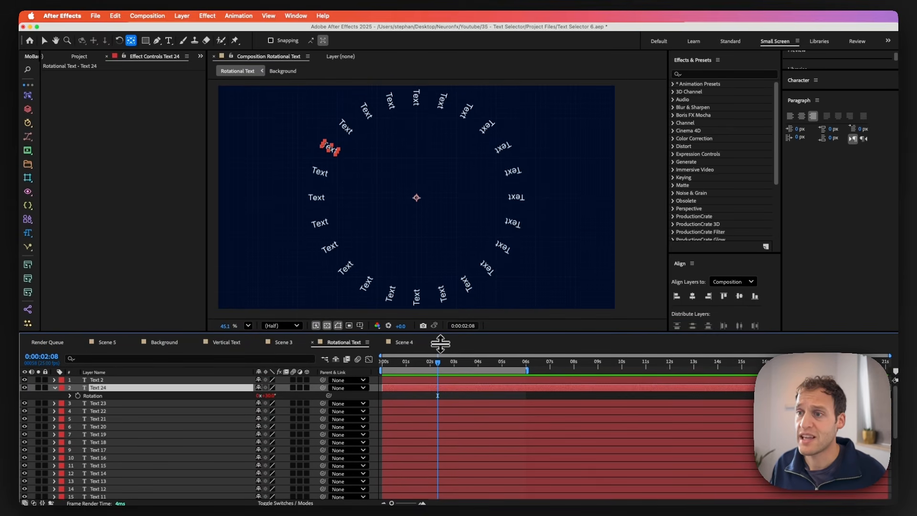
key("grave")
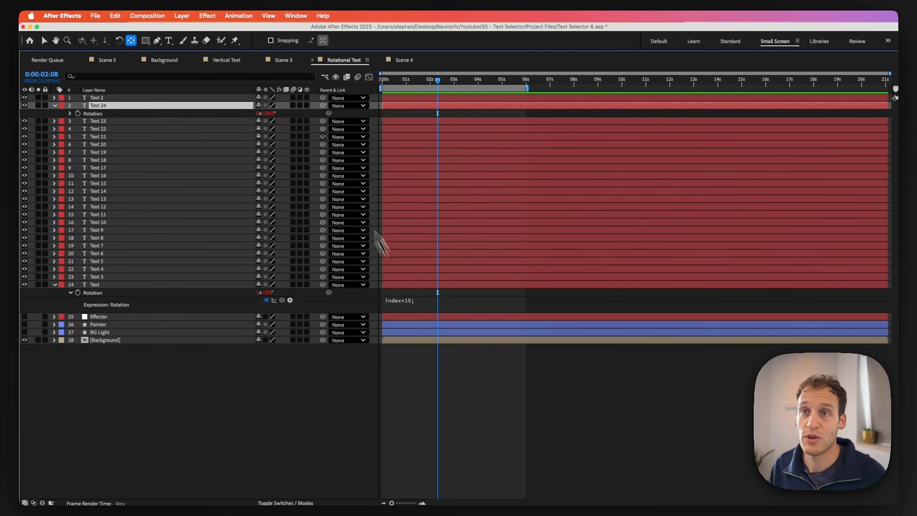
left_click(210, 97)
left_click(126, 285, "shift")
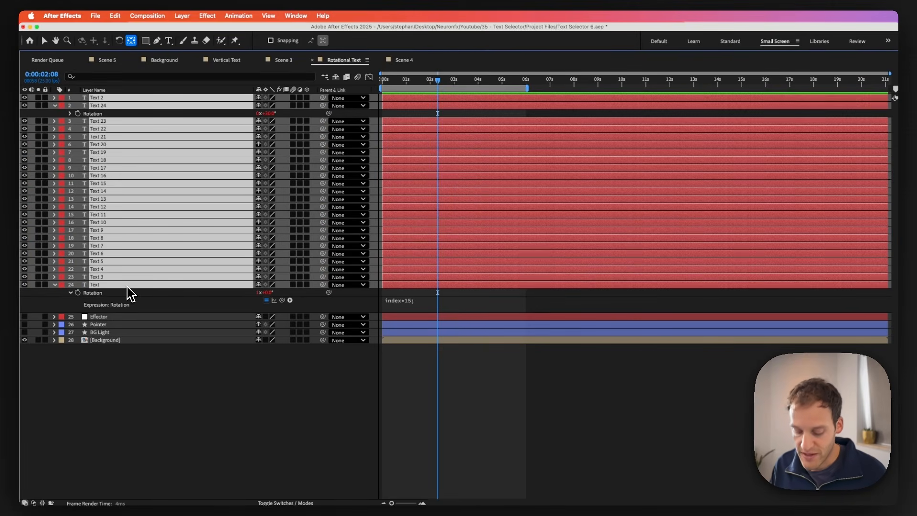
key("r")
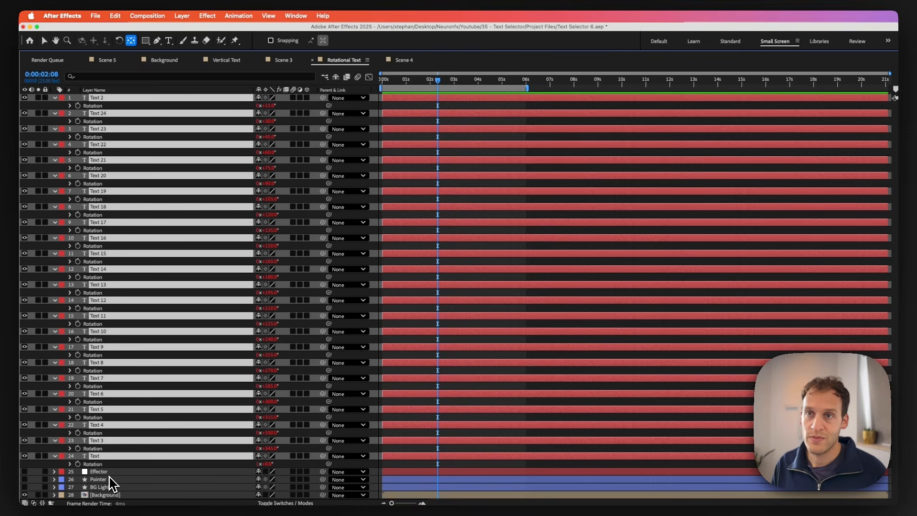
key("super+alt+a")
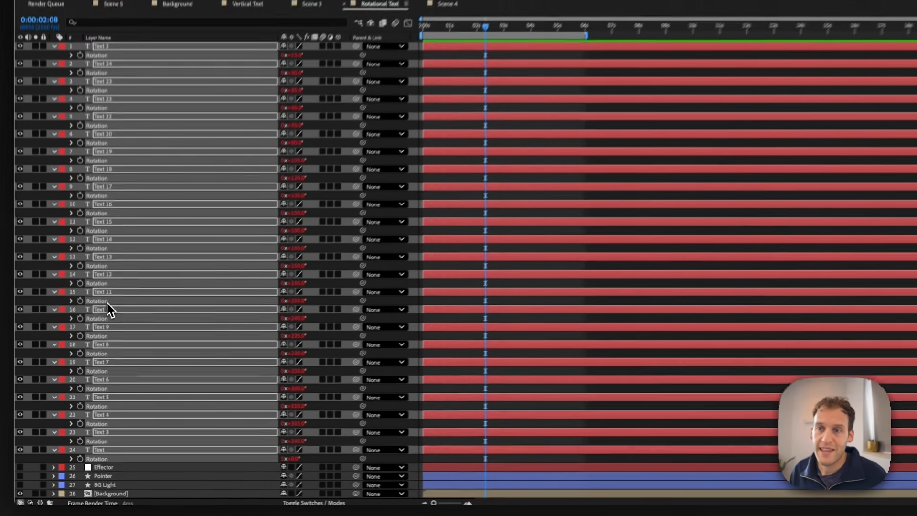
- Convert the selected Rotation expressions to keyframes, remove those keyframes to leave static rotation values, and restore the timeline's normal size
right_click(101, 323)
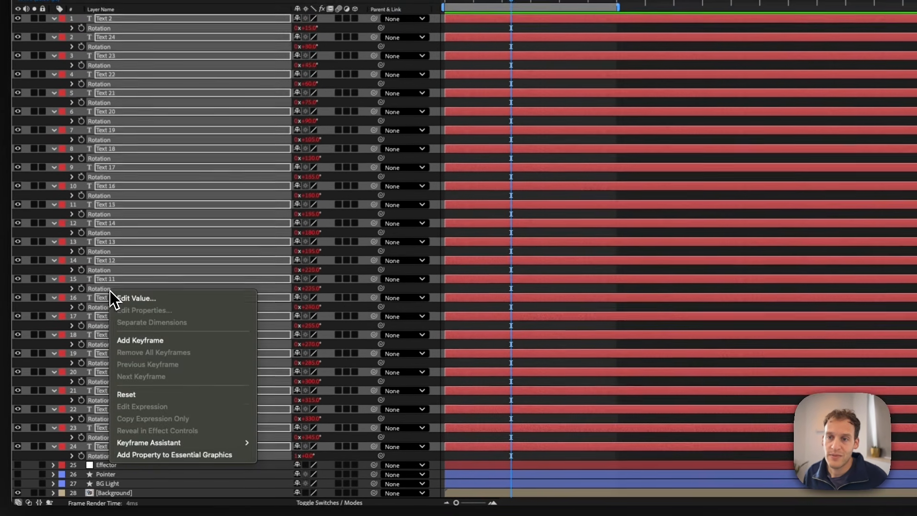
mouse_move(200, 442)
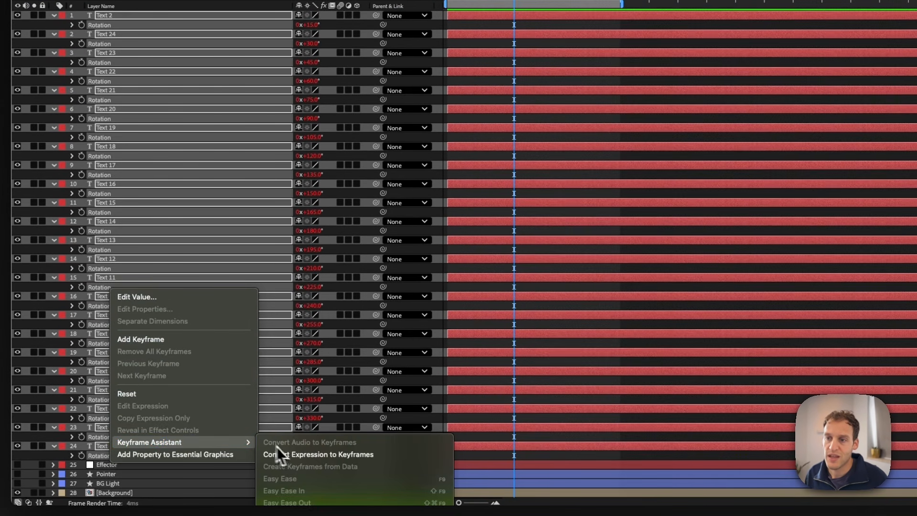
left_click(294, 454)
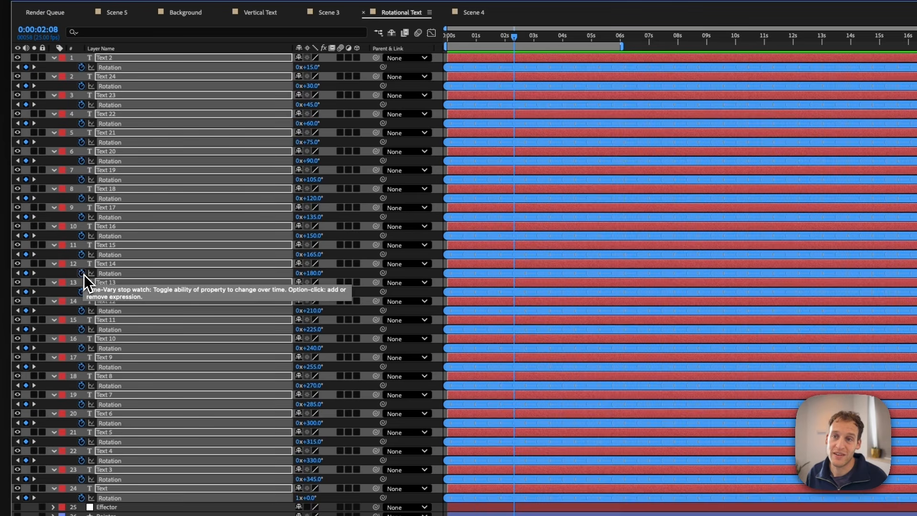
left_click(82, 273)
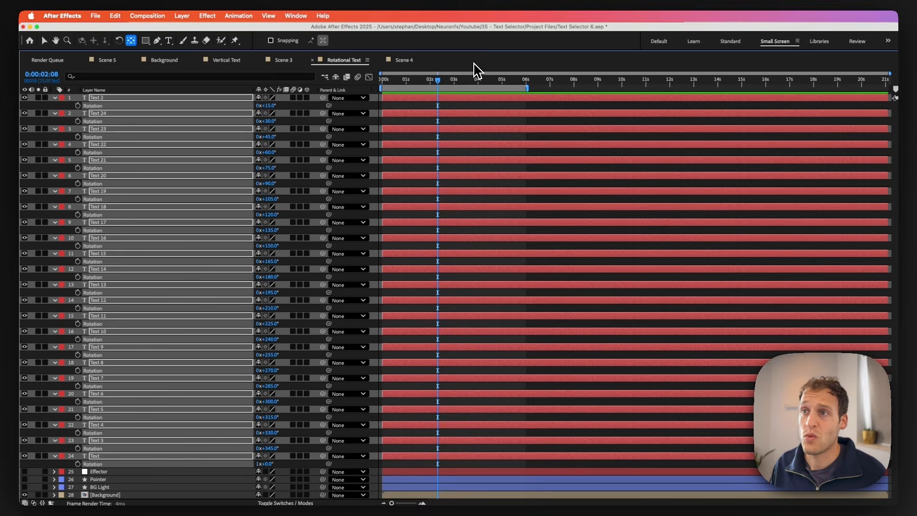
key("grave")
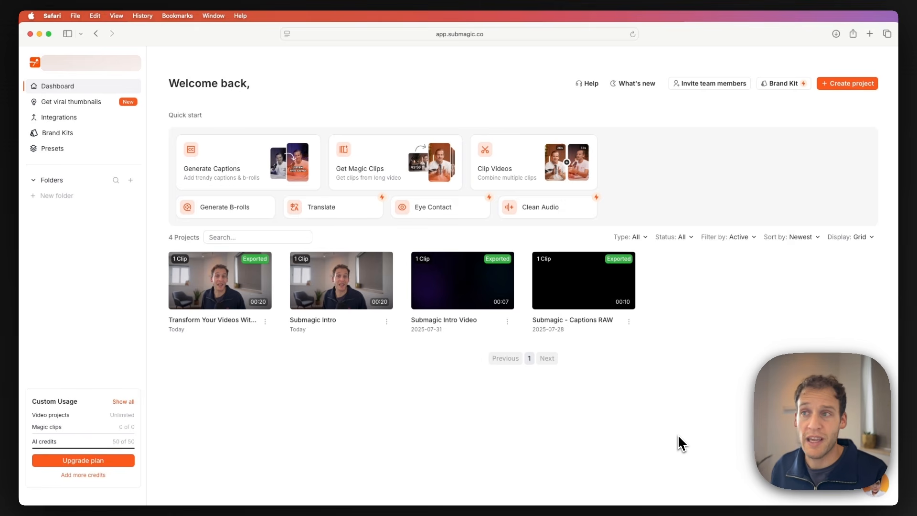
- Switch to Submagic in Safari, create a Generate Captions project and load the Submagic video file from the desktop
left_click(839, 91)
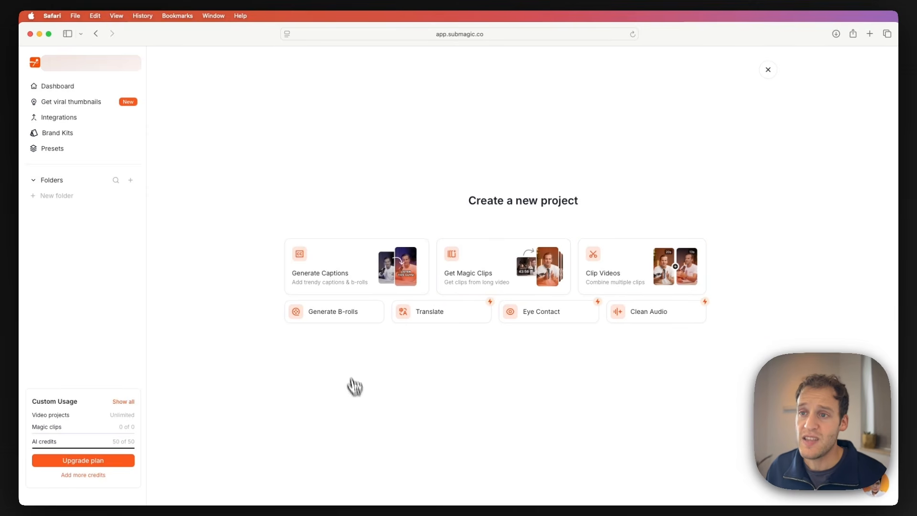
left_click(344, 282)
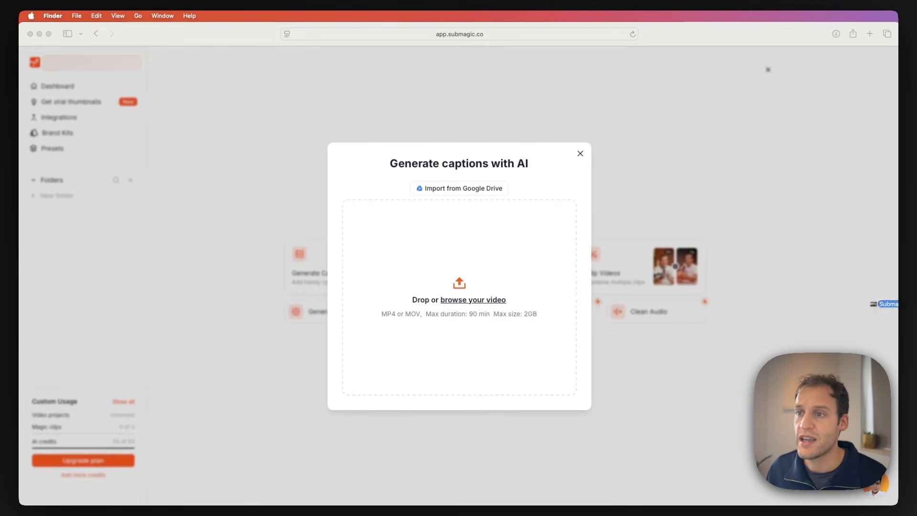
left_click_drag(874, 304, 489, 276)
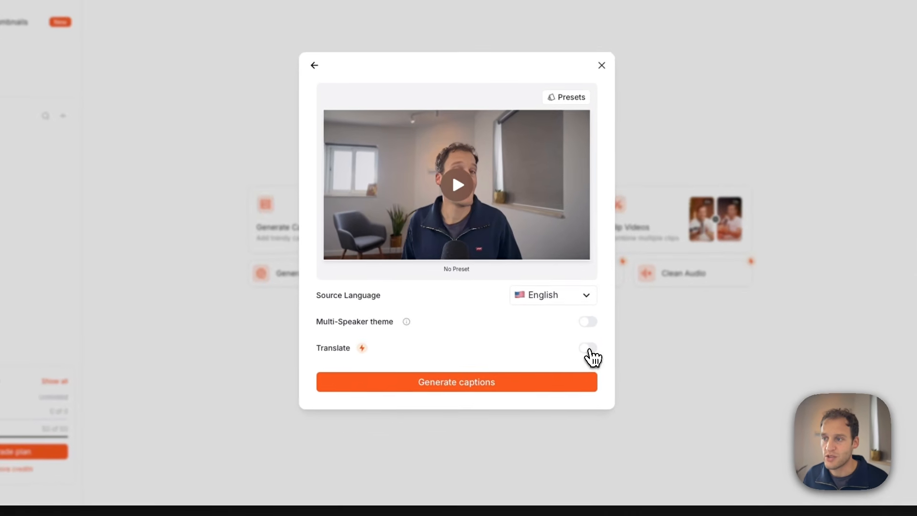
left_click(568, 373)
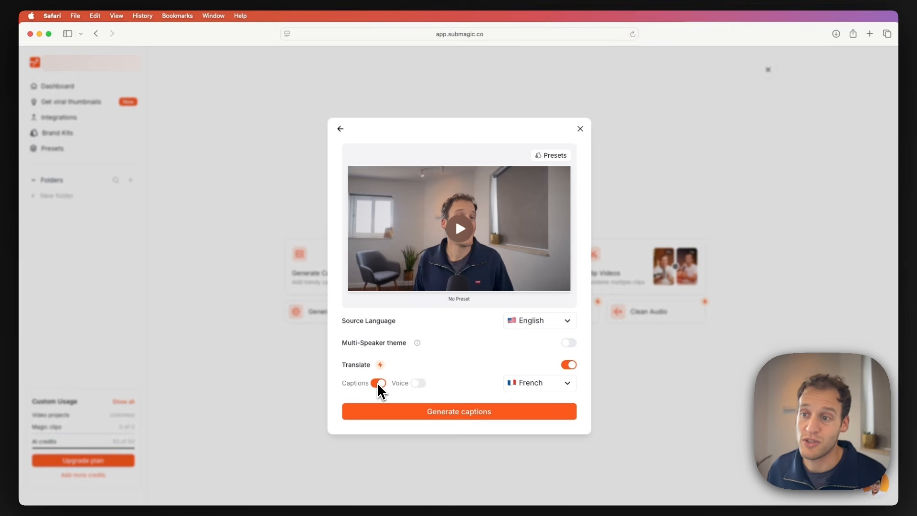
left_click(549, 386)
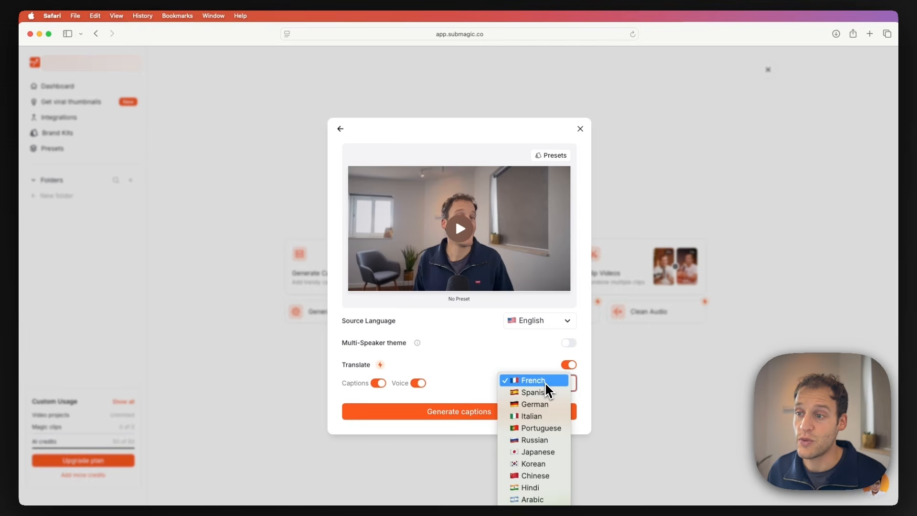
left_click(465, 396)
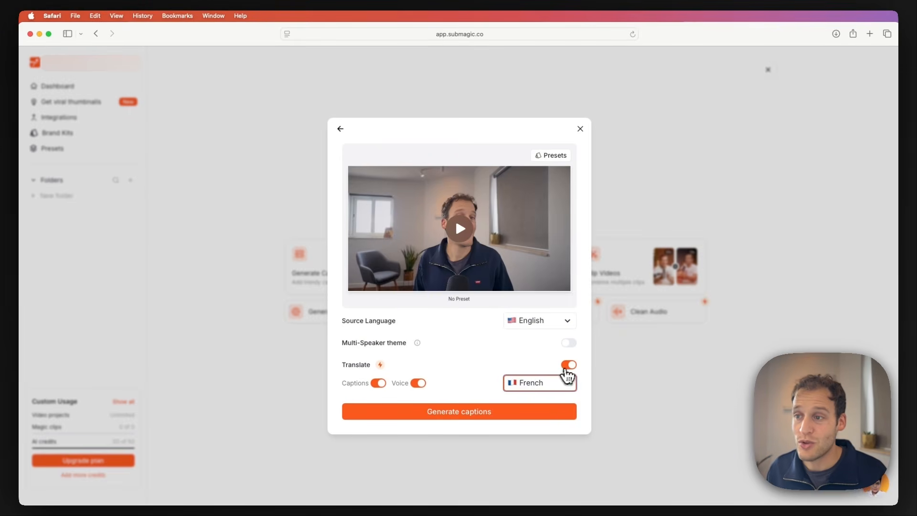
left_click(568, 365)
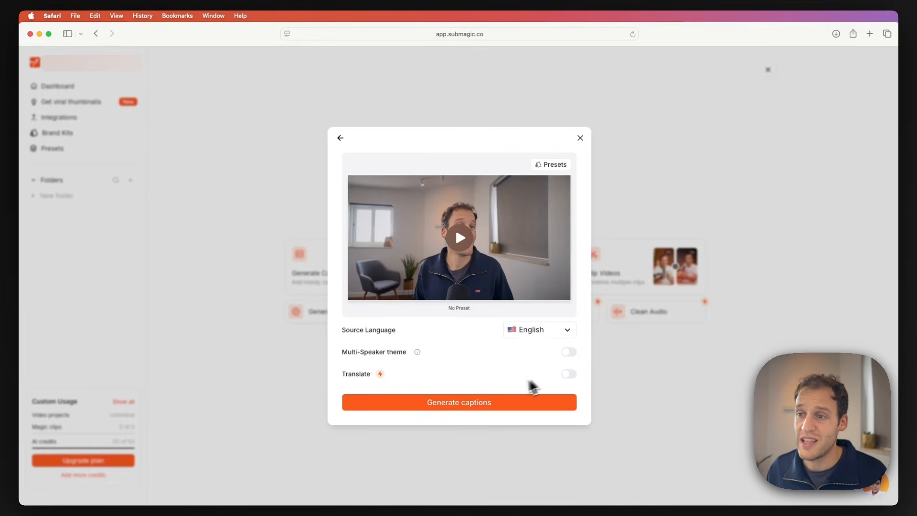
- Generate captions with English as the source language and play a few seconds of the captioned preview
left_click(480, 405)
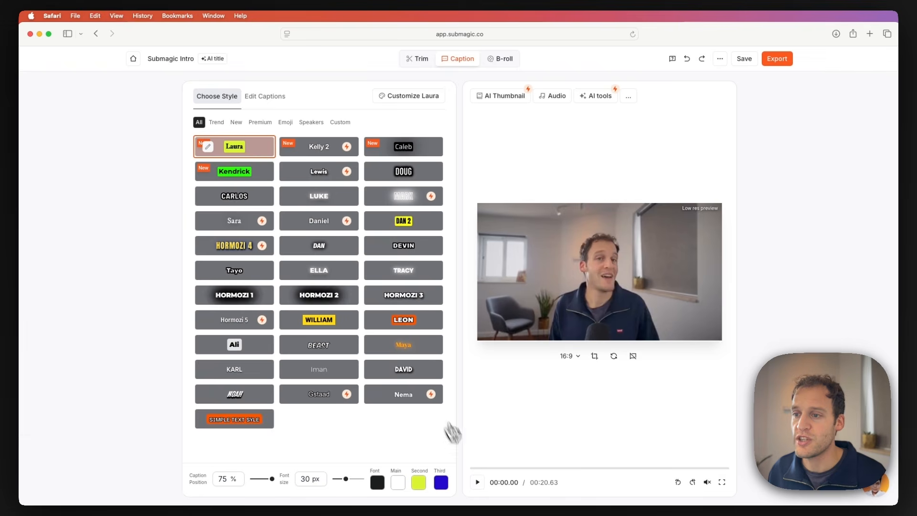
left_click(478, 482)
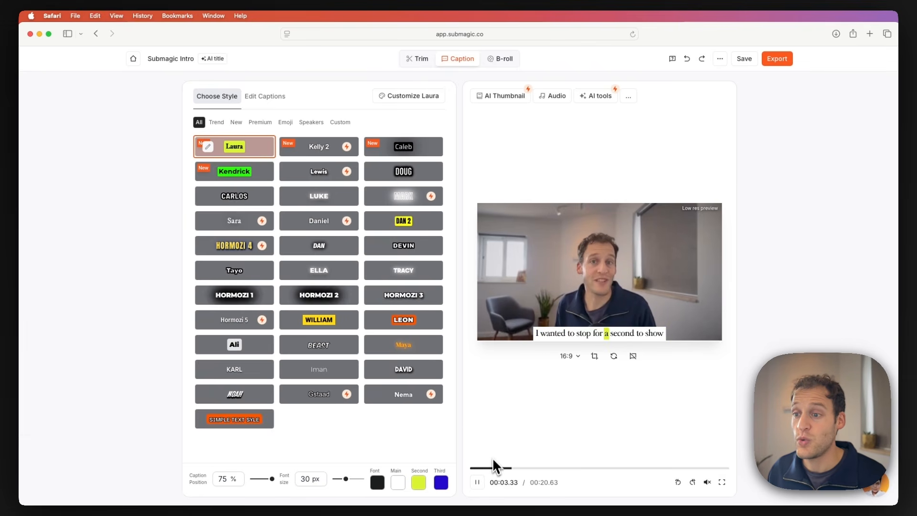
left_click(477, 482)
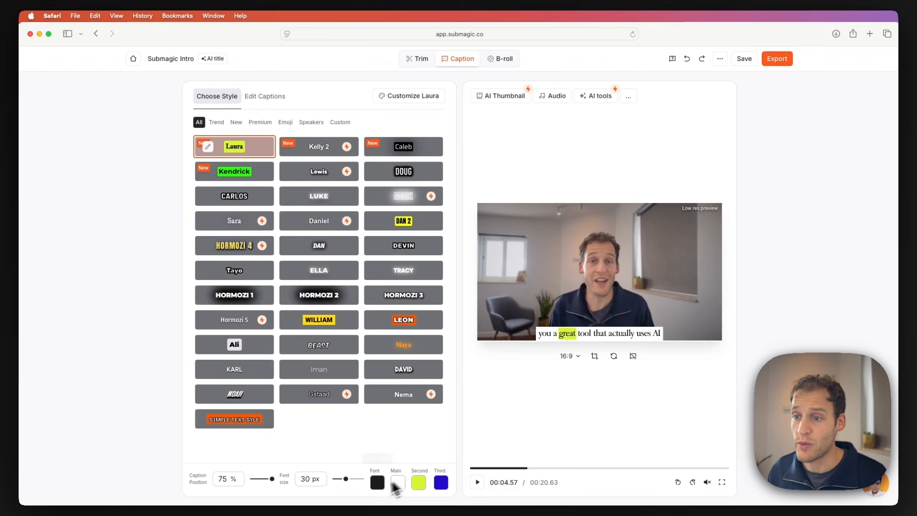
- Set the caption style's font colour to white and its main colour to dark navy 08112C
left_click(377, 483)
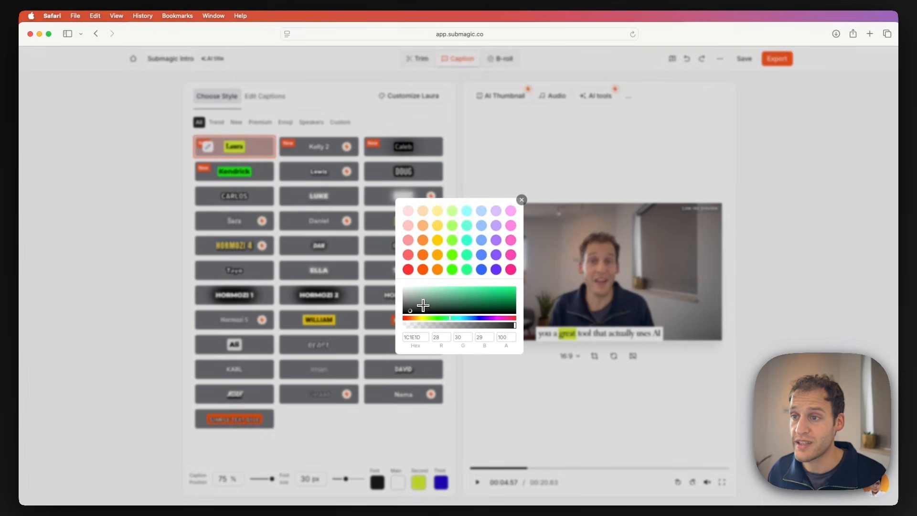
left_click_drag(422, 305, 389, 285)
left_click(409, 474)
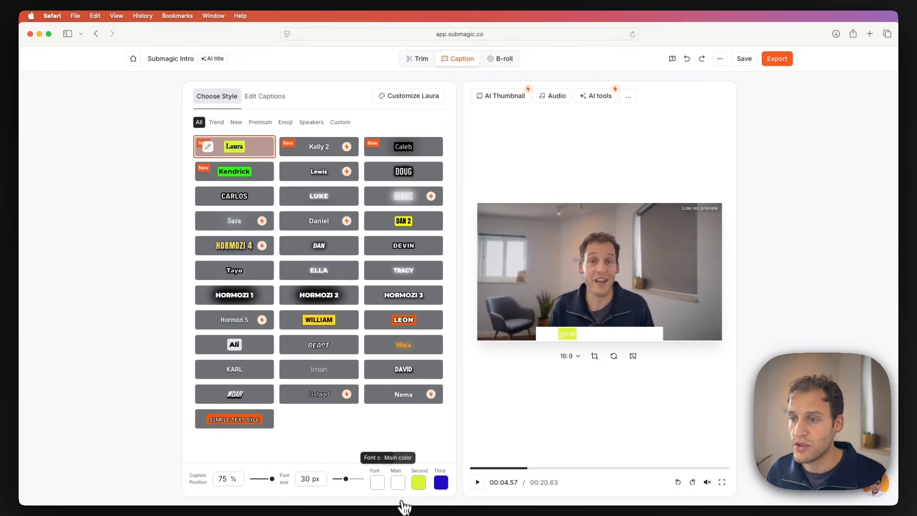
left_click(399, 486)
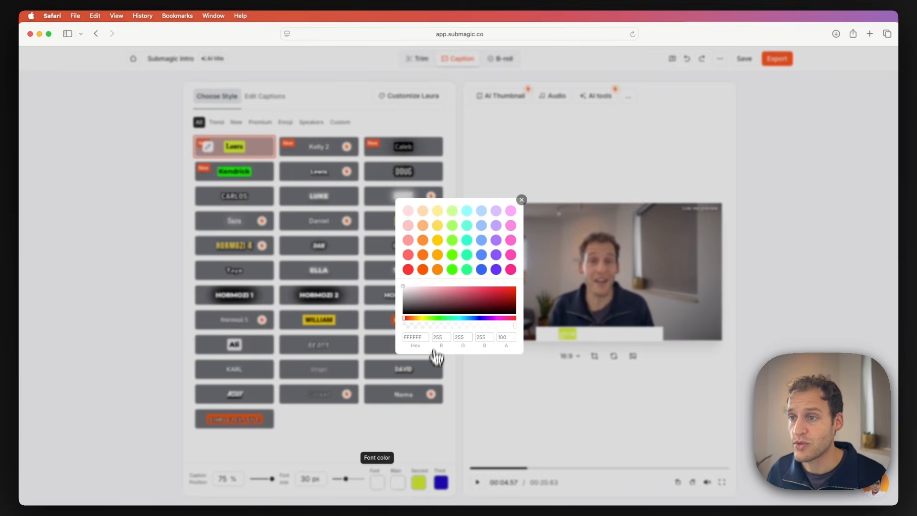
left_click(481, 270)
left_click(495, 307)
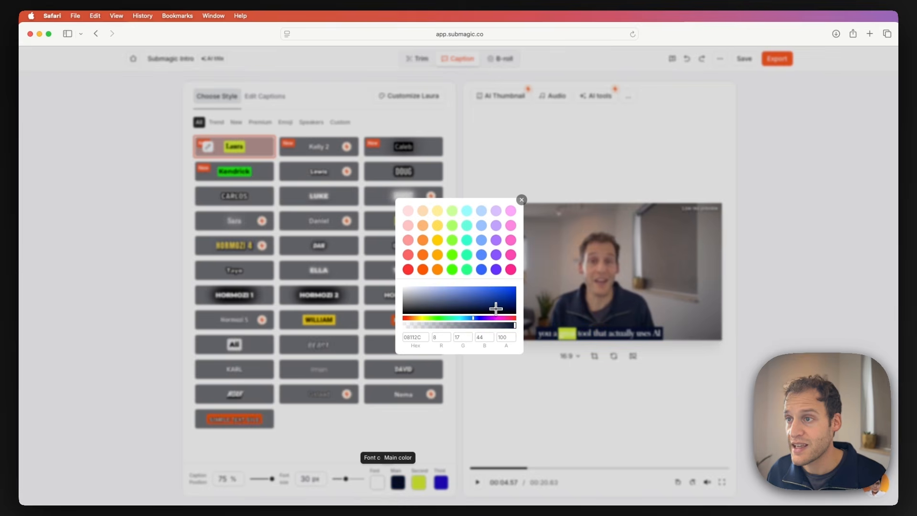
left_click(521, 199)
- Set the caption style's second colour to blue 5588FF
left_click(421, 485)
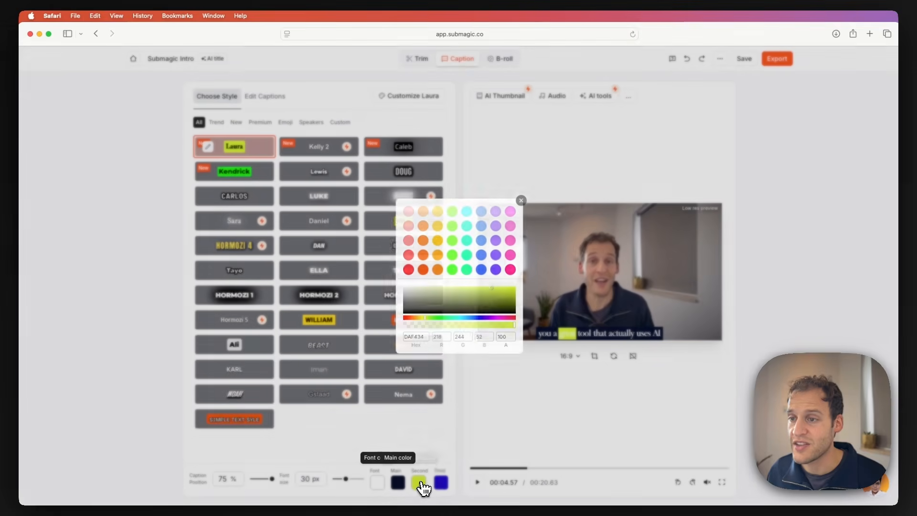
left_click(481, 257)
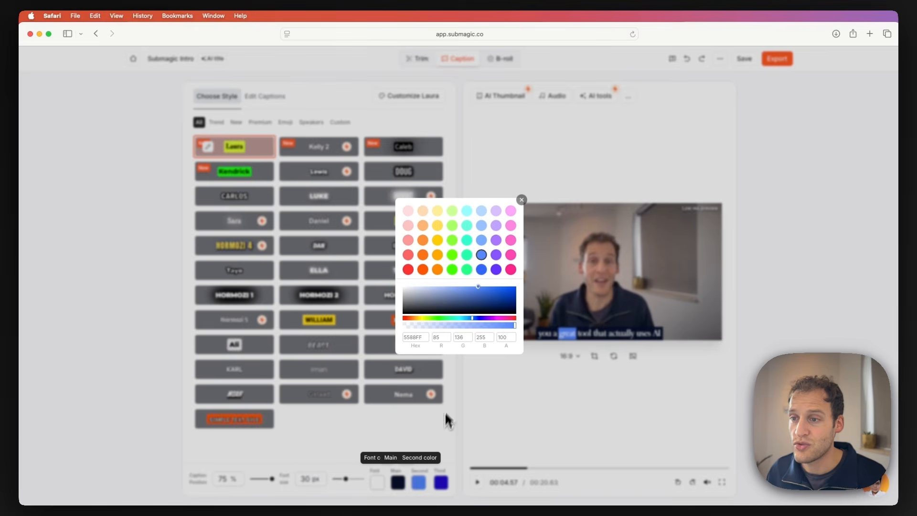
left_click(441, 431)
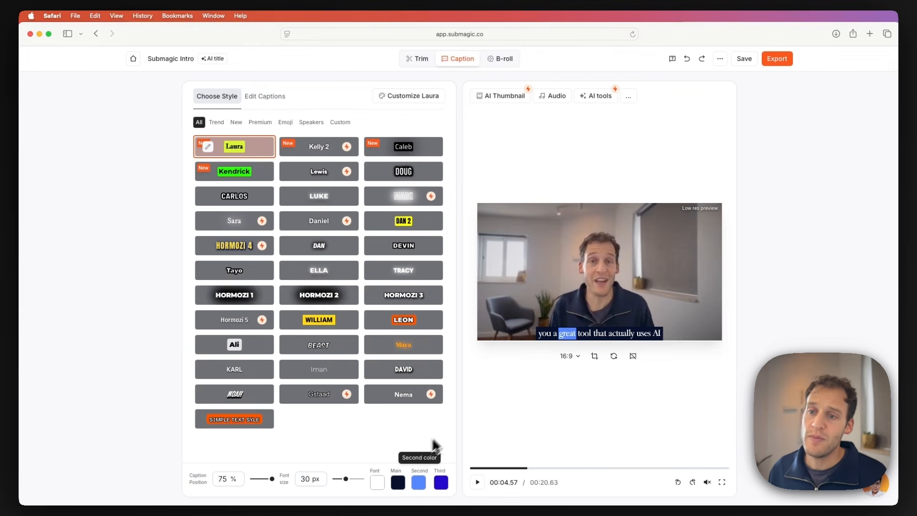
- Set the caption position to 70 % and the caption font size to 28 px
left_click_drag(273, 480, 271, 480)
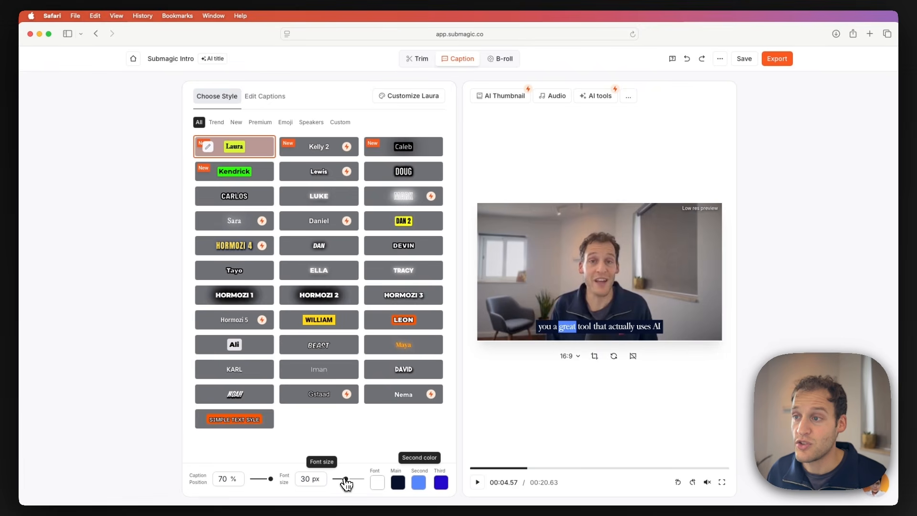
left_click_drag(344, 481, 347, 486)
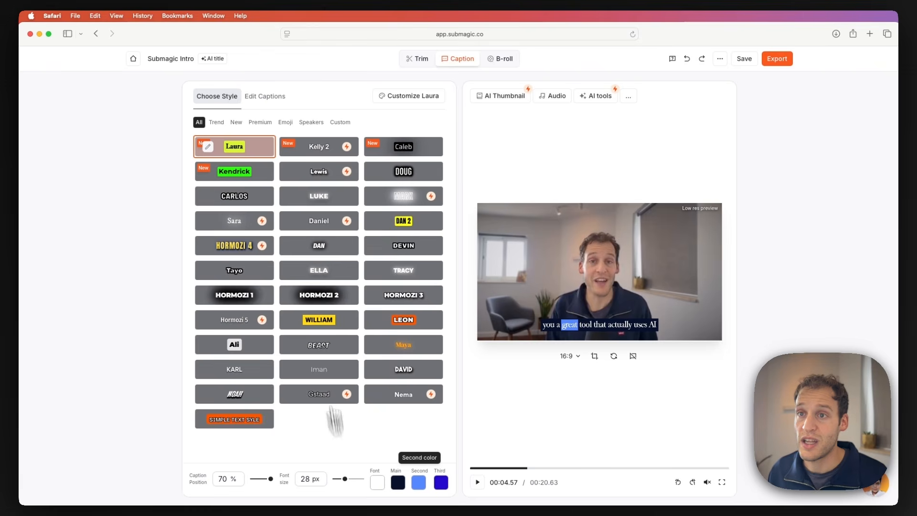
- Customize the Laura style with the Poppins font family in Medium weight
left_click(209, 147)
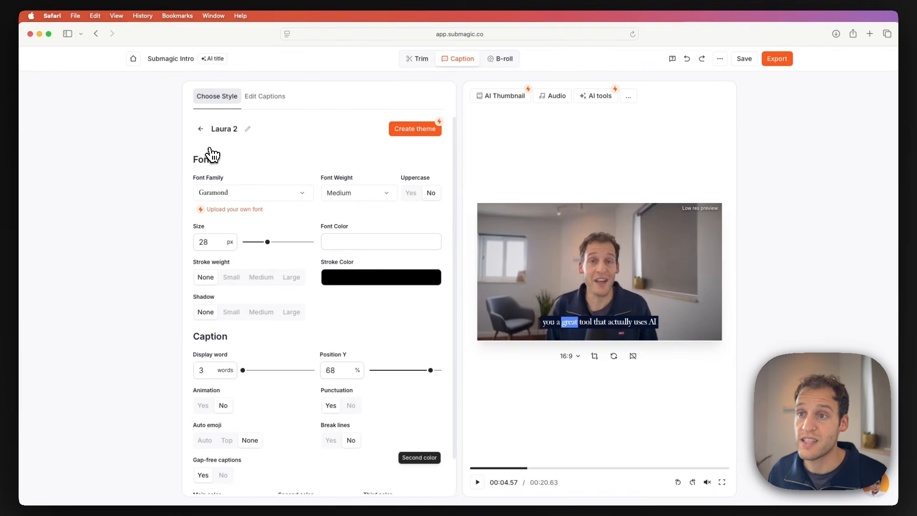
left_click(239, 194)
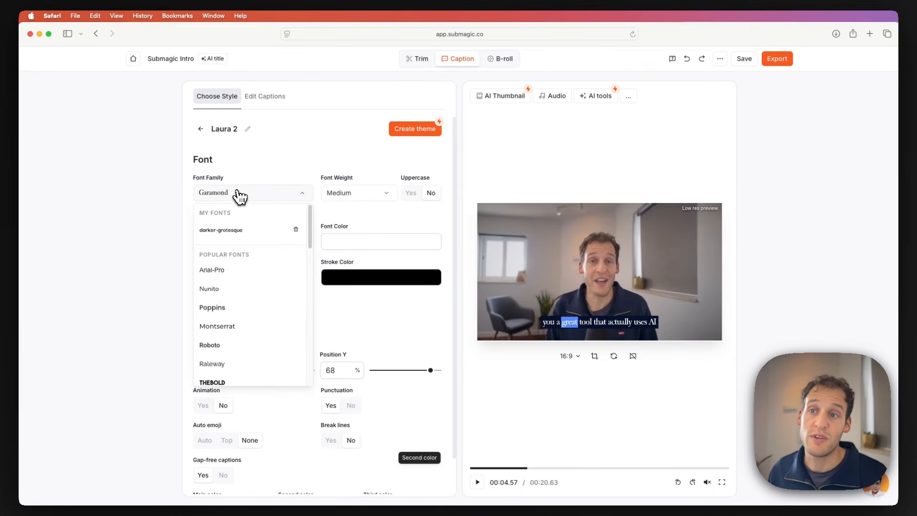
left_click(240, 311)
left_click(354, 193)
left_click(354, 193)
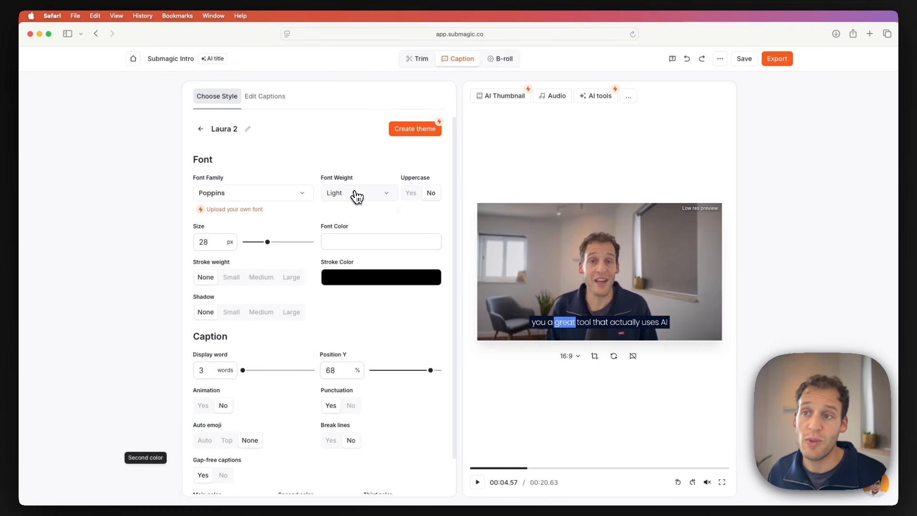
left_click(356, 195)
left_click(354, 248)
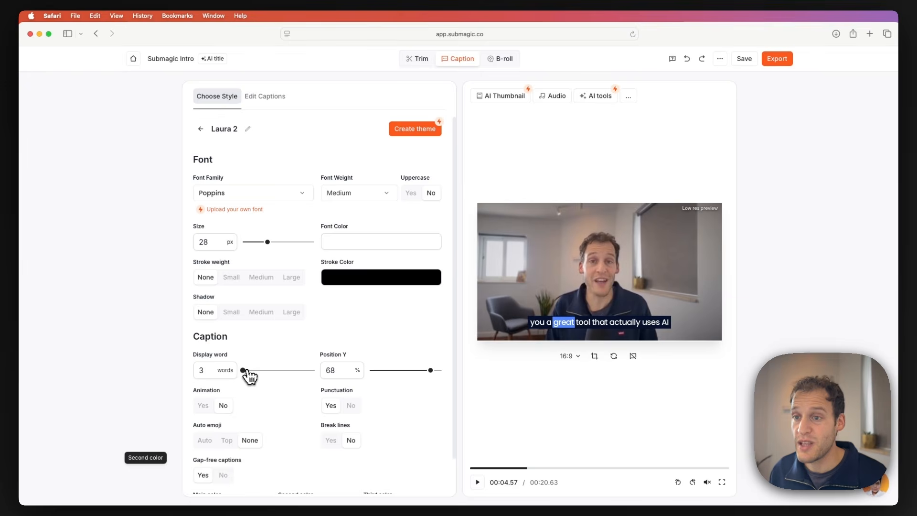
- Set the caption's Display word value to 5 words and play a short part of the preview
mouse_move(246, 372)
left_mouse_down()
mouse_move(289, 376)
mouse_move(260, 377)
left_mouse_up()
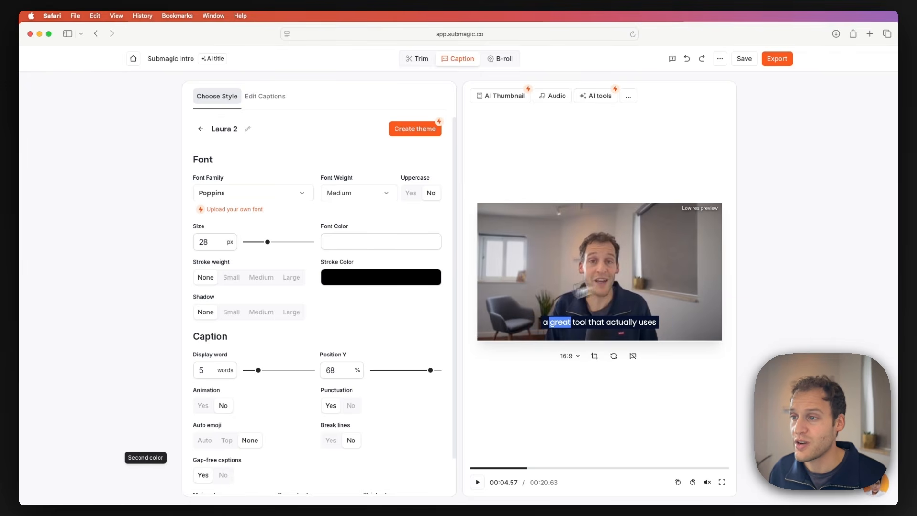
left_click(477, 482)
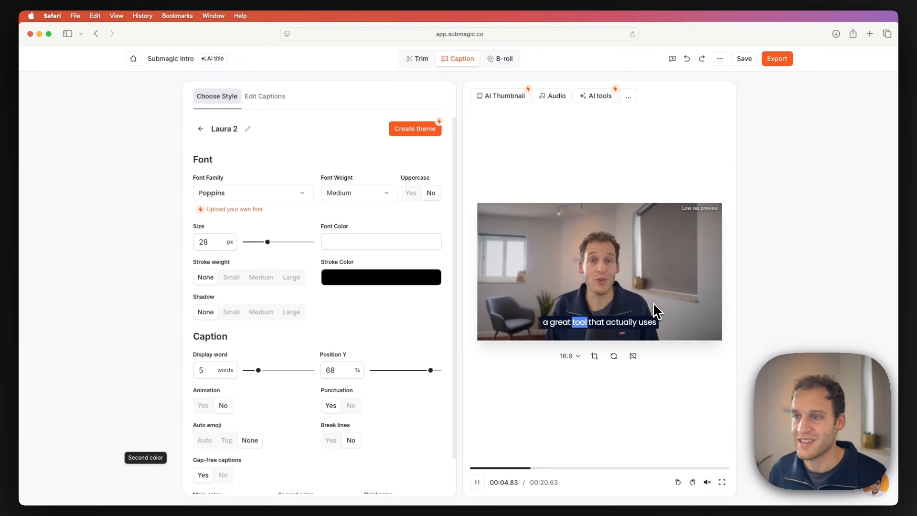
left_click(477, 482)
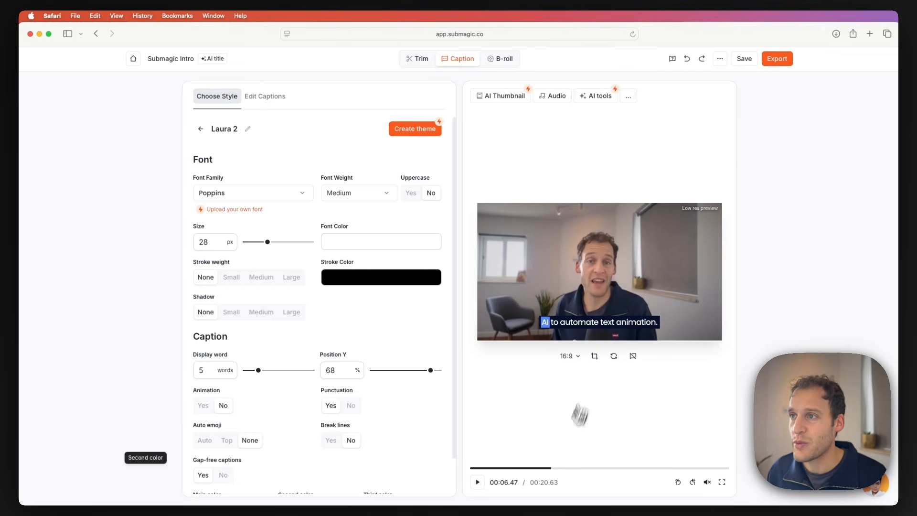
- Turn on the Remove Silences AI tool and use Magic Zoom on the video's B-roll scenes
left_click(600, 97)
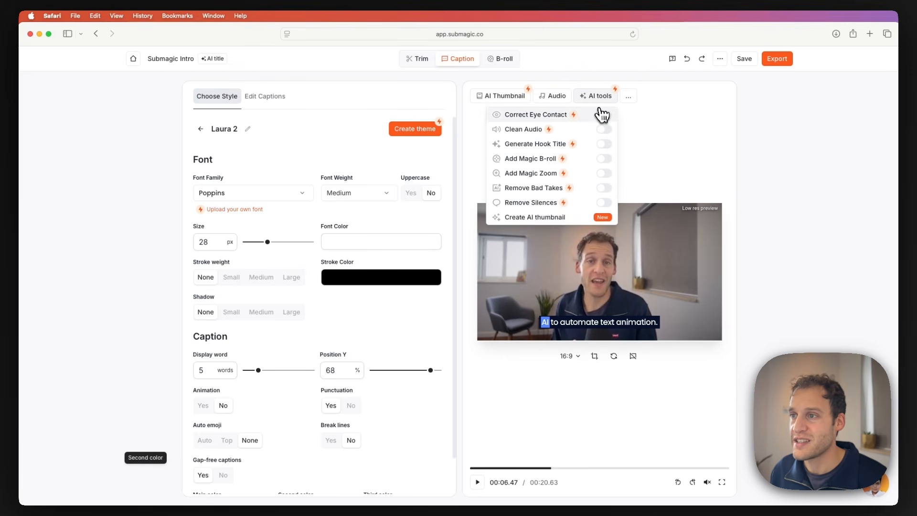
left_click(604, 203)
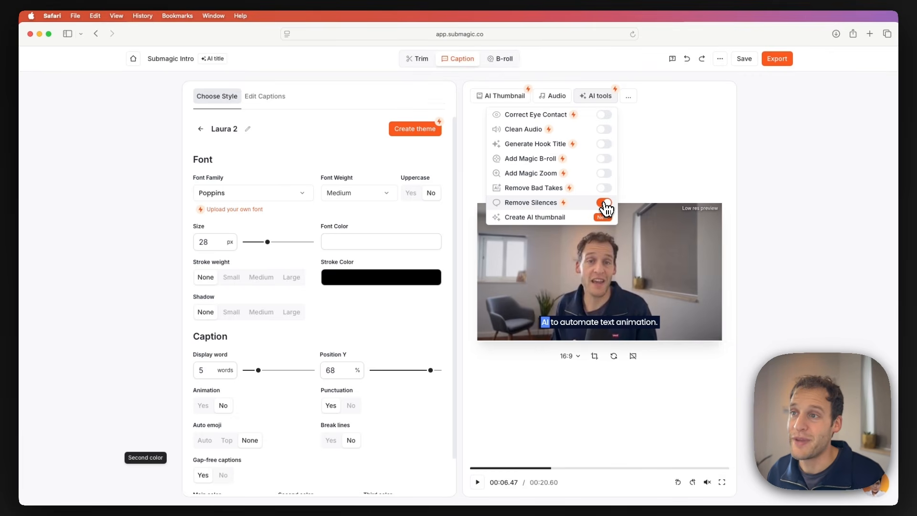
left_click(603, 173)
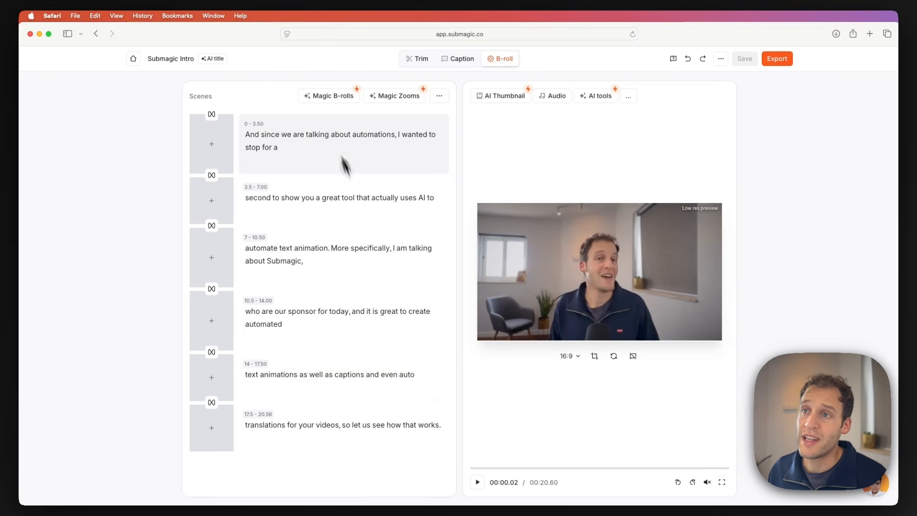
left_click(393, 97)
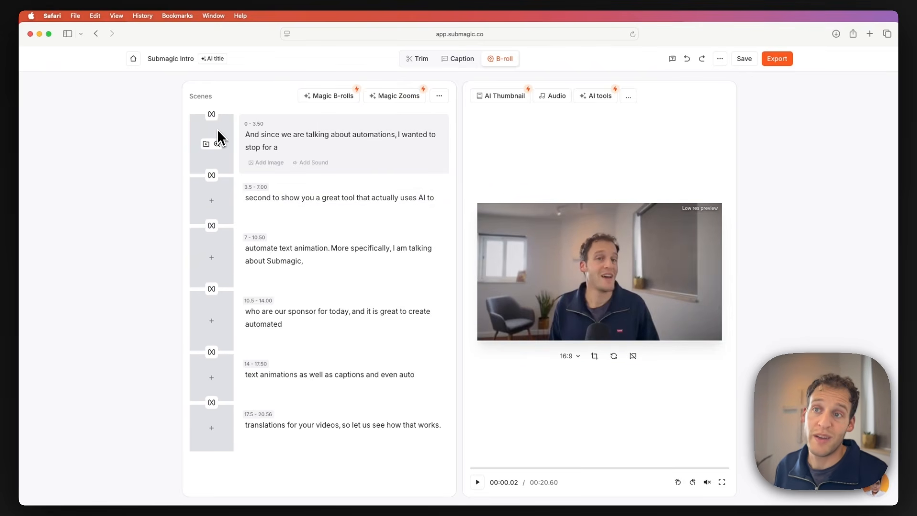
- Apply a zoom effect to the first B-roll scene (0 - 3.50) and play the preview
left_click(217, 144)
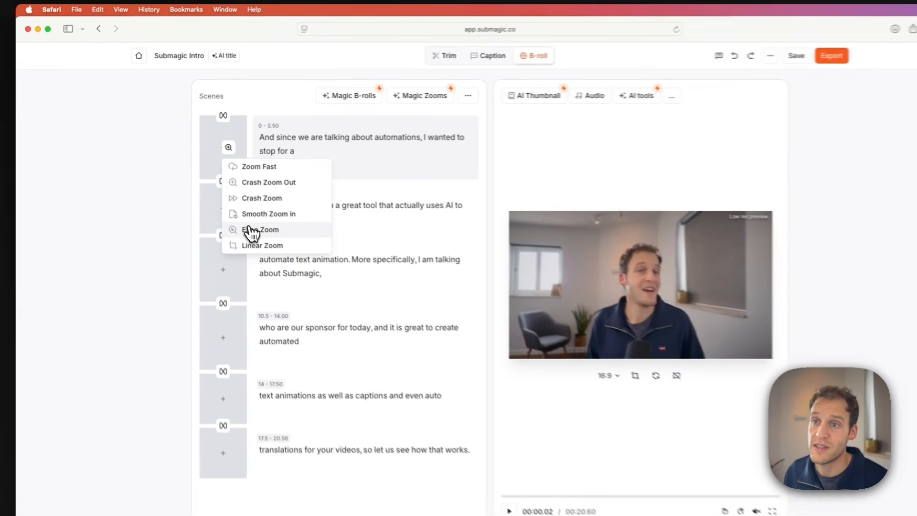
left_click(252, 230)
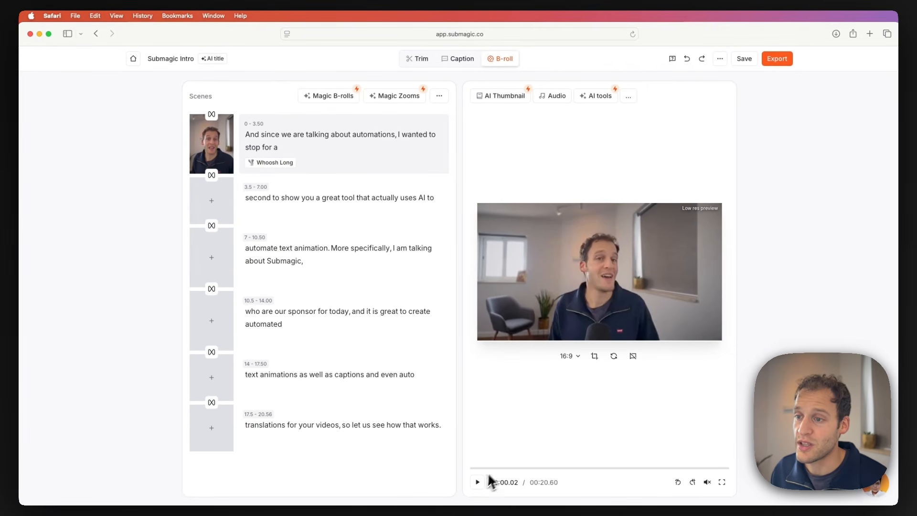
left_click(478, 483)
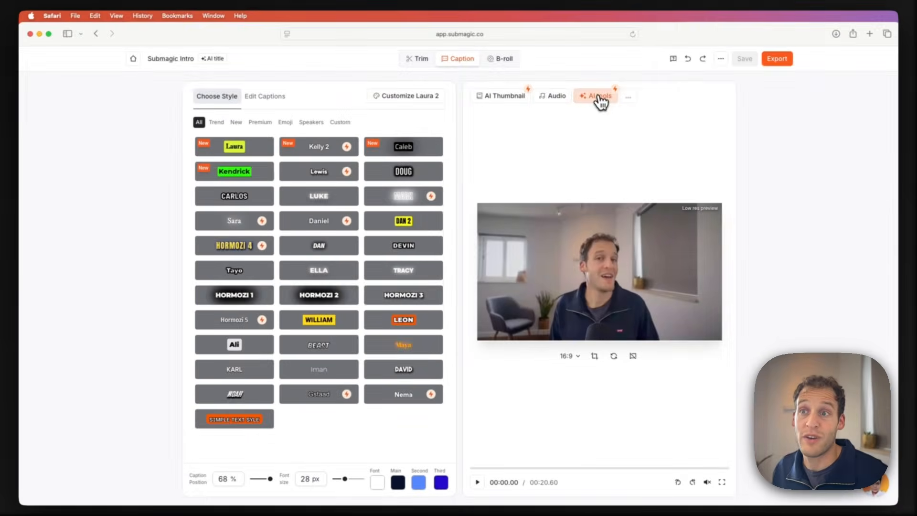
- Edit the captions so that the word "AI" joins the end of the line "a great tool that actually uses"
left_click(267, 100)
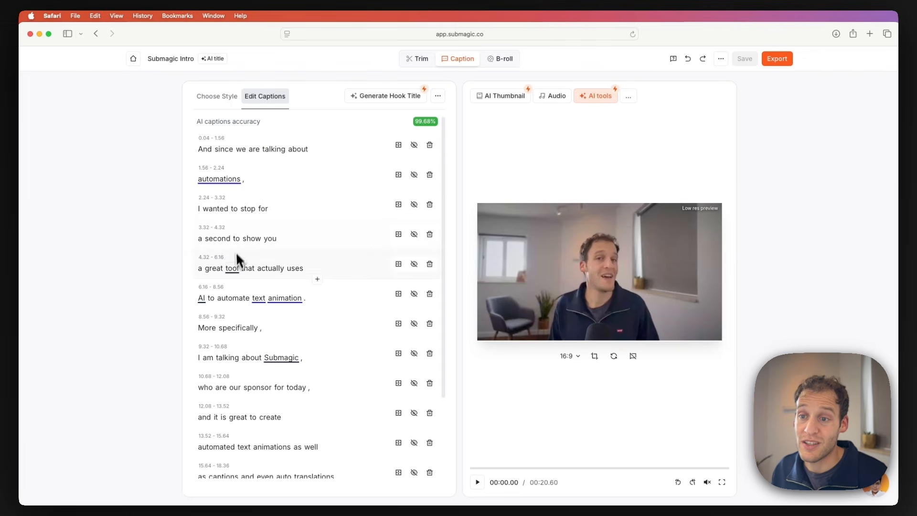
scroll(244, 391, "down", 3)
scroll(256, 444, "up", 3)
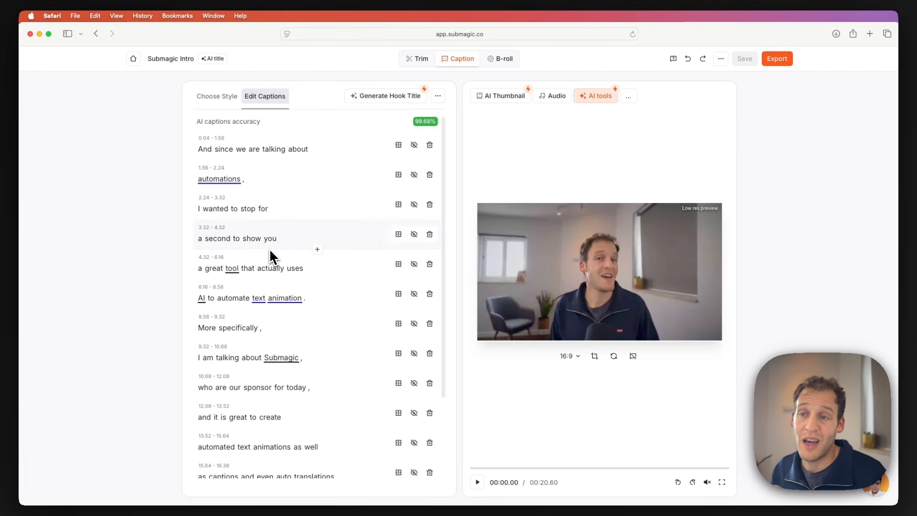
double_click(200, 210)
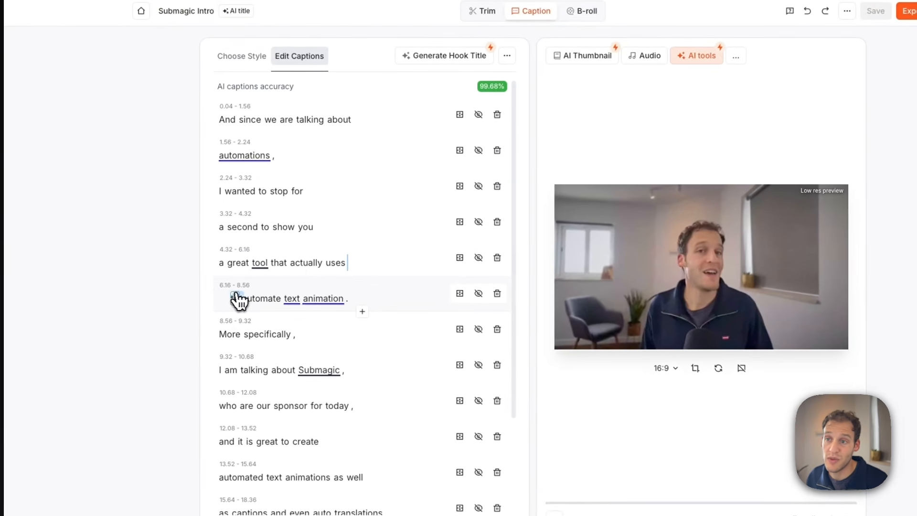
left_click_drag(204, 297, 358, 253)
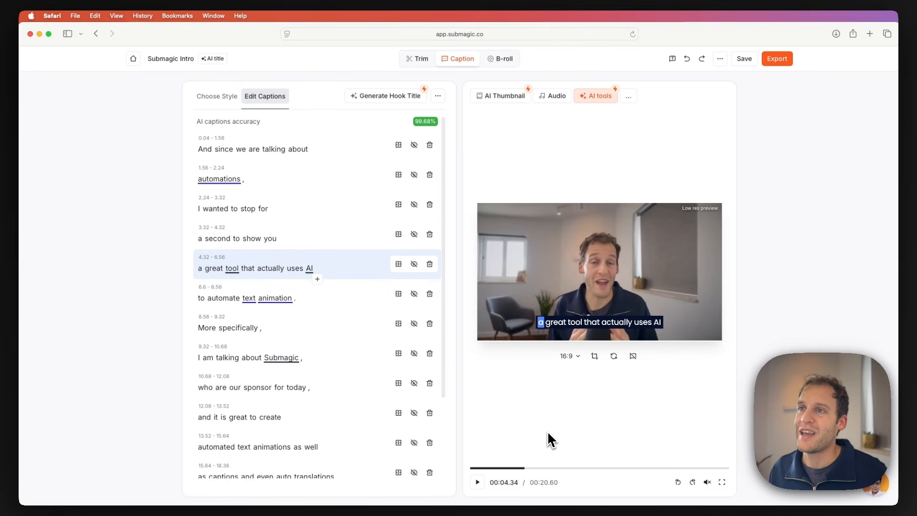
- Export the video with captions in Standard (1080p) quality at 60 FPS
left_click(777, 59)
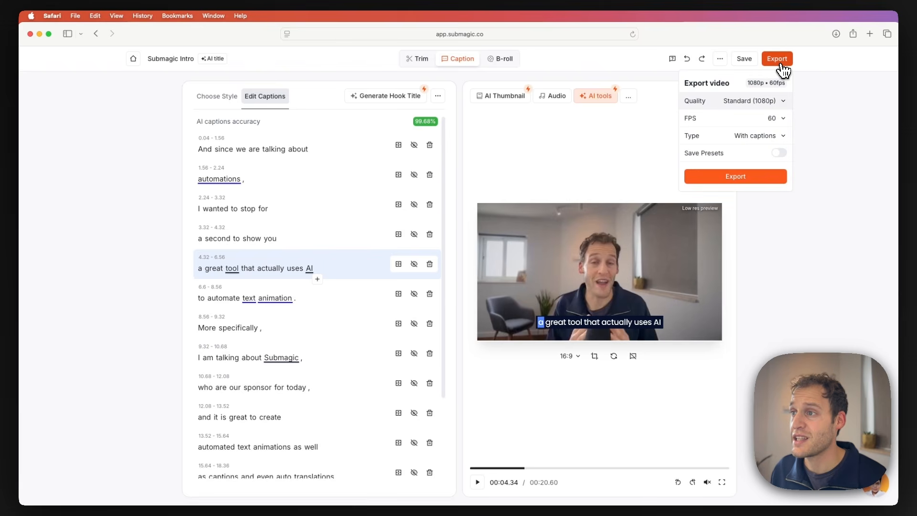
left_click(737, 178)
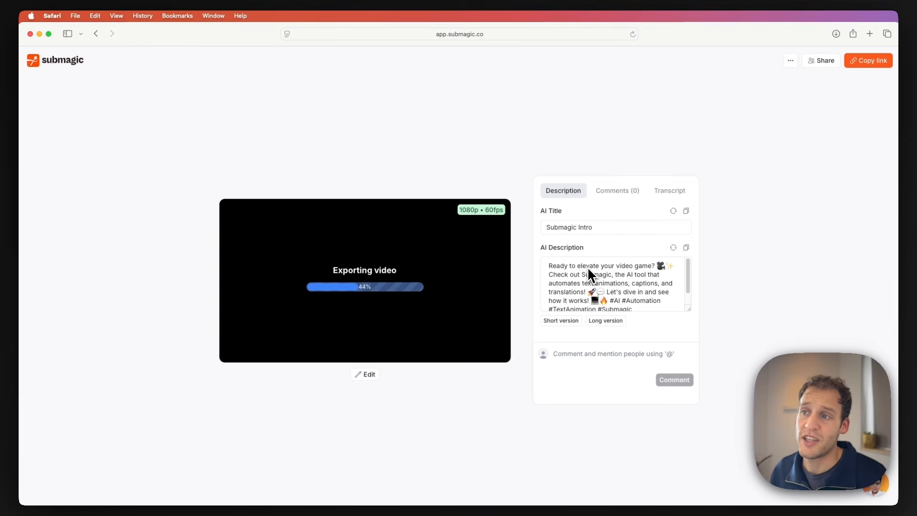
- Regenerate the AI title and generate the short and long versions of the AI description
left_click(673, 212)
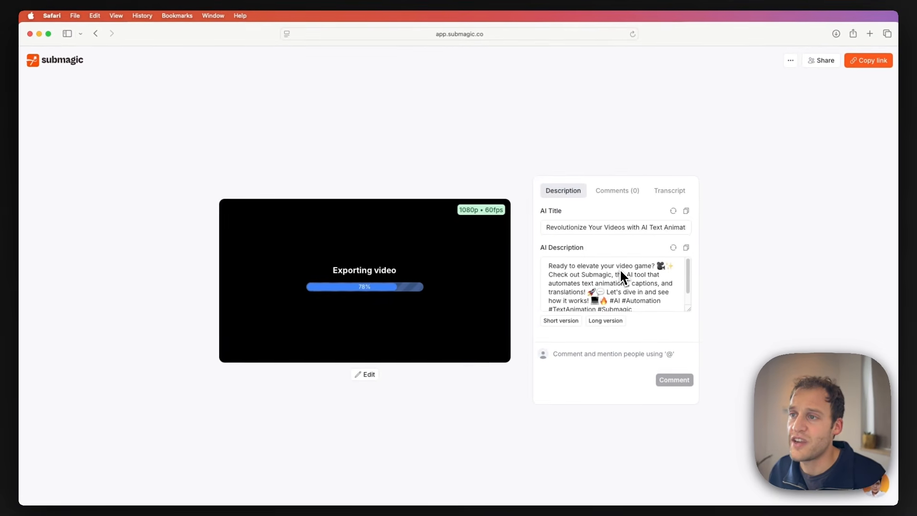
left_click(564, 321)
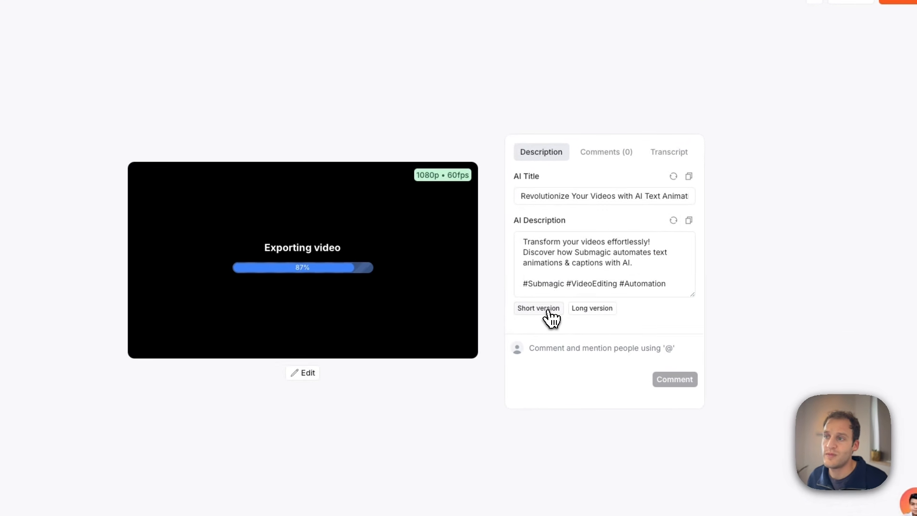
left_click(591, 308)
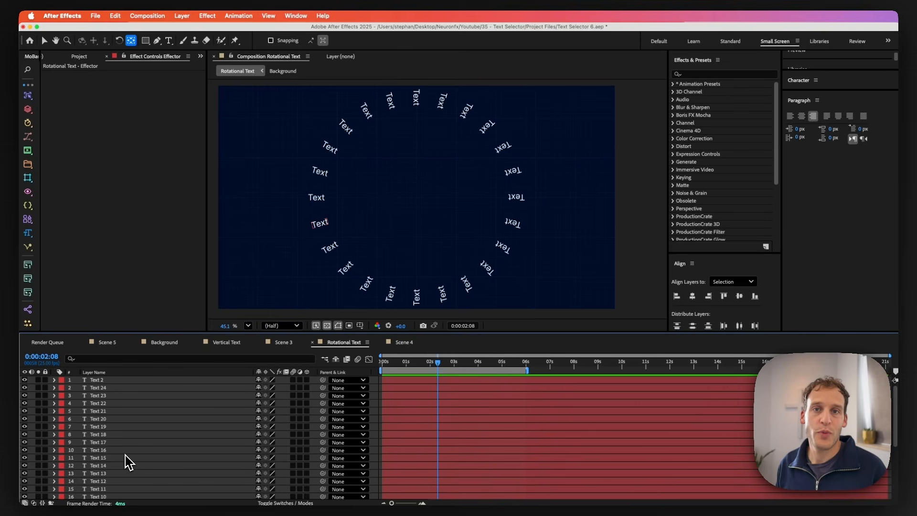
- In After Effects, make the Effector, Pointer and BG Light layers visible and move them to the top of the layer stack
scroll(127, 462, "down", 5)
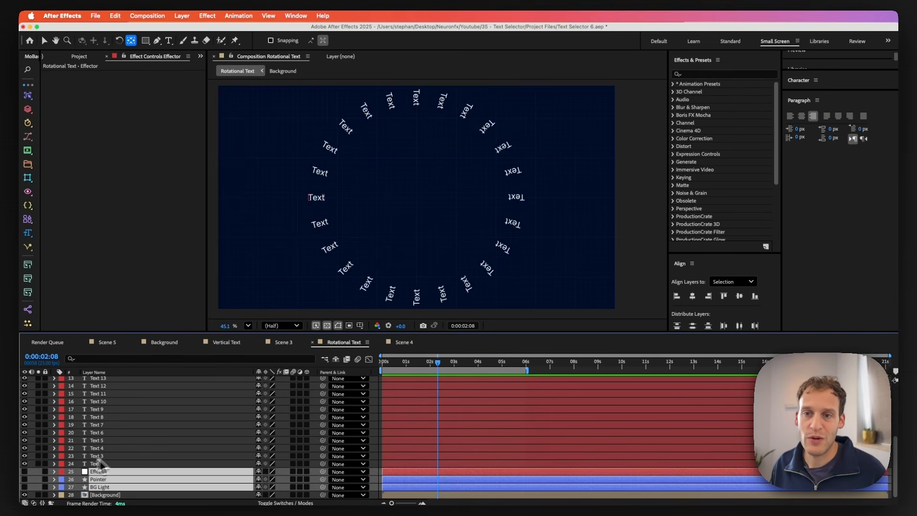
left_click_drag(26, 472, 25, 487)
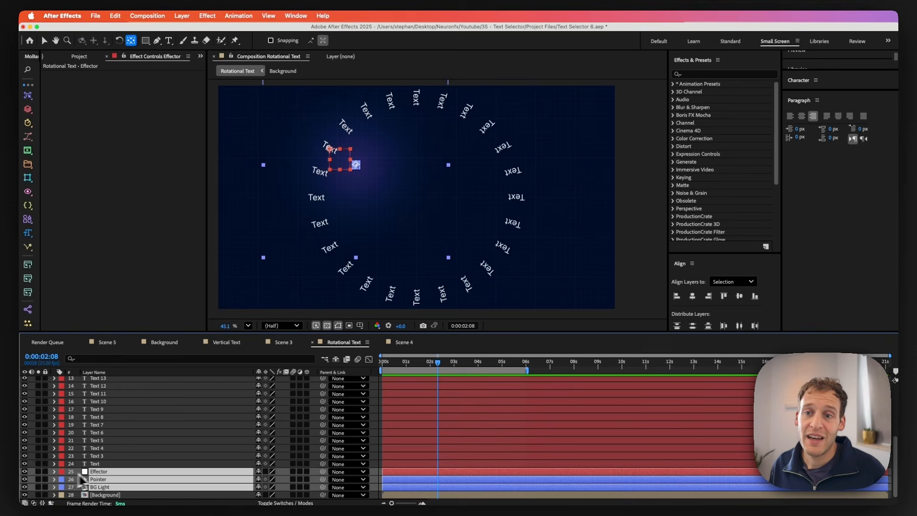
left_click_drag(80, 475, 99, 385)
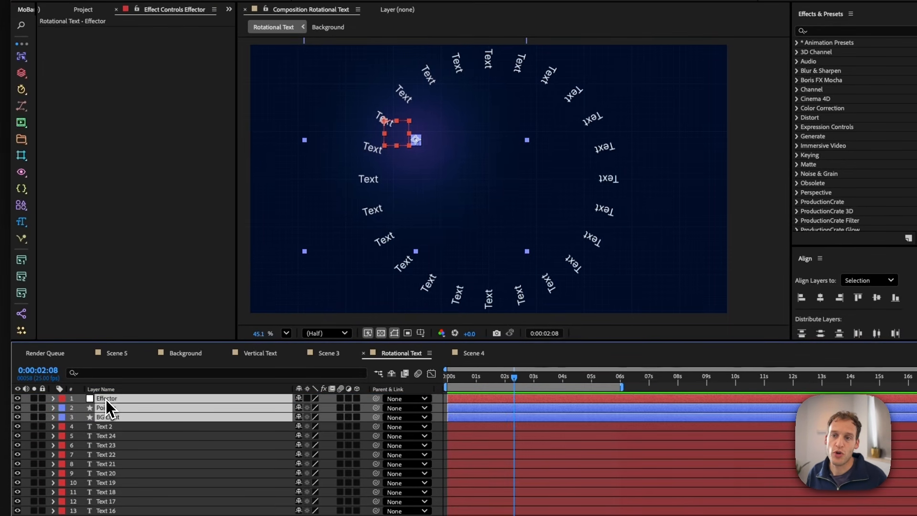
- Move the Pointer dot and the Effector null to the centre of the text circle
left_click(107, 419)
left_click(104, 409)
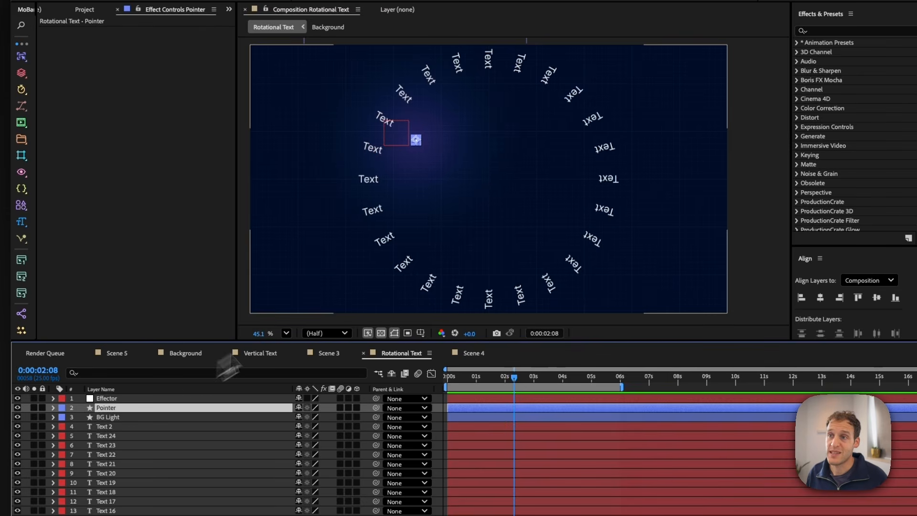
left_click_drag(416, 140, 492, 177)
left_click(114, 399)
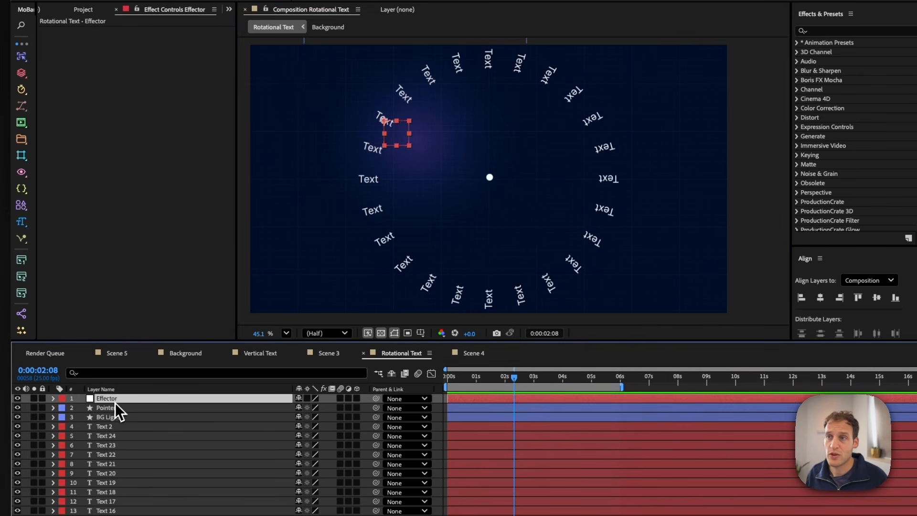
left_click(404, 143)
left_click_drag(403, 135, 482, 195)
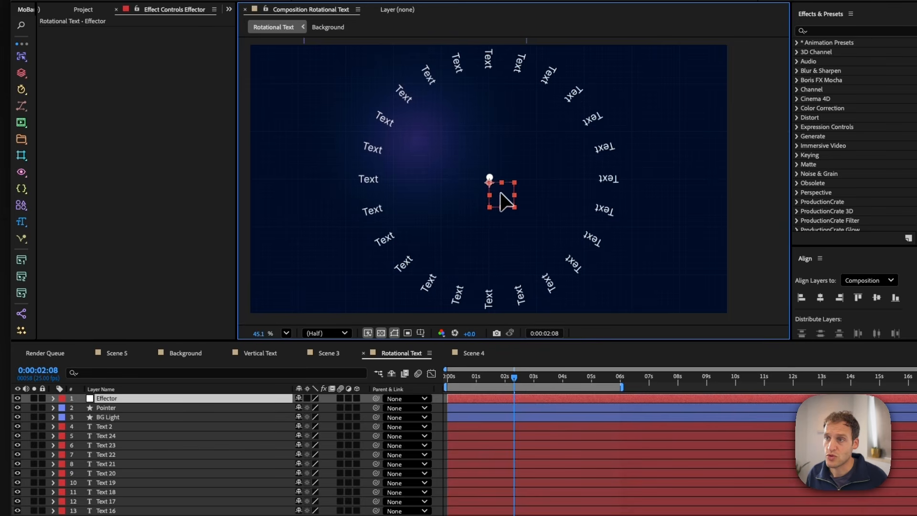
key("Return")
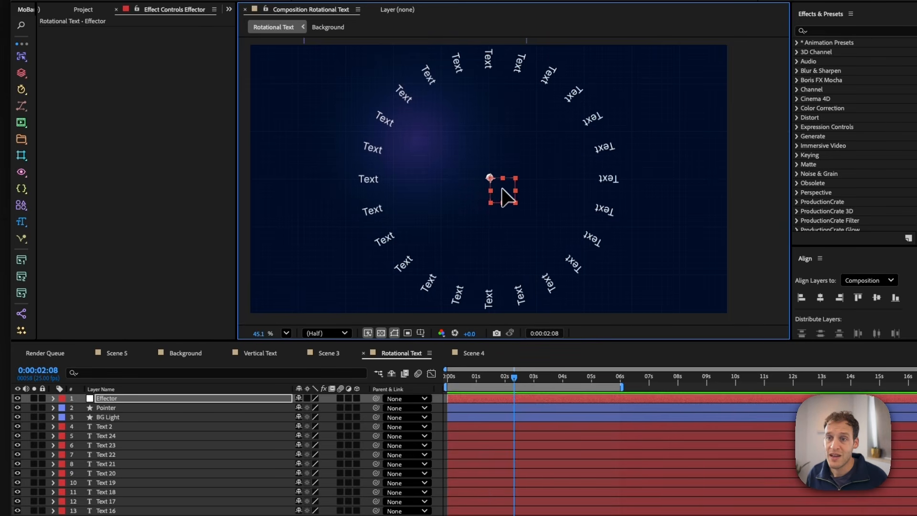
- Parent the Effector to the Pointer layer, test the link by moving the Pointer, and undo the test move
left_click_drag(376, 401, 197, 410)
left_click(197, 410)
key("super+z")
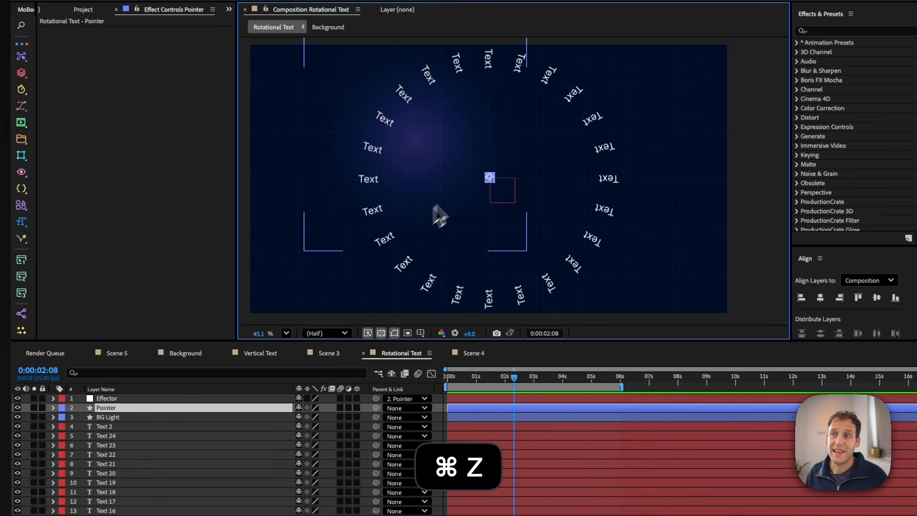
left_click_drag(490, 179, 458, 165)
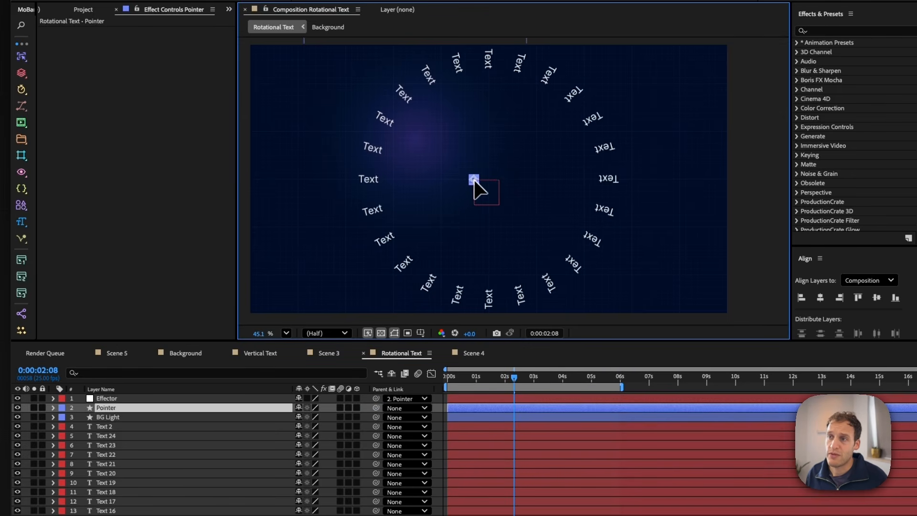
key("super+z")
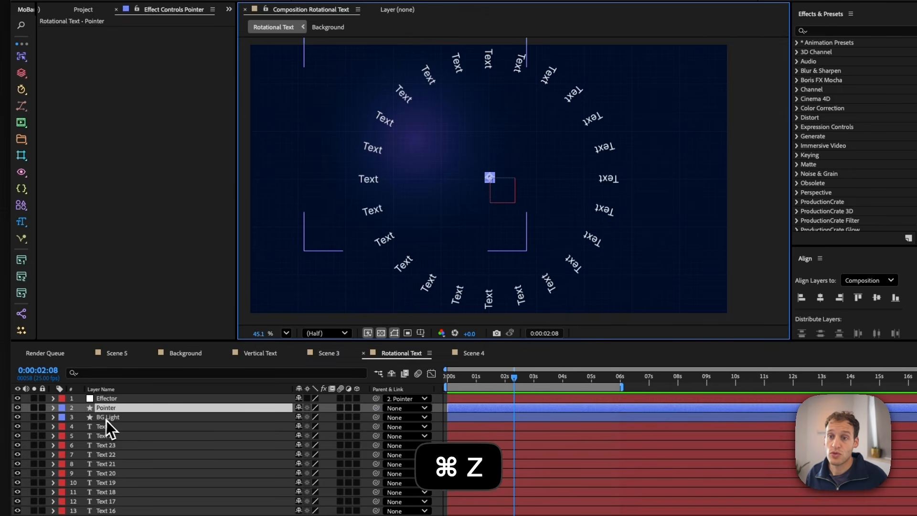
- Centre the BG Light in the text circle and parent it to the Pointer, testing the link by moving the Pointer
left_click(110, 419)
left_click_drag(436, 163, 497, 199)
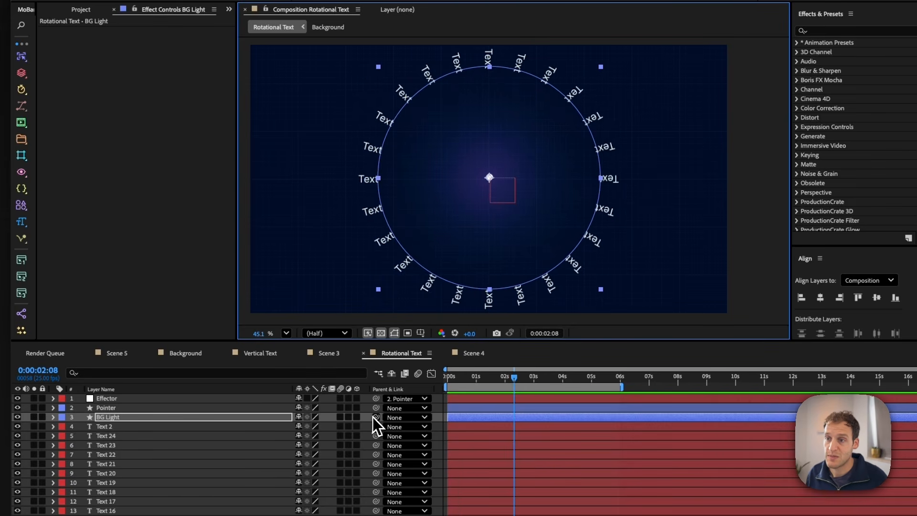
left_click_drag(376, 417, 183, 410)
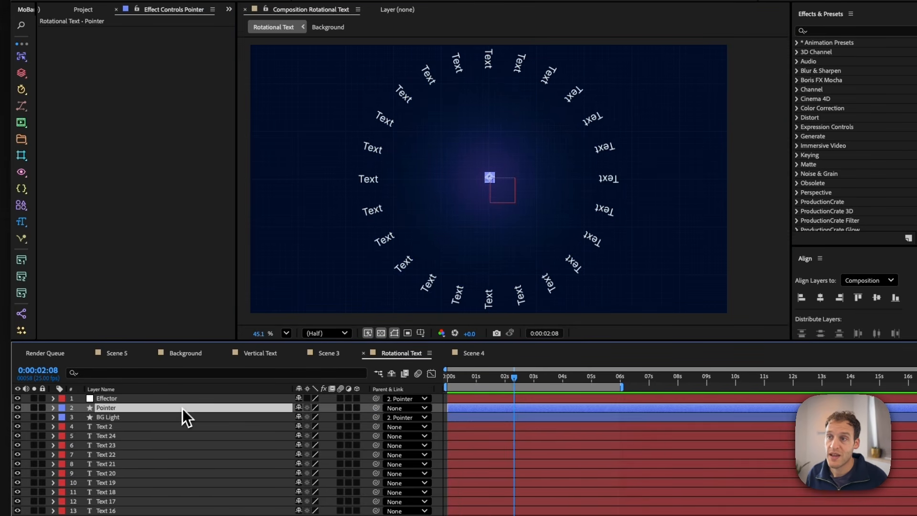
mouse_move(491, 180)
left_mouse_down()
mouse_move(481, 262)
mouse_move(409, 156)
mouse_move(486, 101)
mouse_move(567, 266)
mouse_move(449, 203)
mouse_move(483, 166)
left_mouse_up()
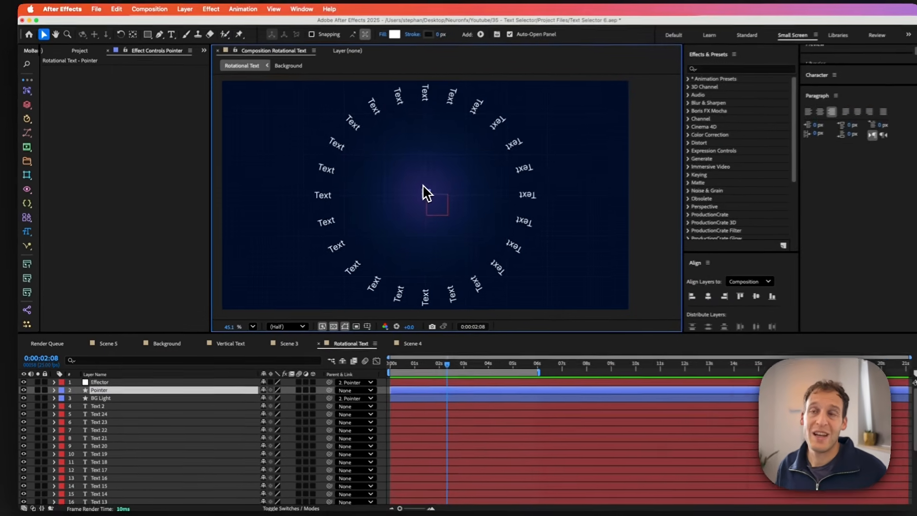
- Create a new null object above the Pointer layer and name it "Text Rotation"
left_click(183, 16)
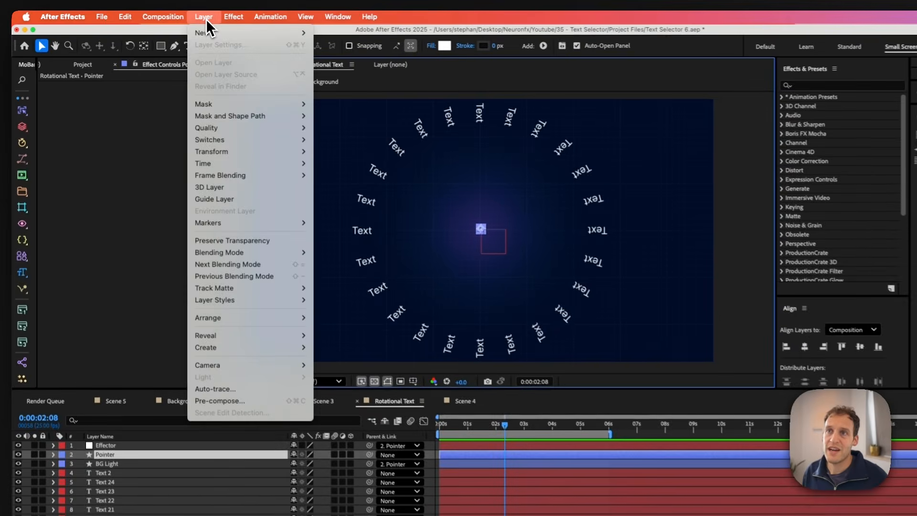
mouse_move(213, 30)
left_click(337, 80)
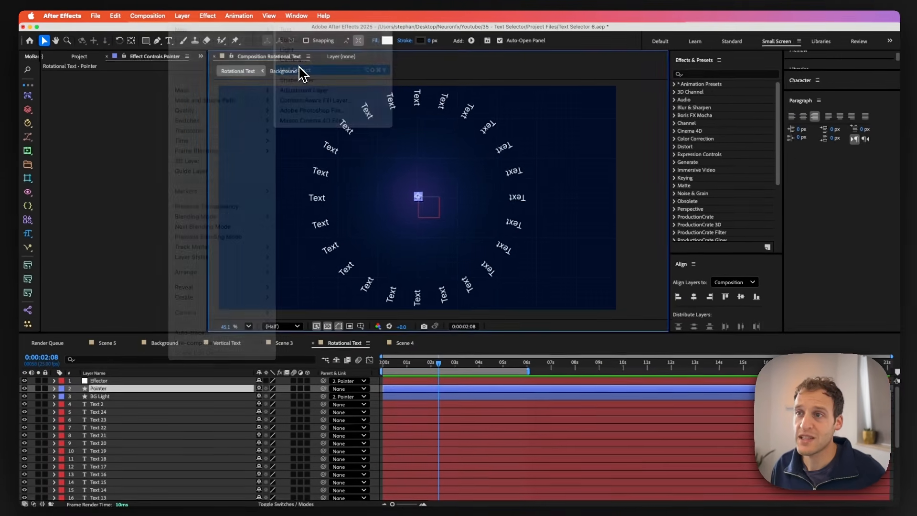
key("Return")
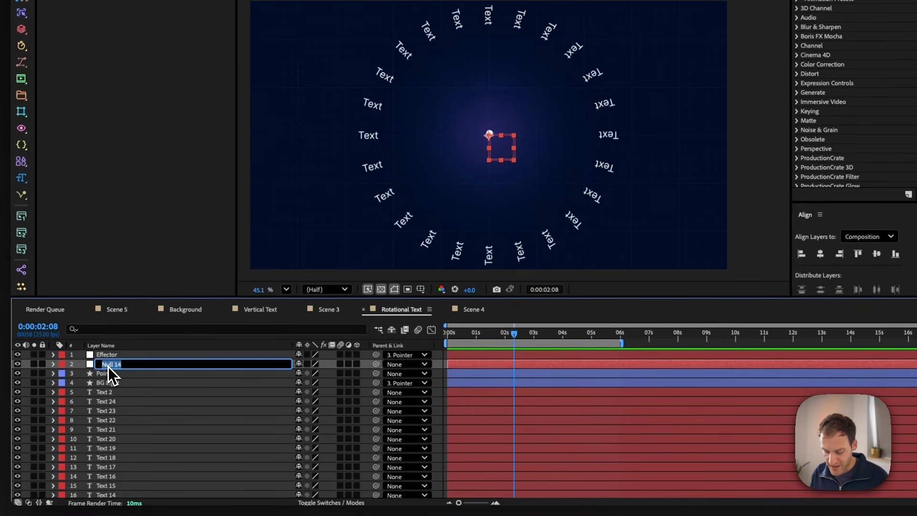
type("Text Rotation")
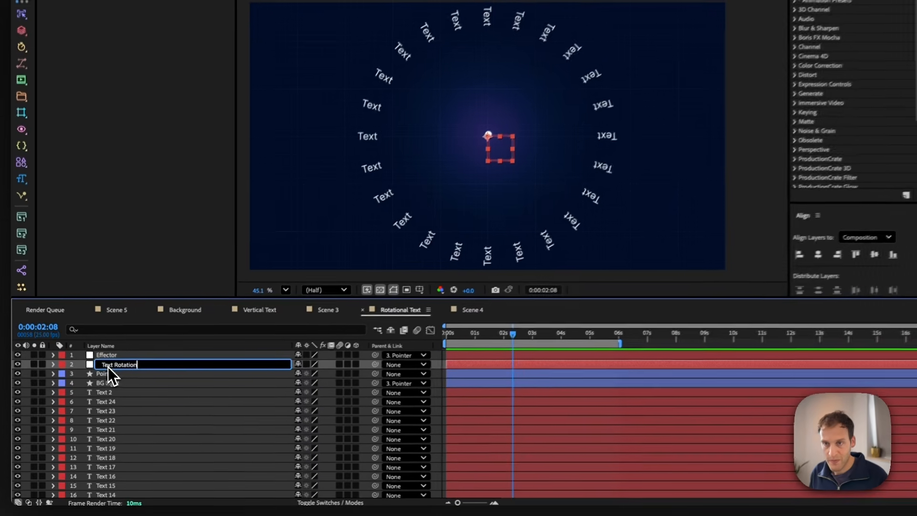
key("Return")
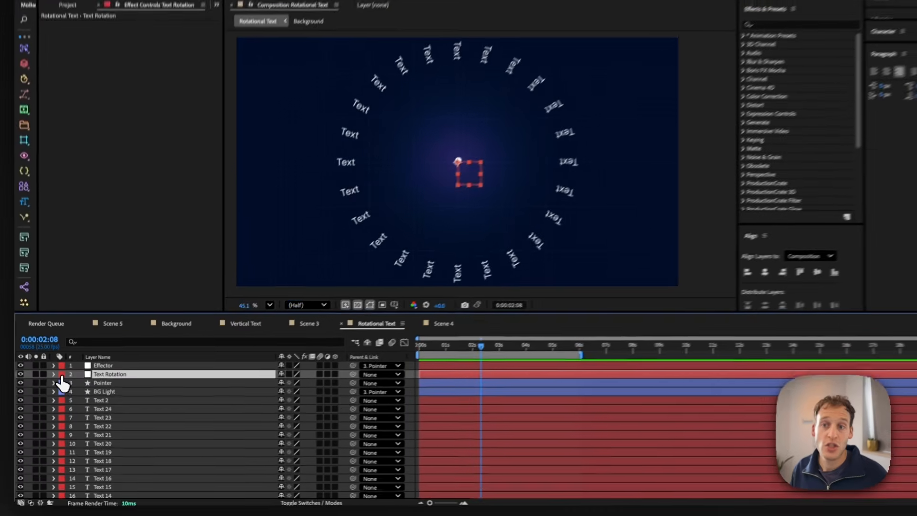
- Set the label colour of the Text Rotation null and all of the text layers to Yellow
left_click(61, 388)
left_click(92, 428)
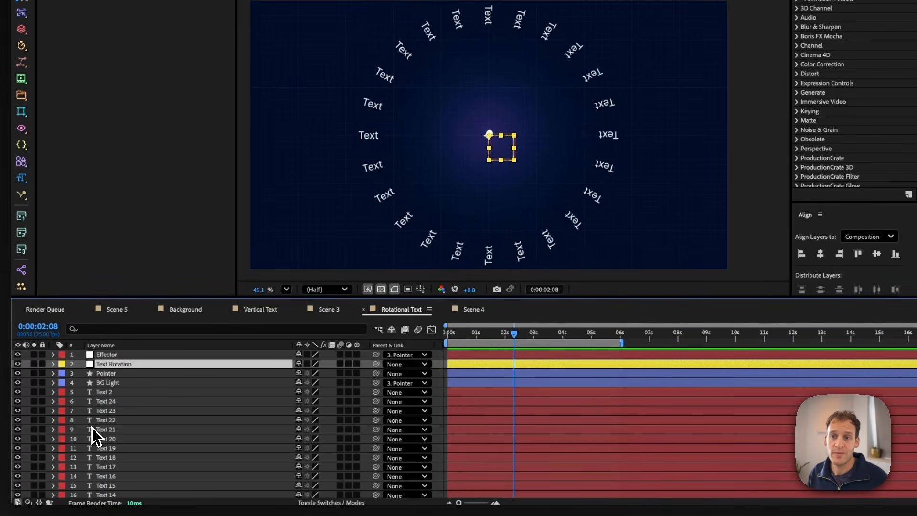
left_click(98, 394)
scroll(115, 418, "down", 4)
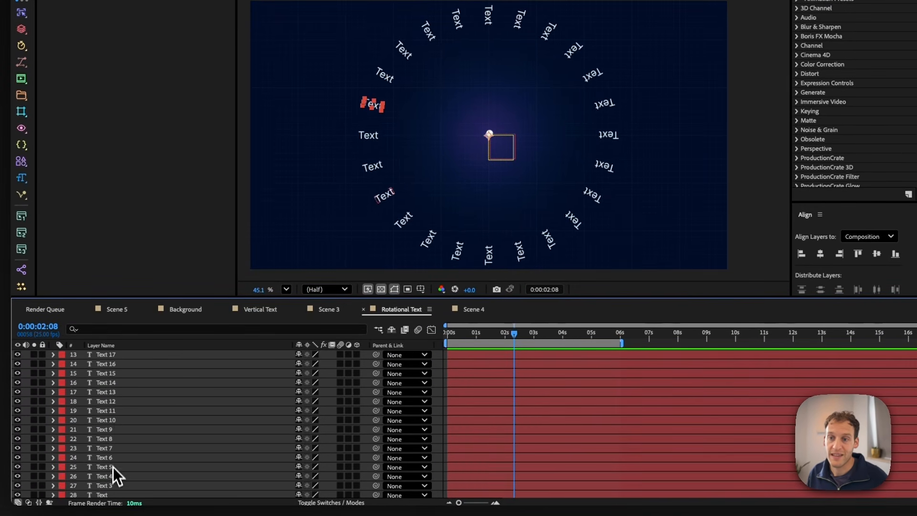
scroll(111, 478, "down", 1)
left_click(106, 485, "shift")
left_click(62, 483)
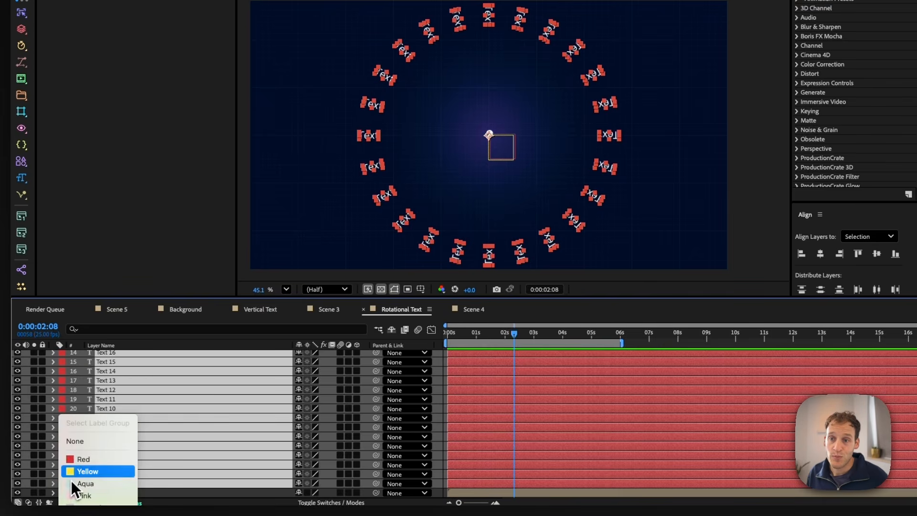
left_click(72, 472)
scroll(88, 462, "up", 5)
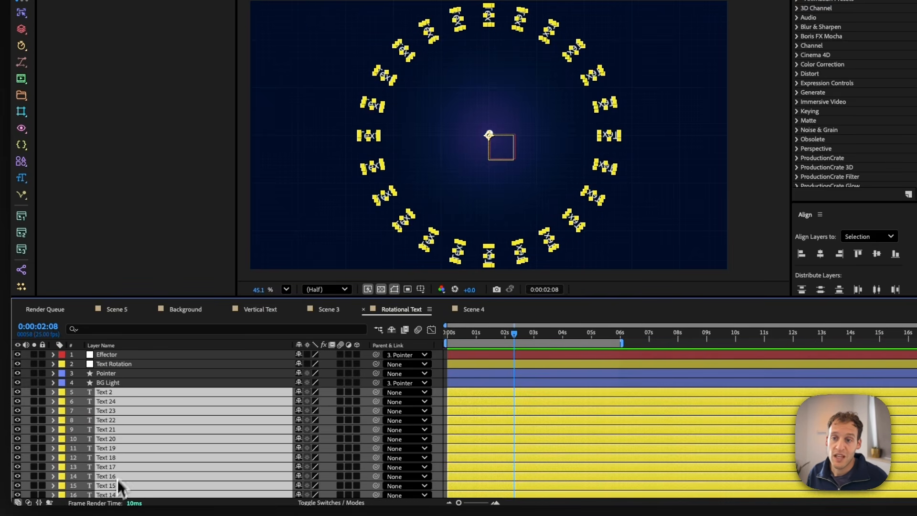
scroll(120, 483, "down", 5)
scroll(162, 451, "up", 5)
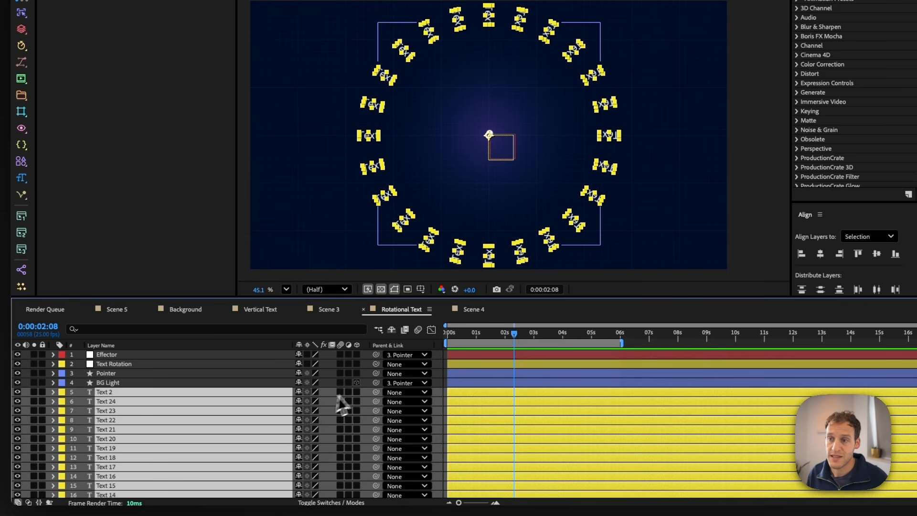
- Parent all the selected text layers to the Text Rotation null and test the link by briefly rotating the null
left_click_drag(349, 393, 133, 370)
left_click(132, 368)
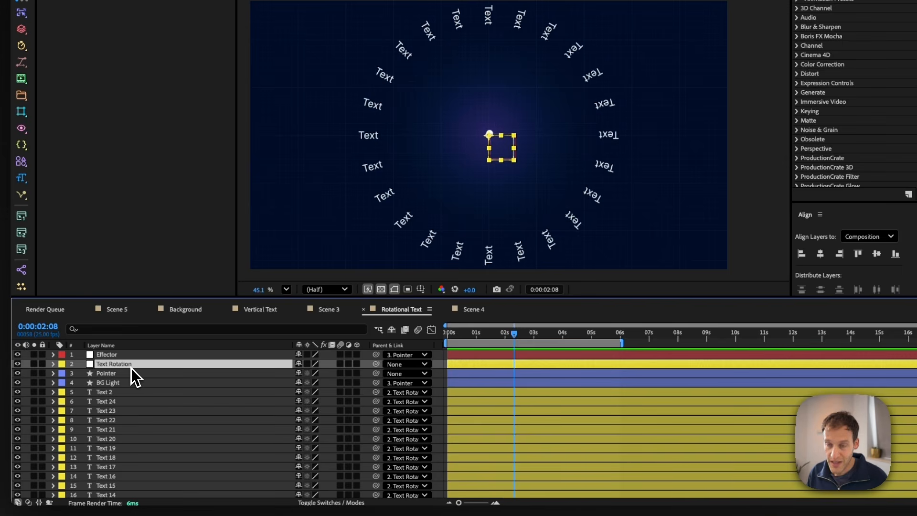
key("r")
mouse_move(311, 375)
left_mouse_down()
mouse_move(329, 381)
mouse_move(318, 382)
left_mouse_up()
key("super+z")
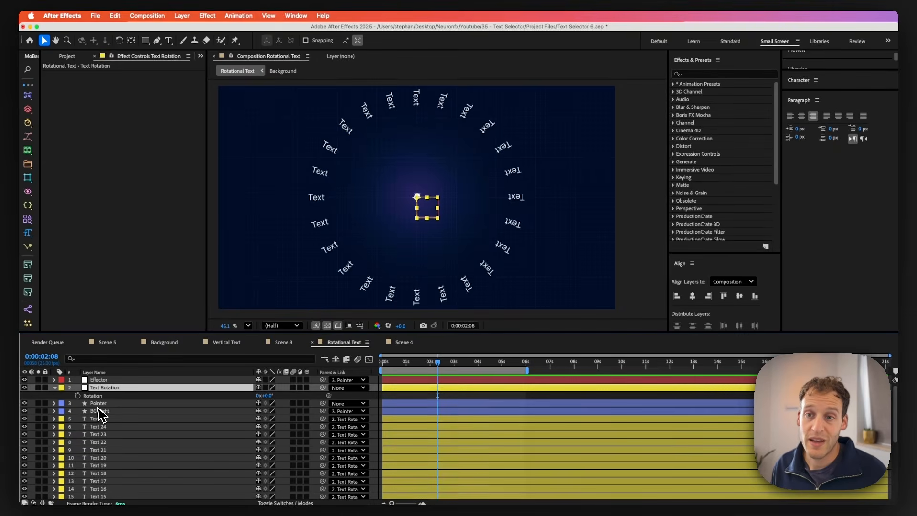
- Move the Pointer layer straight down from the ring's centre to just inside the lowest text
left_click(98, 403)
left_click_drag(418, 197, 420, 259)
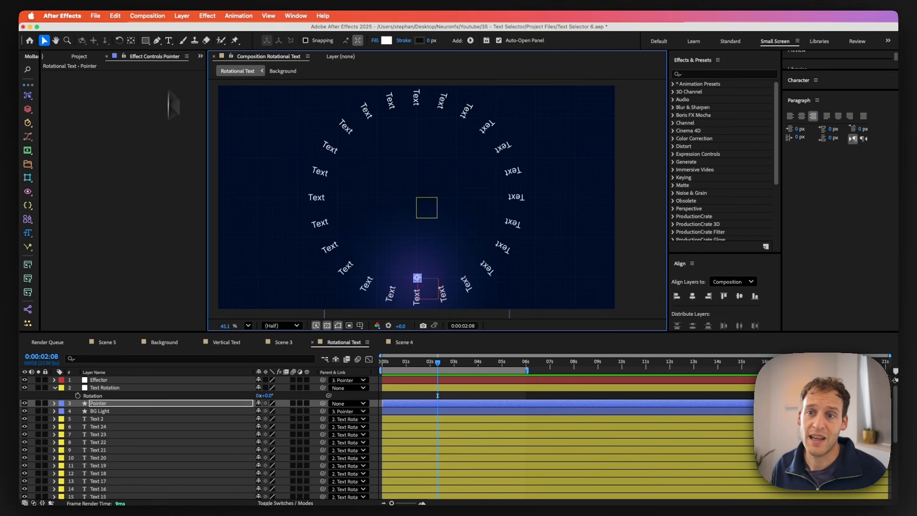
- Duplicate the Text Rotation null as Pointer Rotation with a blue label colour
left_click(106, 388)
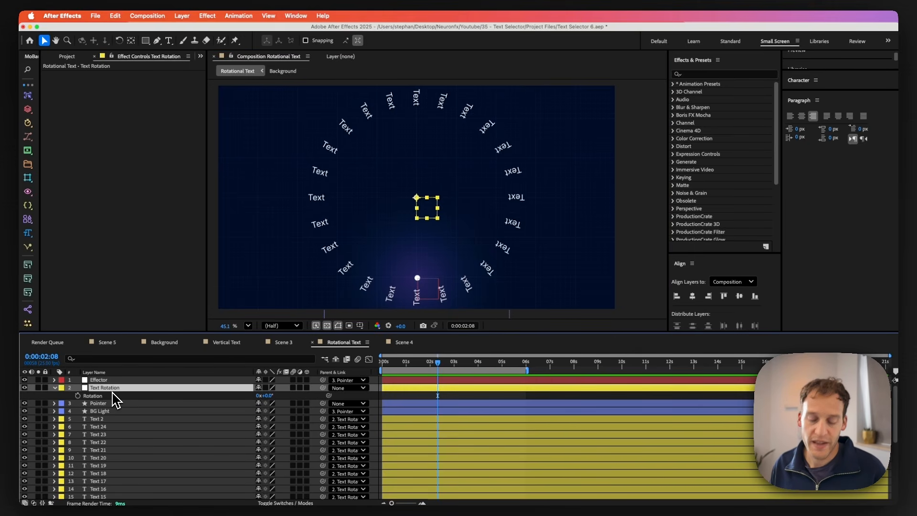
key("ctrl+d")
key("Return")
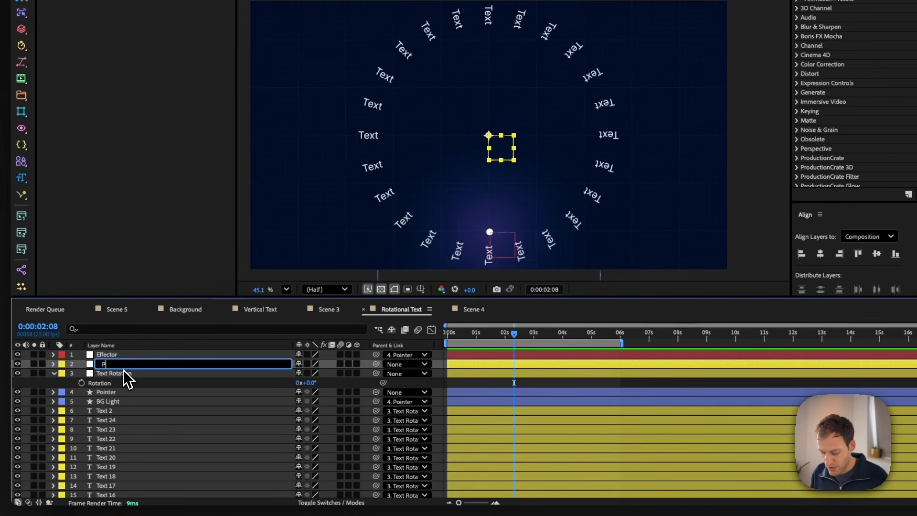
type("Pointer Rotation")
key("Return")
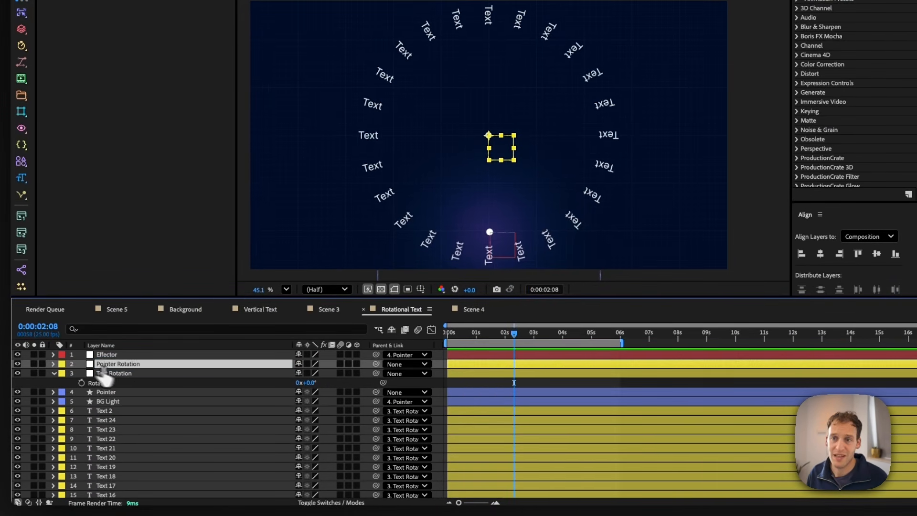
left_click(62, 365)
left_click(89, 499)
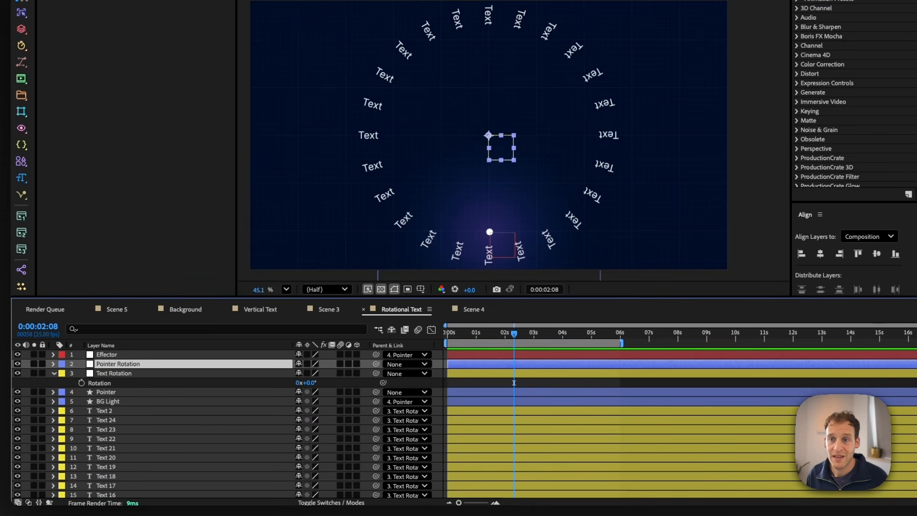
- Parent the Pointer layer to the Pointer Rotation null and reveal that null's Rotation for a brief test
left_click(165, 403)
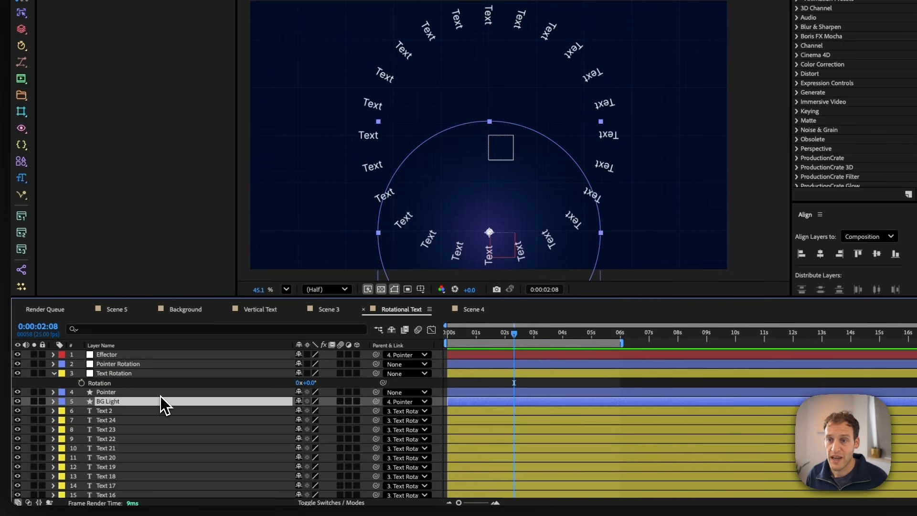
left_click(165, 393)
left_click_drag(376, 392, 139, 373)
left_click(139, 365)
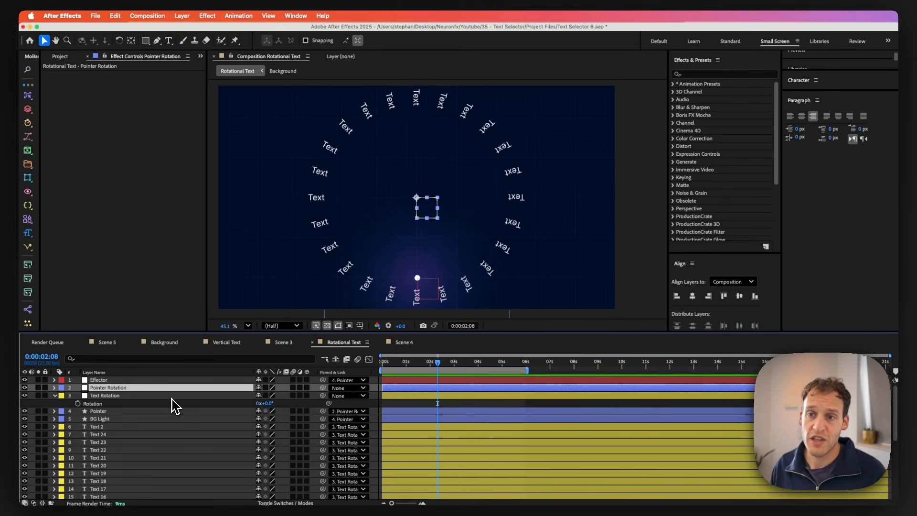
key("r")
left_click_drag(265, 396, 189, 419)
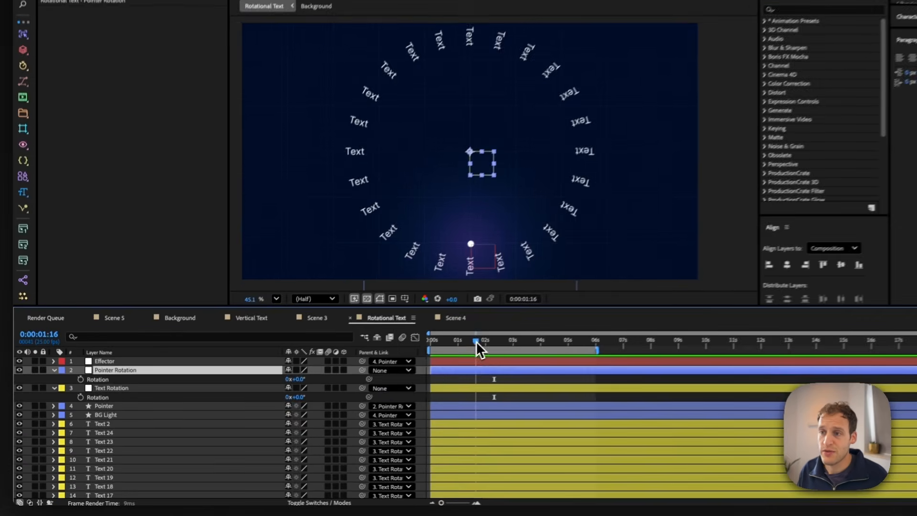
- Animate the Pointer Rotation null's Rotation from 0° at 0 seconds to -270° at 0:00:03:13
left_click(381, 363)
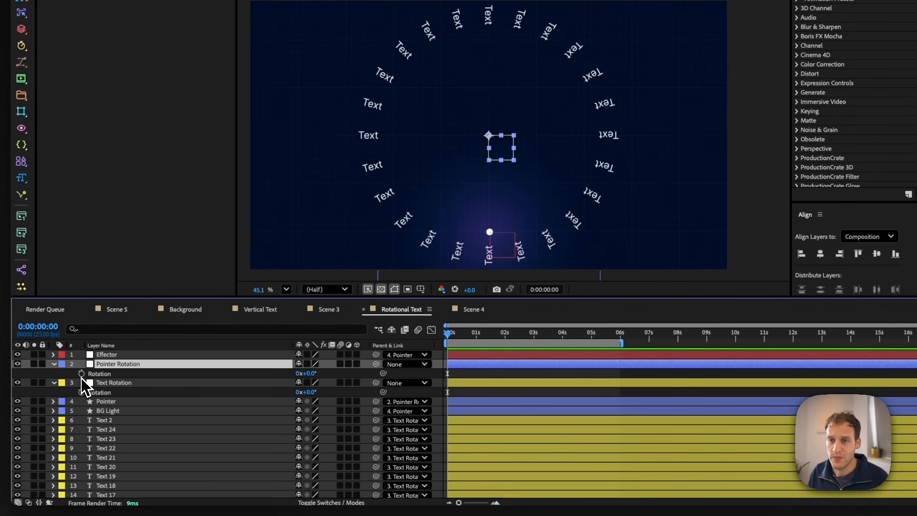
left_click(81, 373)
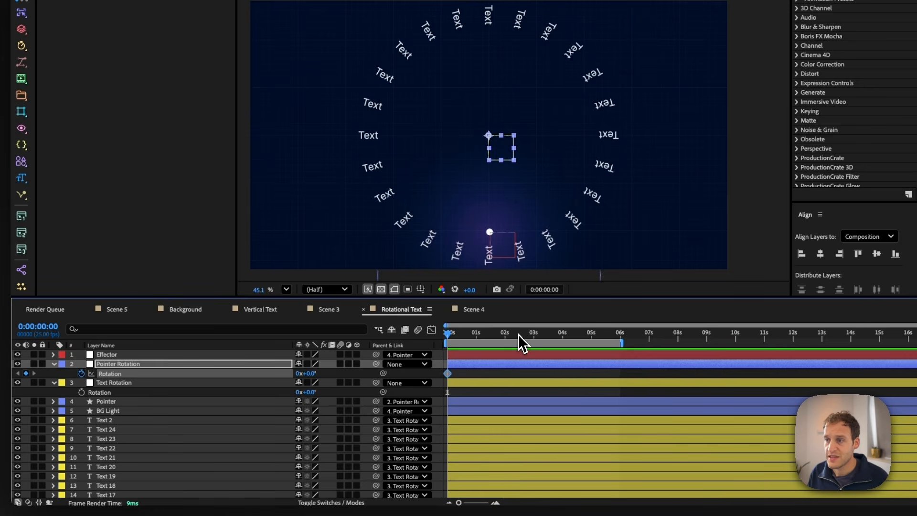
left_click_drag(518, 334, 556, 337)
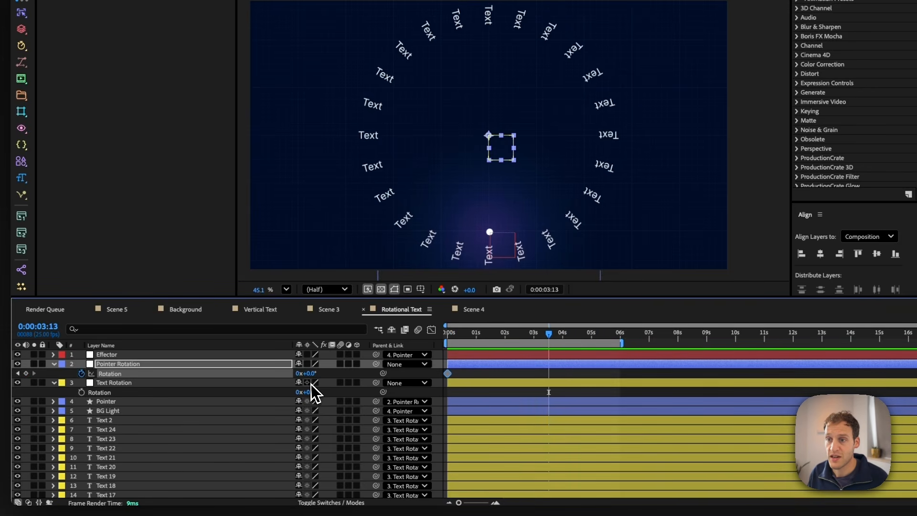
left_click_drag(309, 382, 167, 384)
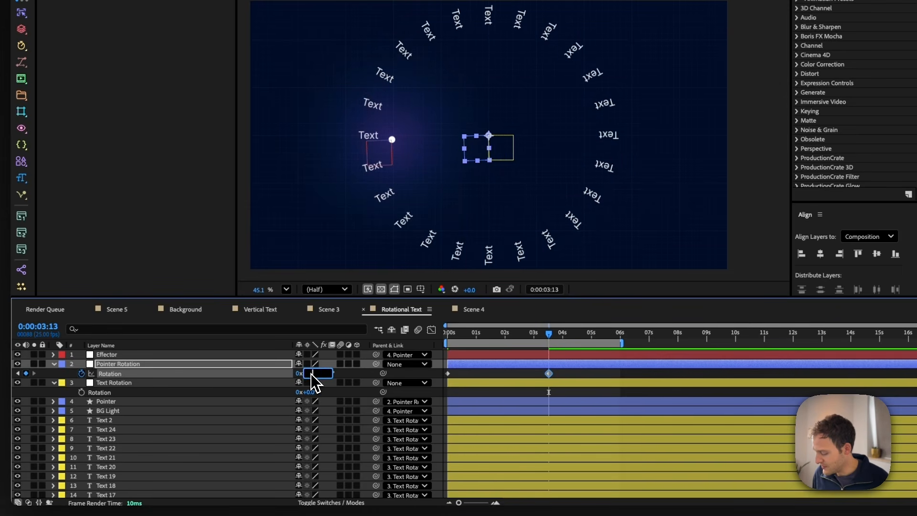
left_click(312, 382)
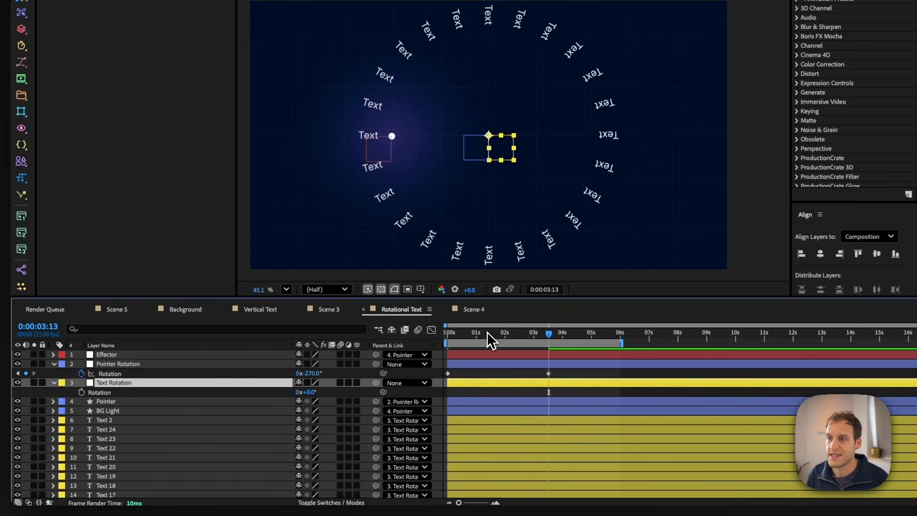
- Animate the Text Rotation null's Rotation from 0° at 0 seconds to 60° at 0:00:03:14 and scrub through the motion
left_click_drag(486, 332, 443, 325)
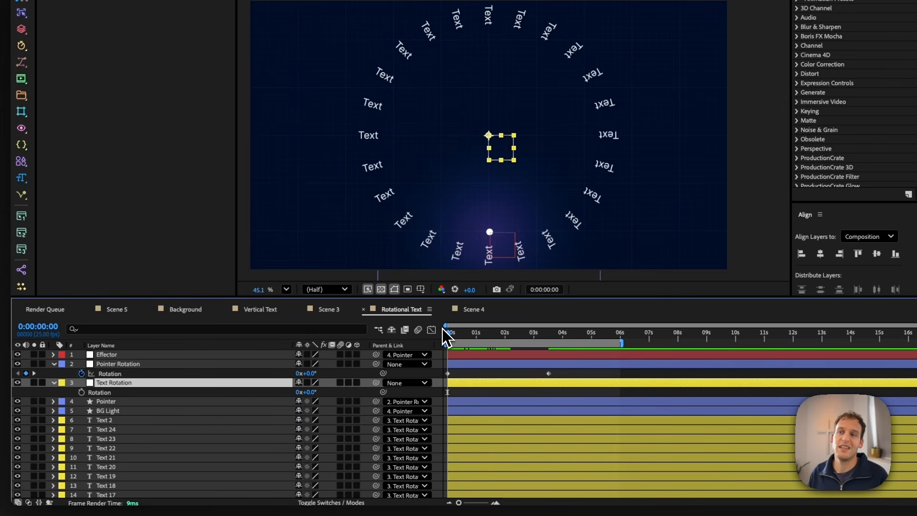
left_click(84, 393)
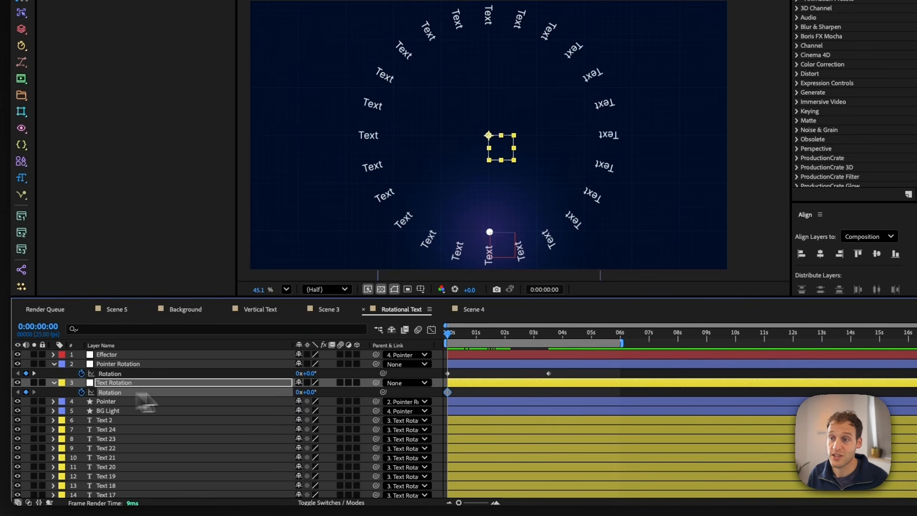
key("super+z")
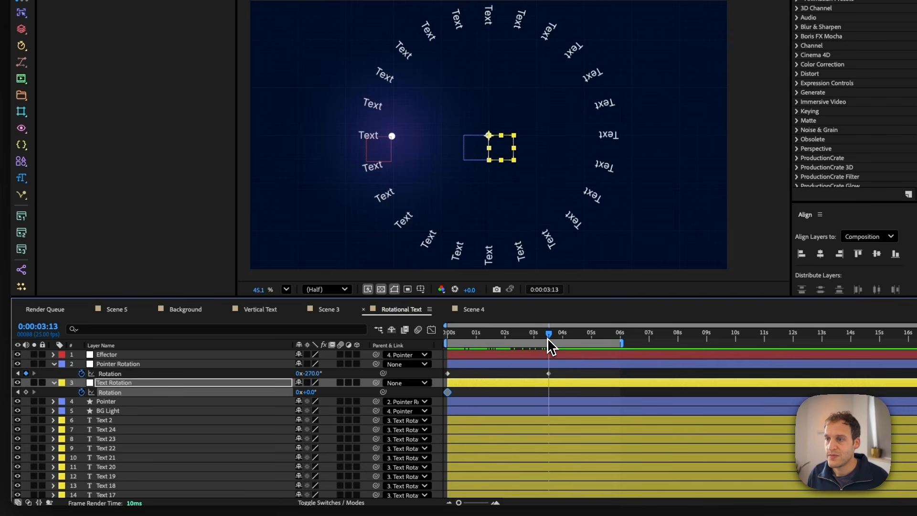
left_click_drag(548, 338, 549, 341)
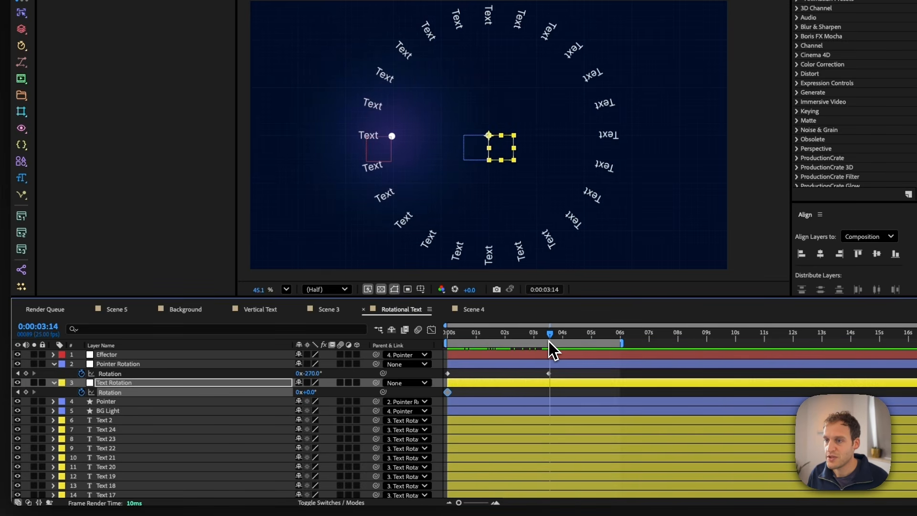
left_click(312, 392)
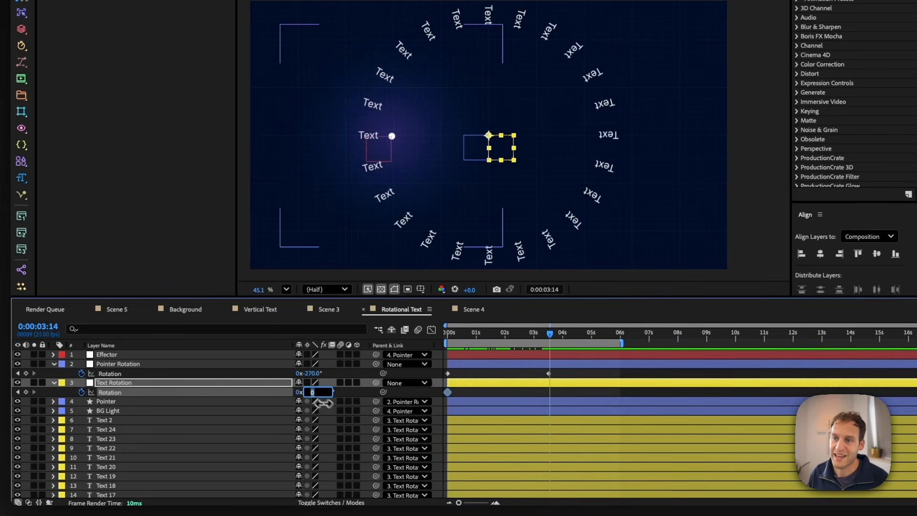
key("Return")
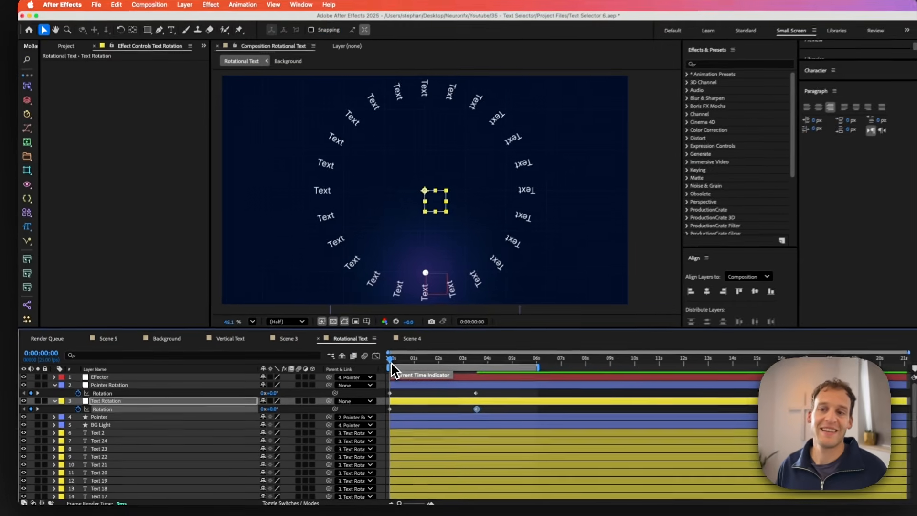
left_click_drag(448, 335, 454, 335)
left_click_drag(388, 364, 472, 359)
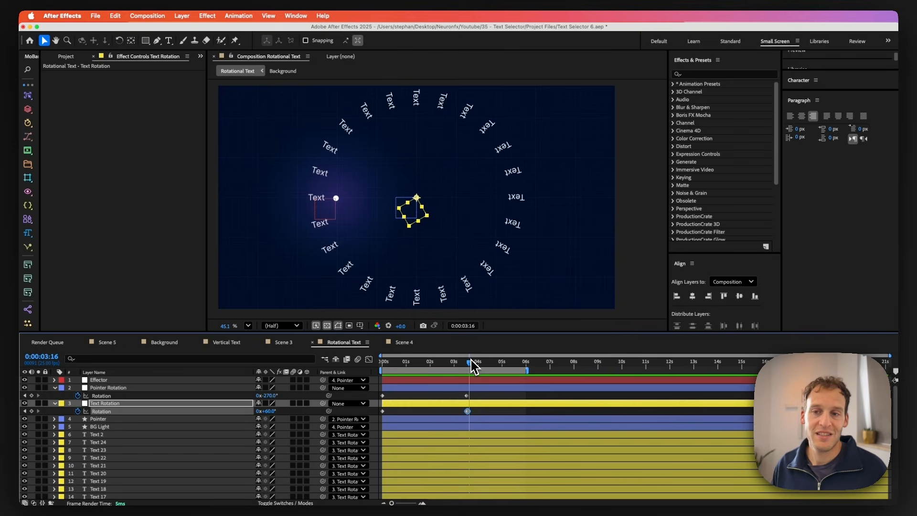
- Apply Easy Ease to both nulls' rotation keyframes and reshape their speed curves to peak around 1 second, with a long slowdown
left_click_drag(459, 393, 482, 417)
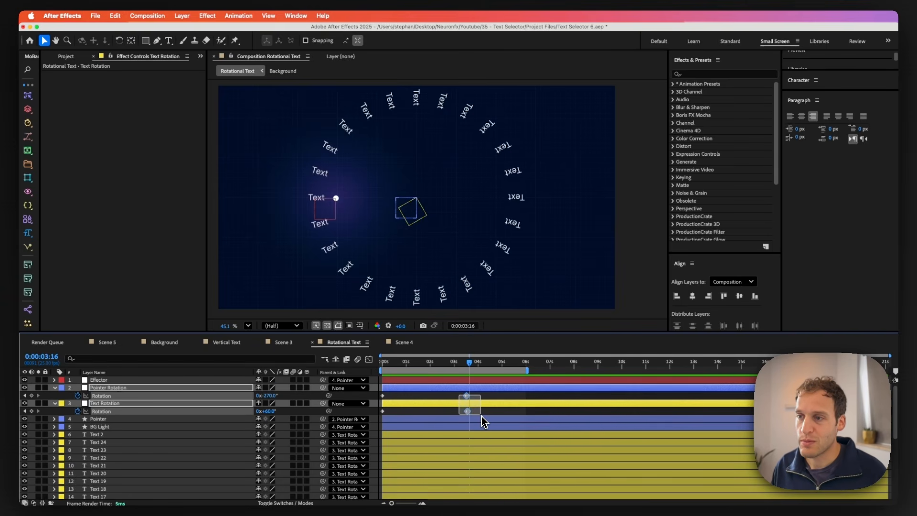
left_click(369, 360)
key("F9")
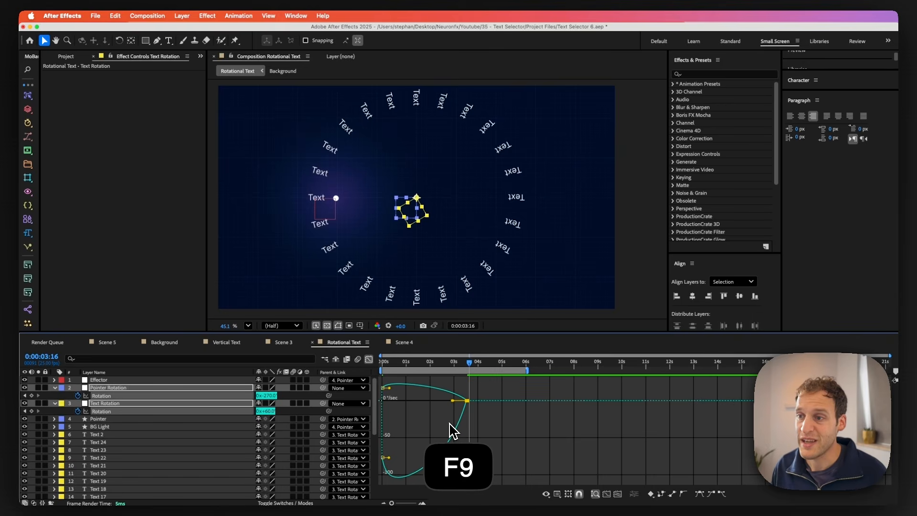
left_click_drag(452, 400, 405, 409)
key("F9")
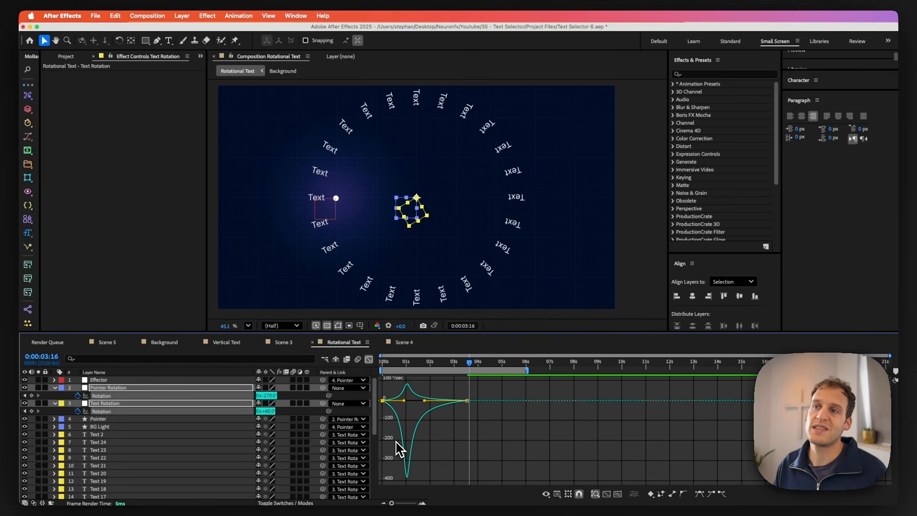
key("space")
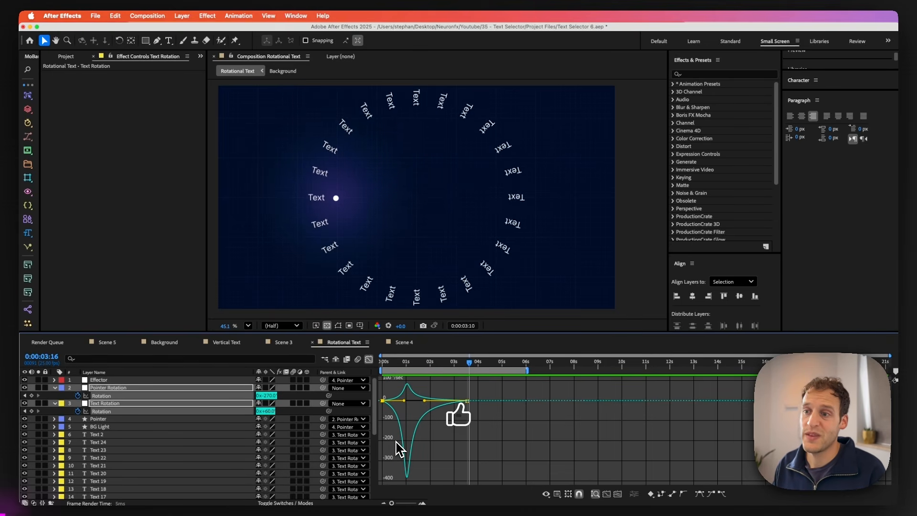
key("space")
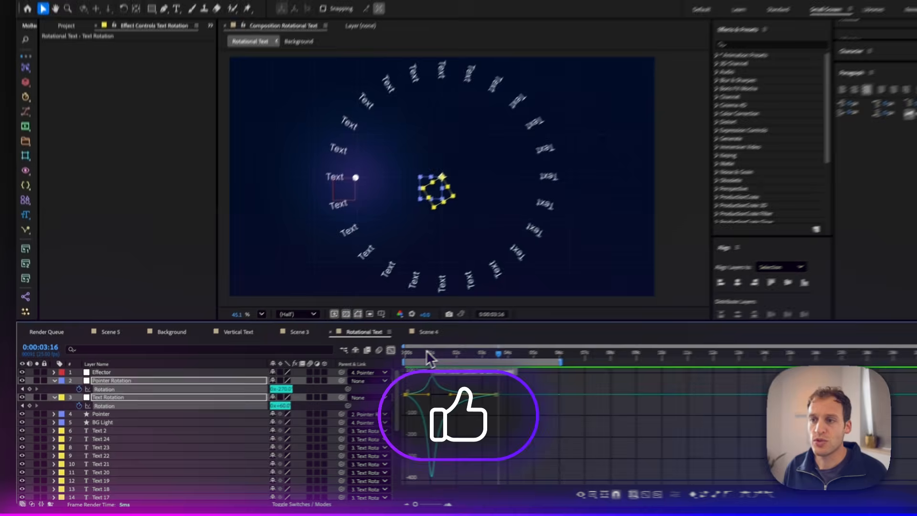
- Animate the Pointer's Position from the ring's centre at 4.2, 2.5 at 0 seconds to 4.2, 389.5 at 1 second
left_click_drag(425, 351, 400, 351)
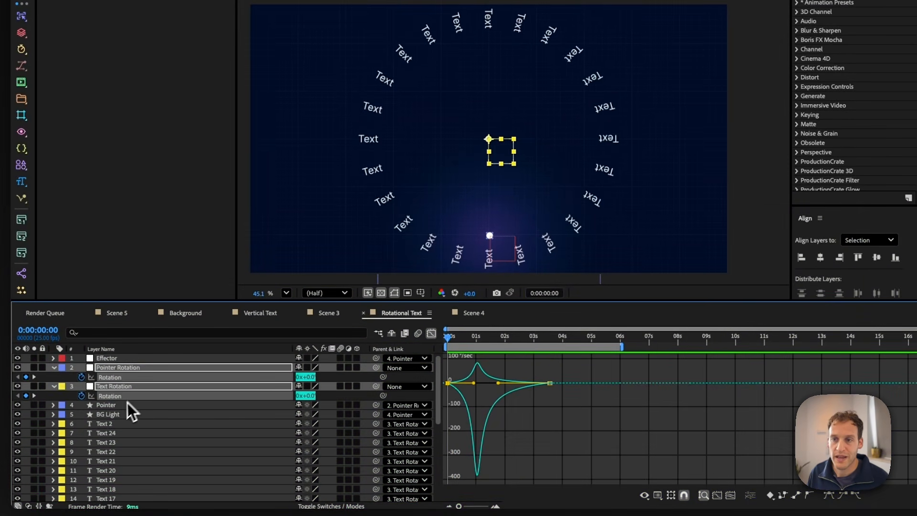
left_click(120, 406)
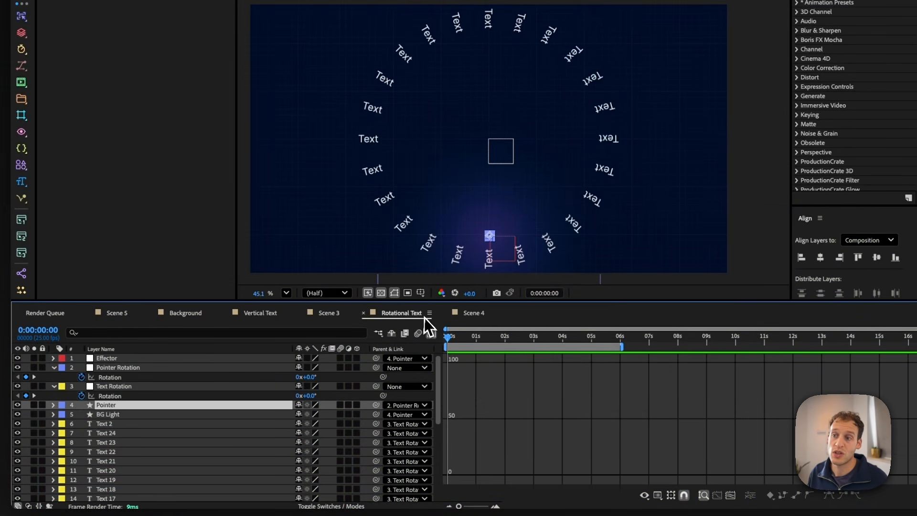
left_click(432, 333)
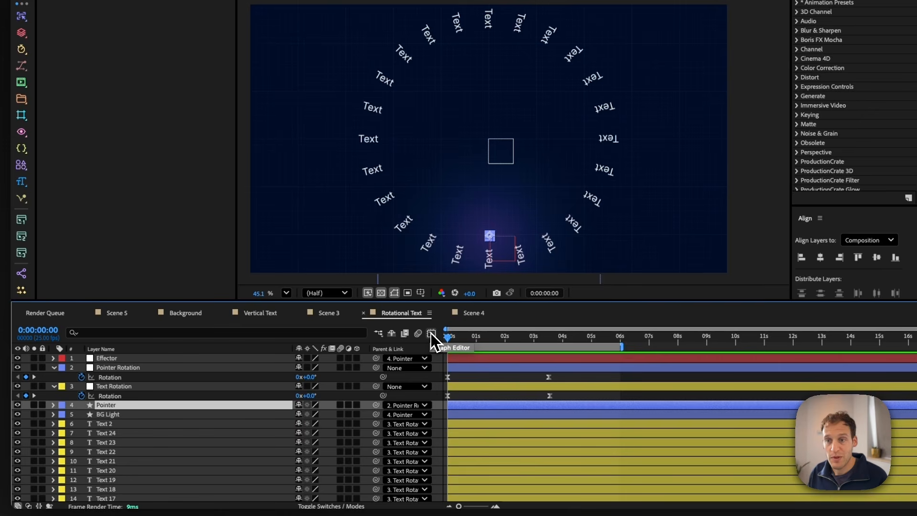
key("p")
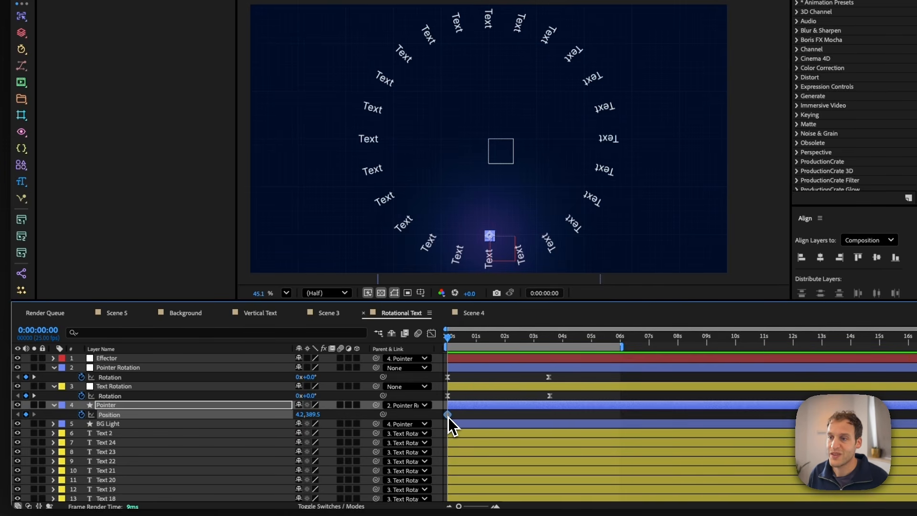
left_click_drag(448, 417, 477, 415)
left_click_drag(317, 417, 132, 421)
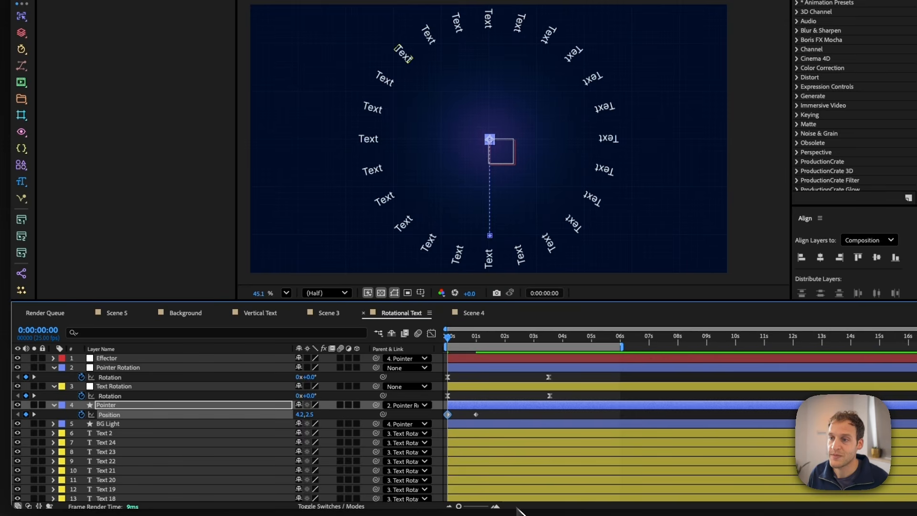
- Apply Easy Ease to the Pointer's 1-second Position keyframe, shape its speed curve for a fast start and long slowdown, and preview it
left_click_drag(487, 414, 467, 419)
key("F9")
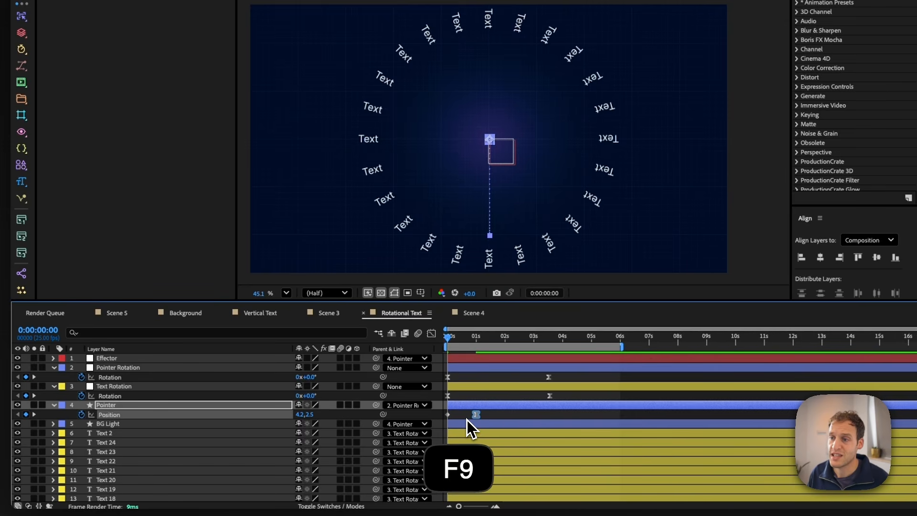
left_click(431, 334)
left_click_drag(471, 475, 457, 477)
key("space")
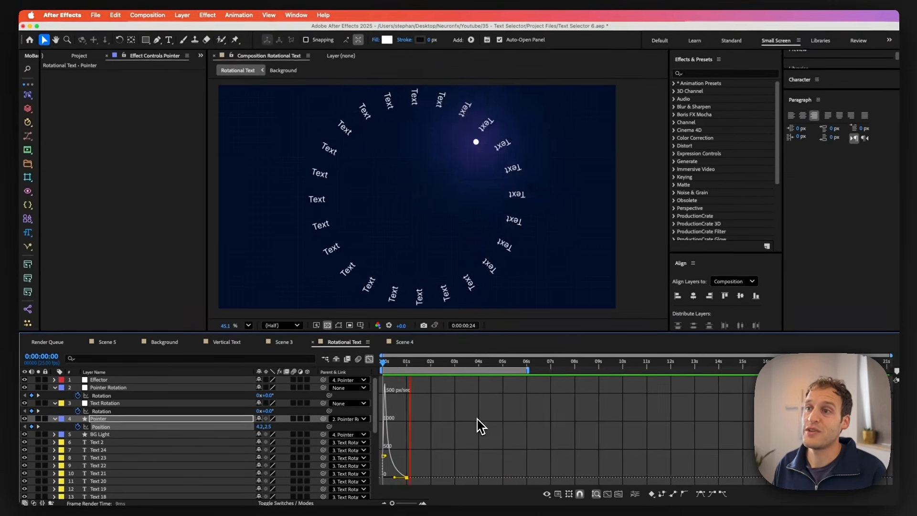
key("space")
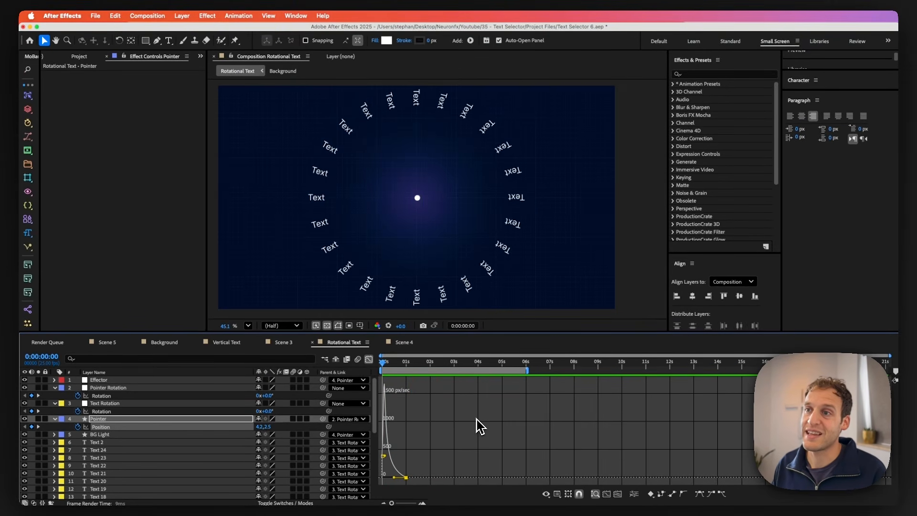
- Play back the pointer and text ring animation from 0 seconds to check the eased motion
key("space")
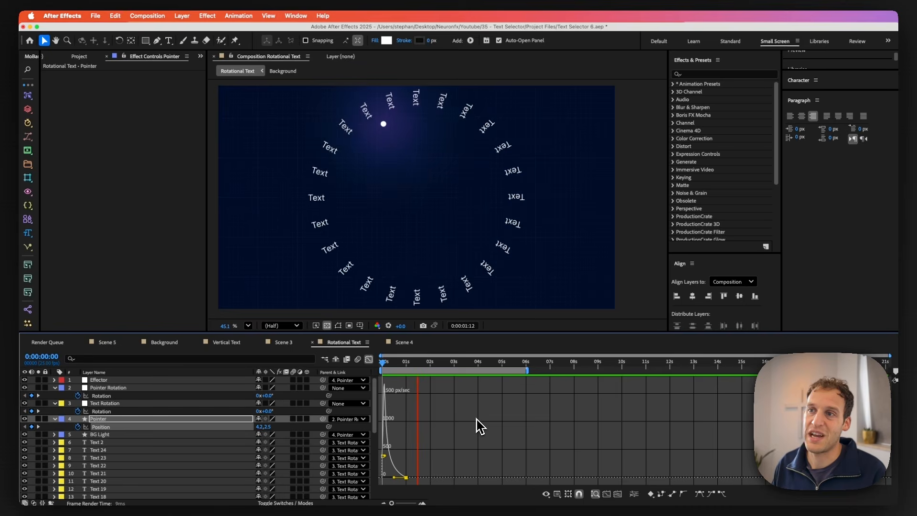
key("space")
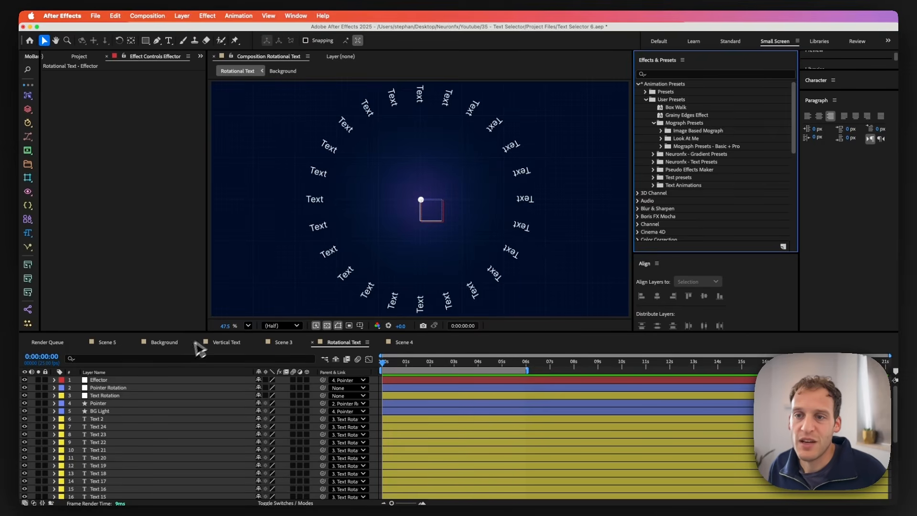
- Apply the Mograph - Pro - Effector (world) preset from the Mograph - Pro - World presets to the Effector null
left_click(146, 381)
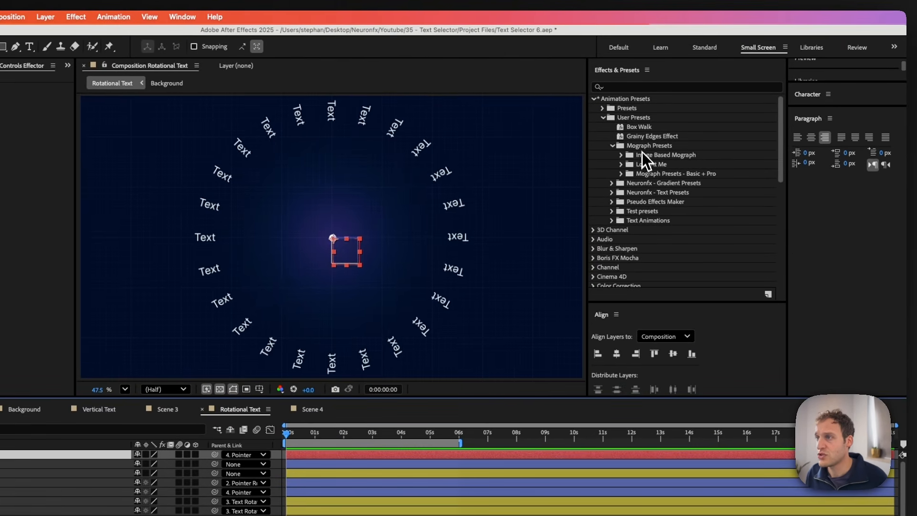
left_click(650, 176)
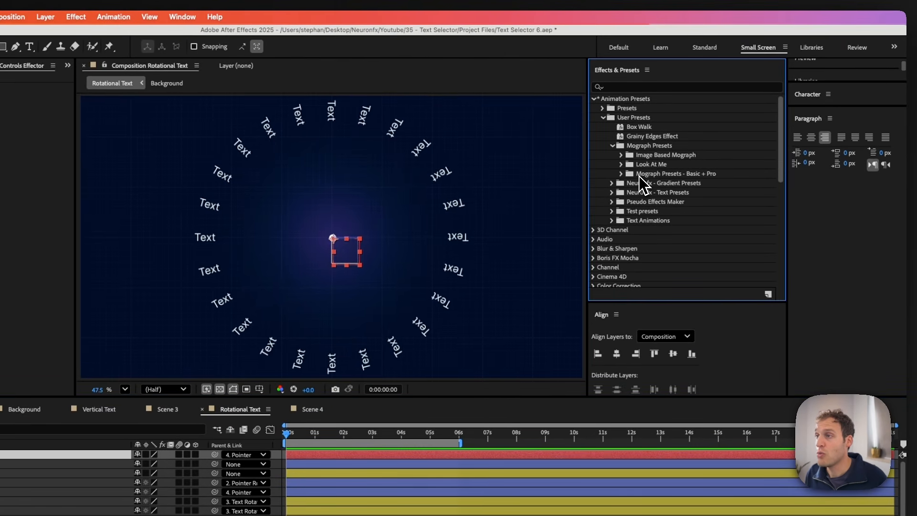
left_click(622, 174)
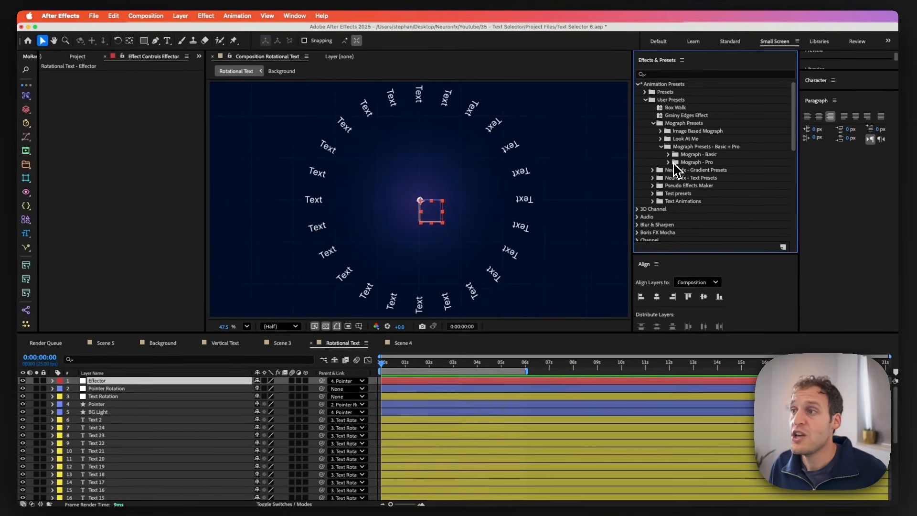
left_click(669, 162)
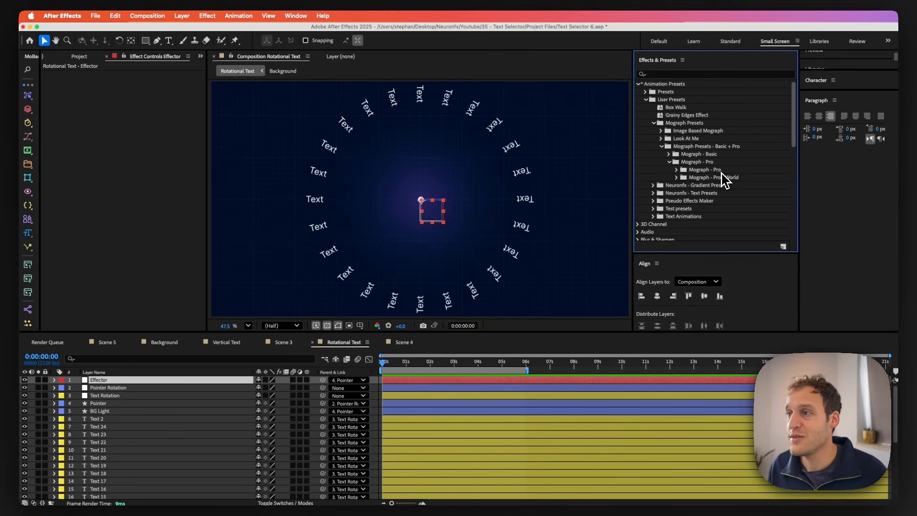
left_click(676, 177)
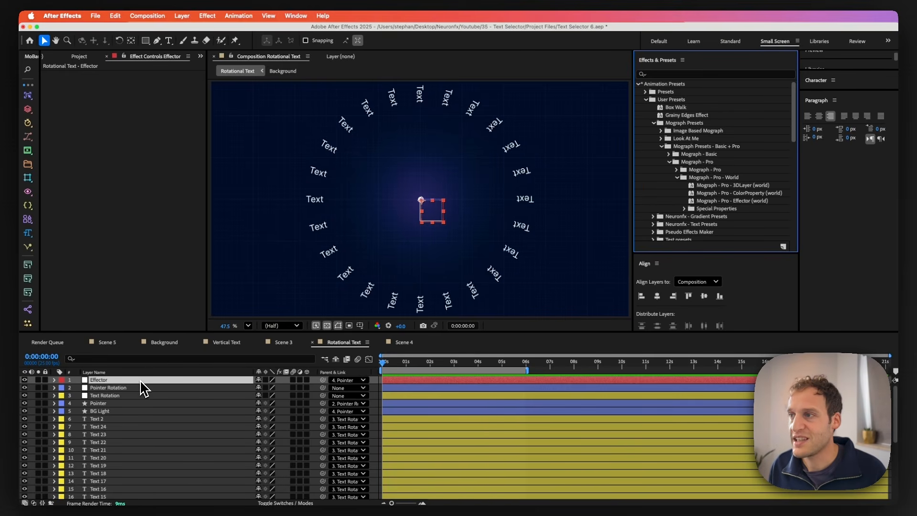
left_click(718, 203)
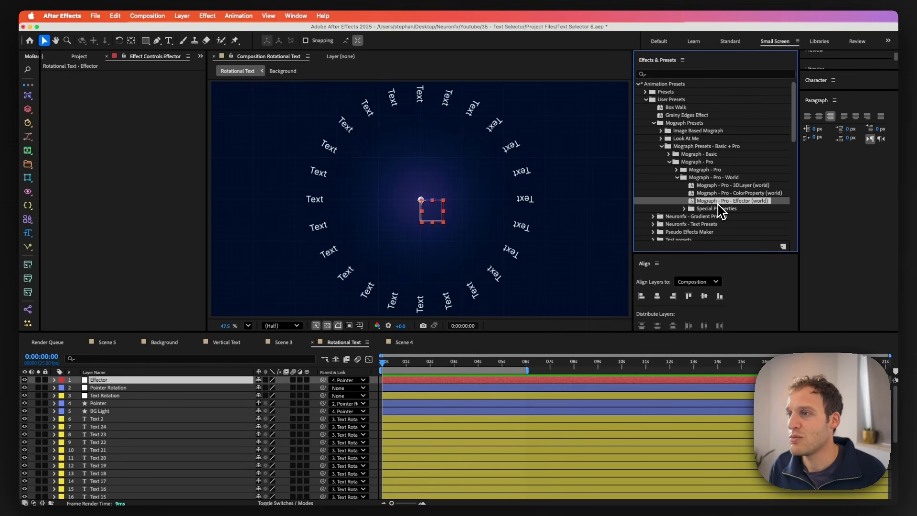
double_click(718, 205)
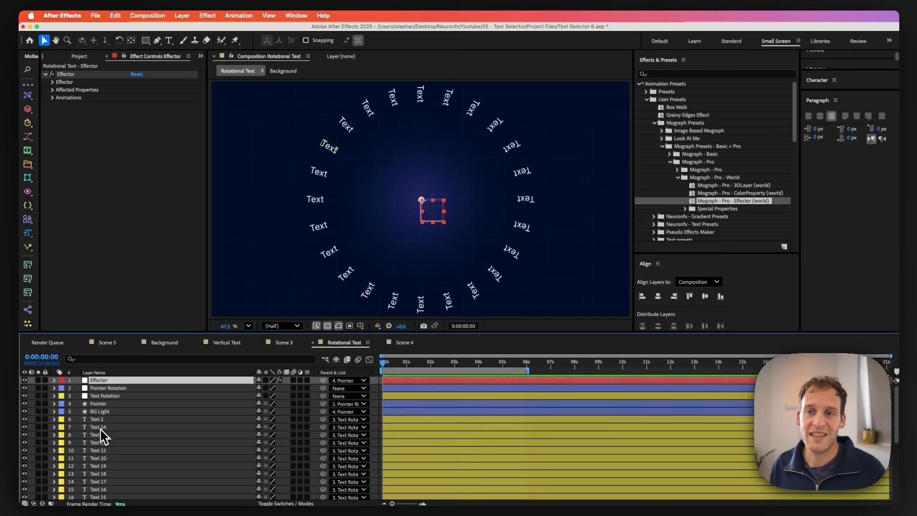
- Make all the ring's text layers 3D and apply the Mograph - Pro - 3DLayer (world) preset to them
left_click(106, 474)
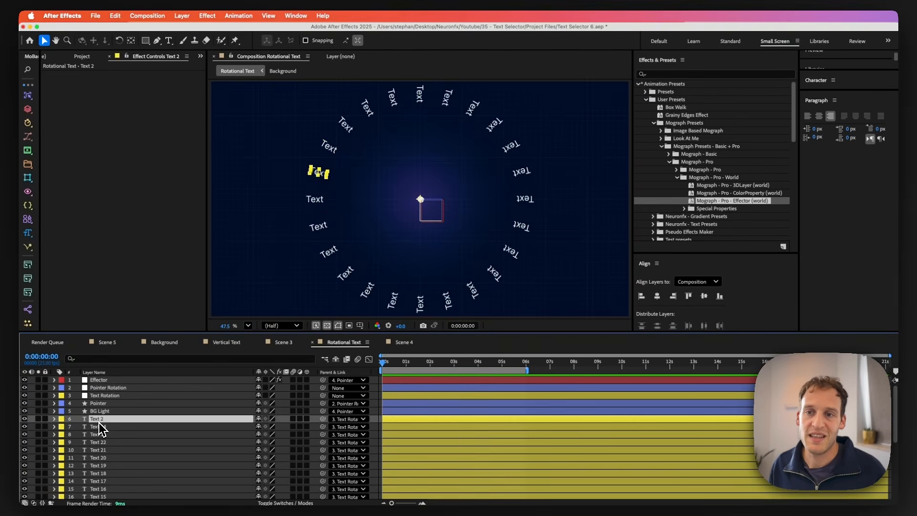
scroll(100, 428, "down", 5)
left_click(96, 489, "shift")
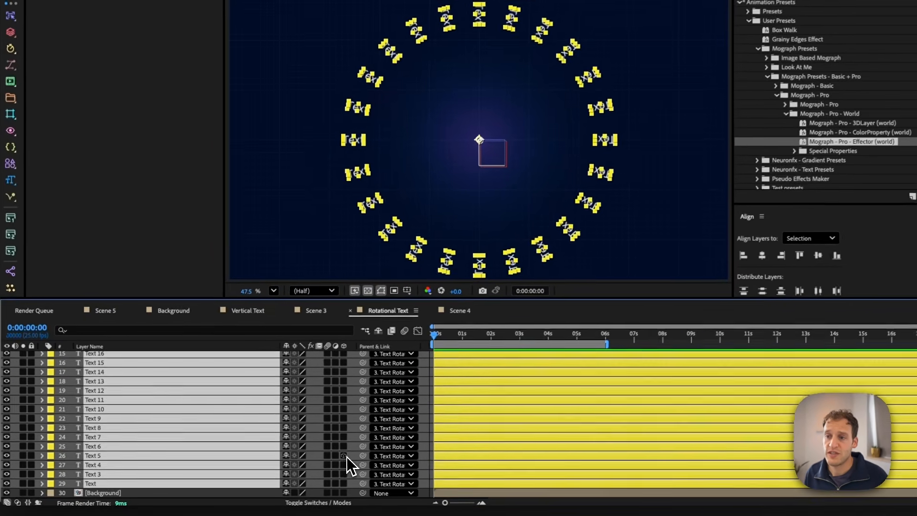
left_click(306, 465)
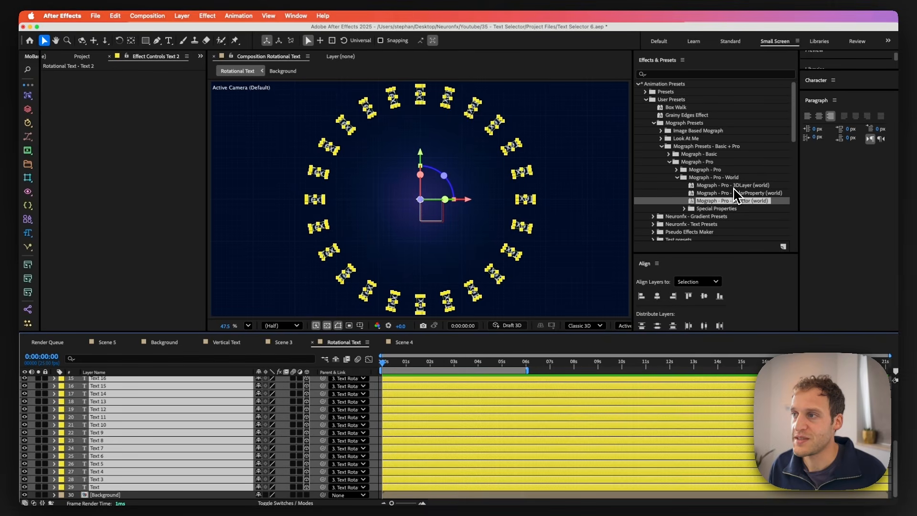
double_click(733, 187)
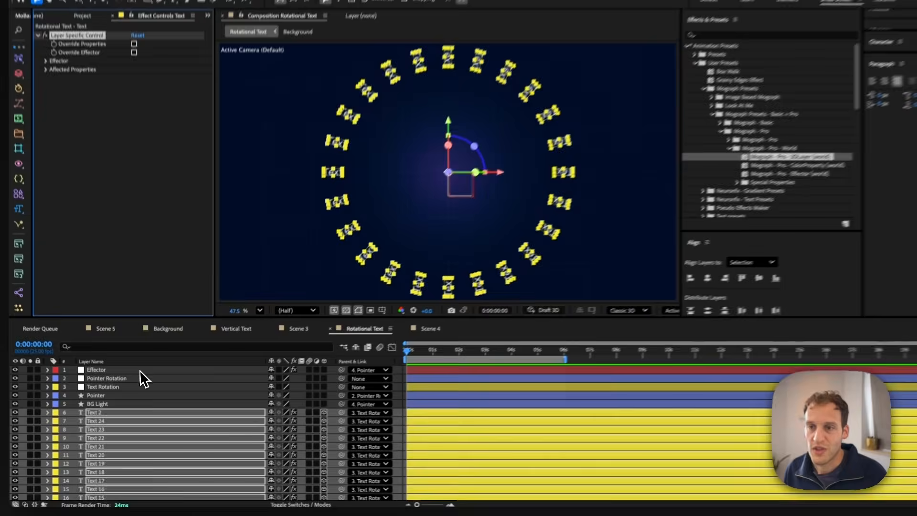
- At 0:00:00:23, set the Effector's Scale To to 121 and its Radius to 245
left_click(139, 380)
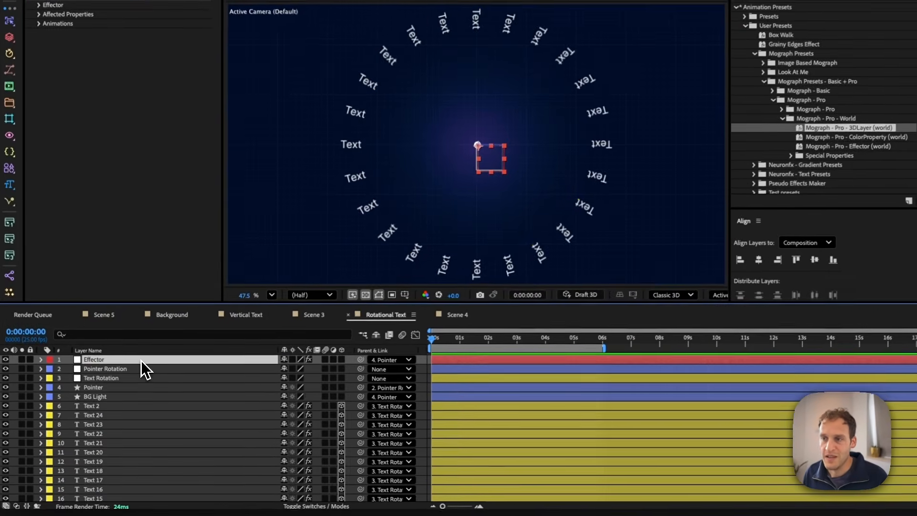
left_click_drag(430, 339, 462, 345)
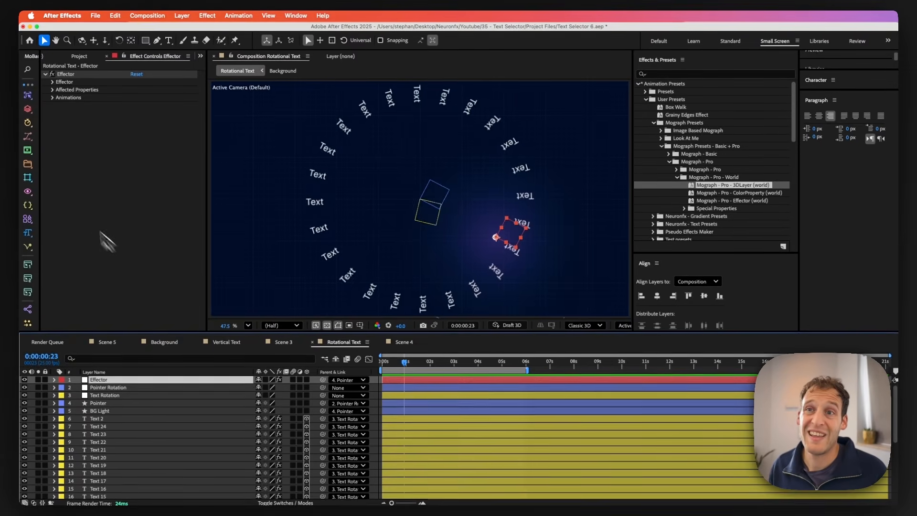
left_click(53, 90)
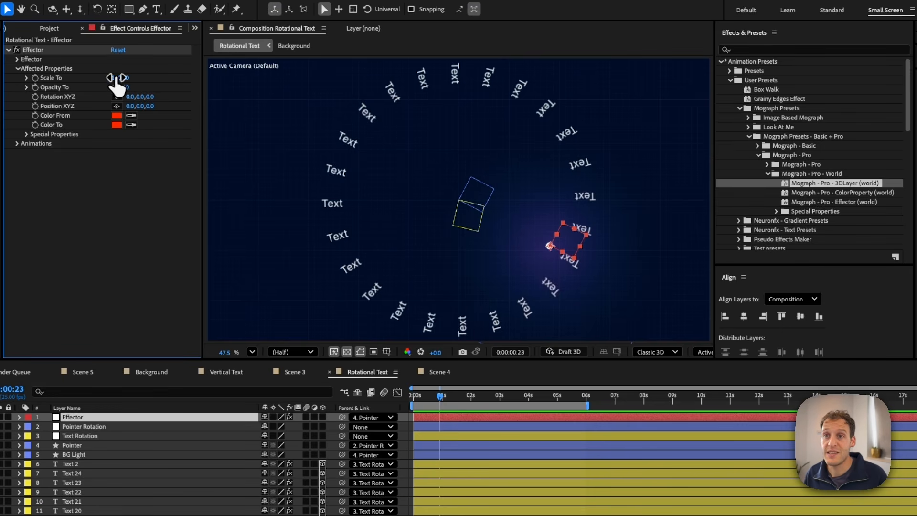
left_click_drag(115, 80, 127, 79)
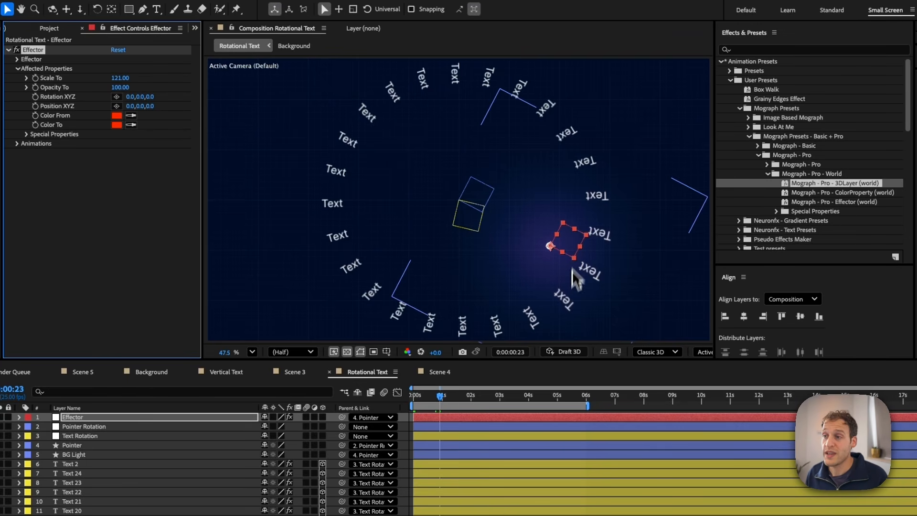
left_click(17, 59)
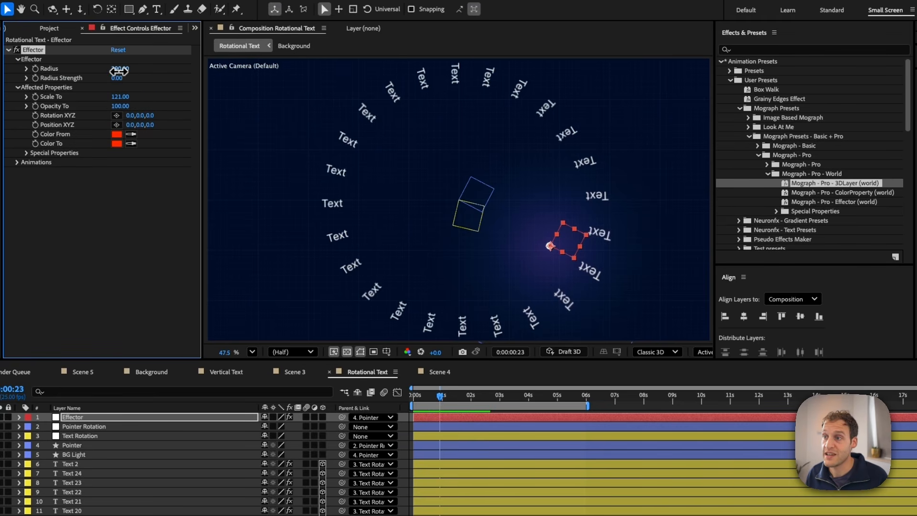
left_click_drag(119, 71, 50, 79)
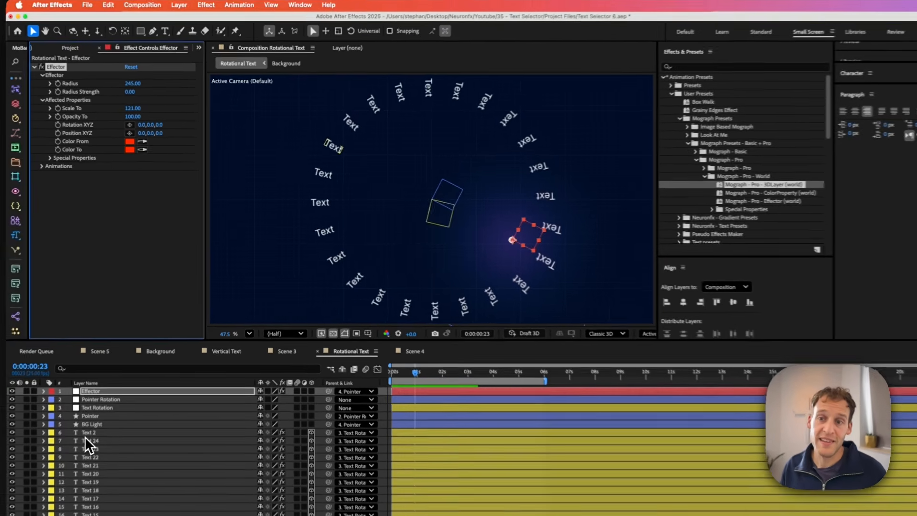
- Set the Opacity of all the ring's text layers to 20%
left_click(69, 464)
scroll(98, 458, "down", 5)
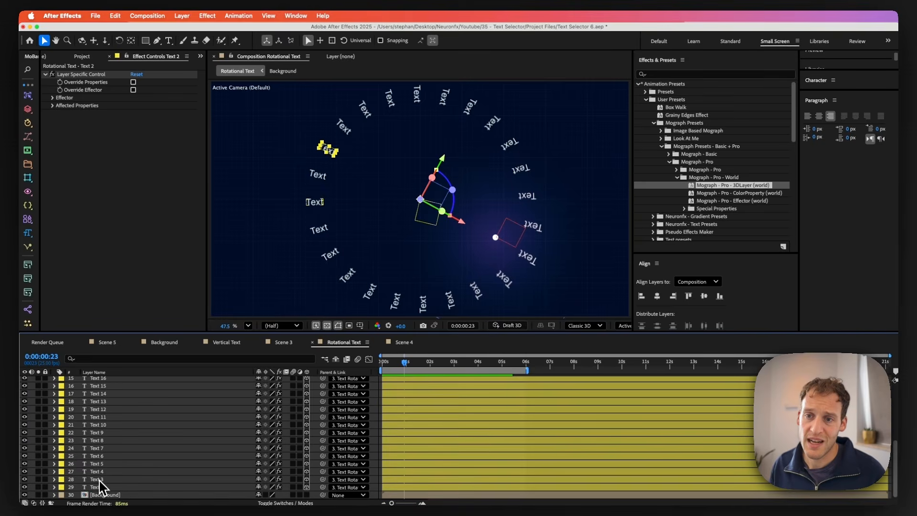
left_click(101, 487, "shift")
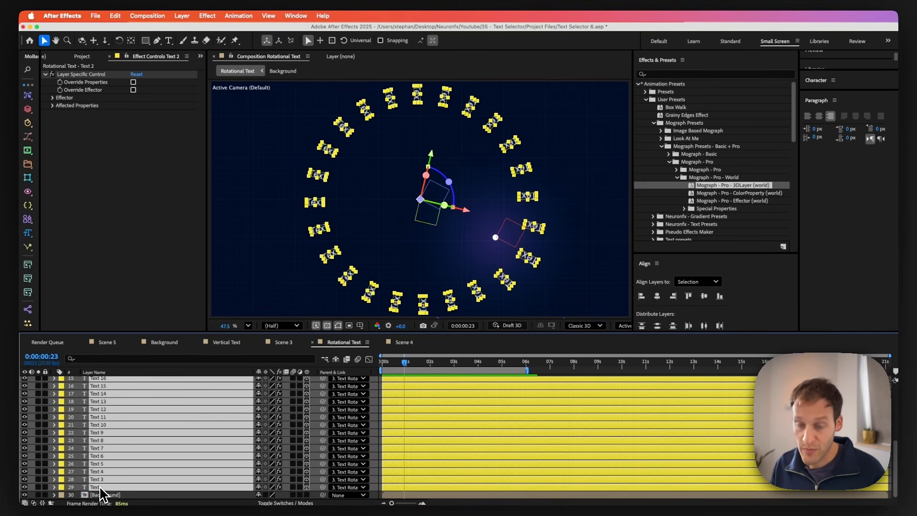
key("t")
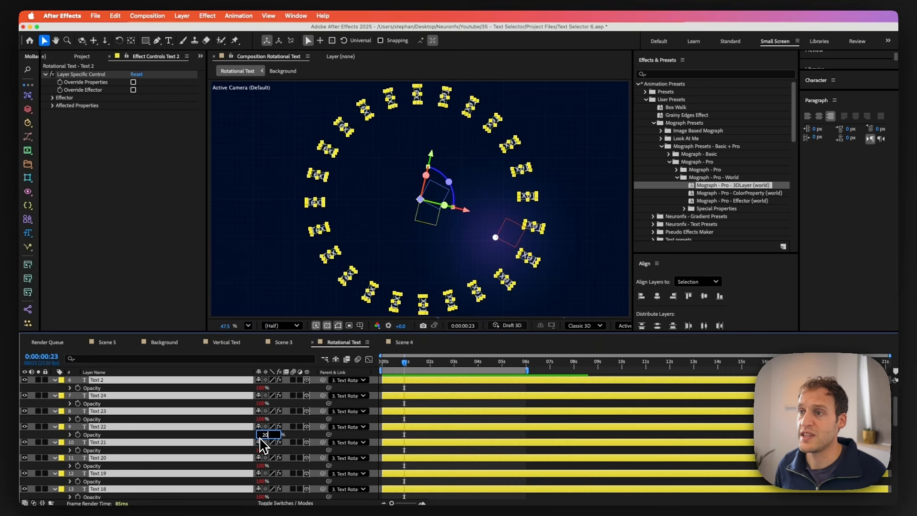
left_click(266, 434)
type("20")
key("Return")
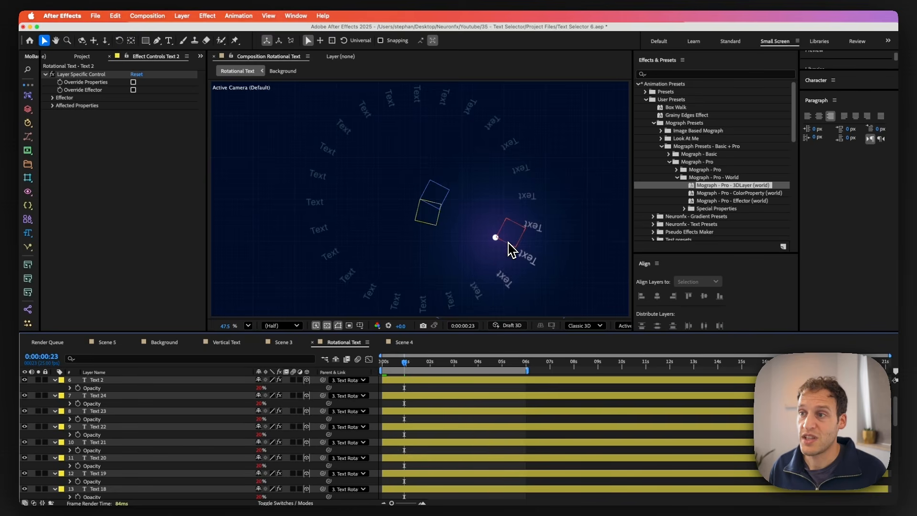
- Move the Effector null outward from the pointer toward the text, keep its Opacity To at 100, and preview the animation
left_click_drag(509, 237, 520, 244)
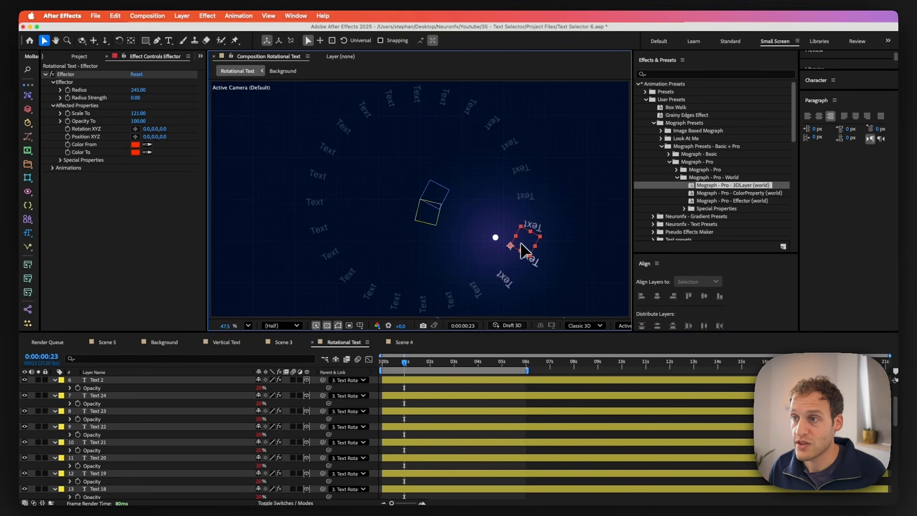
left_click(102, 381)
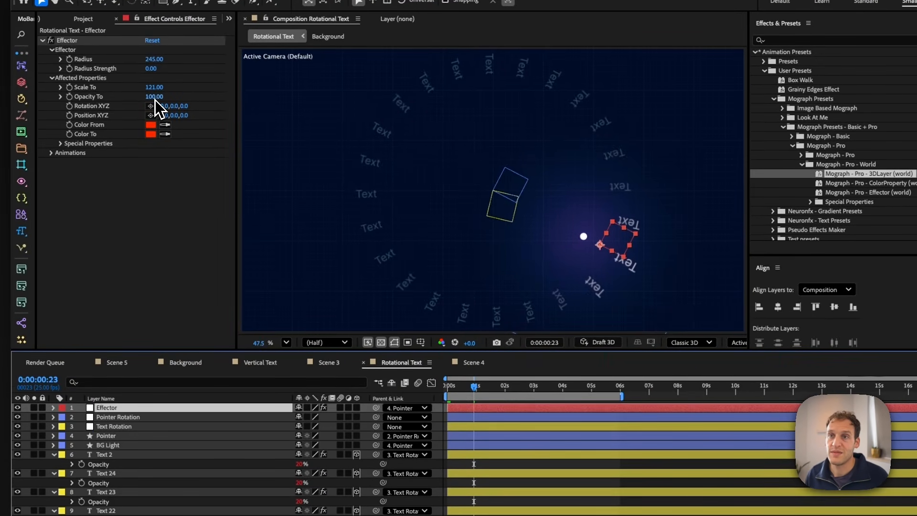
left_click(154, 98)
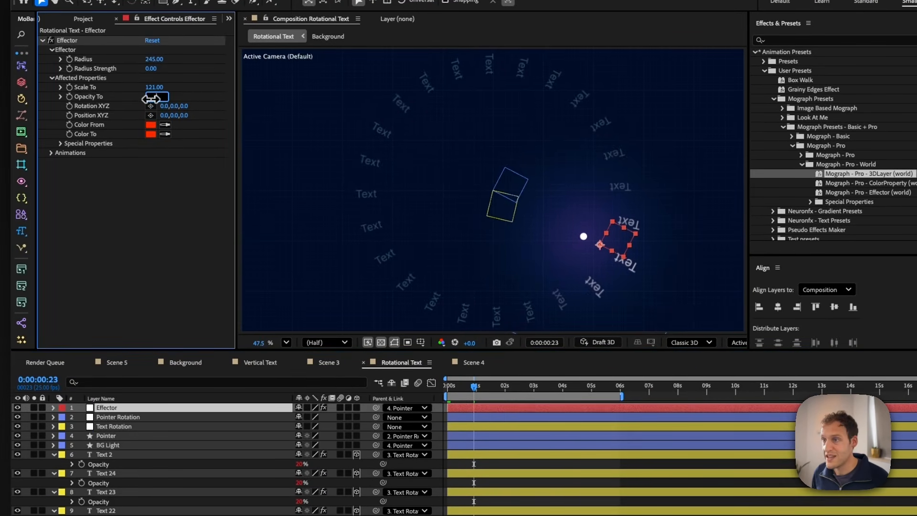
key("Return")
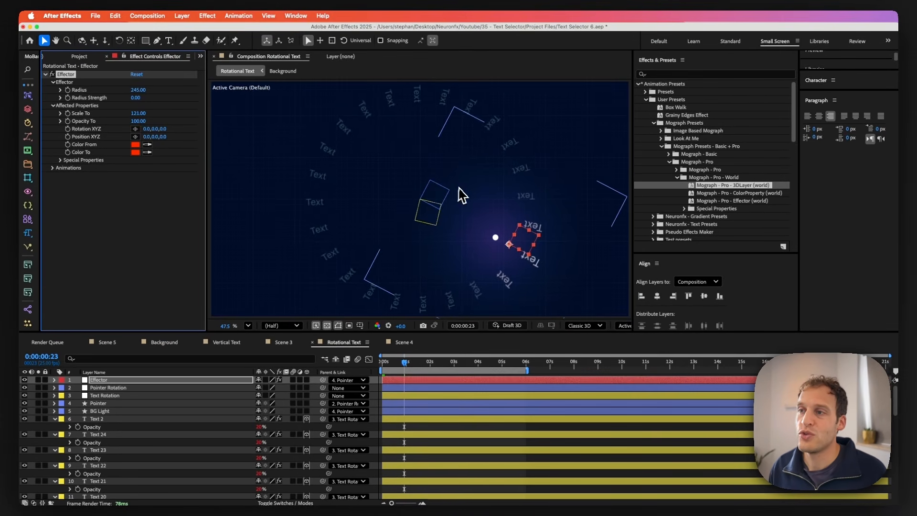
key("space")
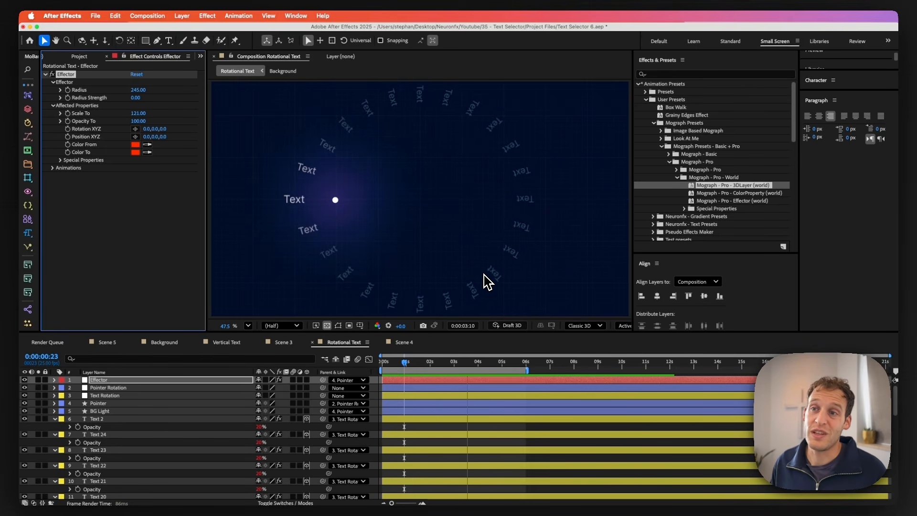
key("space")
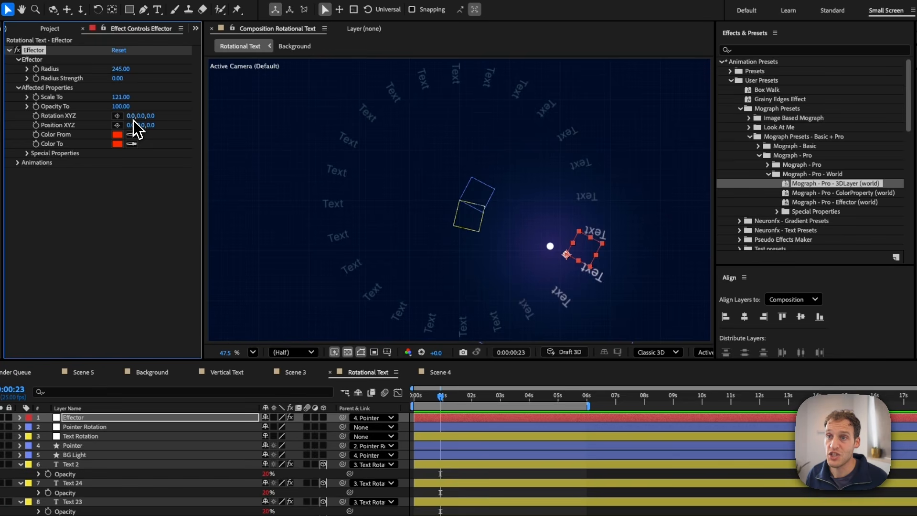
- Try a Rotation XYZ of 37, 5, 0 on the Effector, preview it, and undo the rotation change
left_click_drag(143, 118, 157, 134)
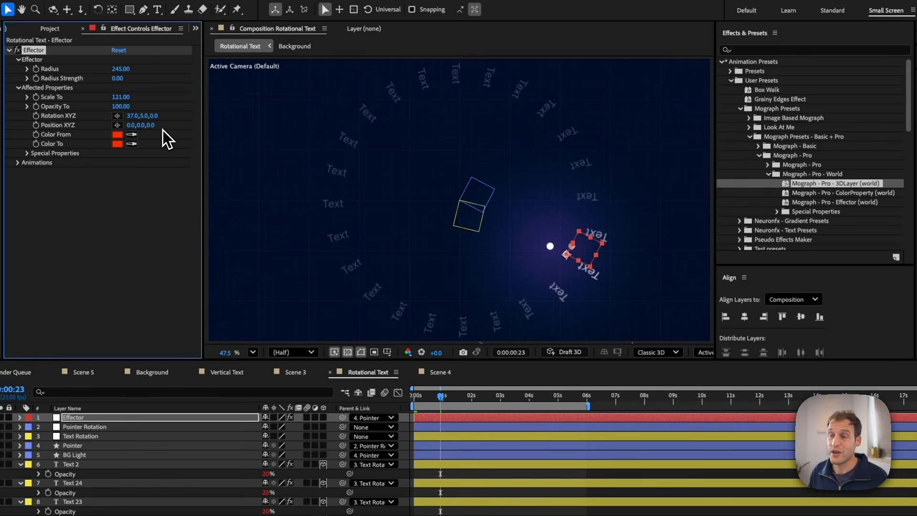
key("space")
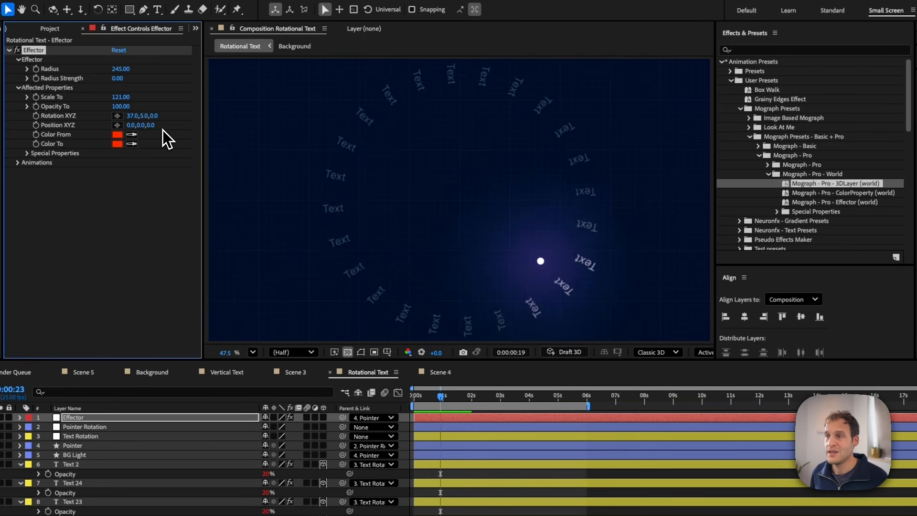
key("space")
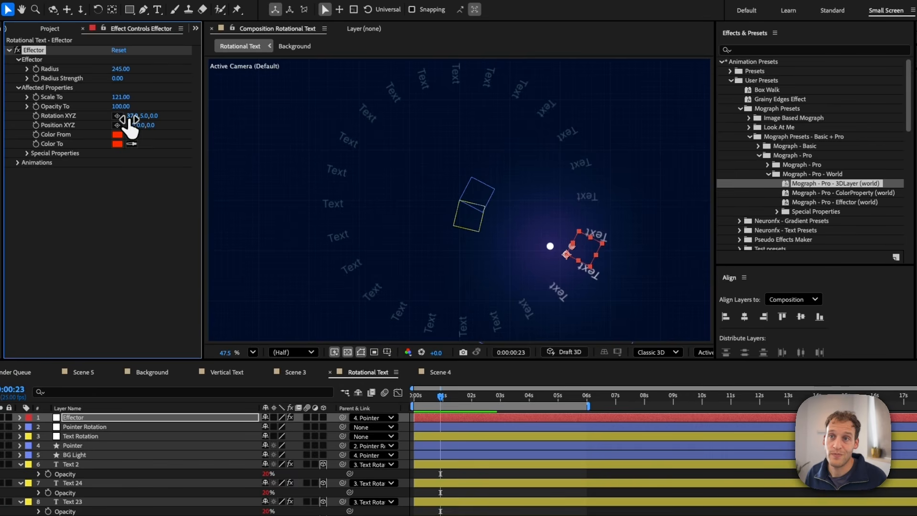
key("super+z")
key("super+z")
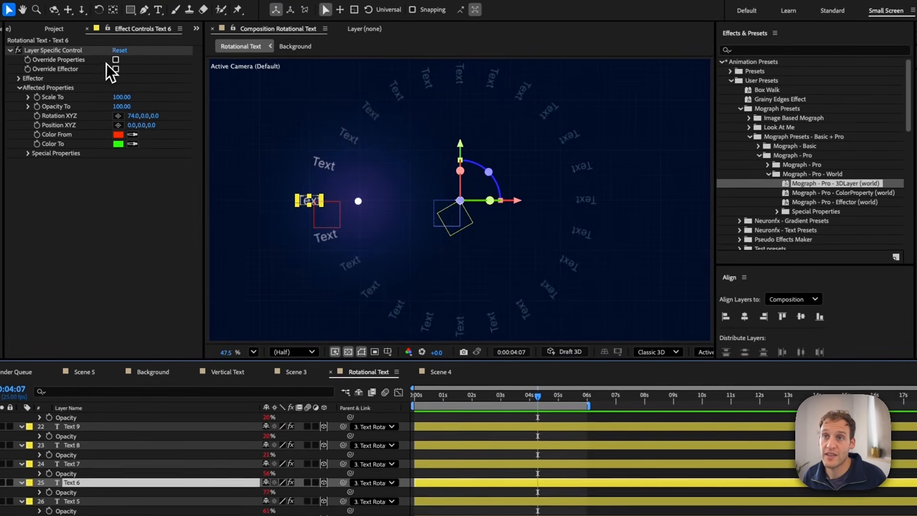
- Enable Override Properties on the Text 6 layer and set its X rotation to 0
left_click(116, 59)
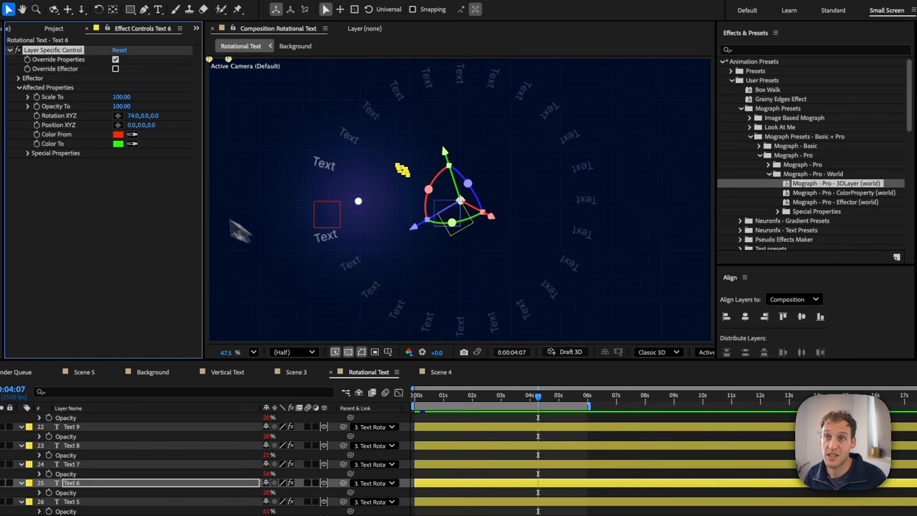
left_click(132, 116)
type("0")
key("Return")
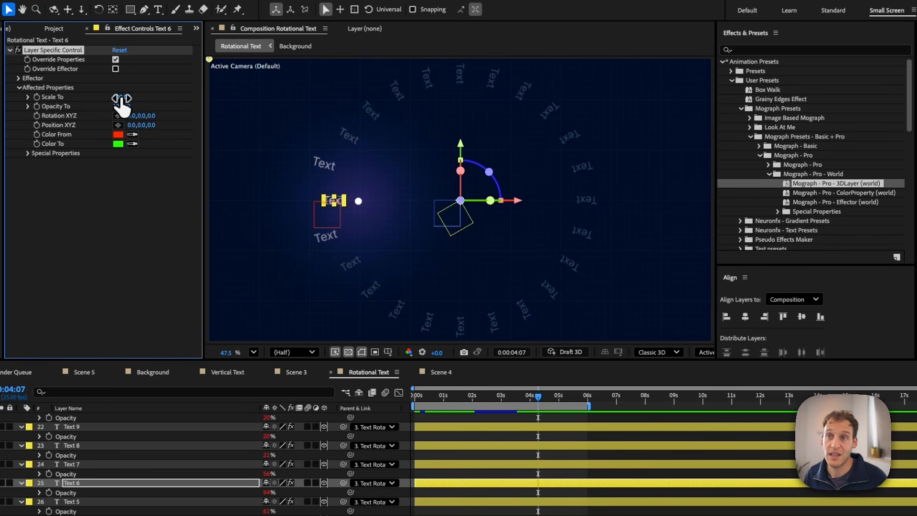
- Set Scale To to 60 in the Text 6 layer's Layer Specific Control
left_click_drag(121, 97, 118, 115)
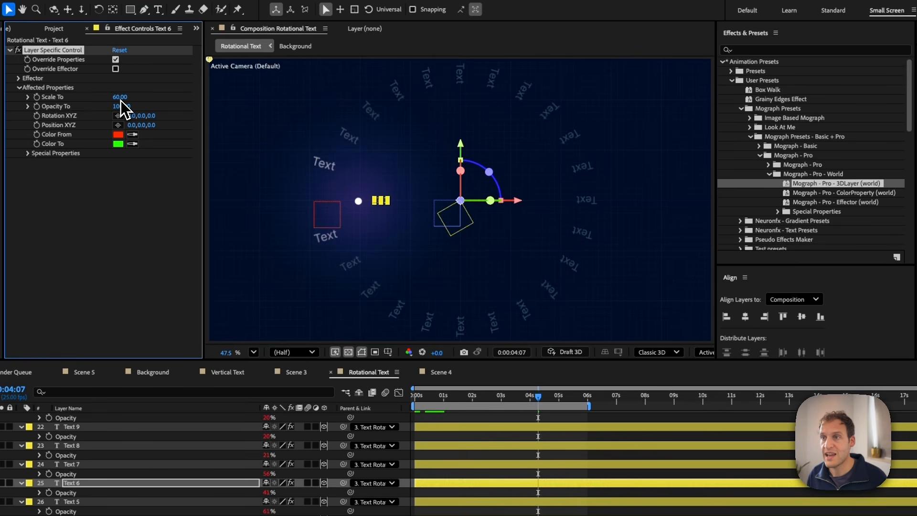
left_click(395, 477)
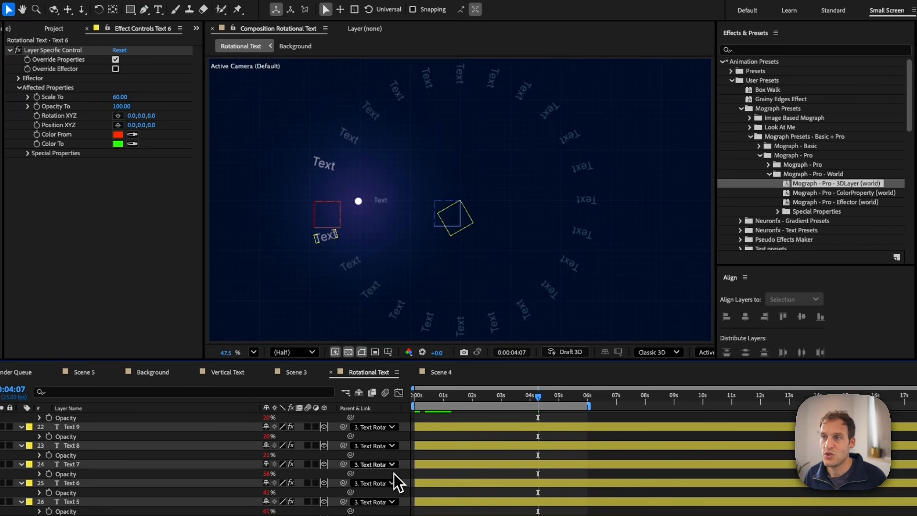
left_click(94, 448)
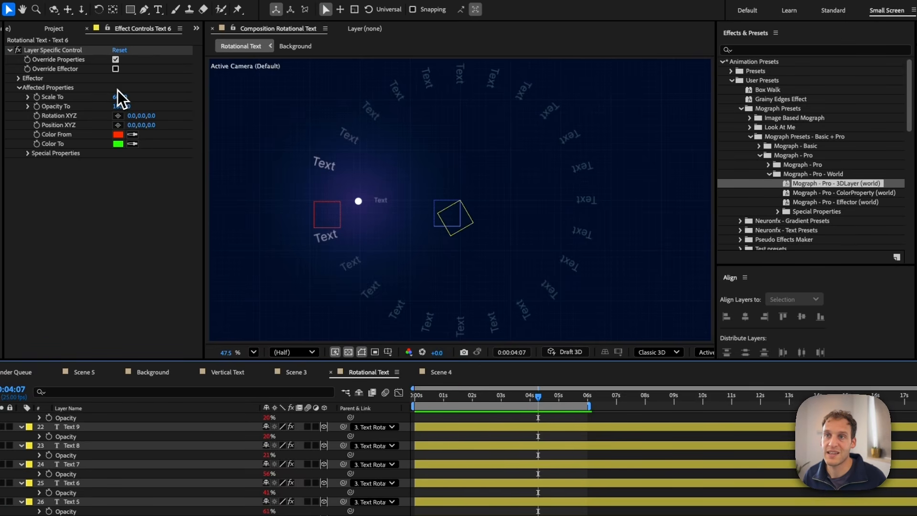
- Show the Effector layer's settings, move to about 1 second 16 frames and preview the rotating text ring's animation
scroll(116, 473, "up", 10)
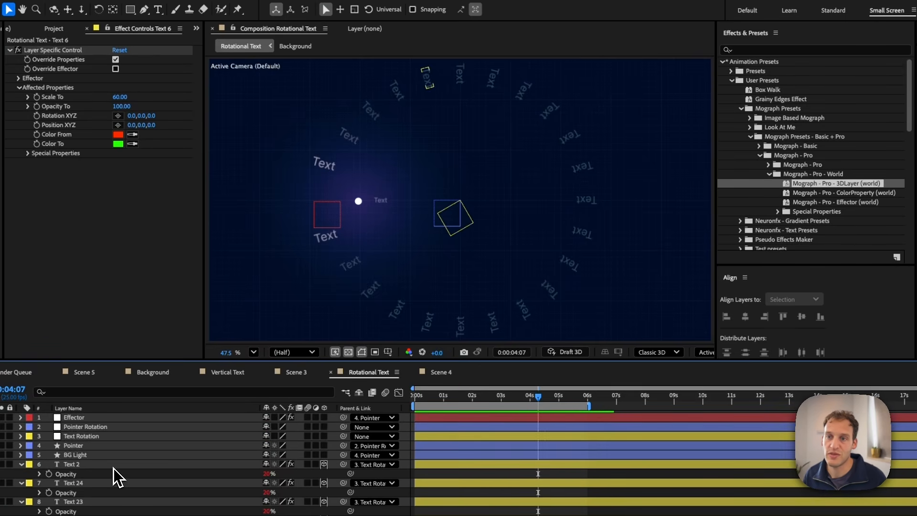
left_click(73, 418)
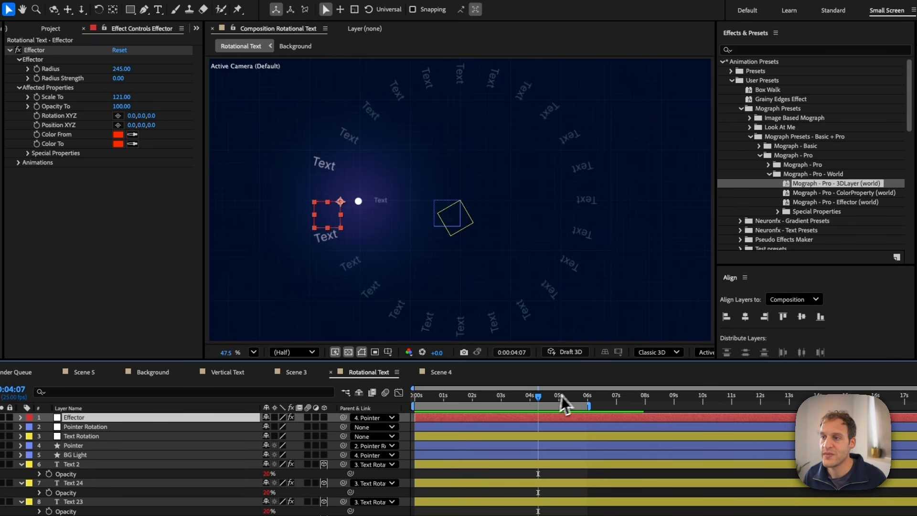
left_click_drag(561, 395, 460, 398)
key("space")
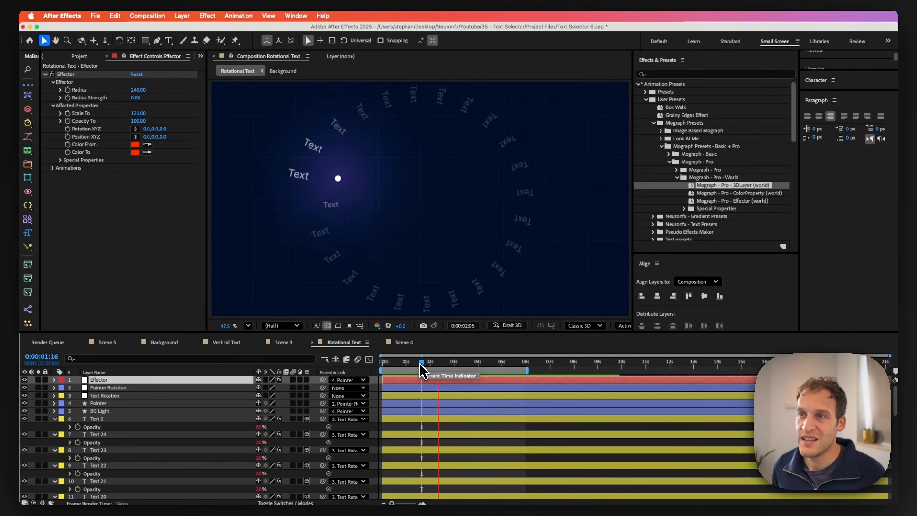
key("space")
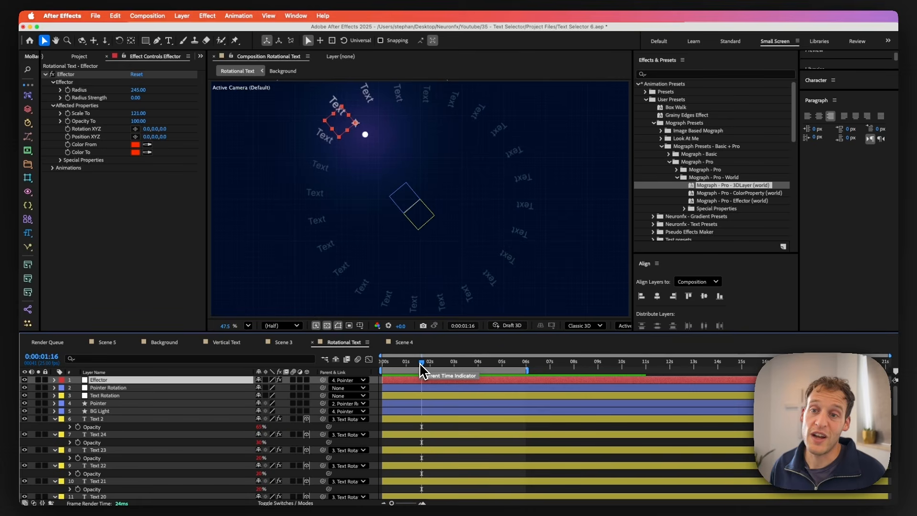
left_click(98, 434)
key("space")
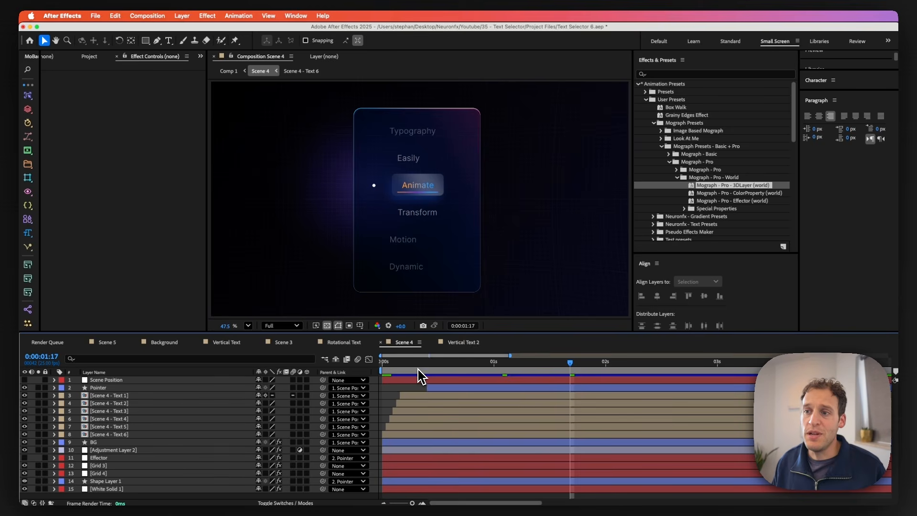
- Scrub through the Scene 4 composition to examine how the pointer highlights each word with a button background and underline
left_click_drag(419, 376, 565, 381)
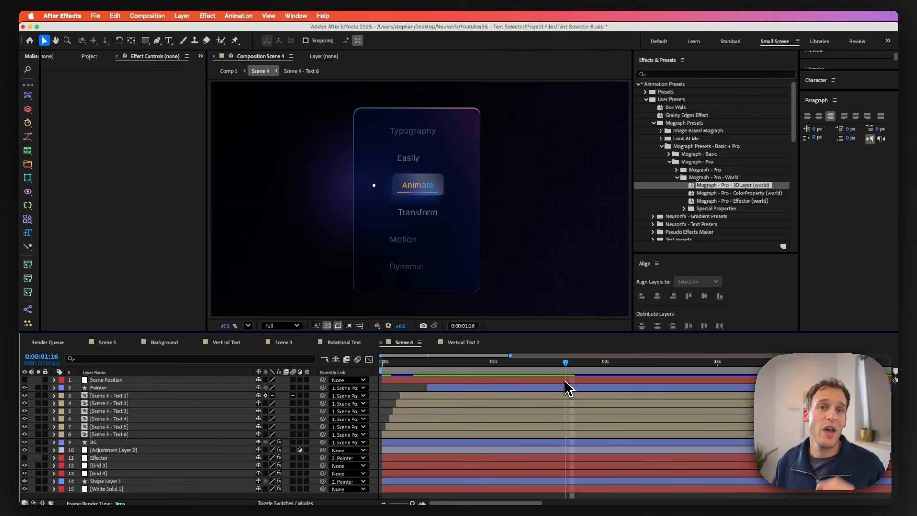
left_click_drag(564, 381, 696, 386)
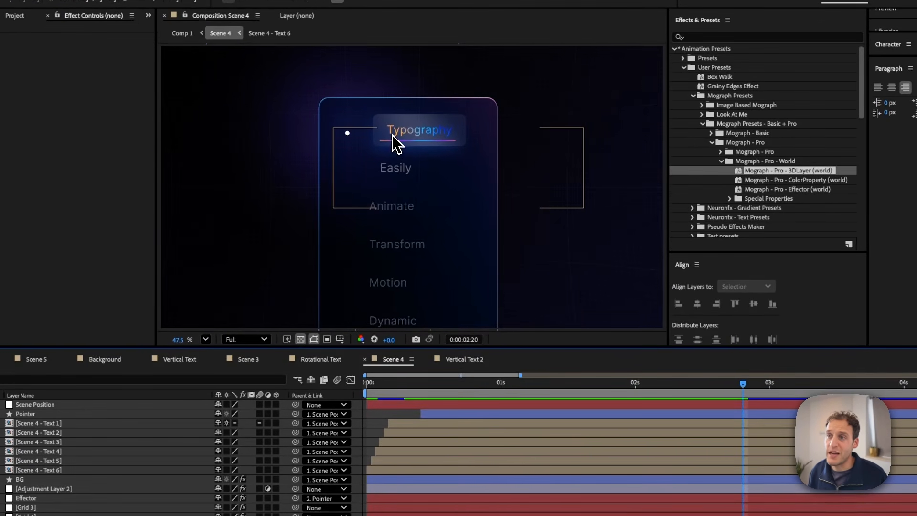
left_click_drag(741, 385, 792, 403)
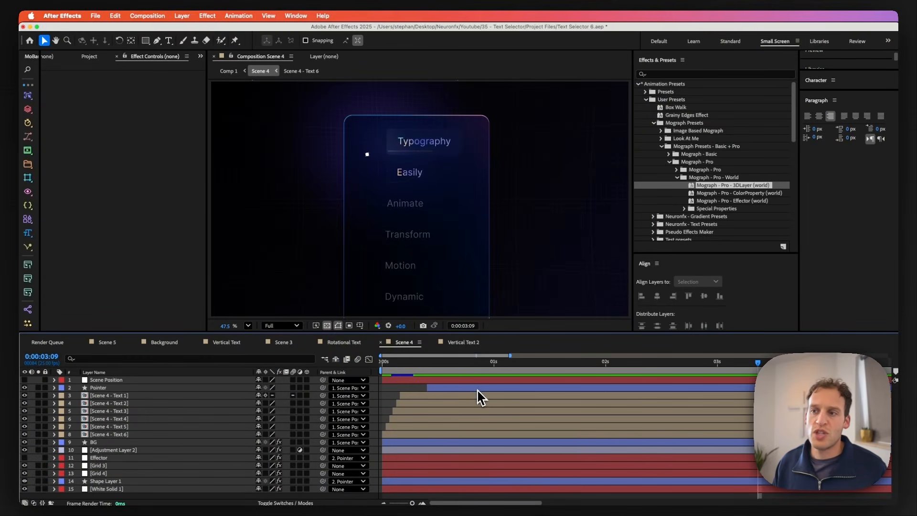
- Delete all the text layers from the Vertical Text 2 composition and collapse the Effector layer's properties
left_click(459, 347)
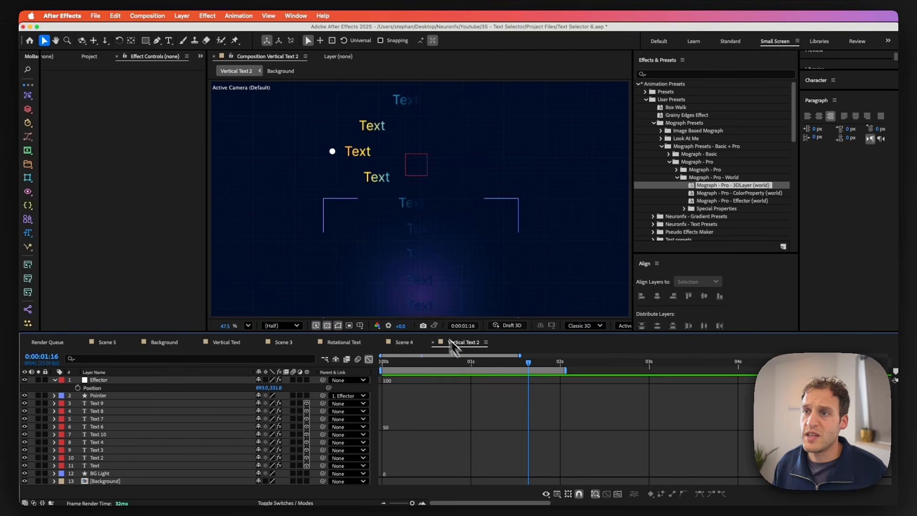
left_click(123, 402)
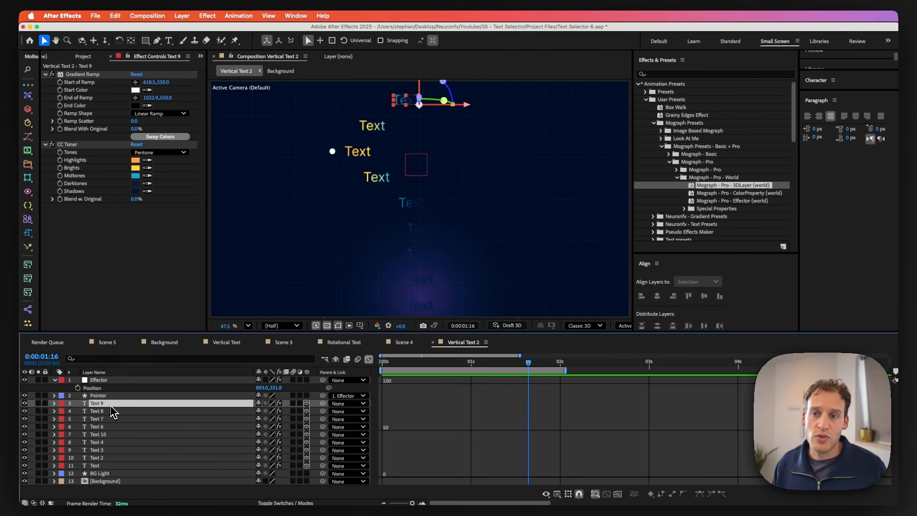
left_click(101, 465, "shift")
key("Delete")
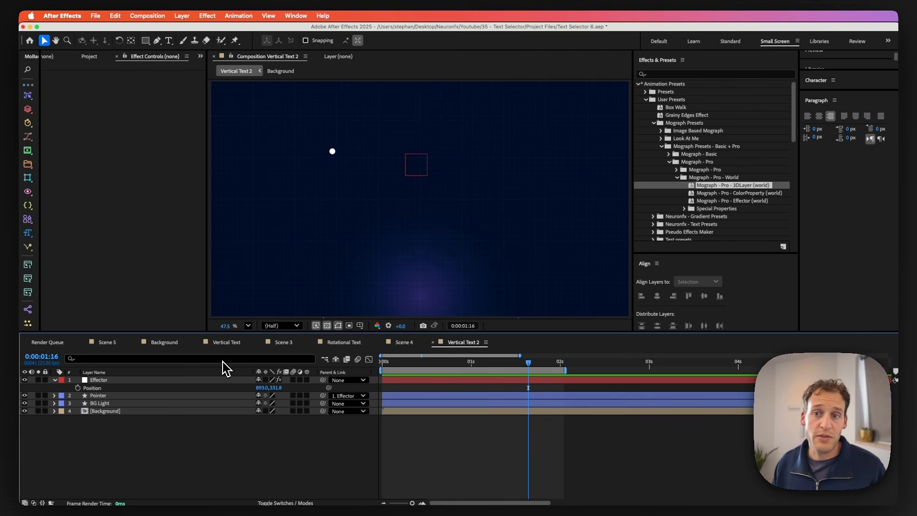
left_click(55, 380)
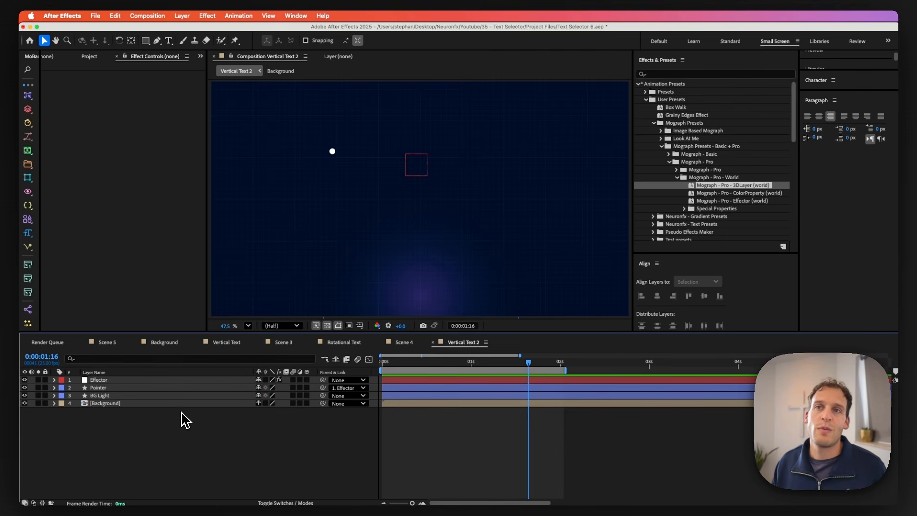
- Add a text layer reading "Button" and centre it horizontally and vertically in the composition
left_click(168, 40)
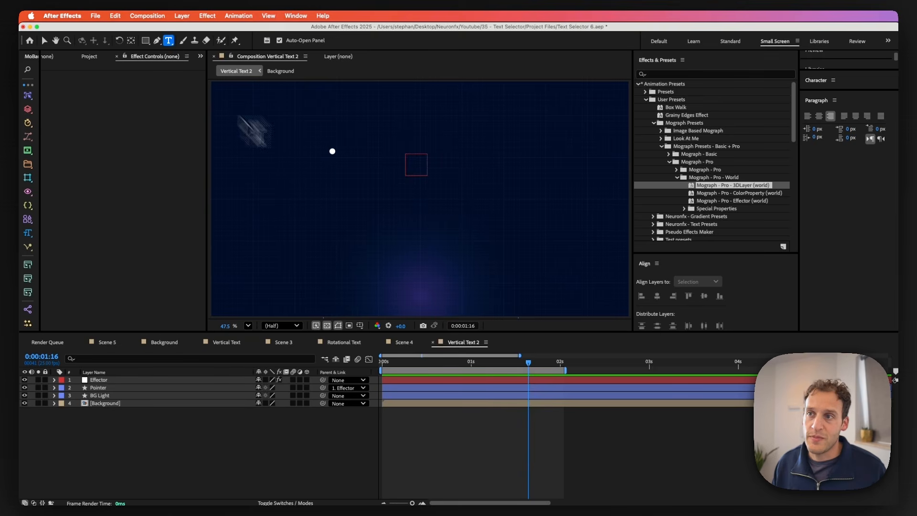
left_click(394, 201)
type("B")
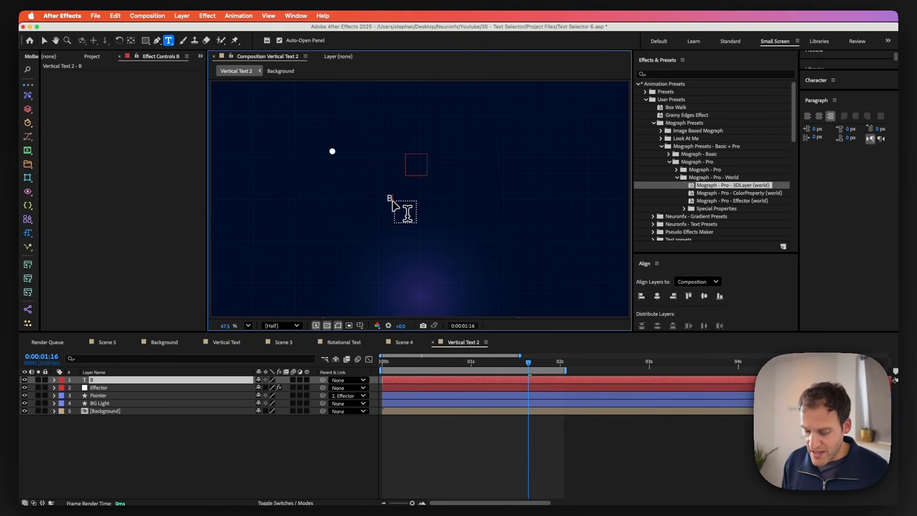
type("ut")
key("BackSpace")
type("utton")
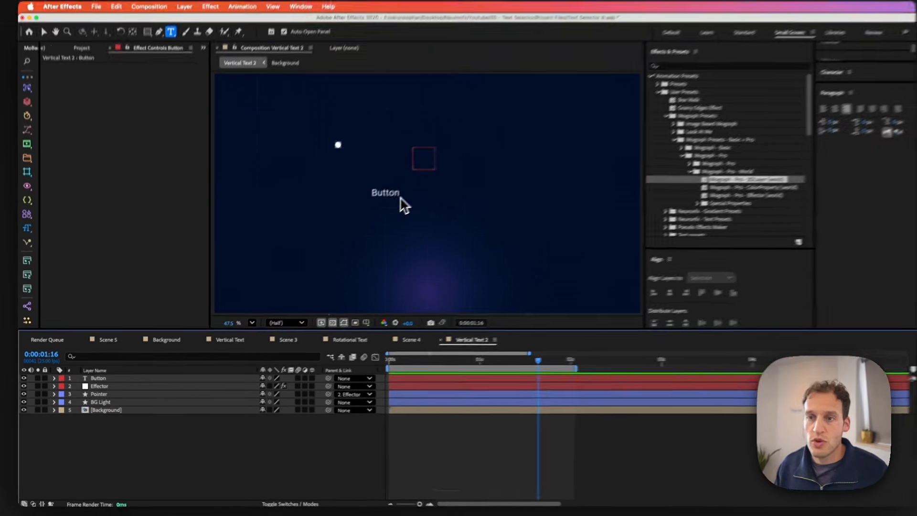
key("Escape")
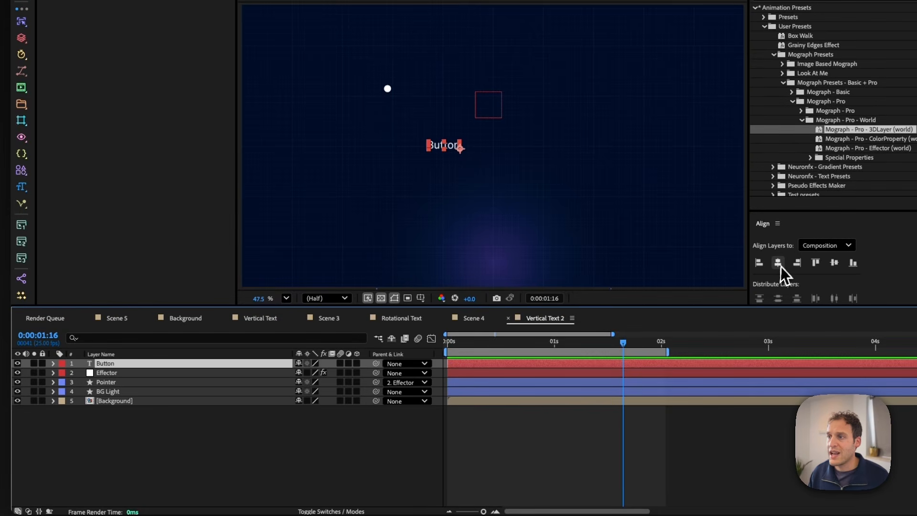
left_click(782, 264)
left_click(829, 265)
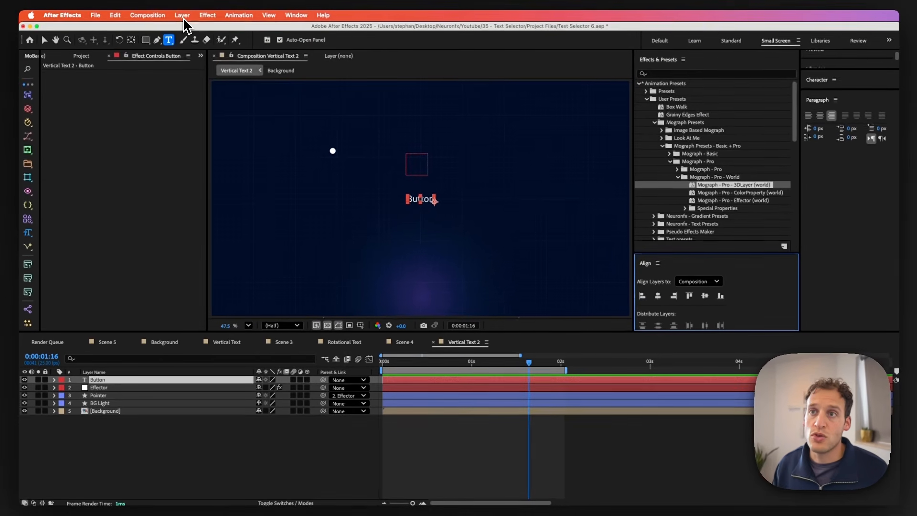
- Pre-compose the Button layer as "Button Text 1" with the new composition opened, and turn off the transparency grid
left_click(207, 0)
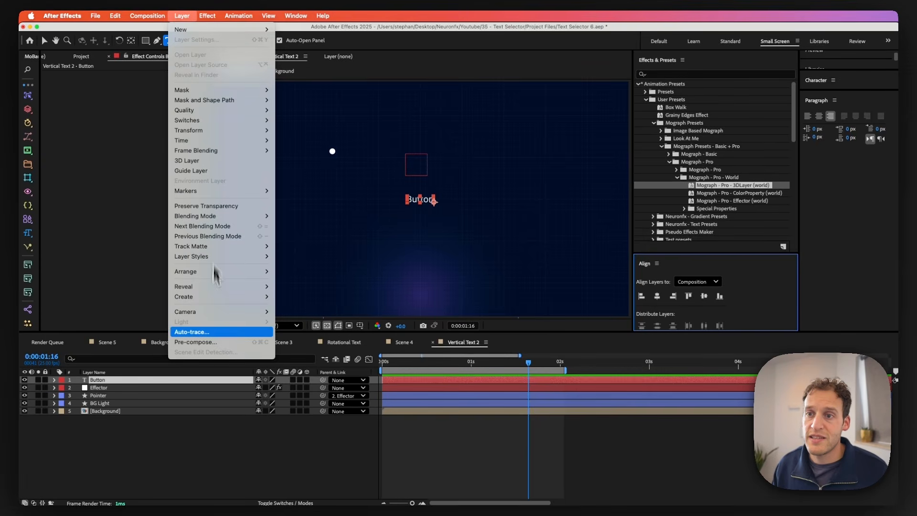
left_click(218, 342)
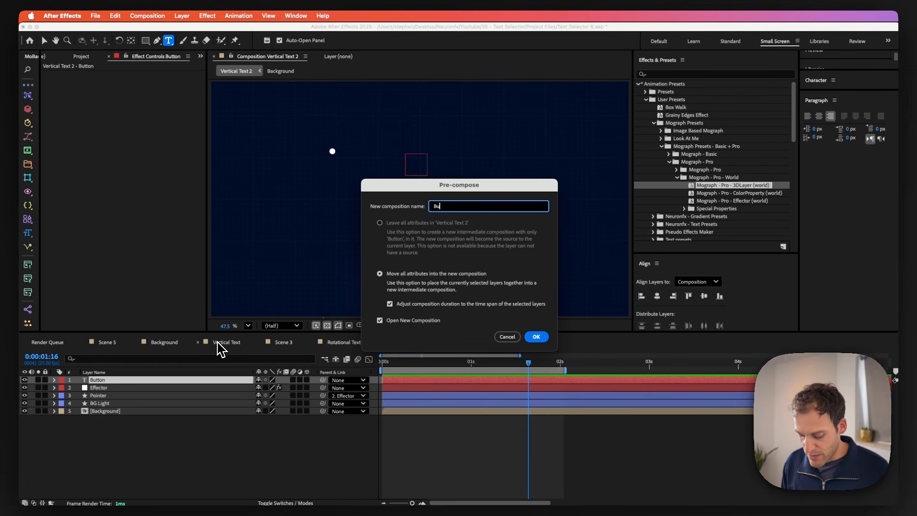
type("Button Text 1")
key("Return")
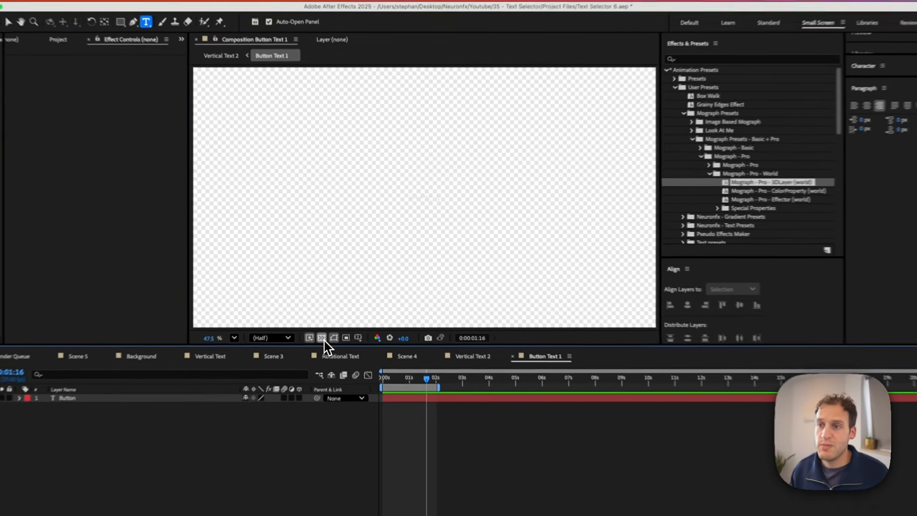
left_click(326, 325)
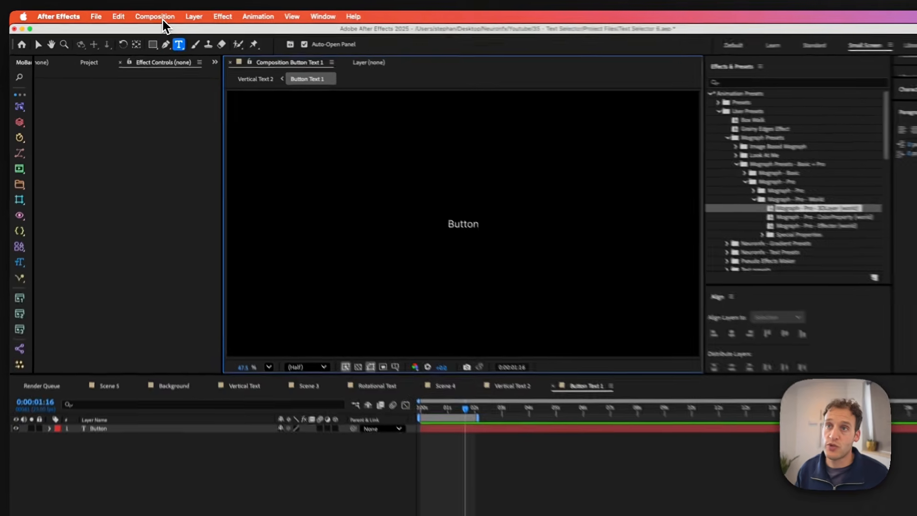
- Resize the Button Text 1 composition to a height of 200 px with the 16:9 aspect ratio locked
left_click(154, 18)
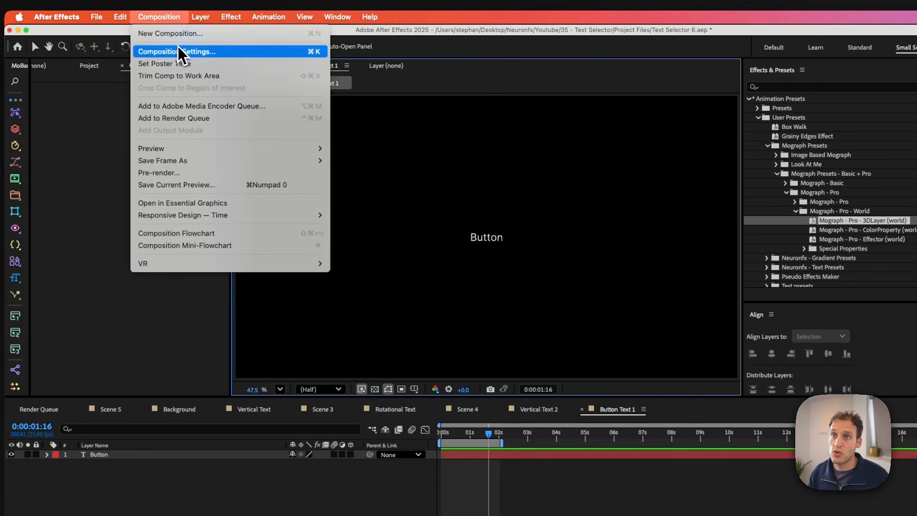
left_click(181, 51)
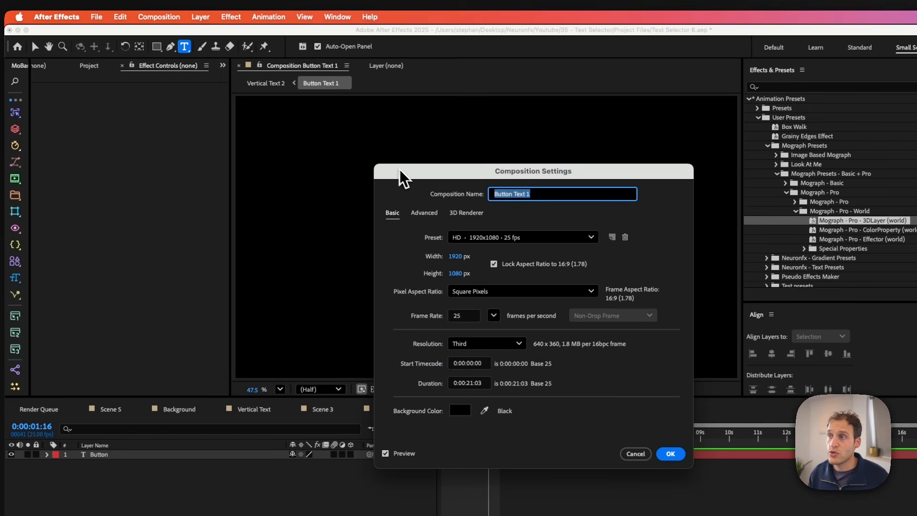
left_click_drag(398, 171, 653, 130)
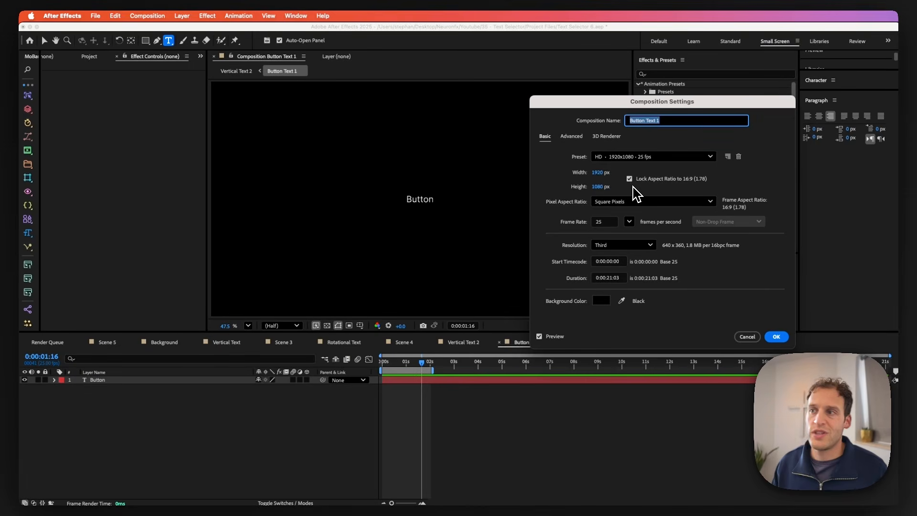
left_click(599, 187)
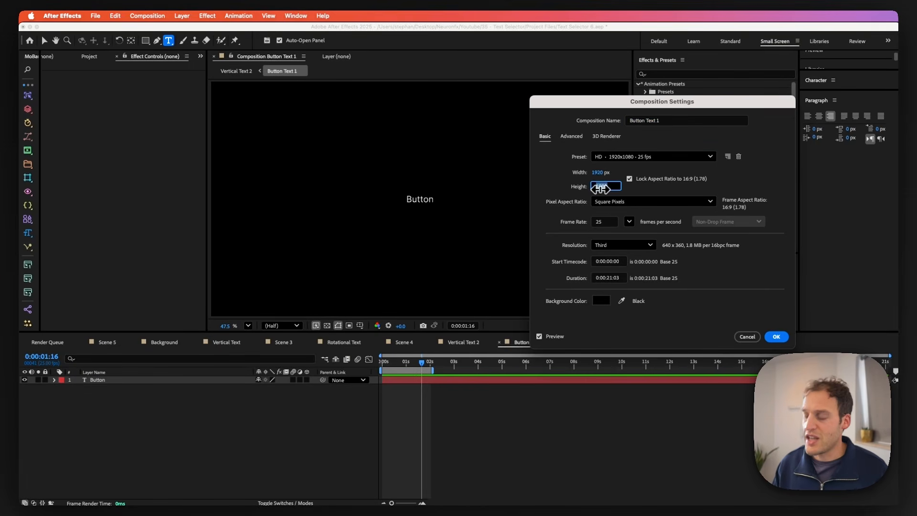
type("20")
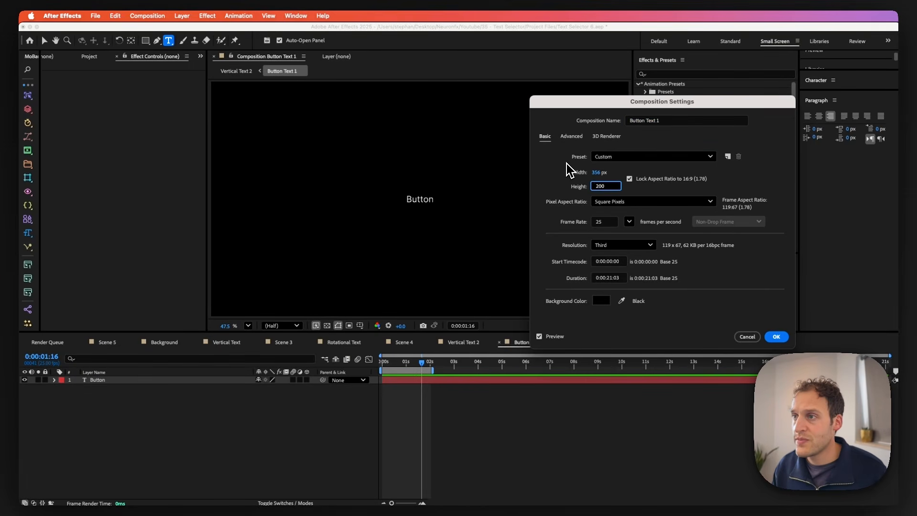
left_click(567, 163)
left_click(777, 337)
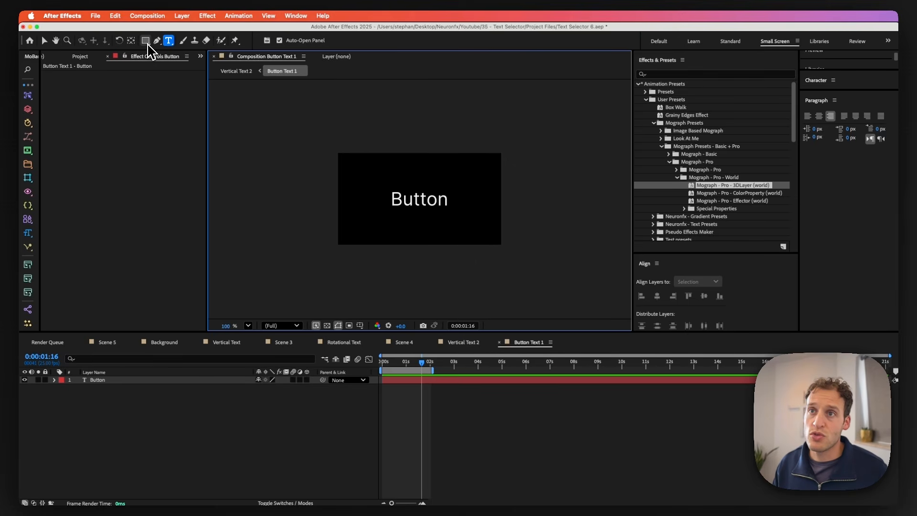
- Add a rounded rectangle shape layer filling the Button Text 1 composition and name it BG
left_click(146, 40)
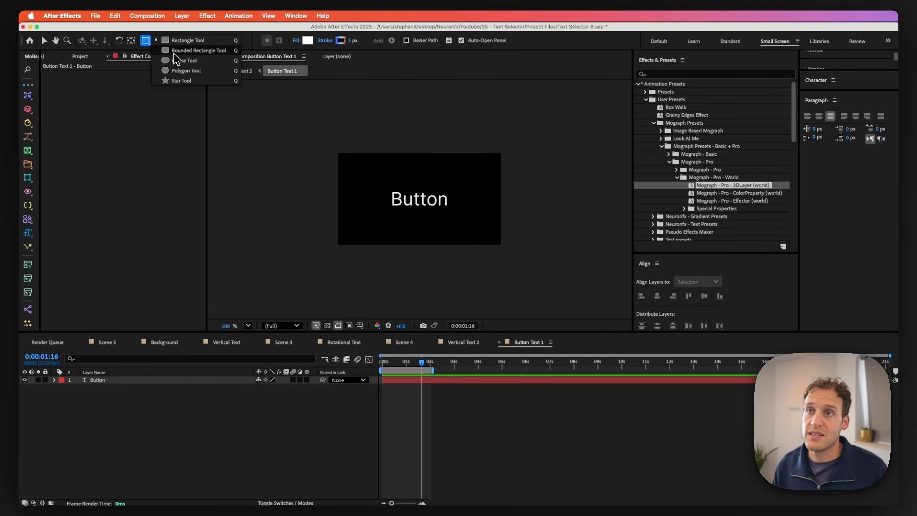
left_click(175, 52)
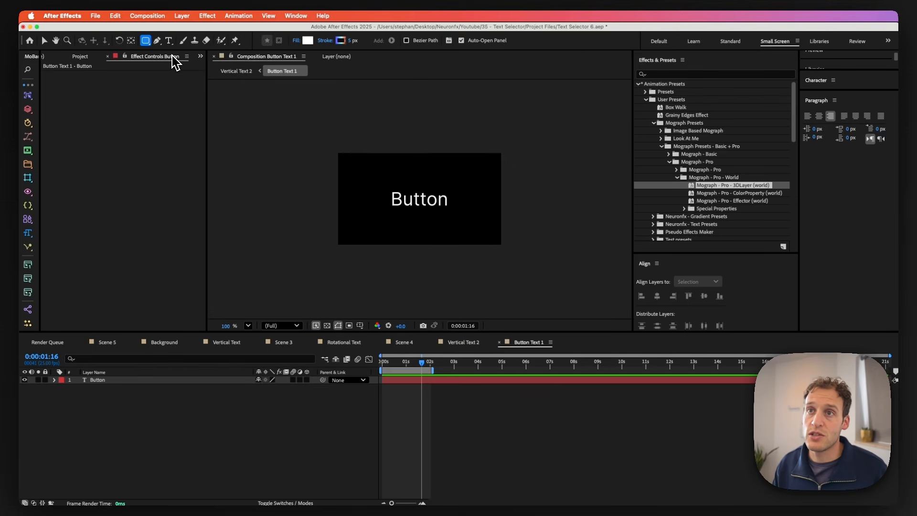
double_click(146, 41)
key("Return")
type("BG")
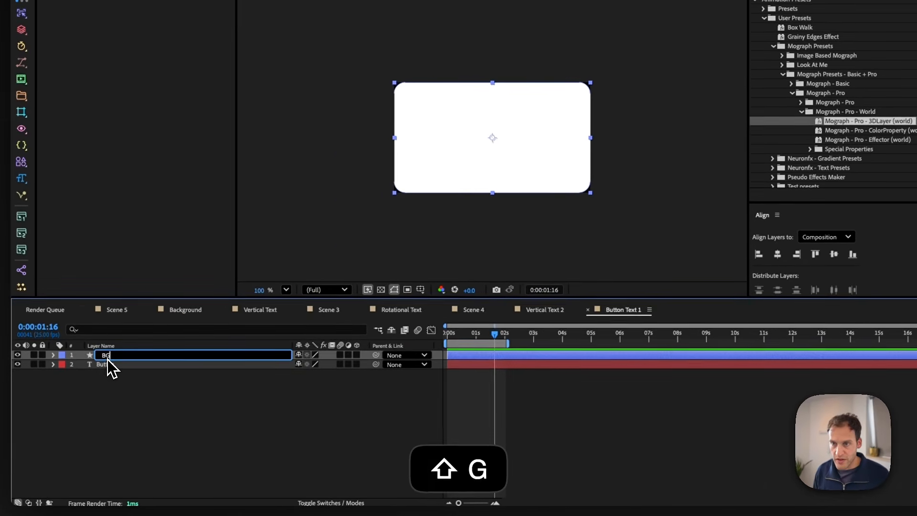
key("Return")
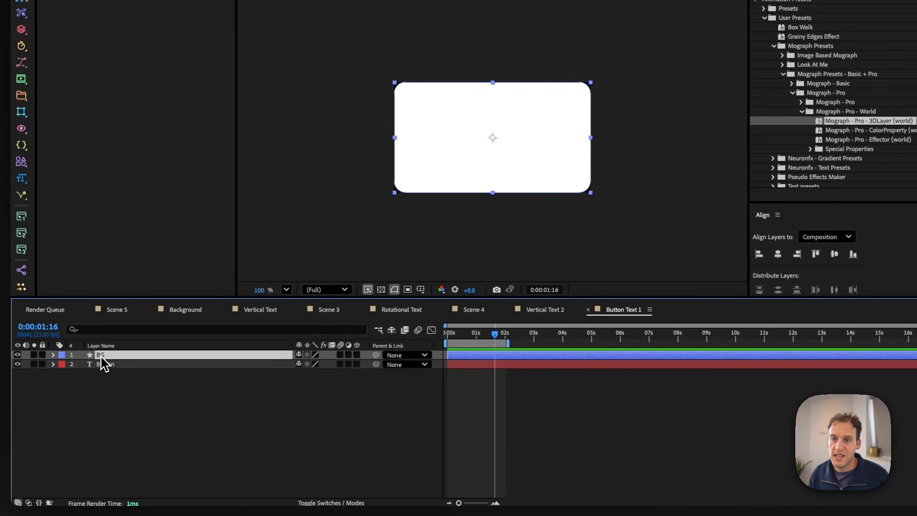
- Move the BG layer below the Button text and reveal its modified properties
left_click_drag(102, 364, 112, 382)
key("u")
key("u")
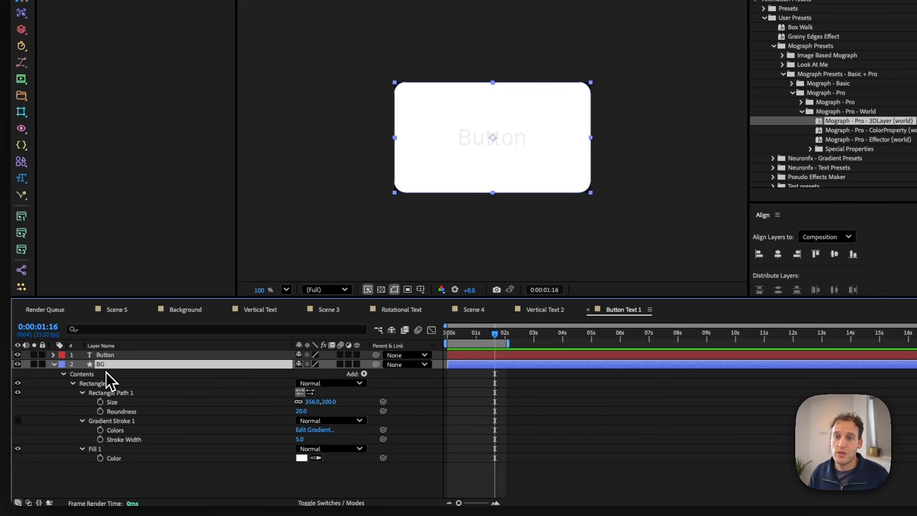
- Shrink the BG rectangle to 251 × 141 px and set its fill to dark grey 101010
left_click_drag(310, 402, 266, 409)
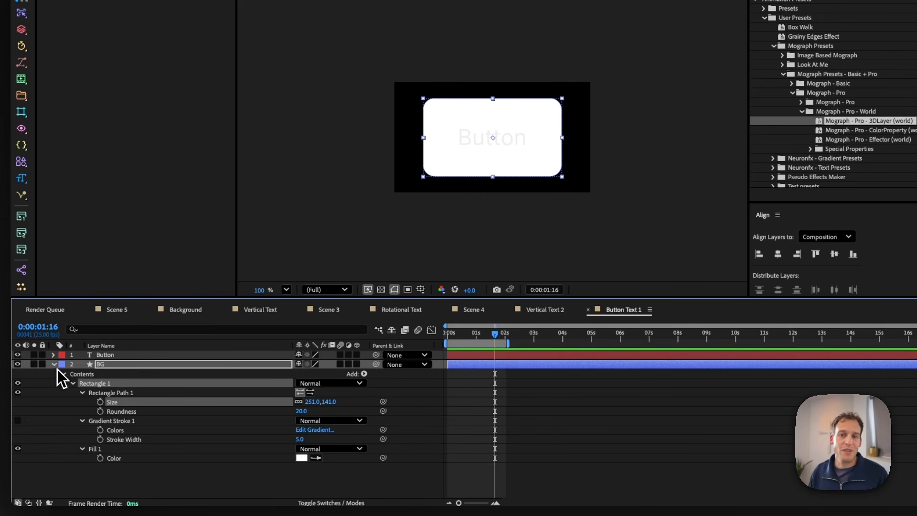
left_click(304, 459)
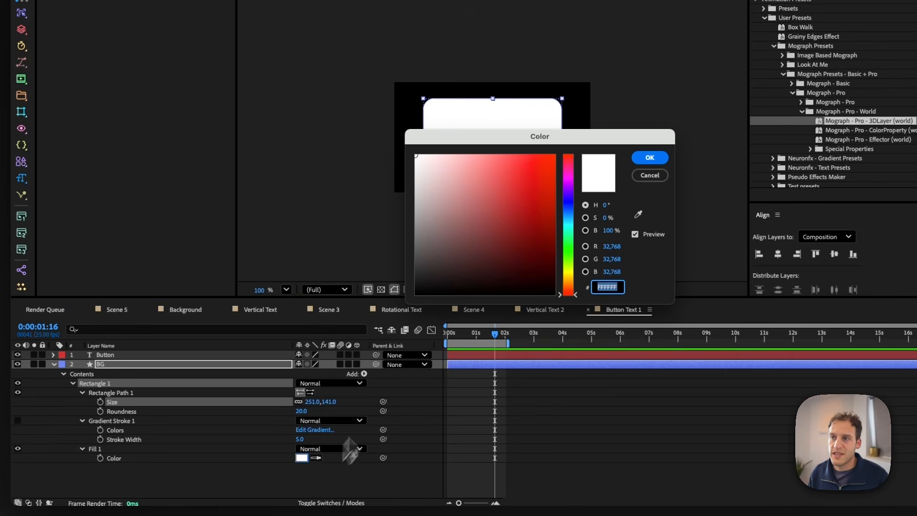
left_click_drag(442, 239, 411, 285)
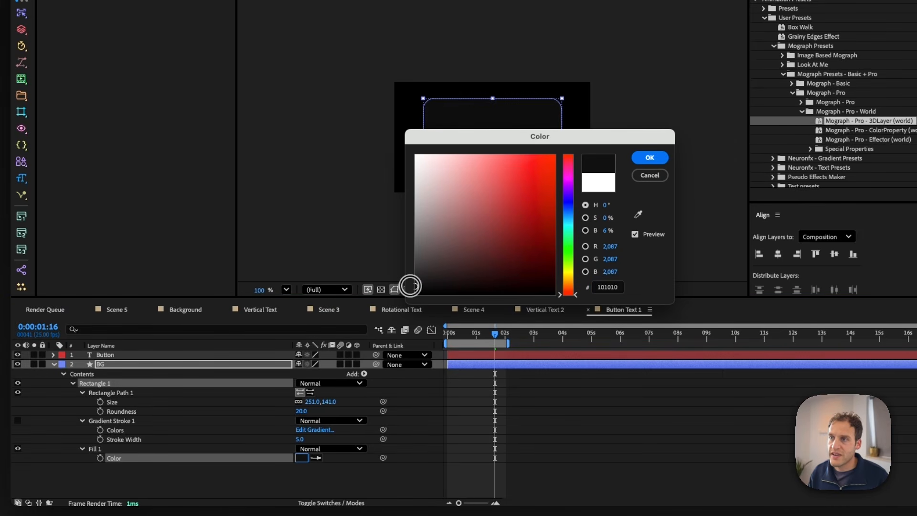
left_click(653, 161)
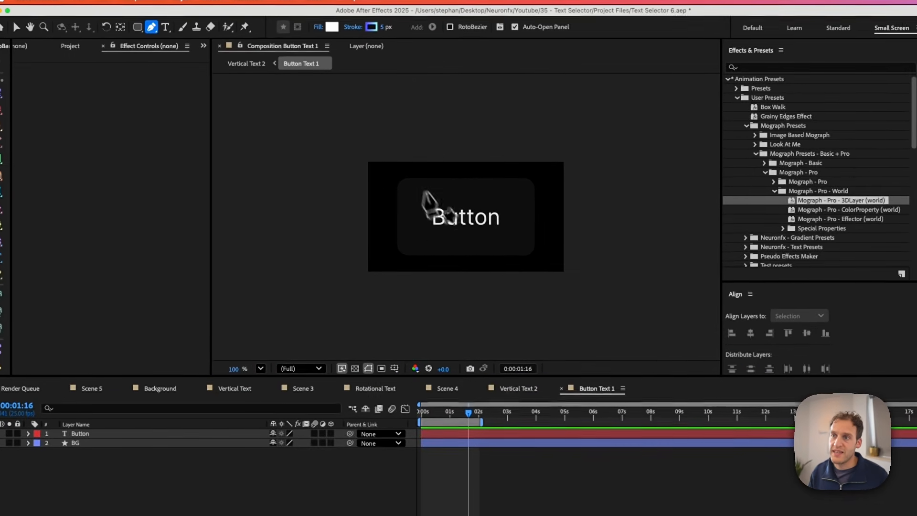
- Draw a straight horizontal line beneath the Button text with the Pen tool and name its layer Line
left_click(411, 238)
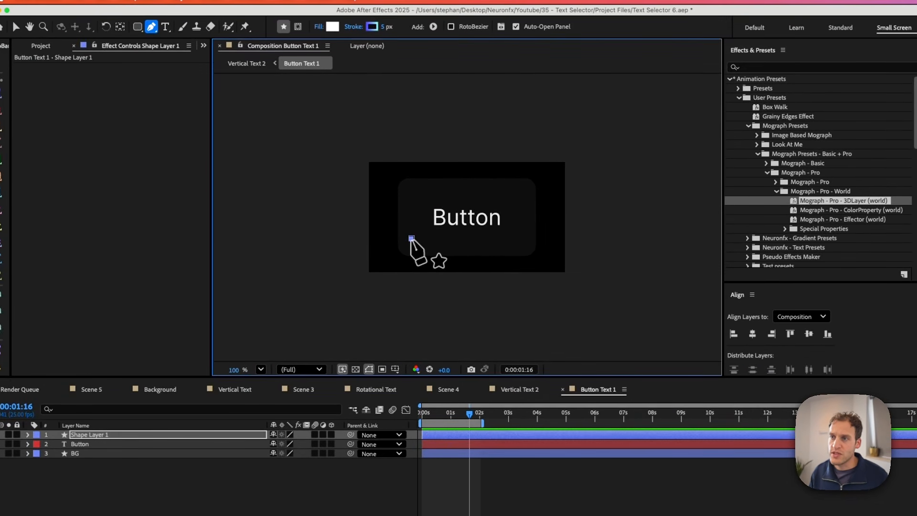
left_click(519, 238)
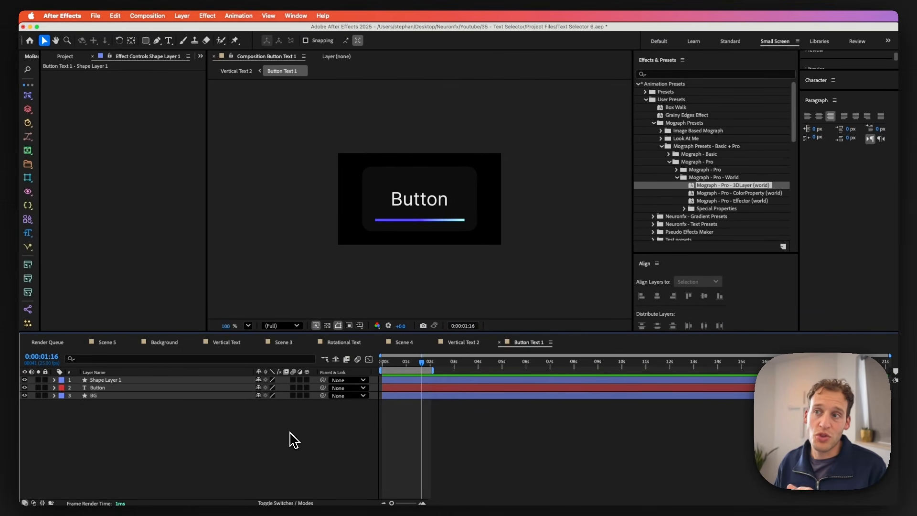
left_click(100, 380)
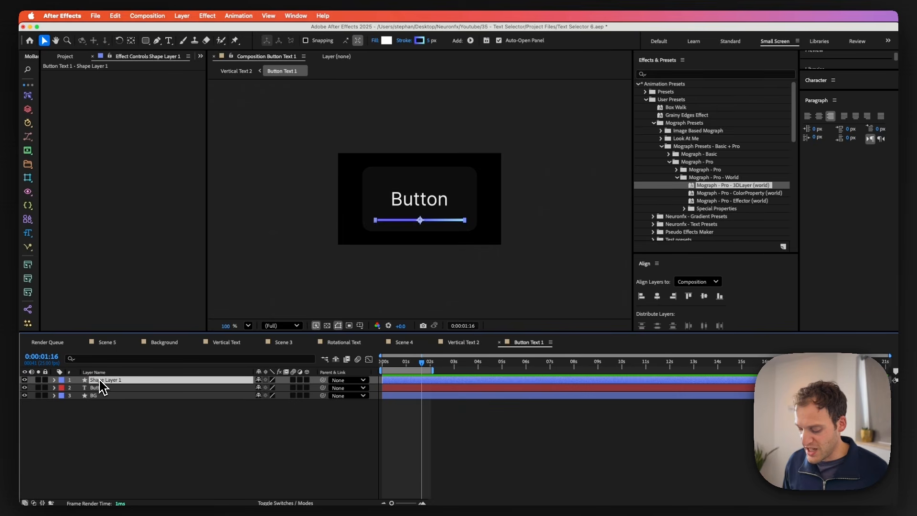
key("Return")
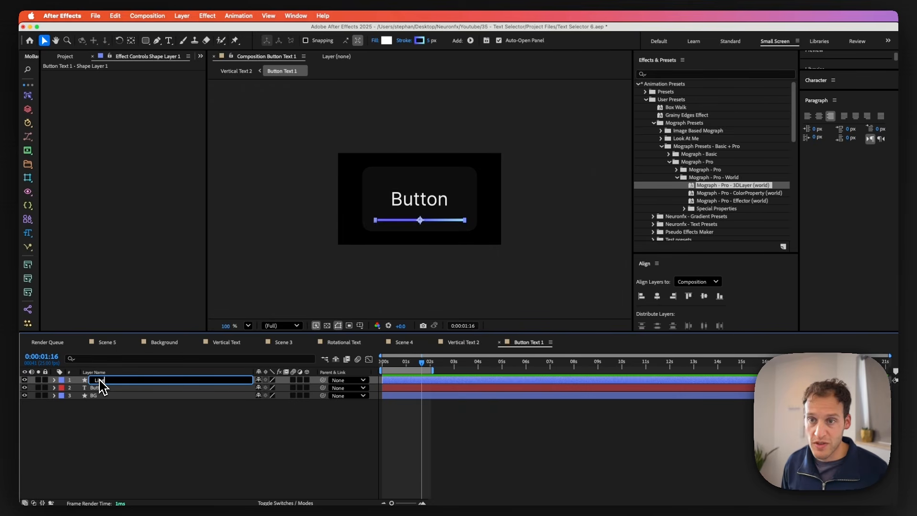
key("Return")
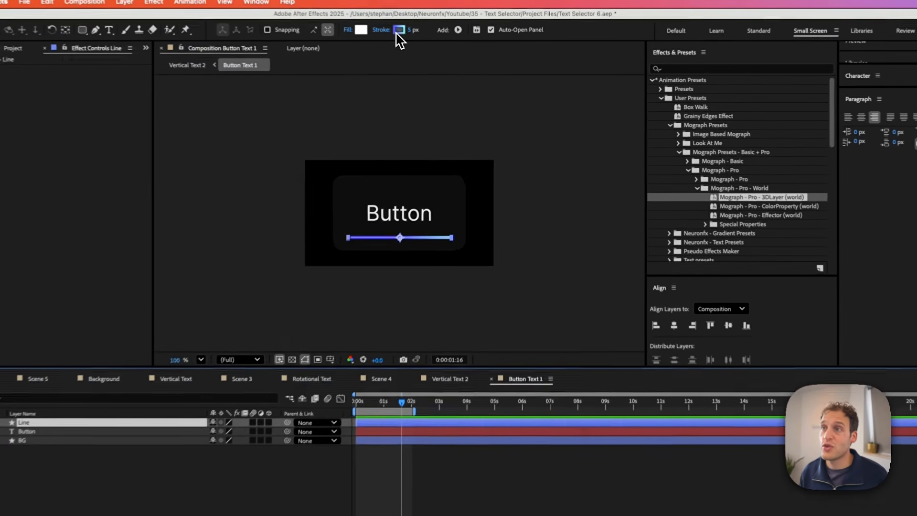
- Move the cyan stop of the Line layer's stroke gradient to 52.7% and add another colour stop at the gradient's end
left_click(419, 40)
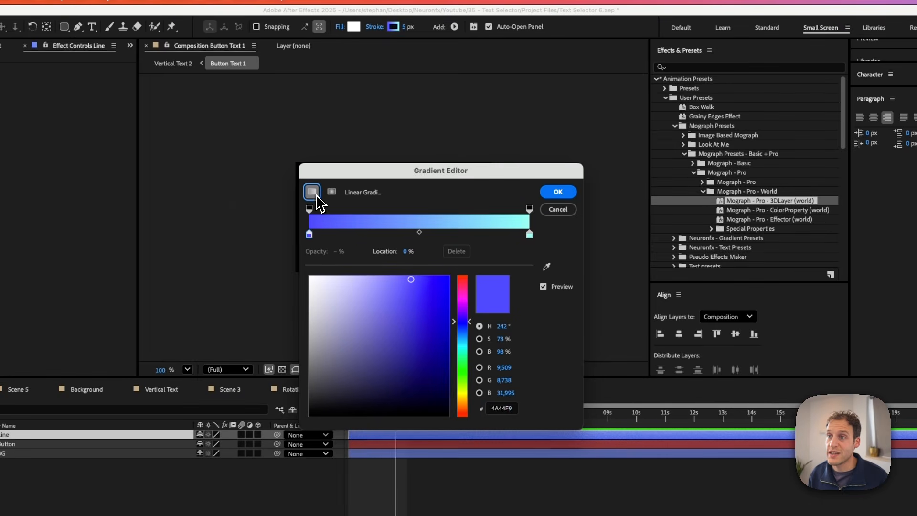
left_click_drag(348, 185, 497, 159)
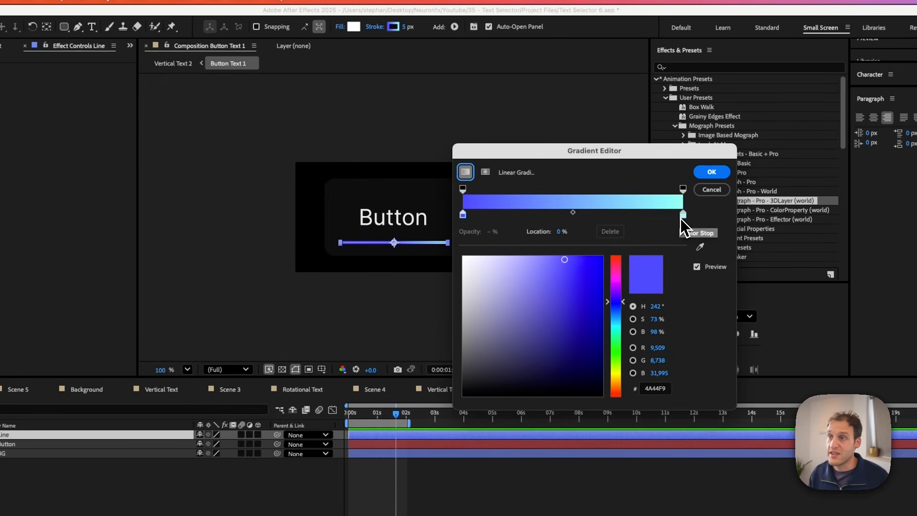
left_click_drag(683, 216, 580, 223)
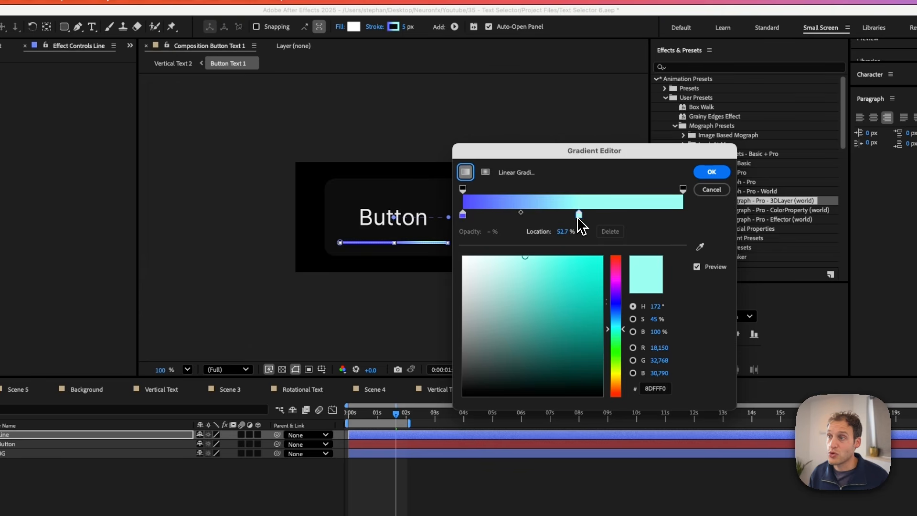
left_click(652, 215)
left_click_drag(652, 215, 681, 216)
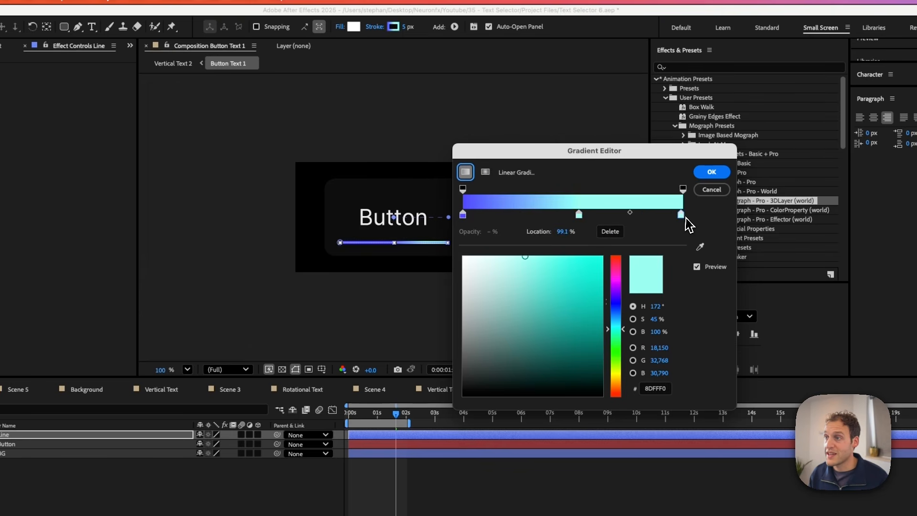
- Change the Line gradient's end stop to orange and stretch the gradient across the full length of the line
left_click_drag(616, 355, 617, 385)
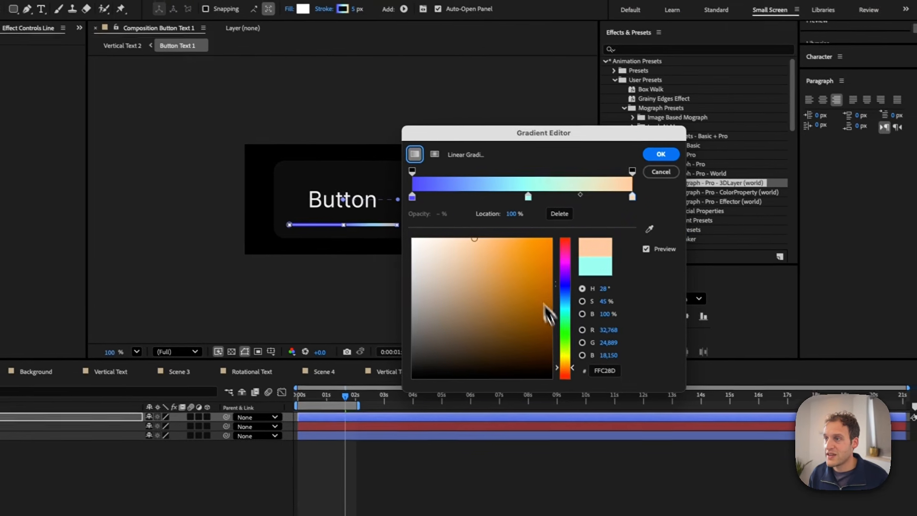
left_click_drag(590, 287, 585, 247)
left_click_drag(499, 142, 620, 112)
left_click(772, 125)
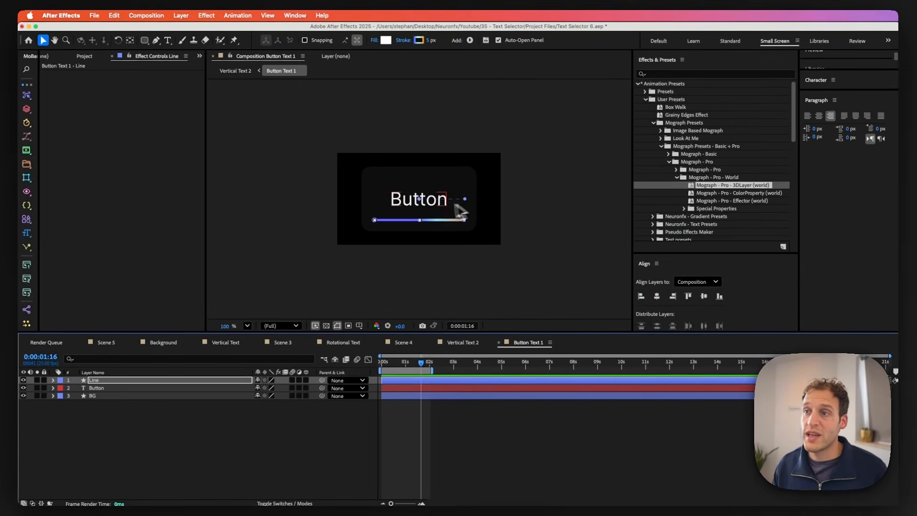
left_click(424, 208)
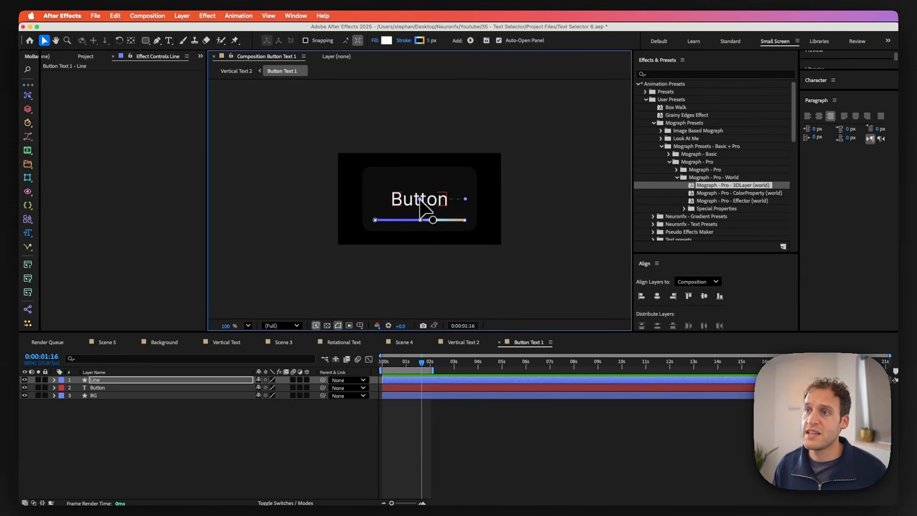
left_click(239, 436)
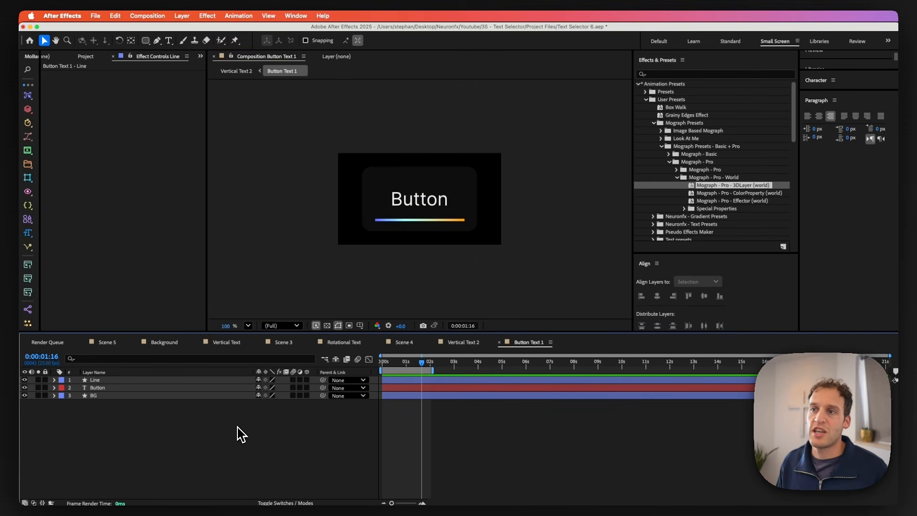
- Add a Drop Shadow layer style to the BG layer and expand its properties
left_click(108, 395)
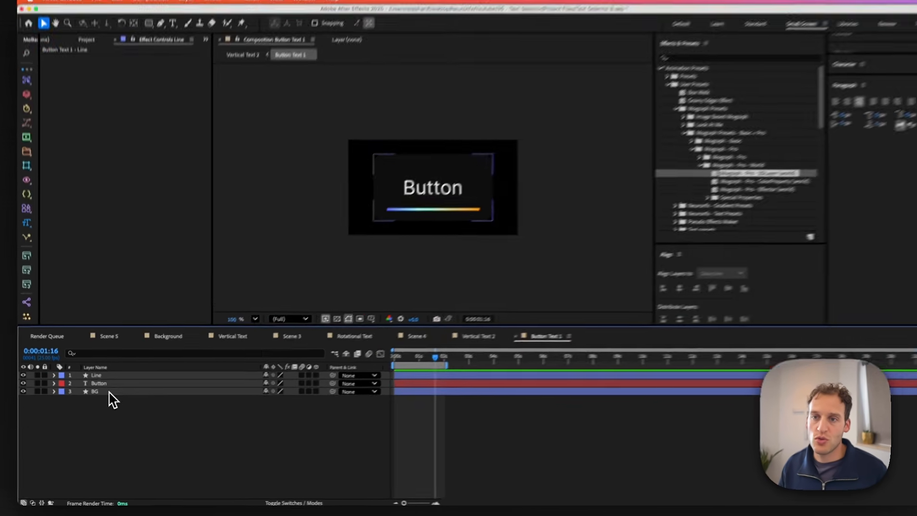
right_click(108, 395)
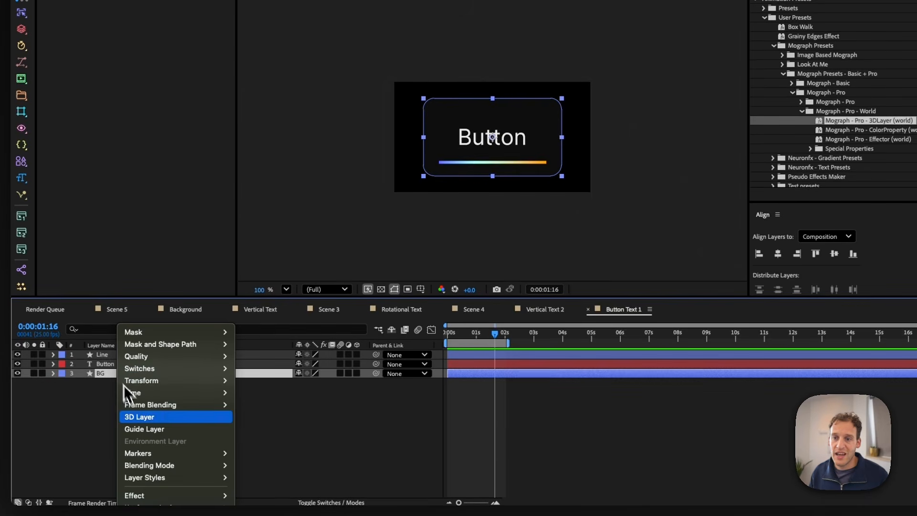
mouse_move(167, 477)
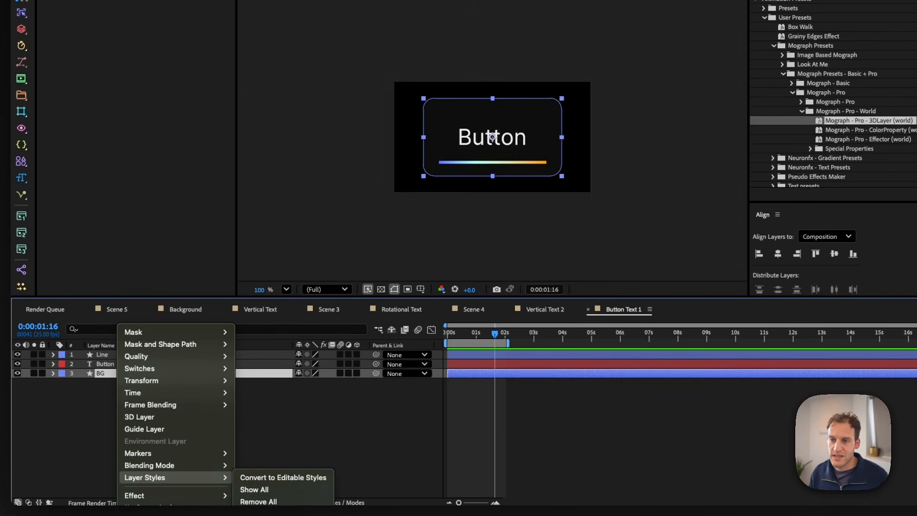
left_click(260, 515)
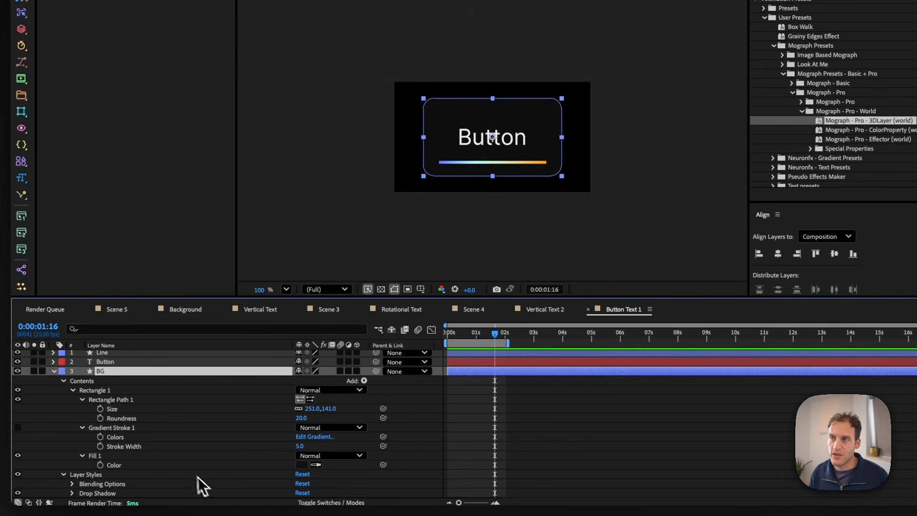
left_click(72, 493)
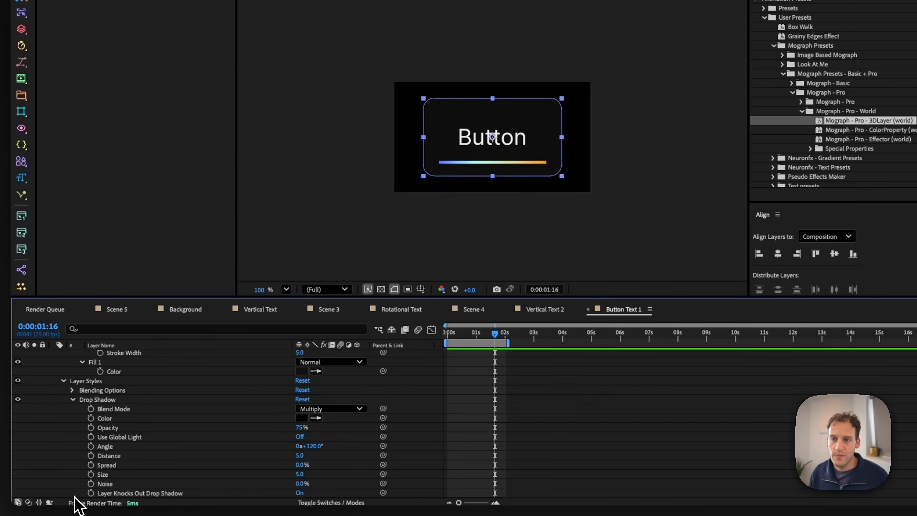
- Set the BG drop shadow's colour to light blue and its size to 23, and reduce its opacity to a faint glow
left_click(306, 420)
left_click_drag(415, 195, 591, 150)
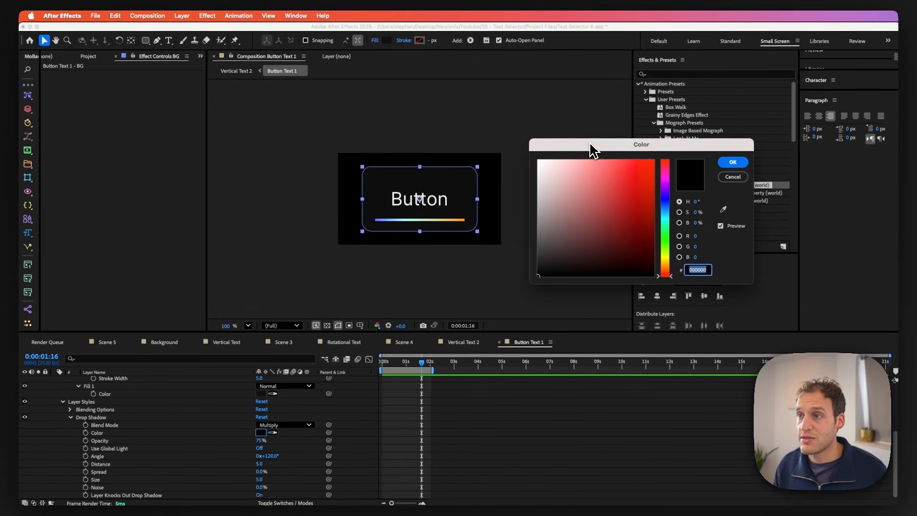
left_click(673, 213)
mouse_move(610, 205)
left_mouse_down()
mouse_move(608, 166)
mouse_move(613, 182)
left_mouse_up()
left_click(731, 162)
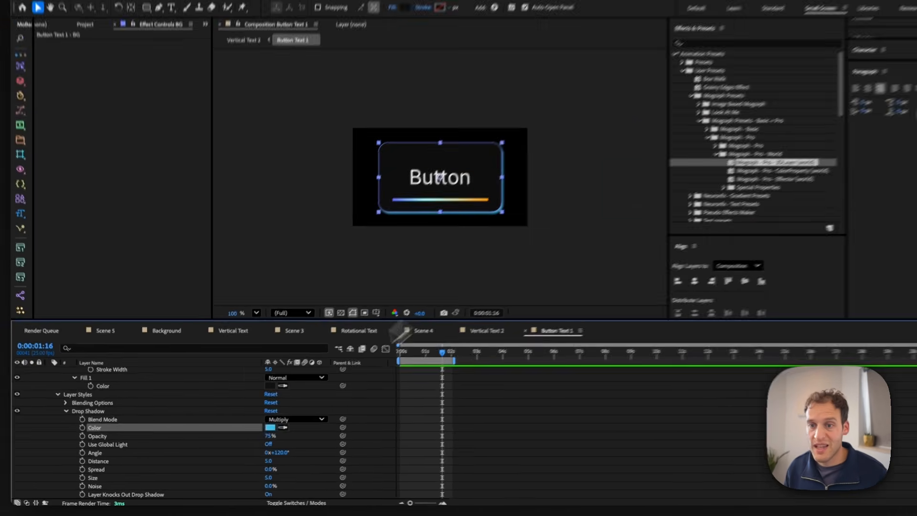
left_click_drag(258, 480, 294, 476)
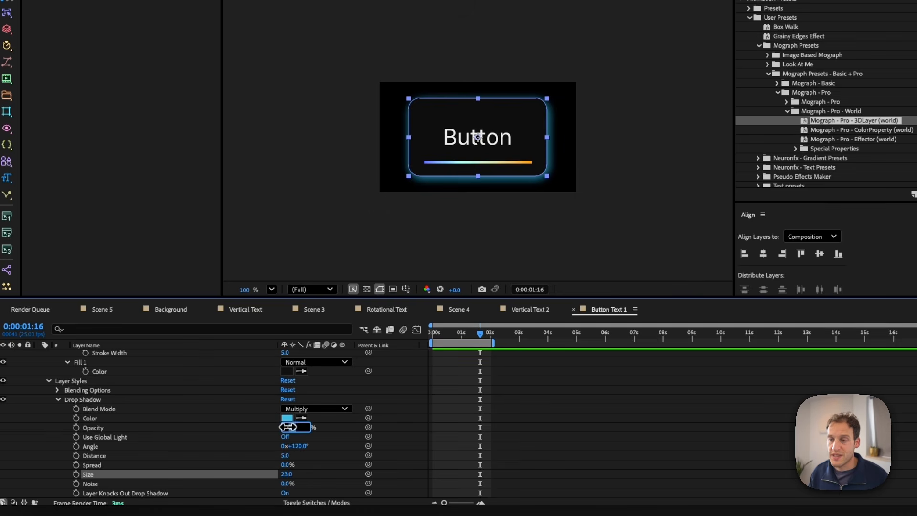
left_click_drag(288, 426, 287, 425)
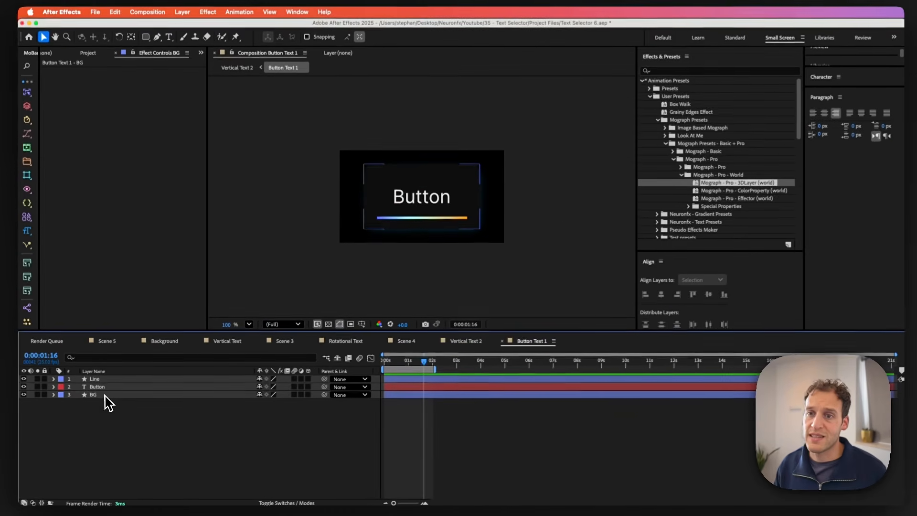
- Search the effects for "light sweep" and apply CC Light Sweep to the BG layer
left_click(105, 396)
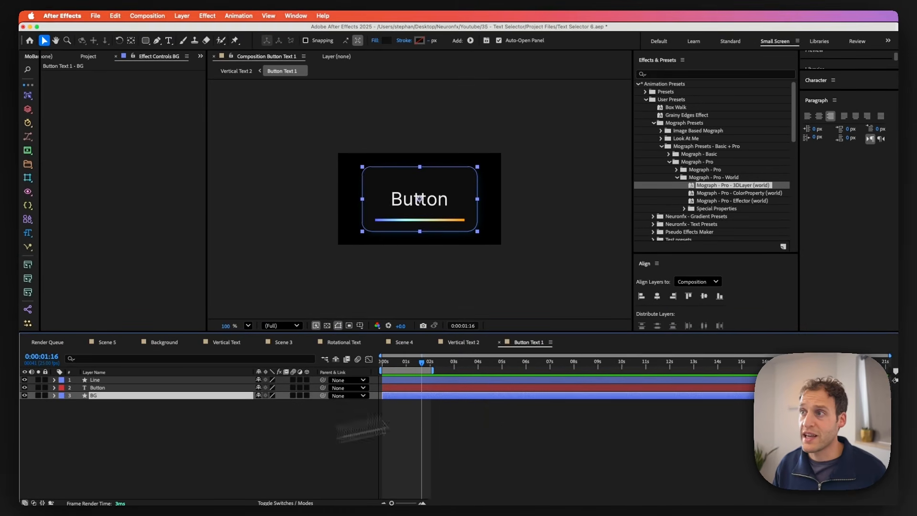
left_click(675, 74)
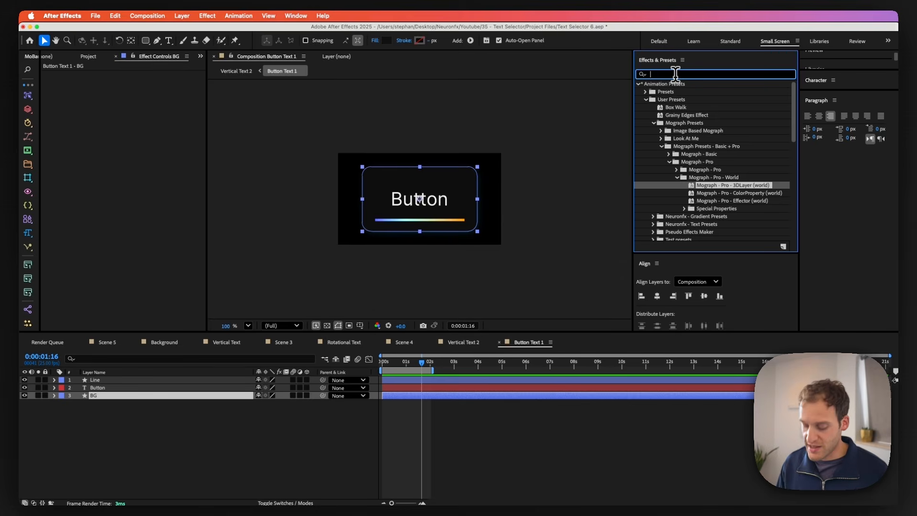
type("light sweep")
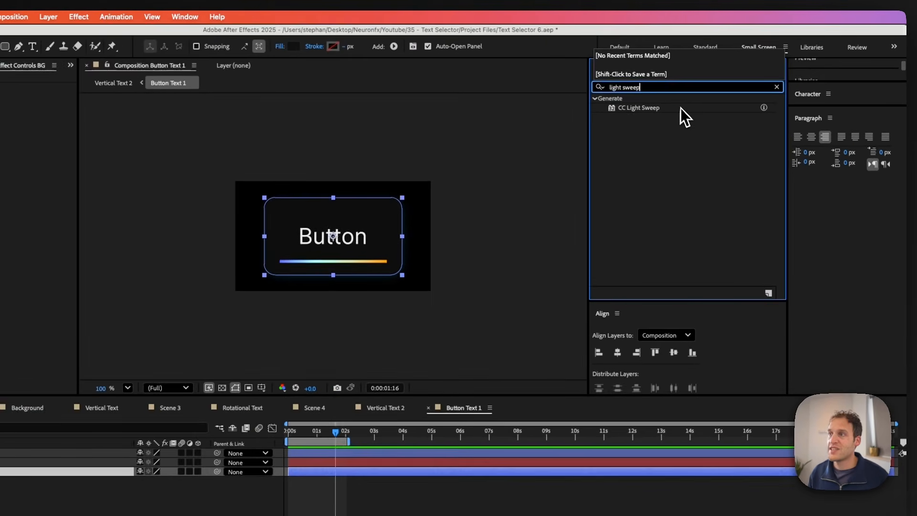
left_click_drag(649, 102, 53, 444)
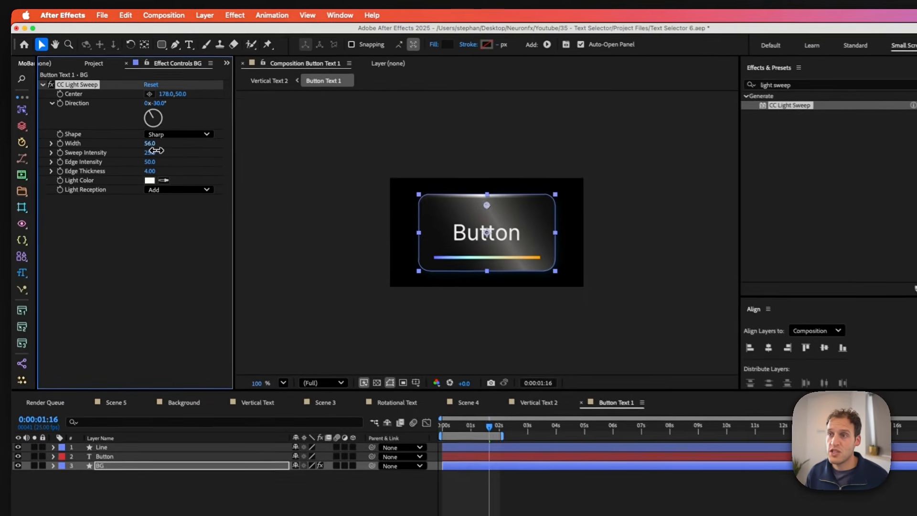
- Set the CC Light Sweep on BG to Linear shape, width 90, edge intensity 25 and edge thickness 1
left_click_drag(135, 123, 178, 152)
left_click(179, 136)
left_click(171, 148)
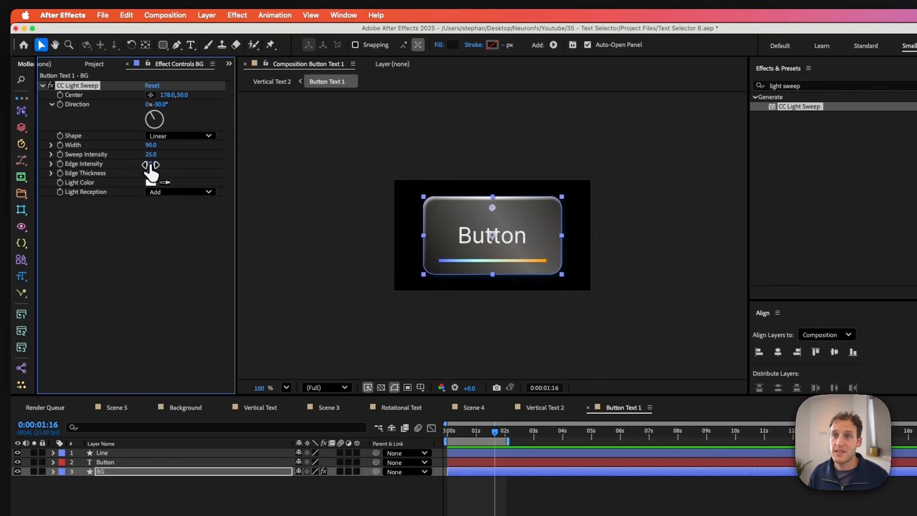
left_click_drag(150, 165, 141, 163)
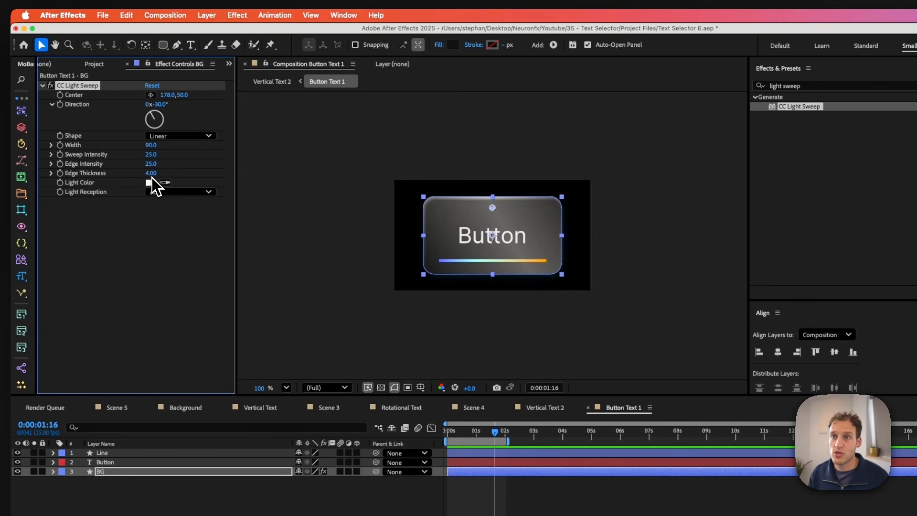
left_click(152, 174)
type("1")
key("Return")
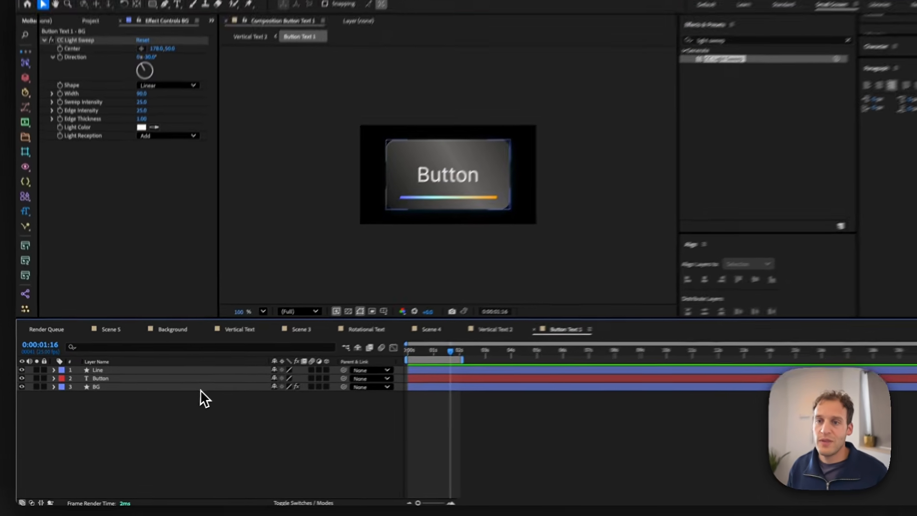
- Set the BG layer's opacity to 40%
left_click(189, 396)
key("t")
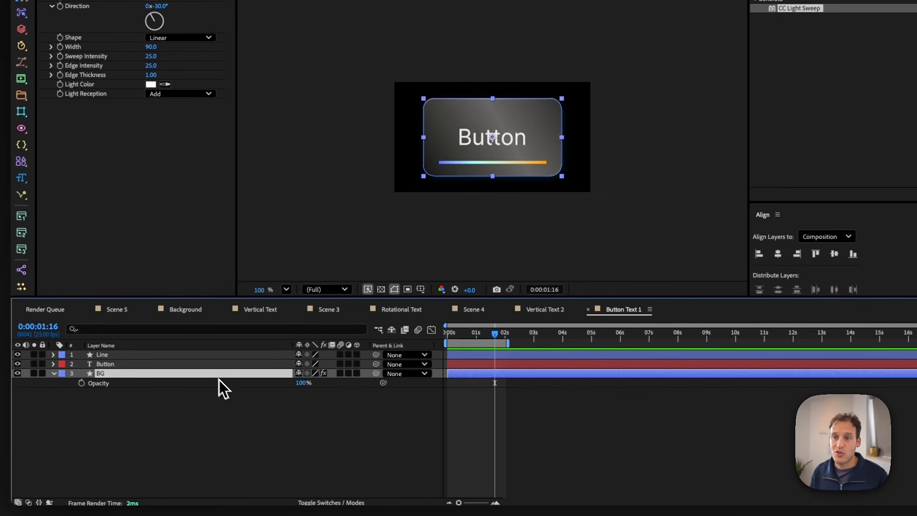
left_click(301, 383)
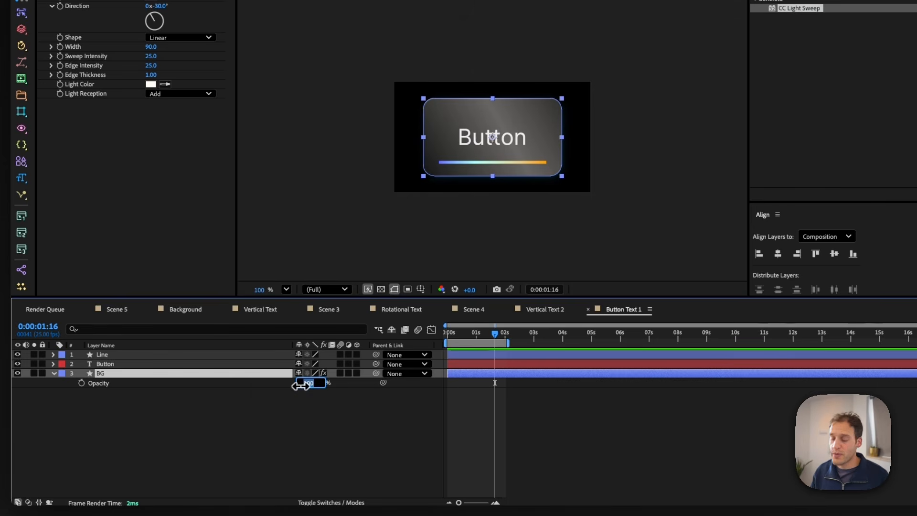
key("super+z")
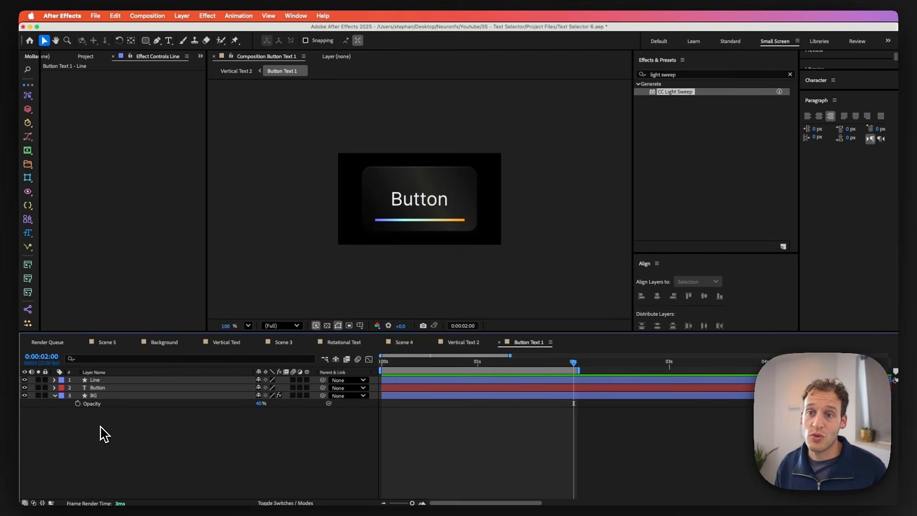
- Search the effects for "gradien" and apply Gradient Ramp to the Button text layer
left_click(91, 389)
key("BackSpace")
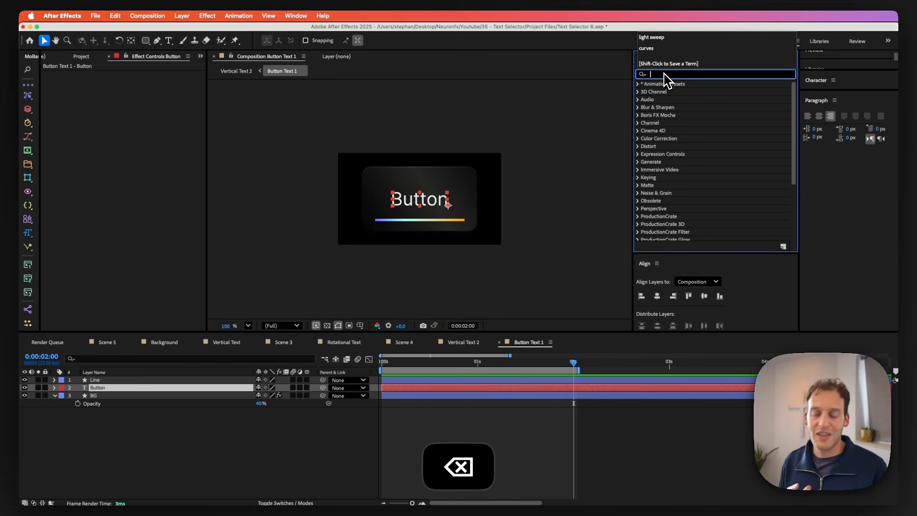
type("gradient")
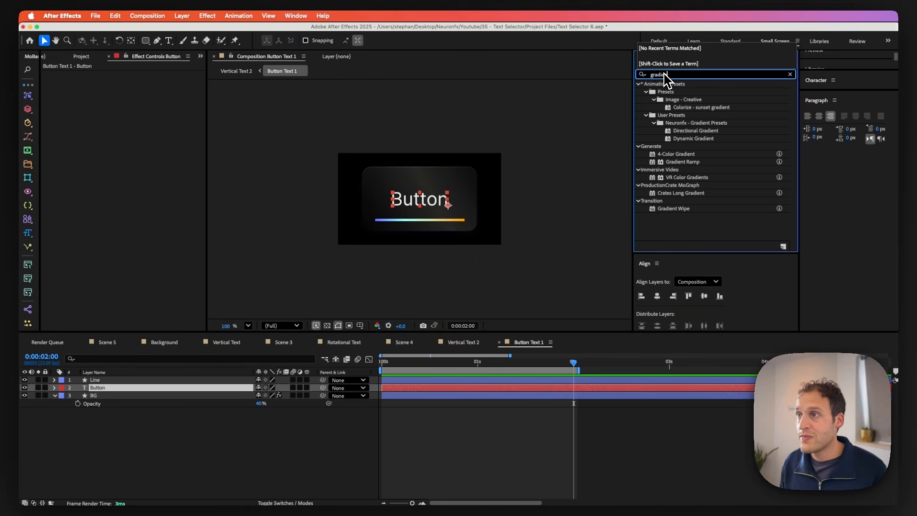
left_click_drag(659, 163, 163, 405)
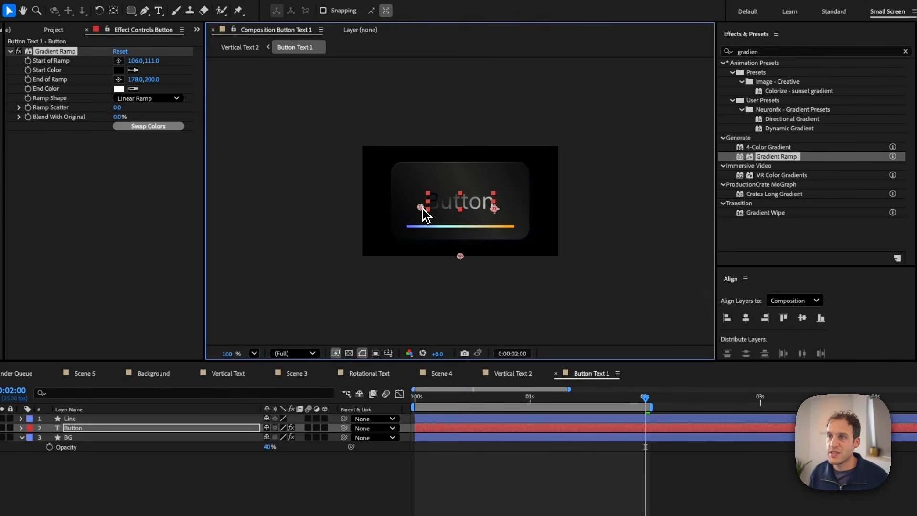
- Run the Gradient Ramp horizontally across the Button text and sample its start and end colours from the line's blue and orange ends
left_click_drag(422, 208, 422, 201)
left_click_drag(460, 256, 497, 215)
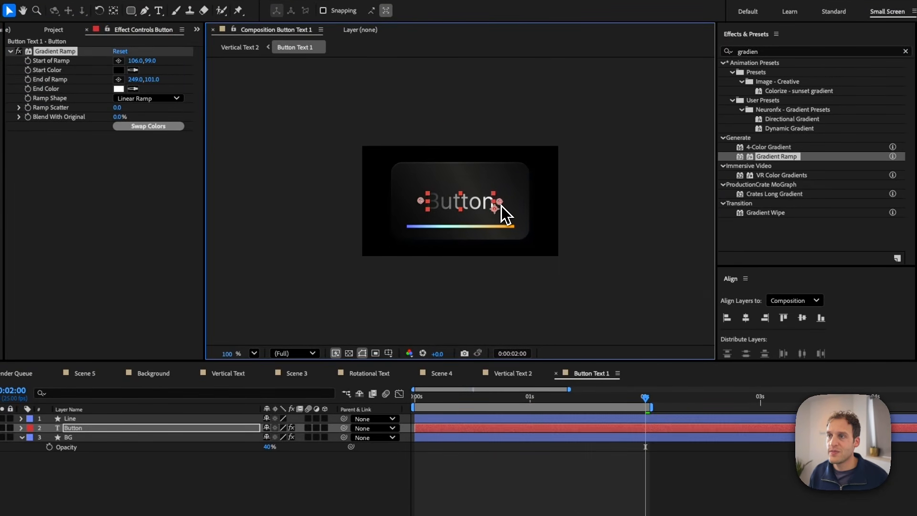
left_click(134, 72)
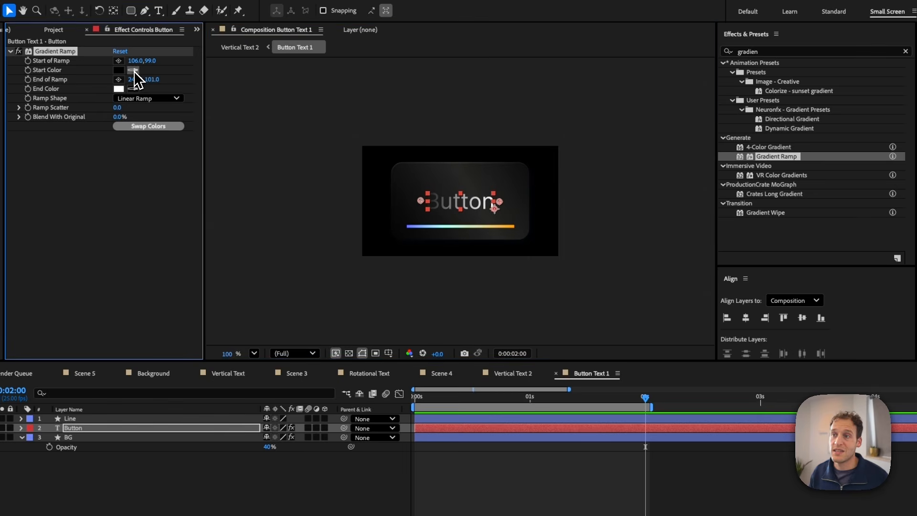
left_click(413, 227)
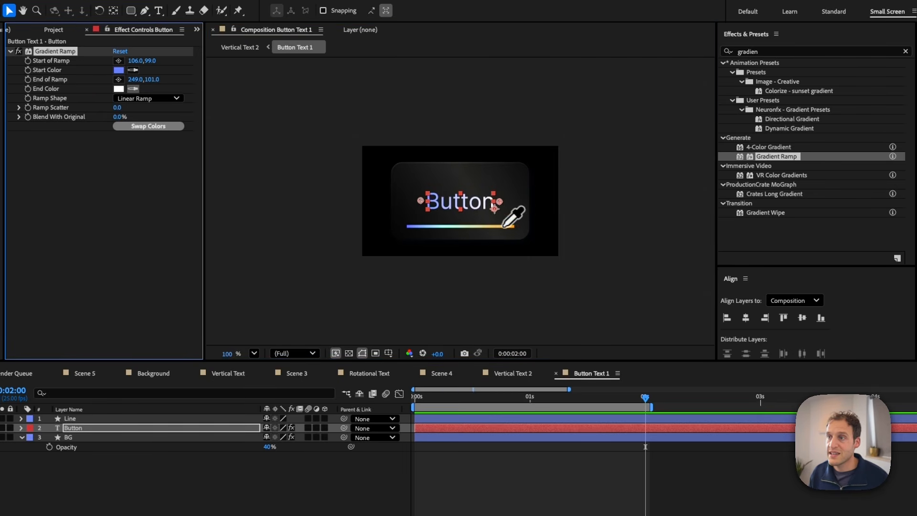
left_click(513, 226)
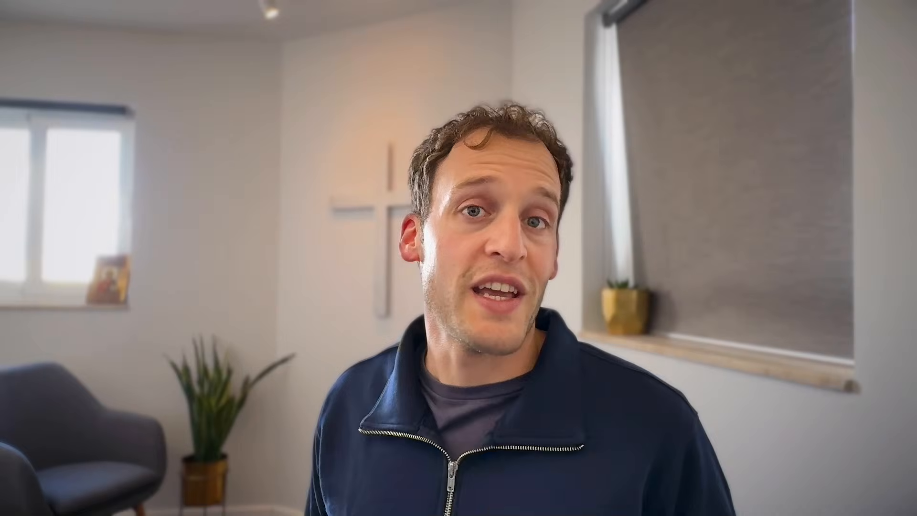
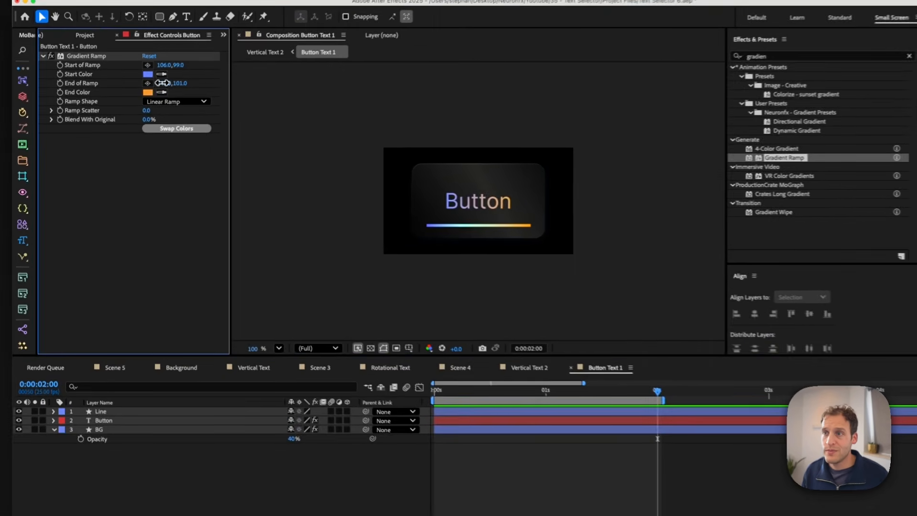
- Keyframe the Button's End of Ramp and the opacity of both the BG and Button layers at 2 seconds
left_click_drag(149, 98, 149, 97)
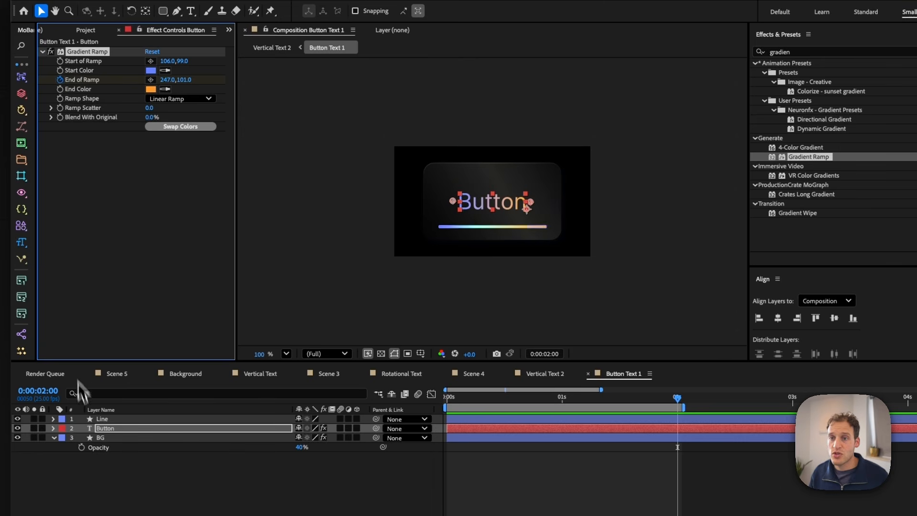
left_click(82, 448)
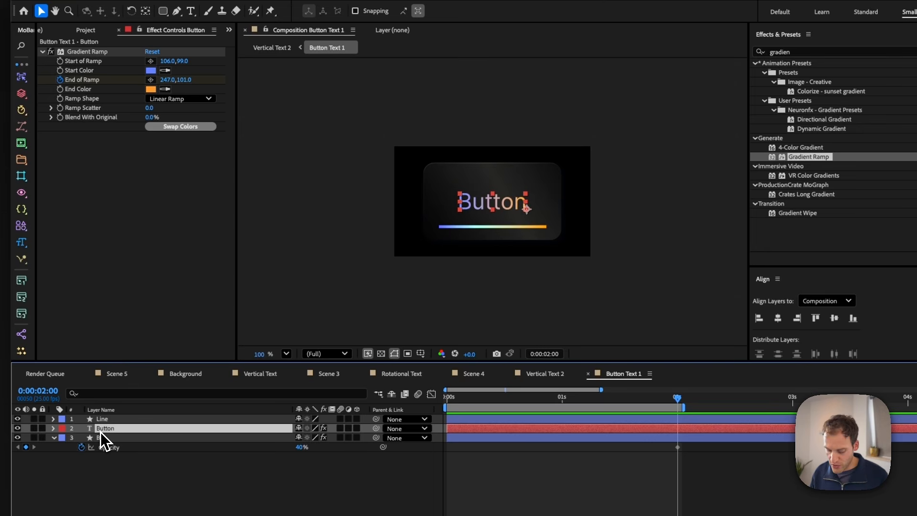
key("t")
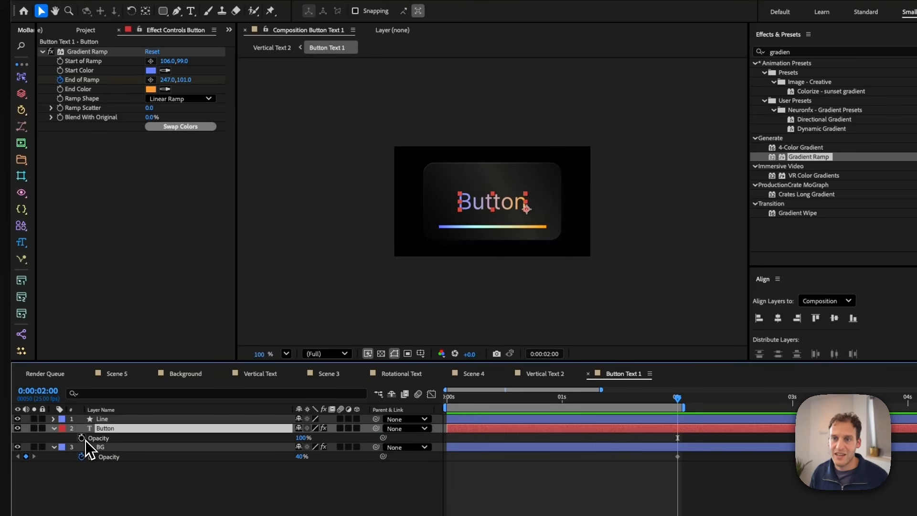
left_click(83, 438)
key("Return")
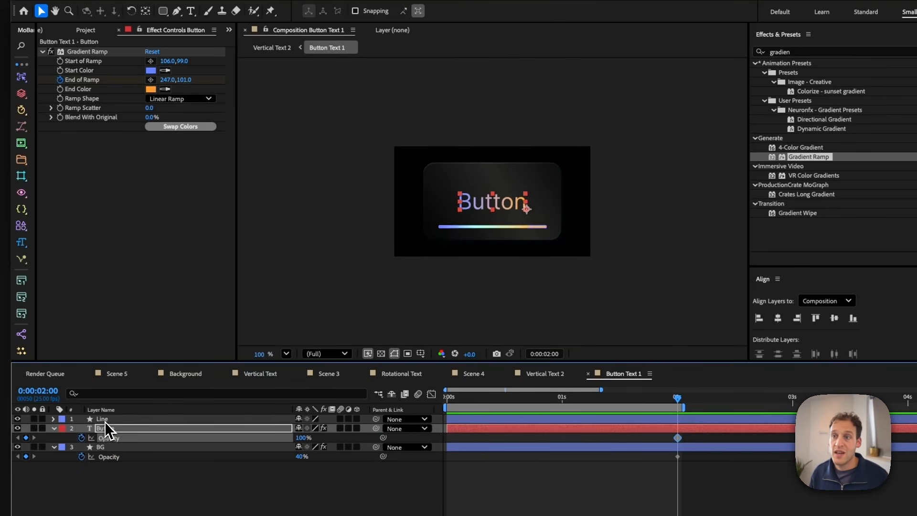
- Add Trim Paths to the Line layer and keyframe its End at 100% at 2 seconds
left_click(105, 421)
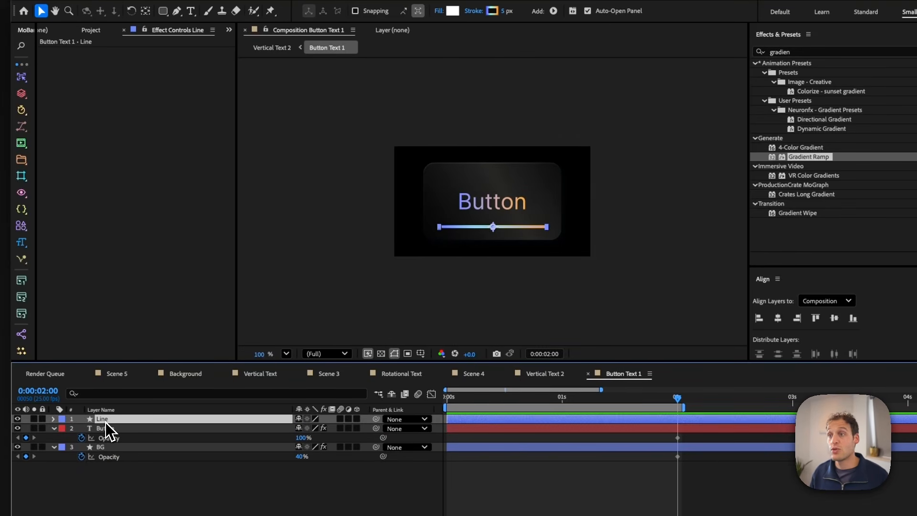
left_click(55, 420)
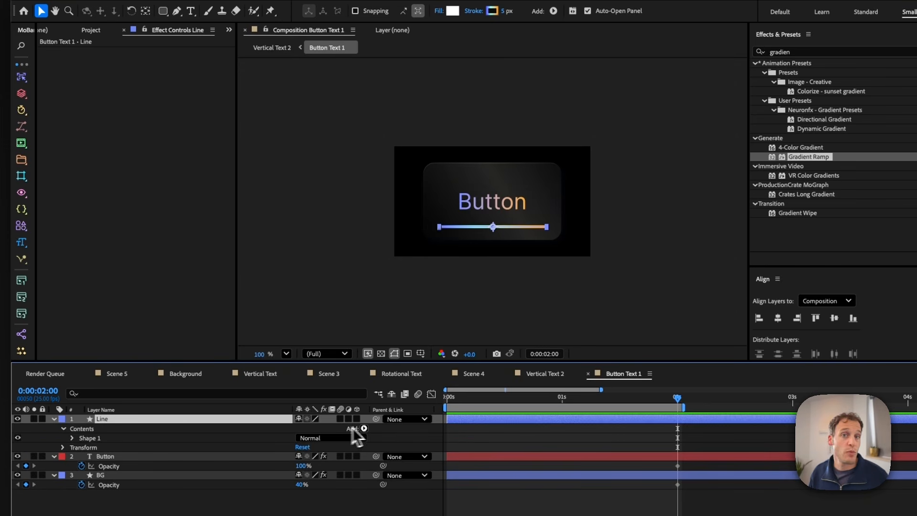
left_click(364, 428)
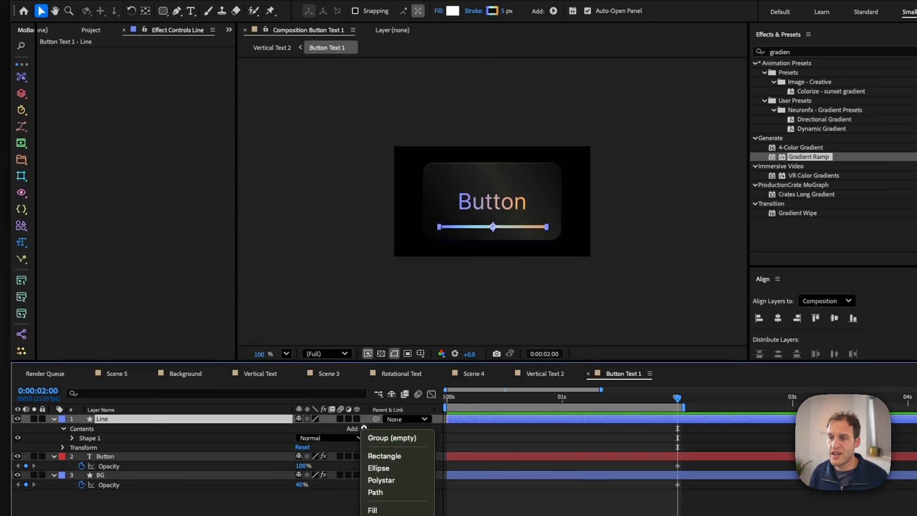
left_click(384, 515)
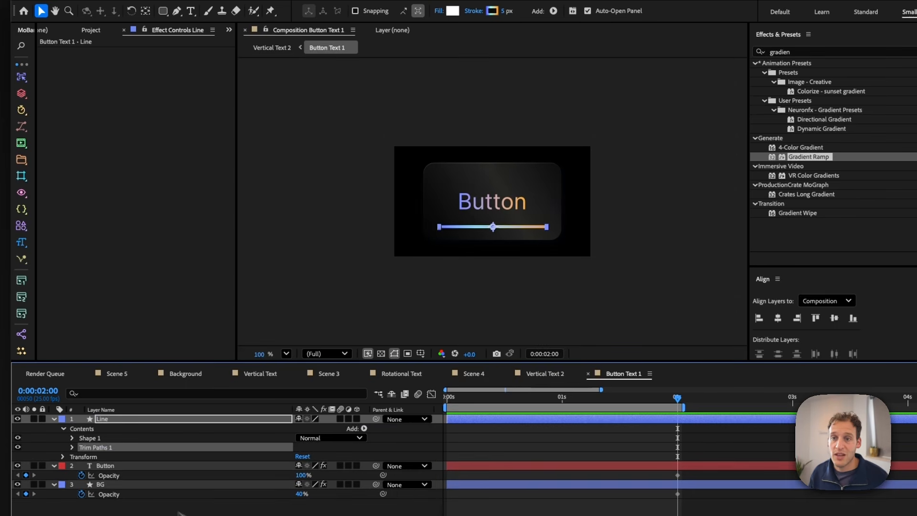
left_click(72, 447)
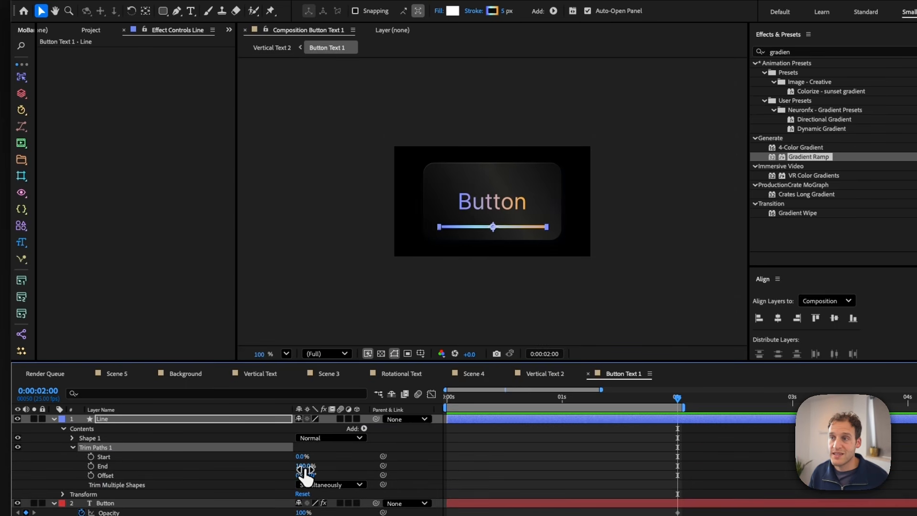
left_click_drag(303, 466, 276, 468)
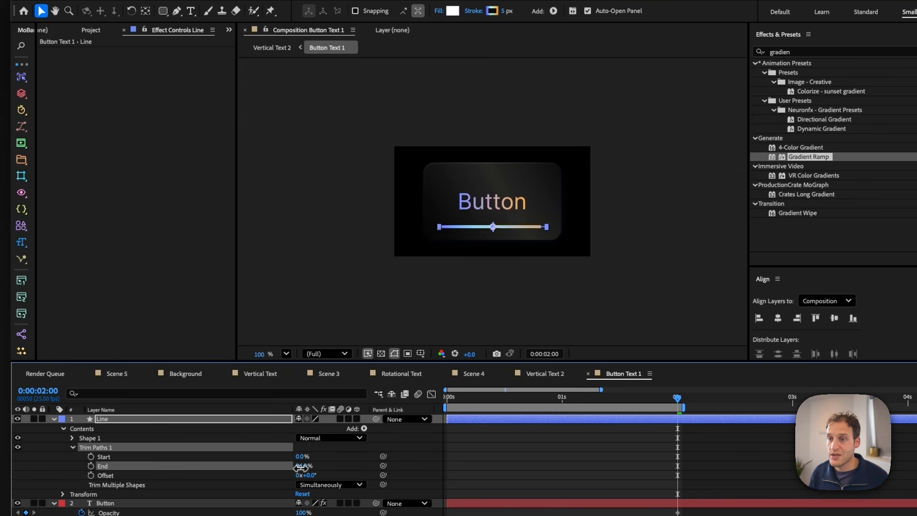
left_click(91, 466)
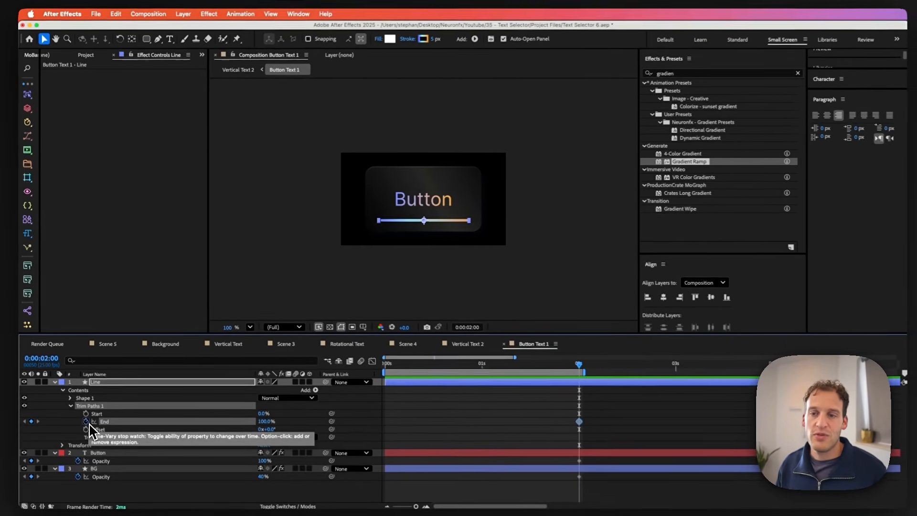
- Keyframe the CC Light Sweep Center on BG at 2 seconds and show only the keyframed properties of all layers
left_click(92, 466)
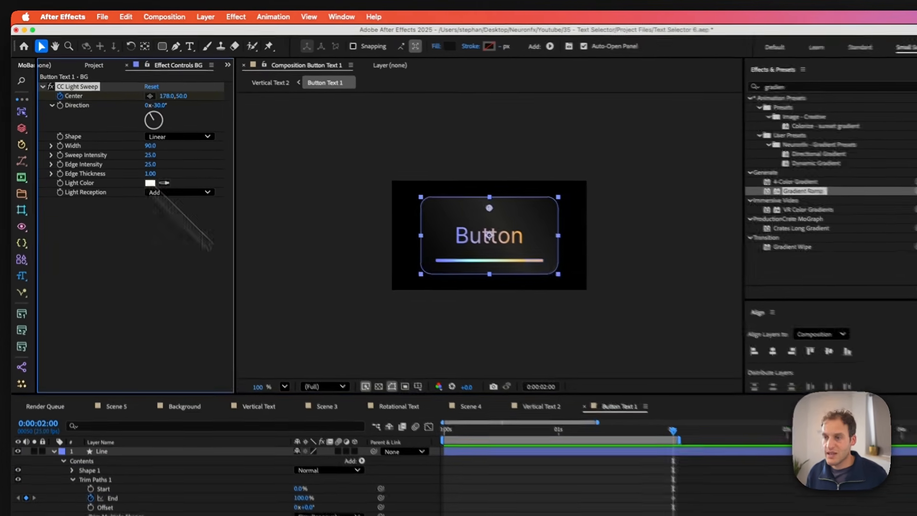
left_click(410, 425)
key("u")
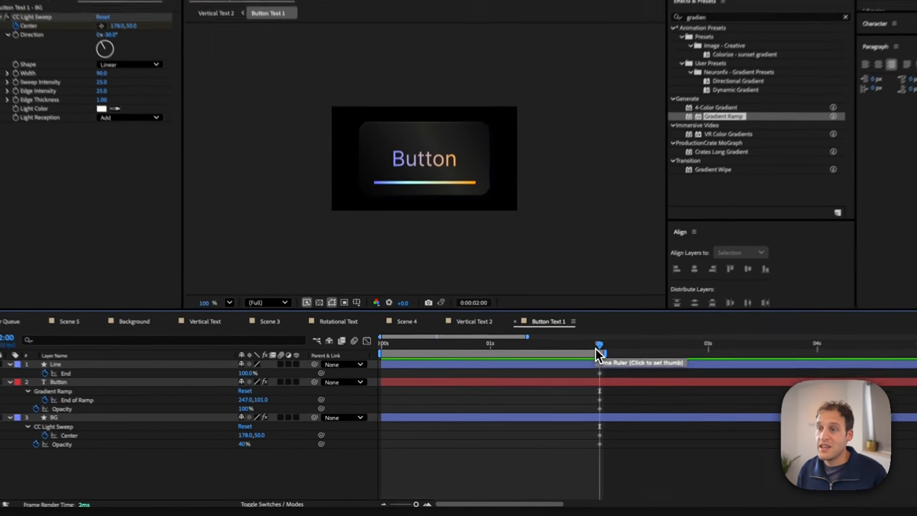
- Set the Line's Trim Paths End to 0% at 0 seconds
left_click_drag(572, 368, 377, 365)
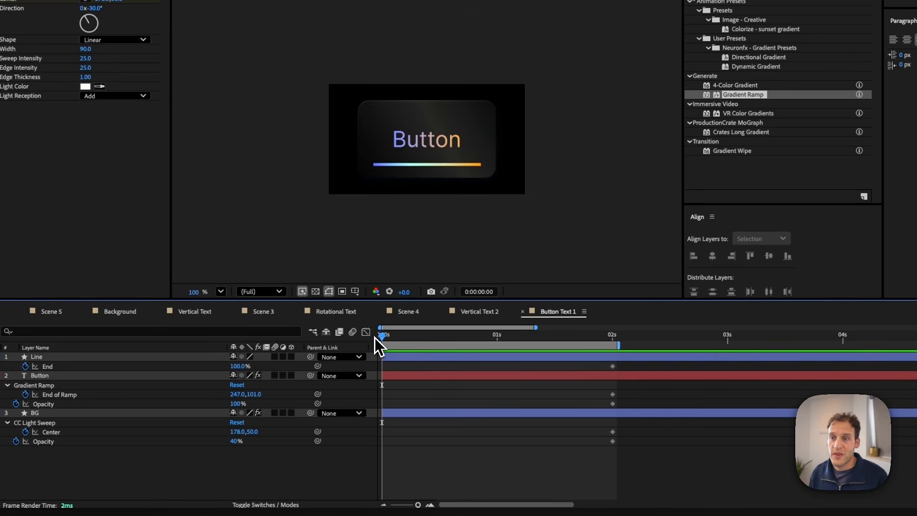
left_click(243, 367)
type("0")
key("Return")
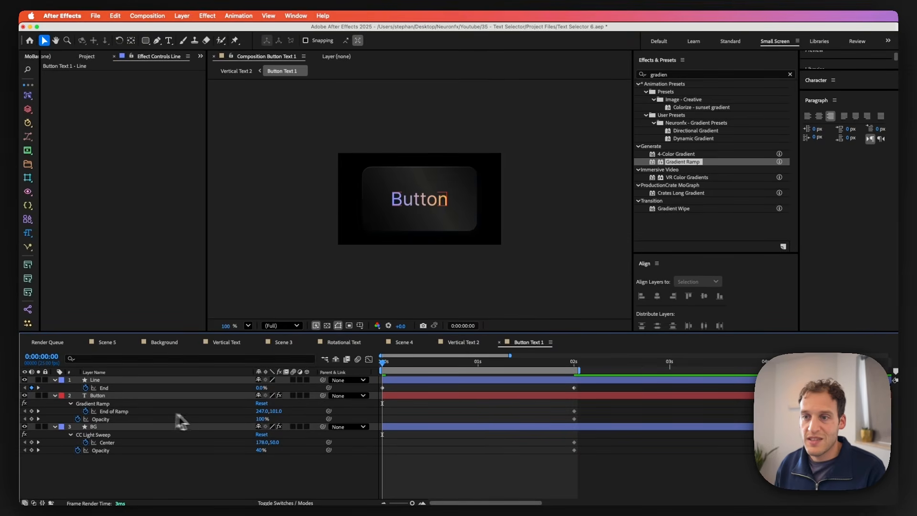
- Set the Button's End of Ramp to 112,101 and its opacity to 30% at 0 seconds
left_click_drag(261, 411, 222, 418)
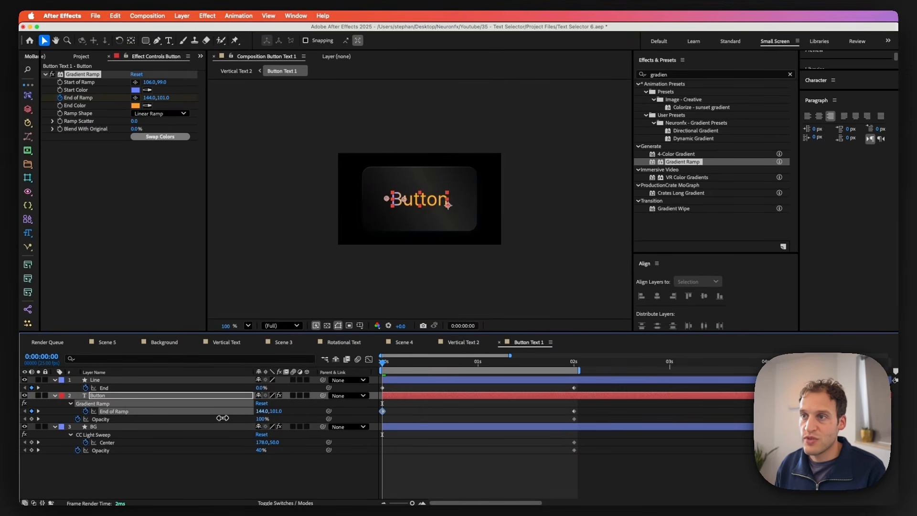
left_click(262, 418)
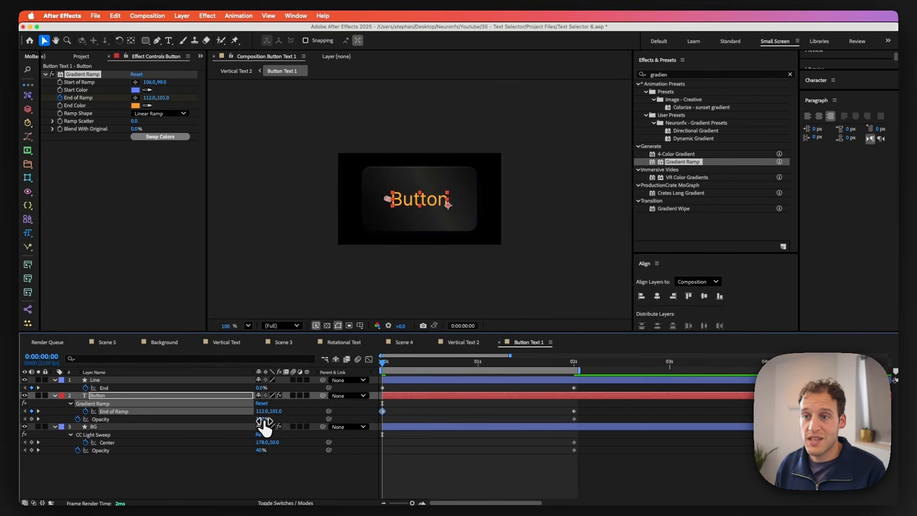
type("3")
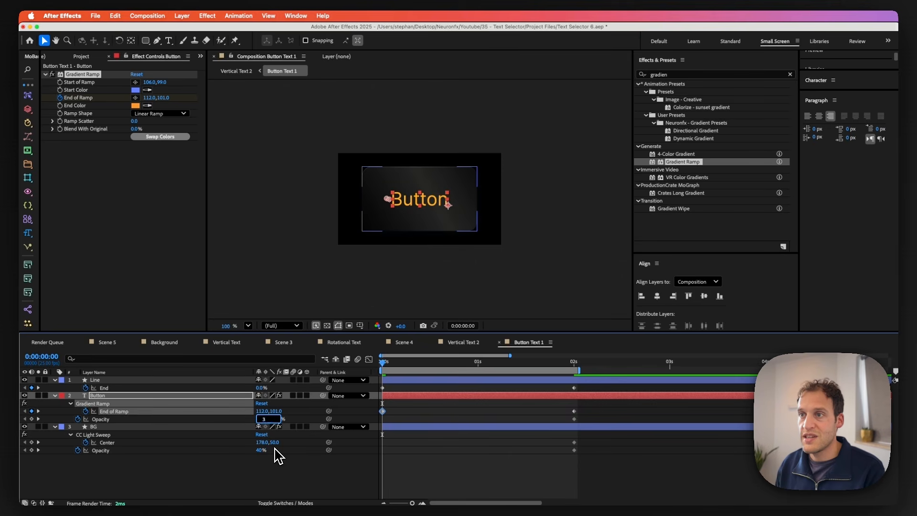
type("0")
key("Return")
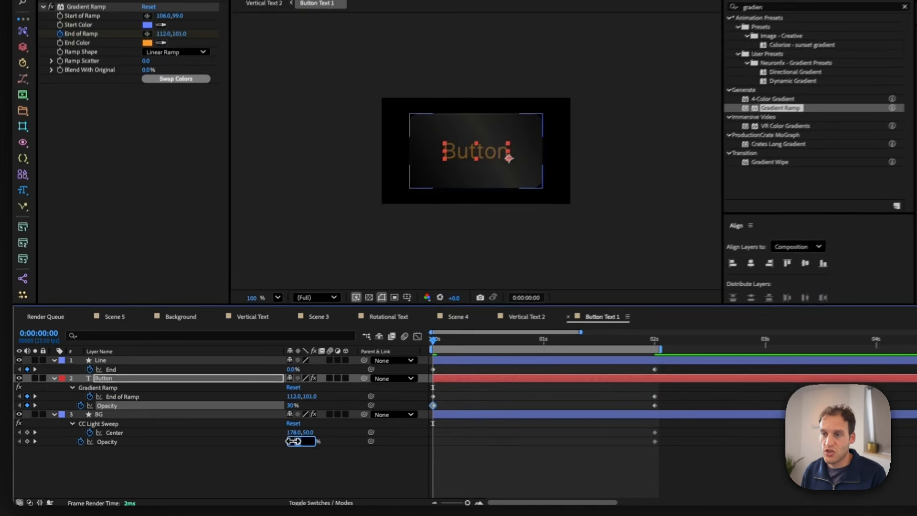
- Set BG's opacity to 0% and its CC Light Sweep Center to -144,50 at 0 seconds
left_click(261, 449)
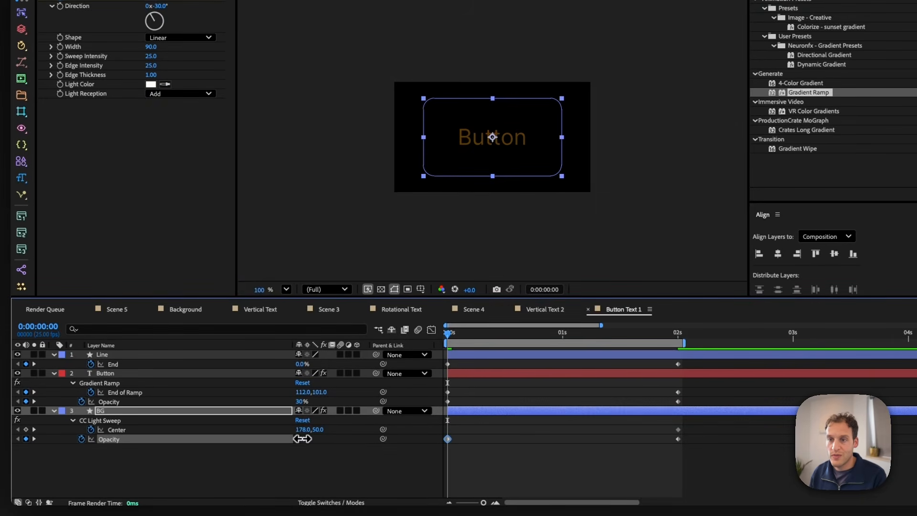
left_click_drag(302, 430, 120, 428)
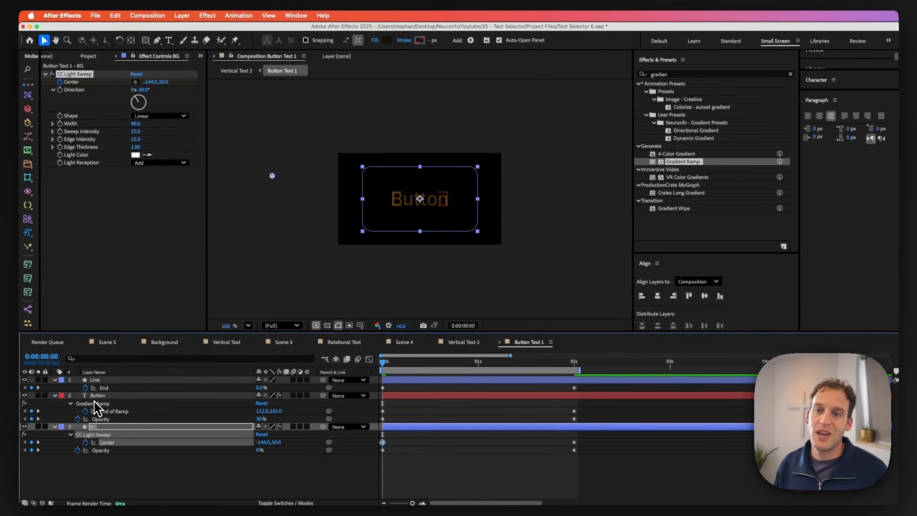
- Keyframe the End Color of the Button layer's Gradient Ramp at 0 seconds and at 2 seconds
left_click(103, 382)
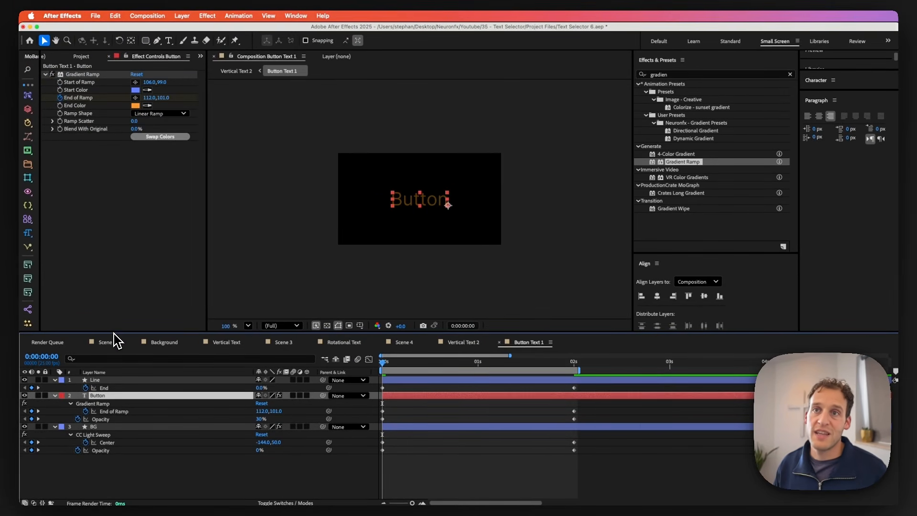
left_click(60, 105)
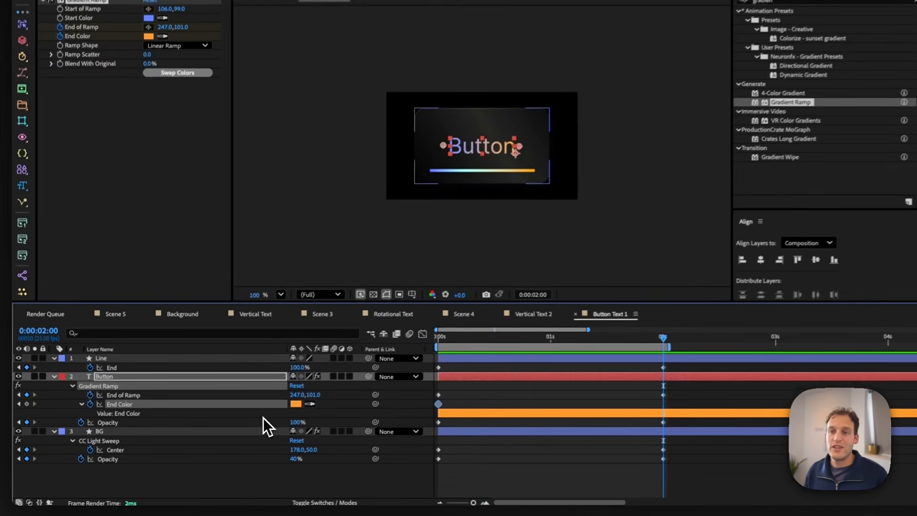
key("u")
key("u")
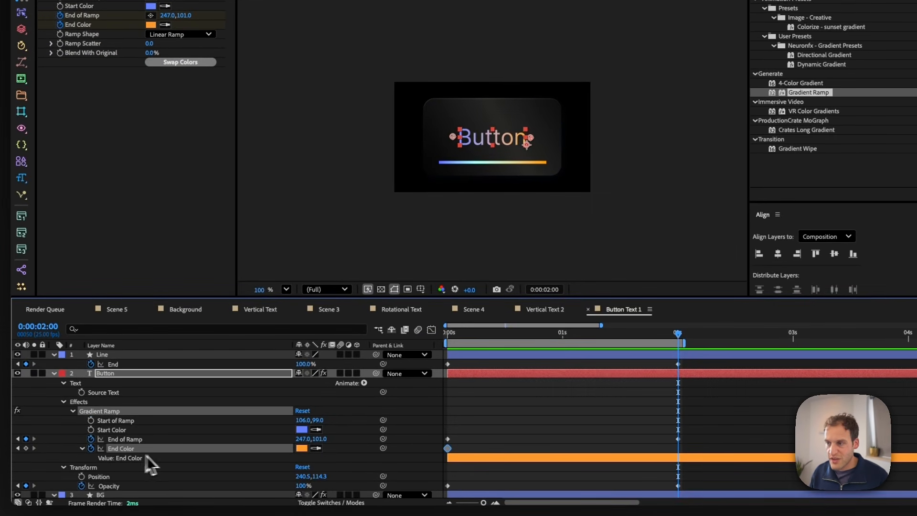
left_click(26, 448)
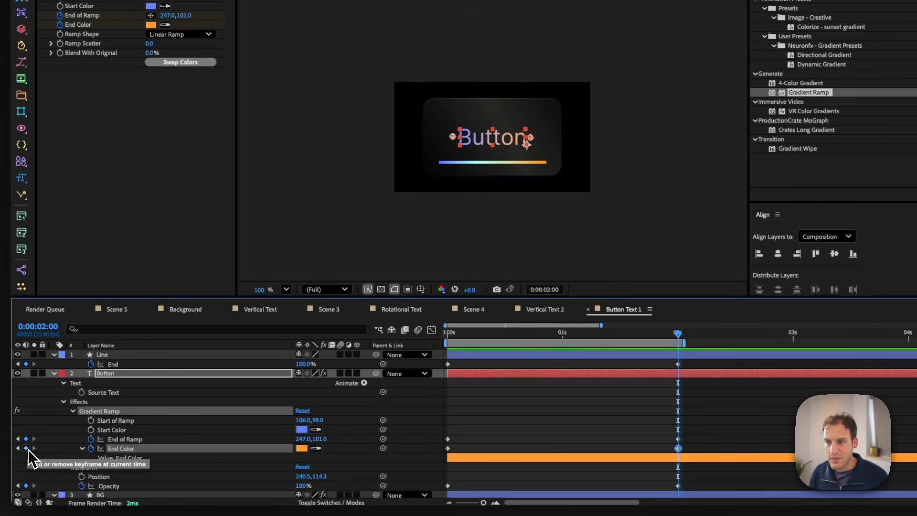
- Set the Button's Gradient Ramp End Color to a neutral gray, about A4A4A4, at 0 seconds
left_click_drag(467, 335, 440, 346)
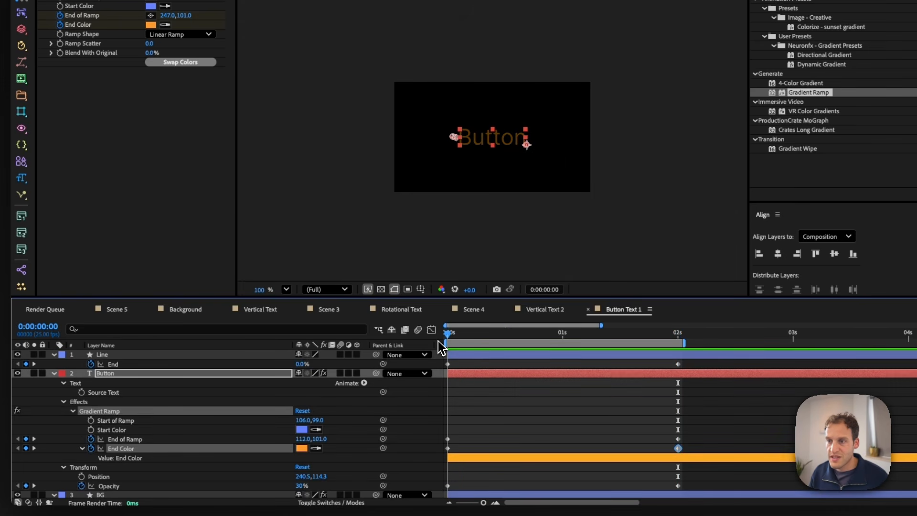
left_click(301, 448)
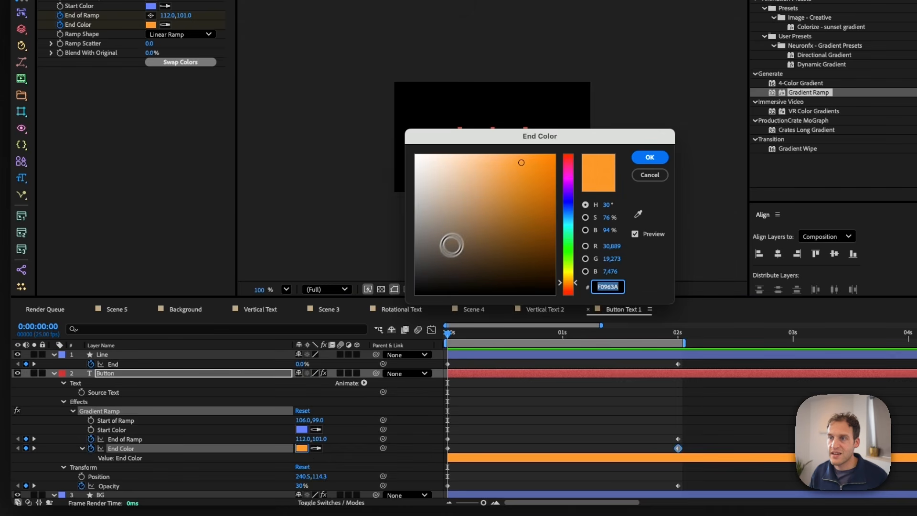
left_click_drag(451, 246, 380, 203)
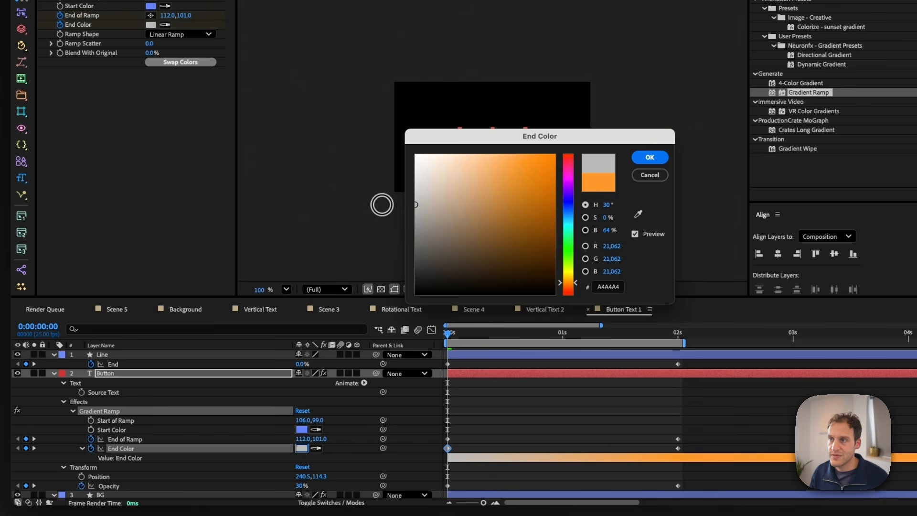
key("Return")
- Preview the Button Text 1 animation and check it in the Vertical Text 2 composition up to 0:00:01:24
key("space")
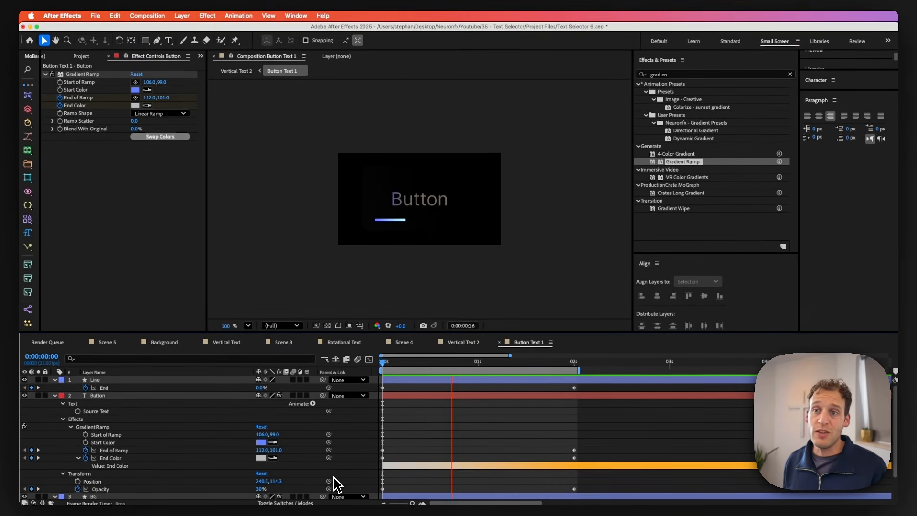
key("space")
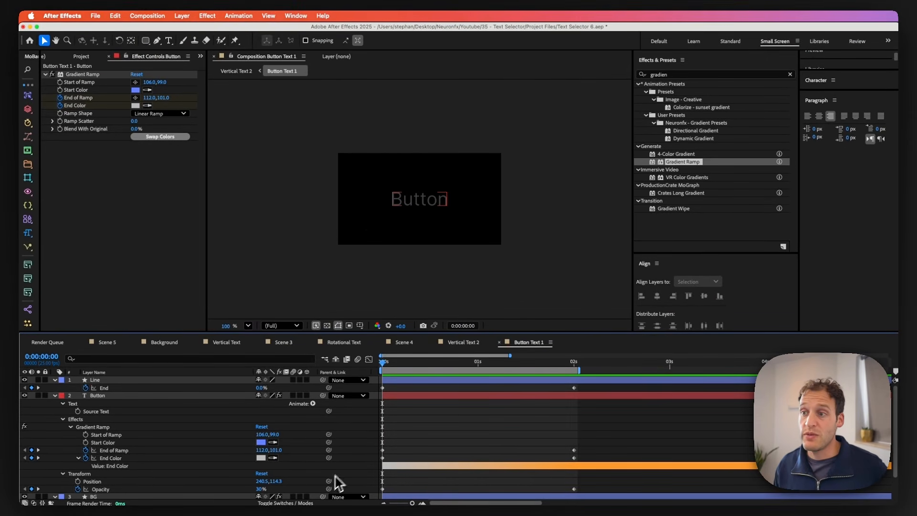
left_click(465, 343)
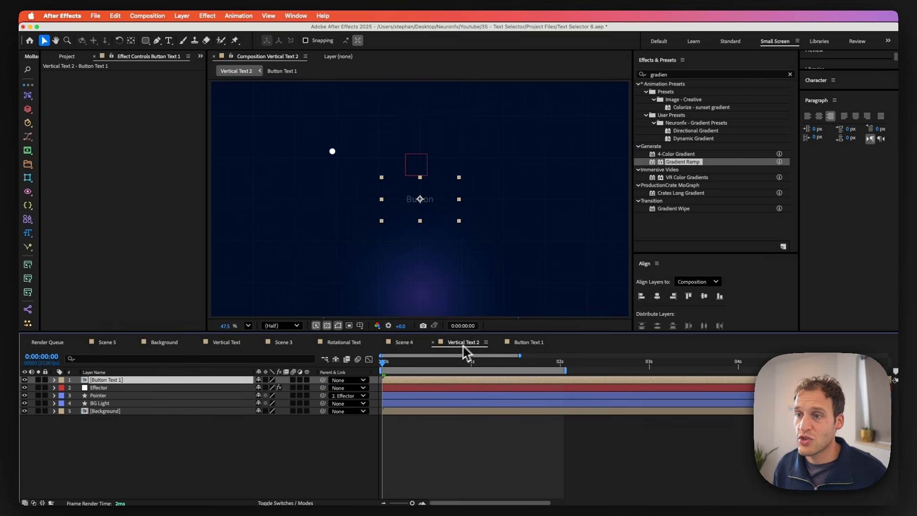
left_click_drag(385, 367, 554, 370)
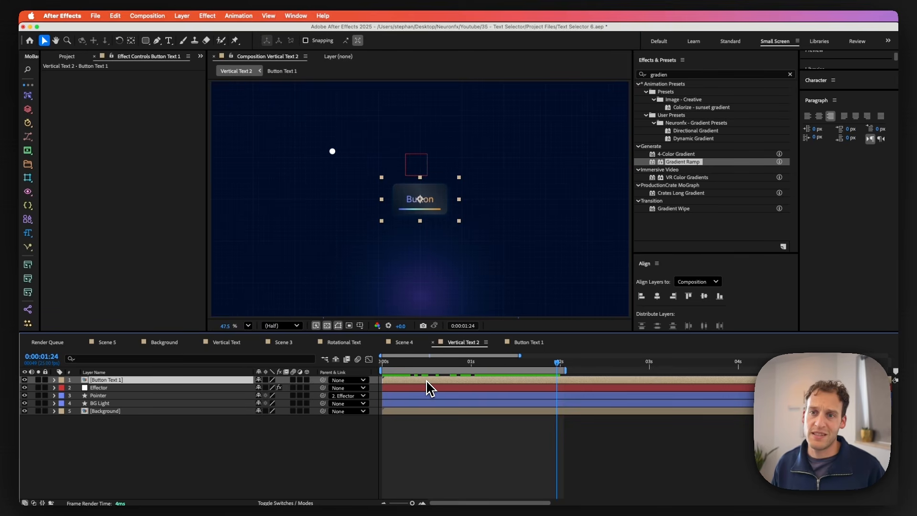
- Duplicate the Button Text 1 layer five times in Vertical Text 2
key("super+d")
key("super+d")
key("super+d")
key("super+d")
key("super+d")
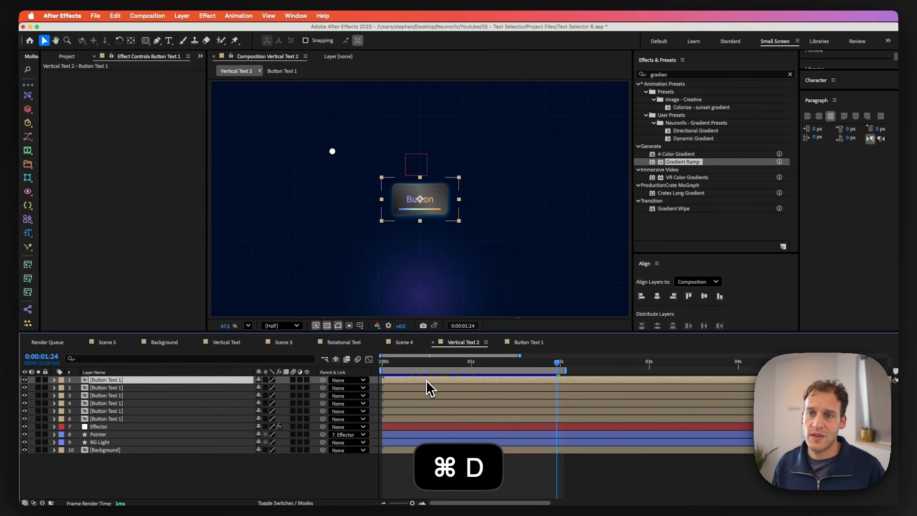
- Move one button copy near the frame's upper edge and another near its lower edge, and distribute all six evenly in a vertical column
left_click_drag(435, 201, 432, 120)
left_click(148, 419)
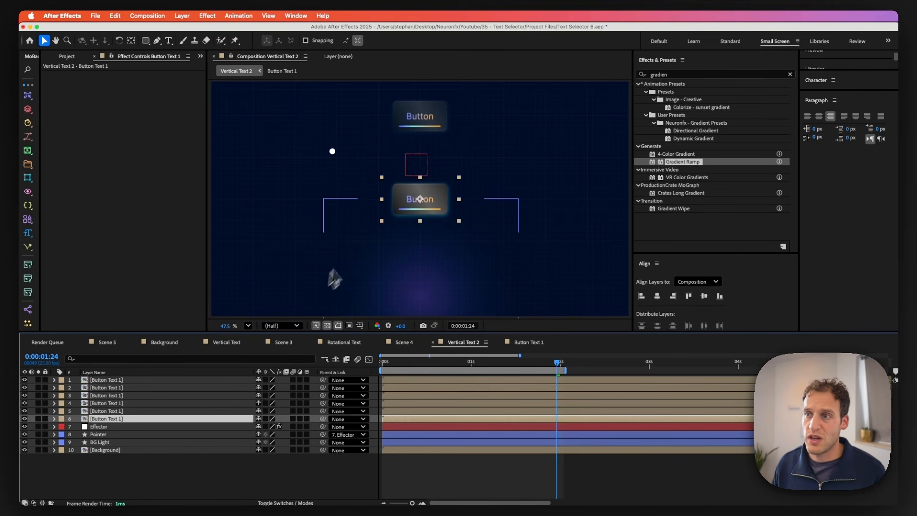
left_click_drag(419, 210, 419, 301)
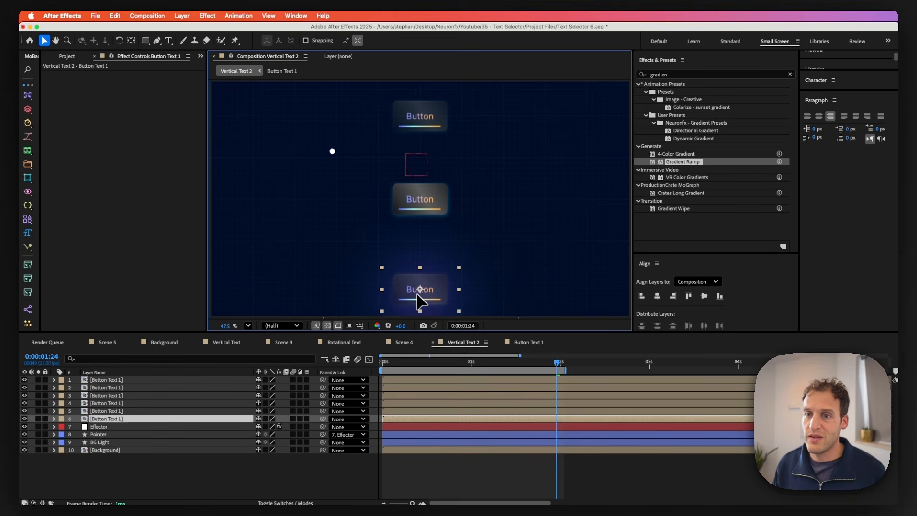
left_click(106, 380, "shift")
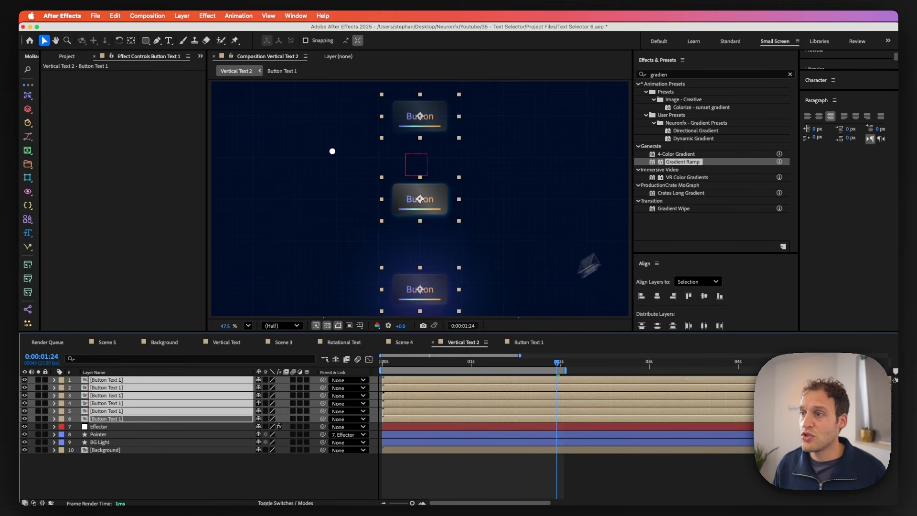
left_click(658, 326)
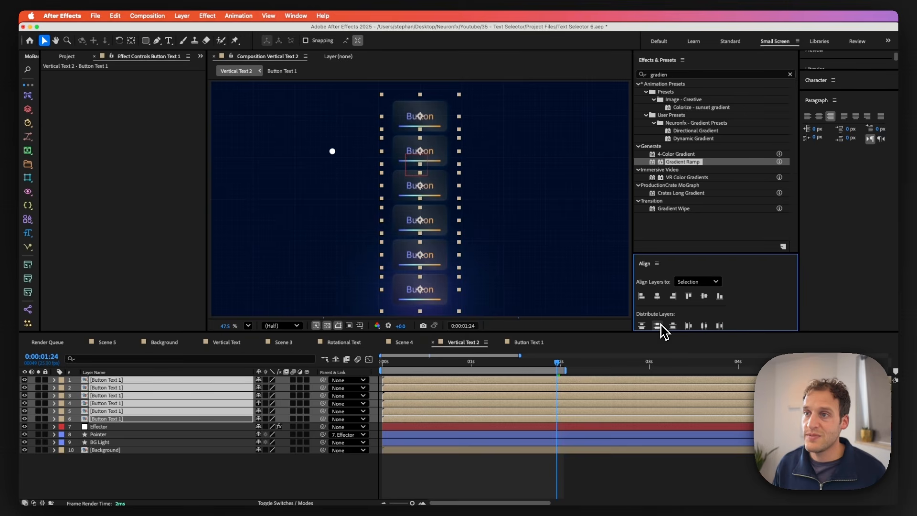
left_click(366, 492)
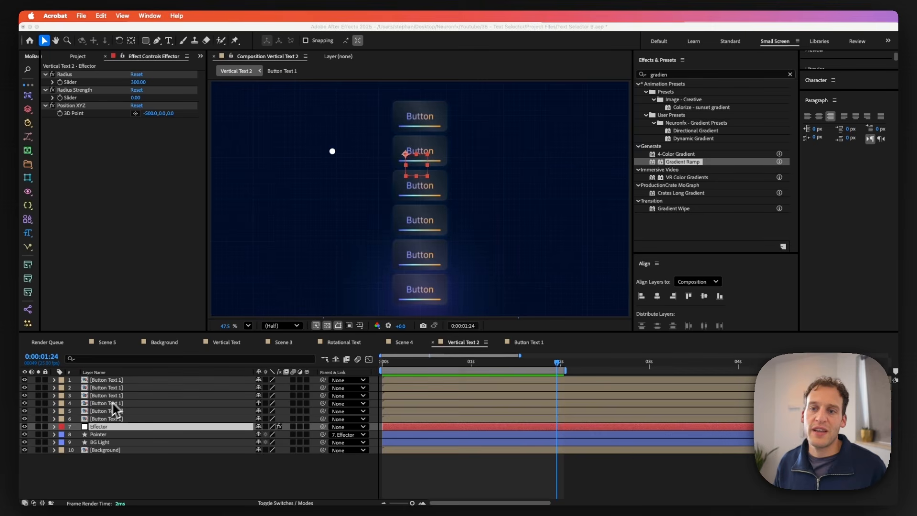
- Switch to Acrobat and copy the complete Proximity-Based Position Adjustment expression from the Motion Graphics Expressions document
left_click(97, 437)
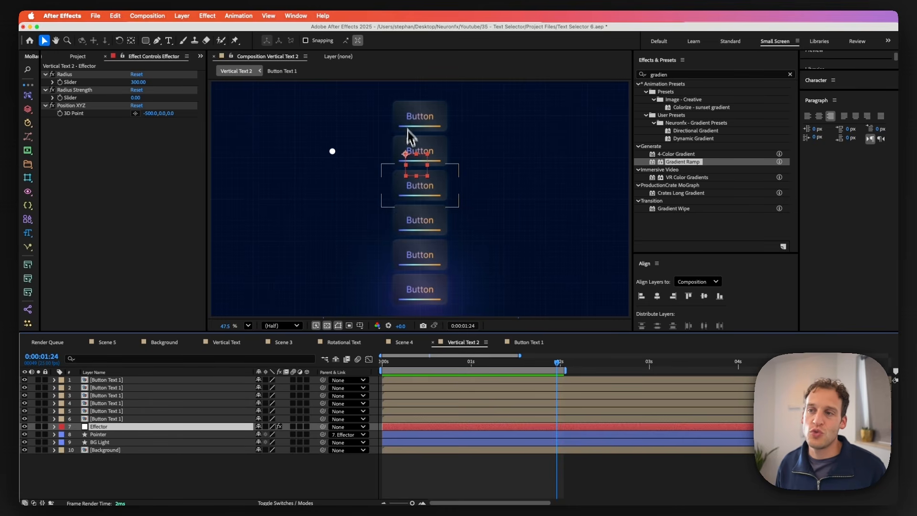
key("super+Tab")
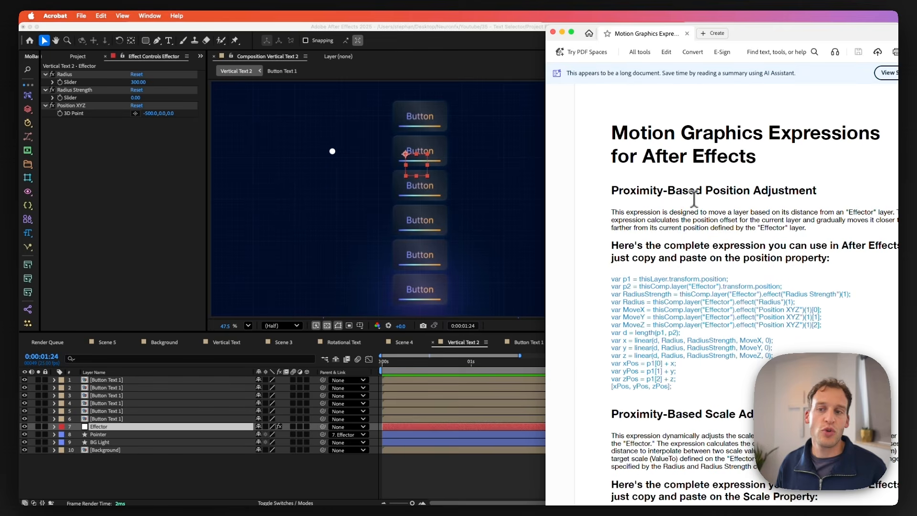
left_click_drag(611, 285, 647, 346)
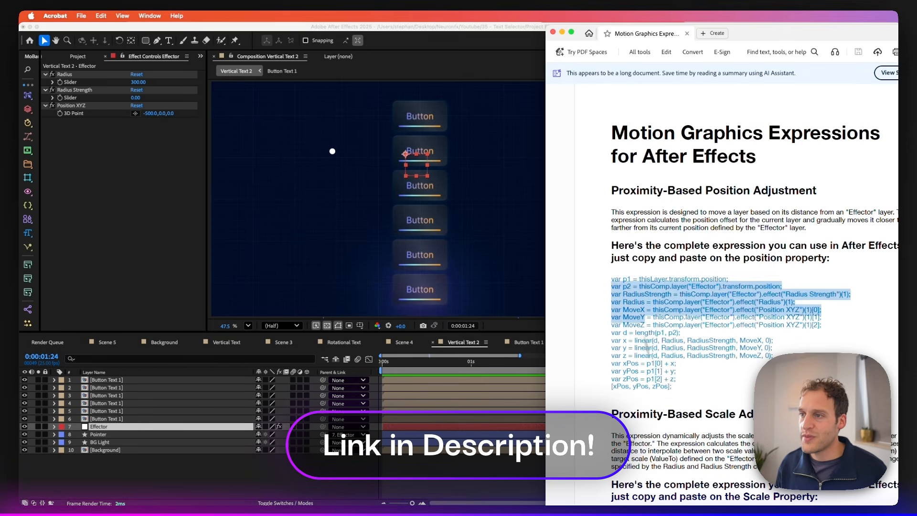
left_click(669, 355)
left_click_drag(677, 389, 603, 282)
key("super+c")
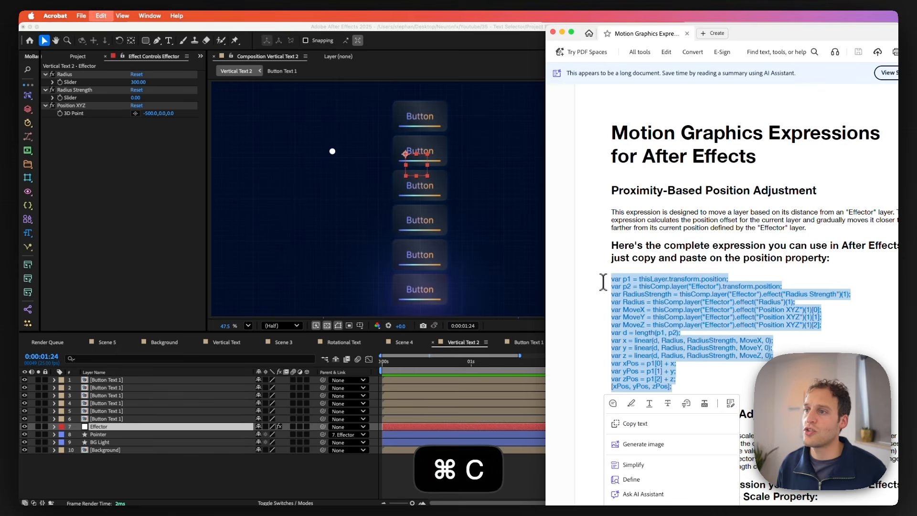
- Switch back to After Effects and paste the copied expression on the Position property of Button Text 1 layer 6
left_click(98, 426)
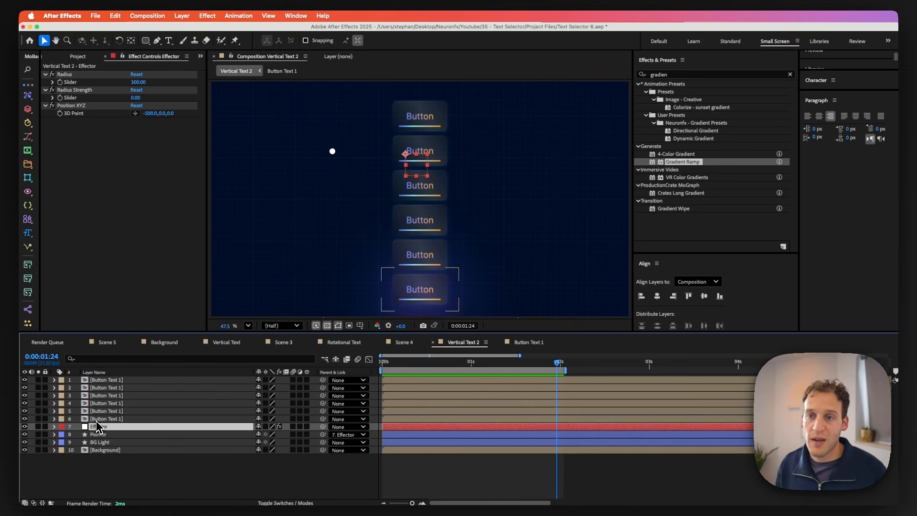
left_click(97, 420)
key("p")
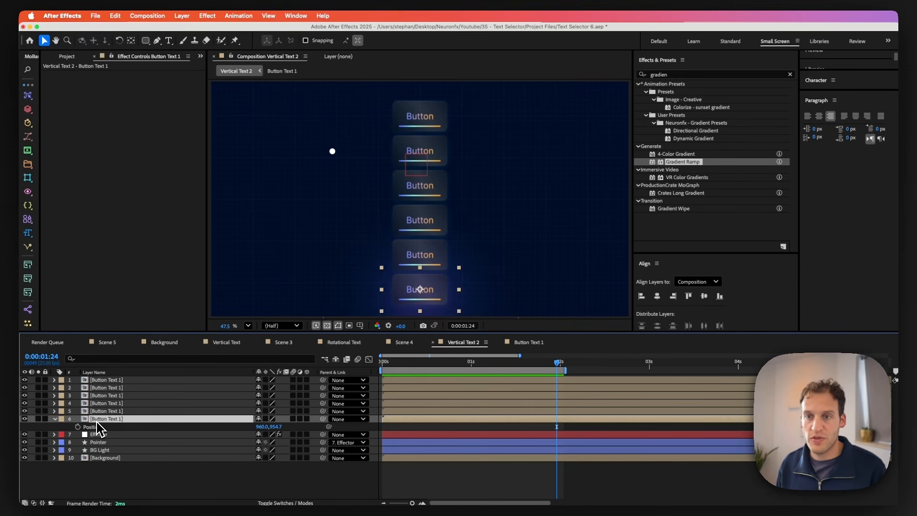
left_click(89, 429)
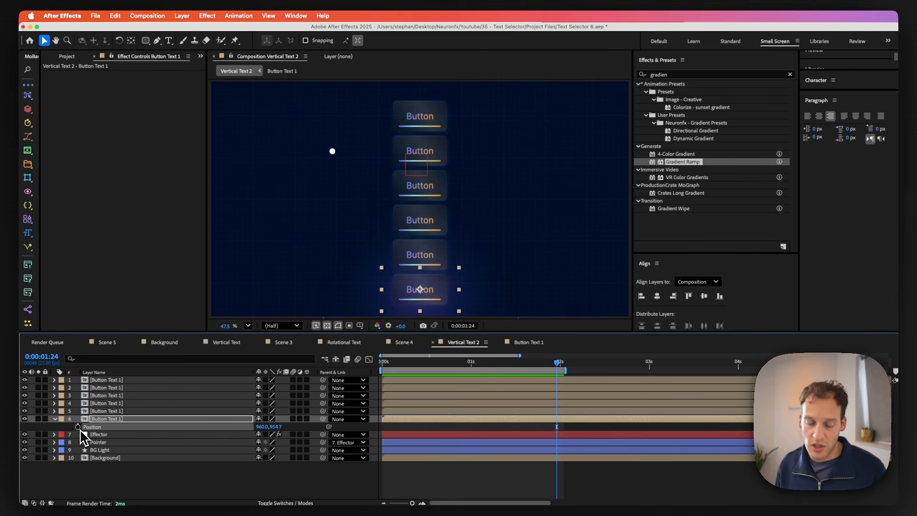
left_click(78, 428, "alt")
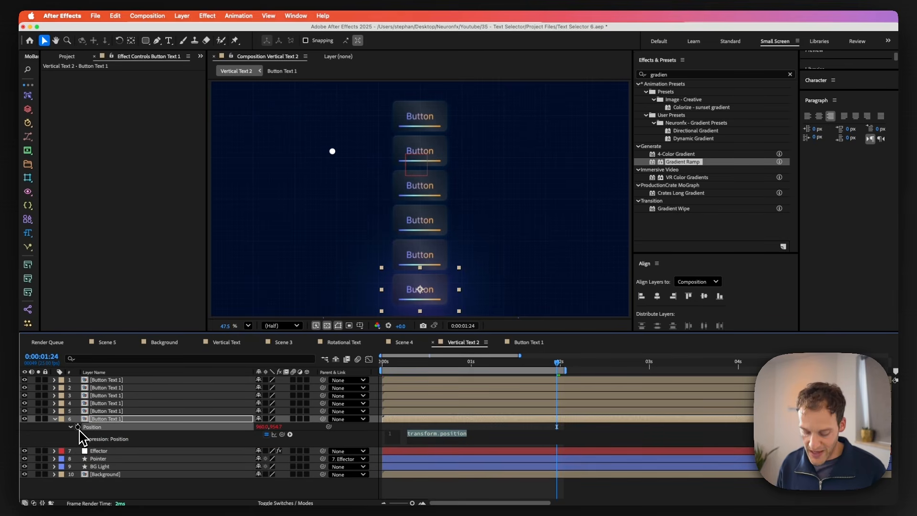
key("super+v")
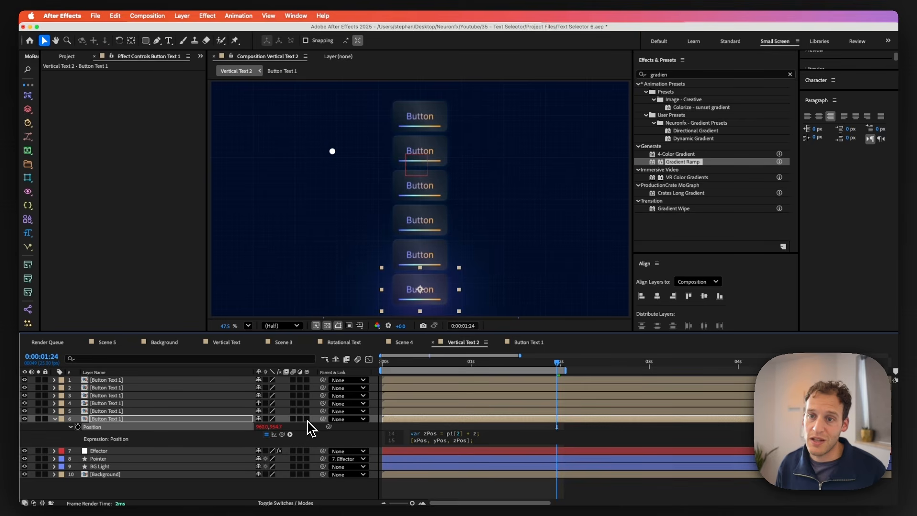
- Make all six Button Text 1 layers 3D
left_click(307, 420)
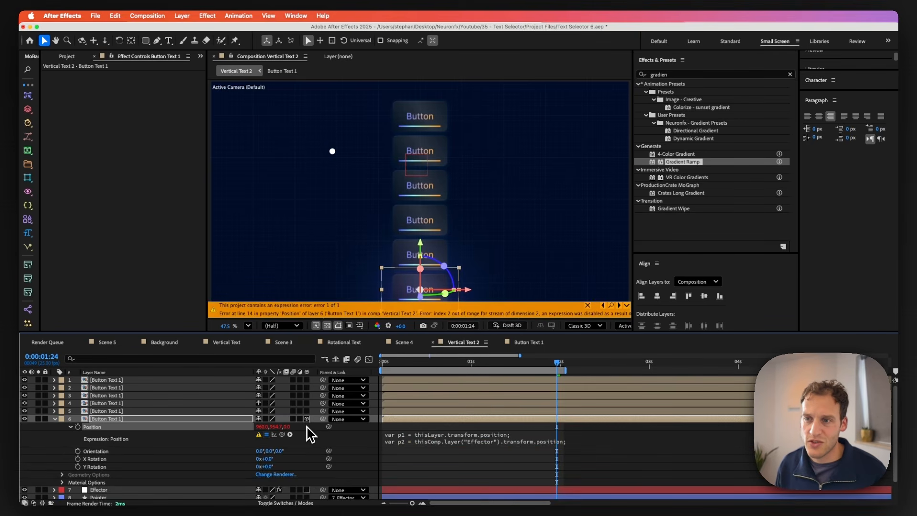
left_click(306, 411)
left_click_drag(306, 384, 309, 410)
- Copy only the Position expression from Button Text 1 layer 6 and paste it onto the five other Button Text 1 layers
left_click(98, 443)
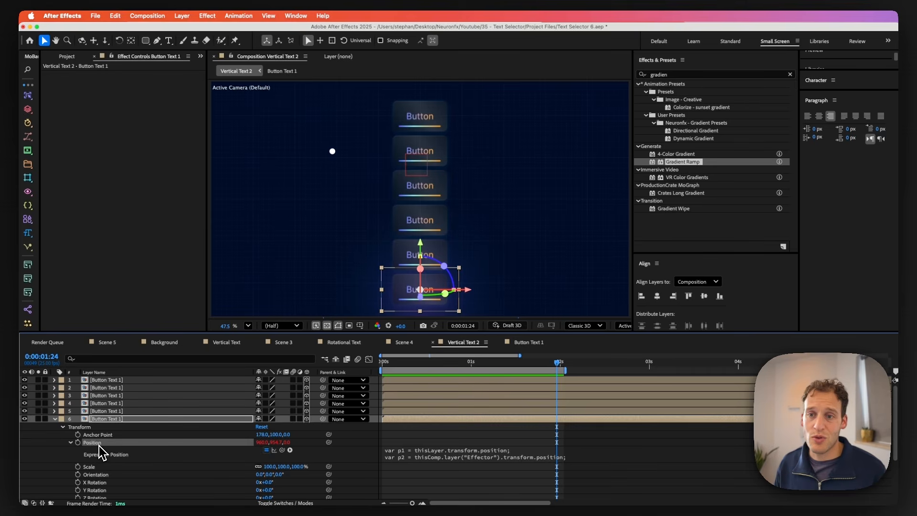
right_click(99, 445)
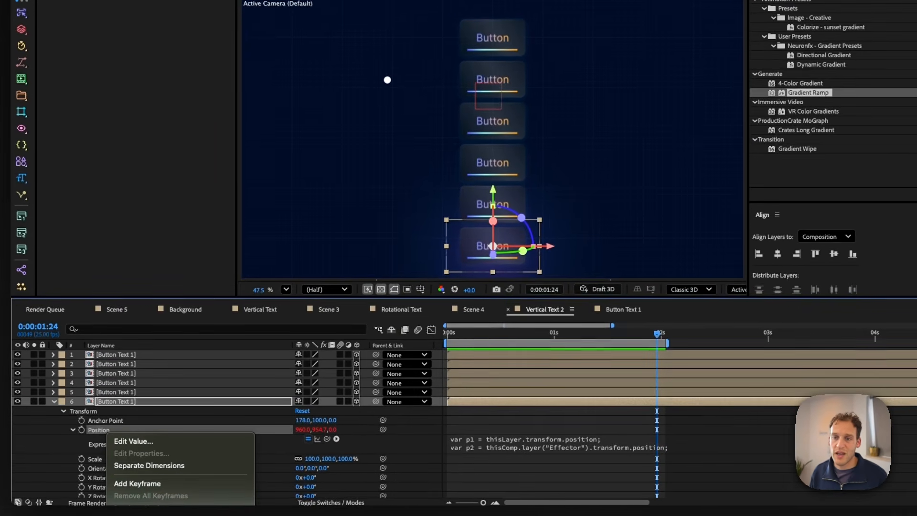
left_click(143, 513)
left_click(104, 392)
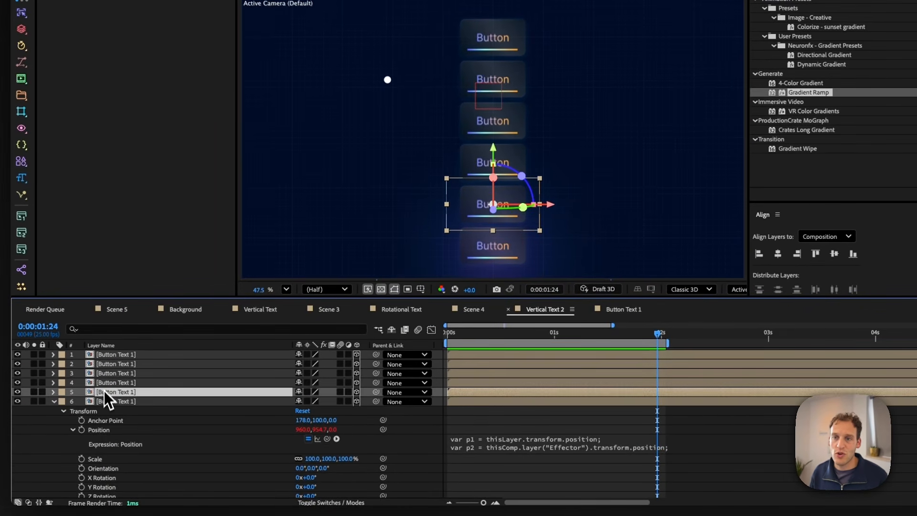
left_click(106, 358, "shift")
key("super+v")
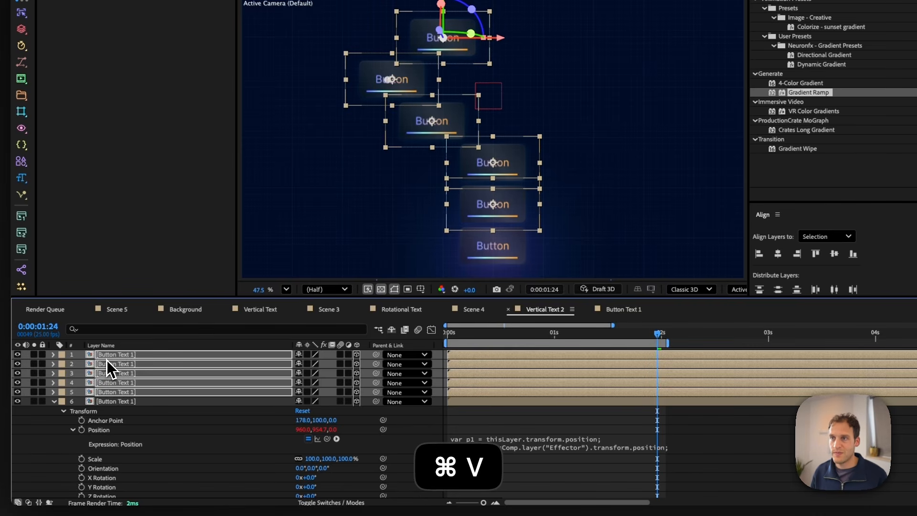
left_click(55, 401)
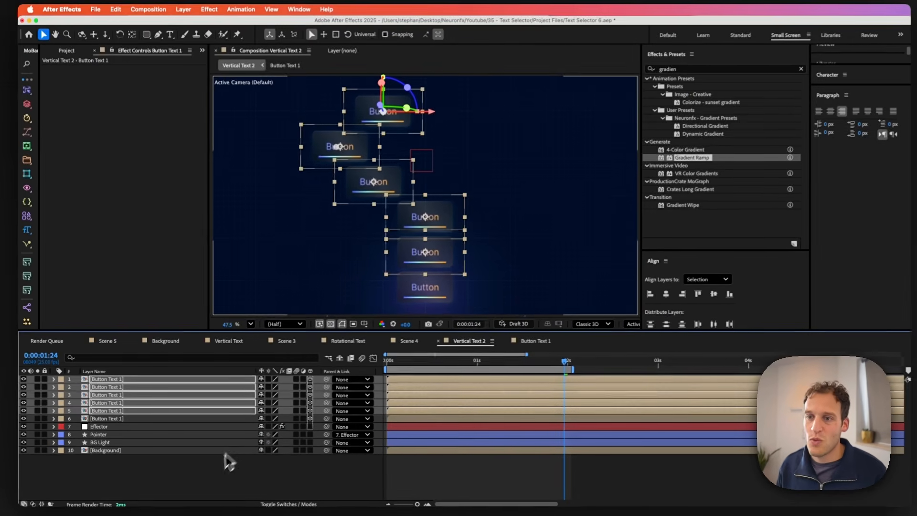
left_click(247, 461)
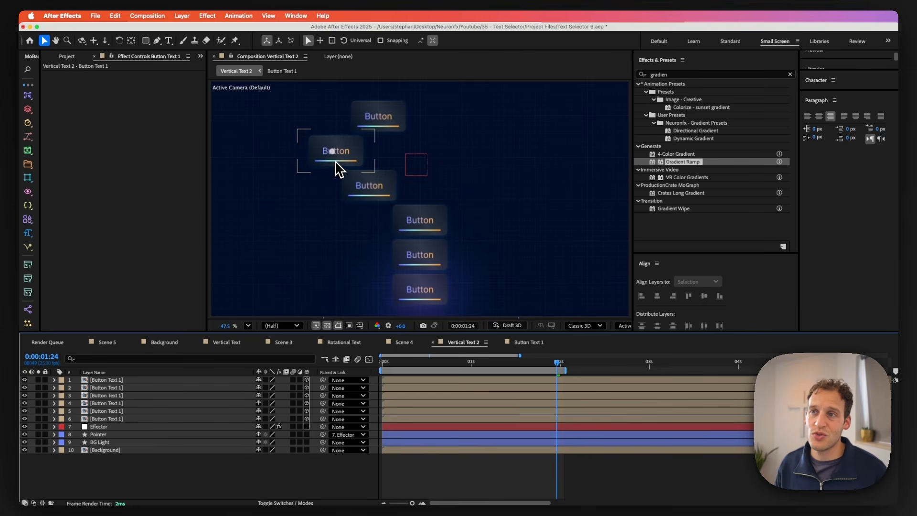
- Set the Effector's Position XYZ 3D Point to about 121, -19, 0
left_click(113, 427)
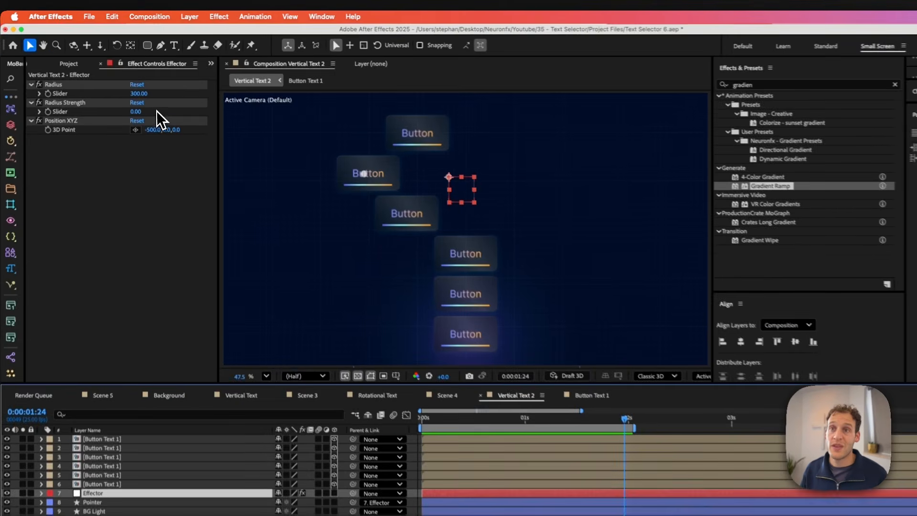
left_click_drag(153, 139, 471, 127)
key("super+z")
left_click_drag(167, 134, 158, 134)
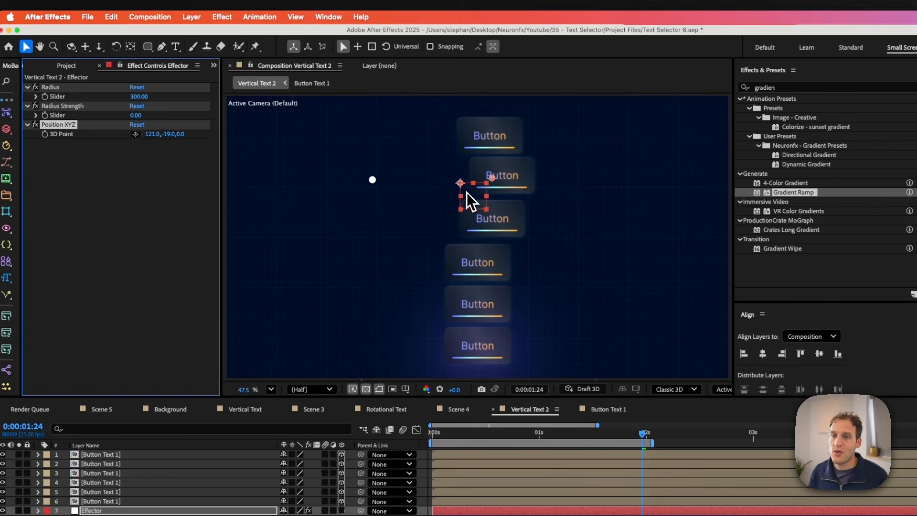
- Move the Effector down along the button list to between the third and fourth buttons
left_click_drag(473, 196, 423, 229)
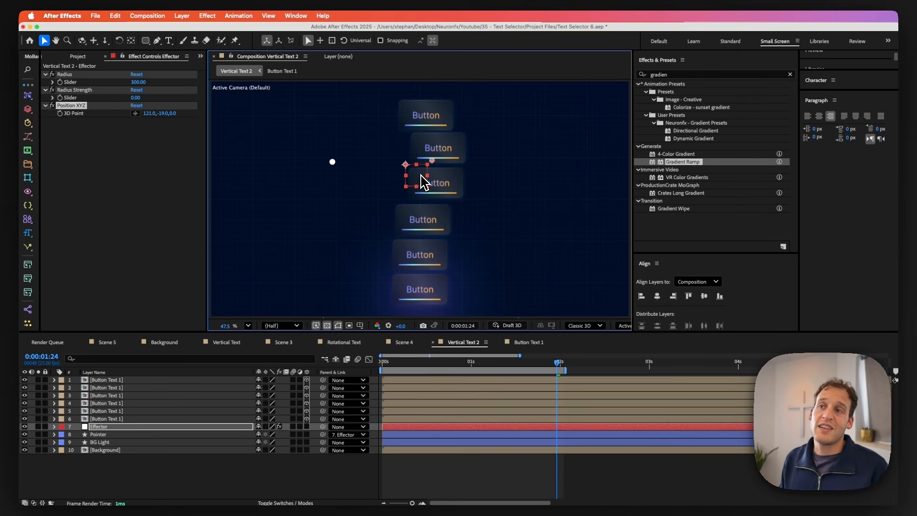
left_click_drag(421, 175, 421, 212)
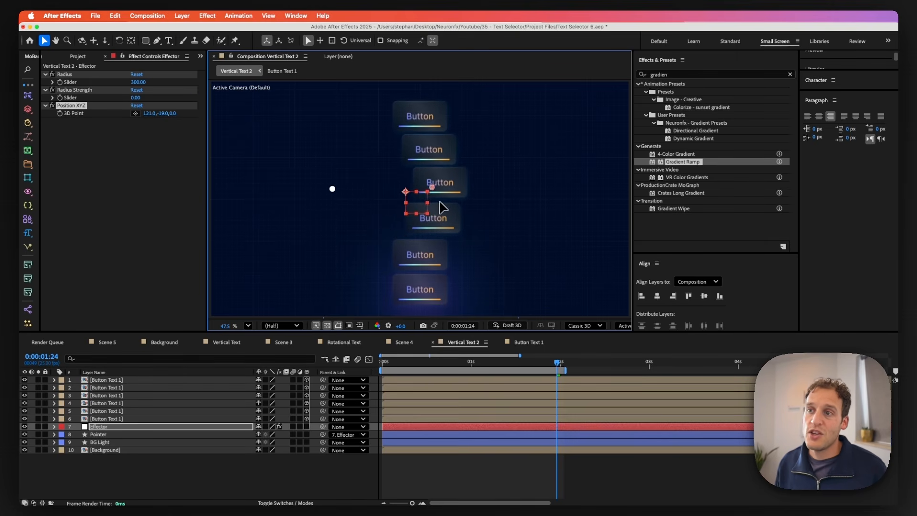
- Duplicate the Effector's Radius Strength slider and rename the copy Property 1 From
key("Return")
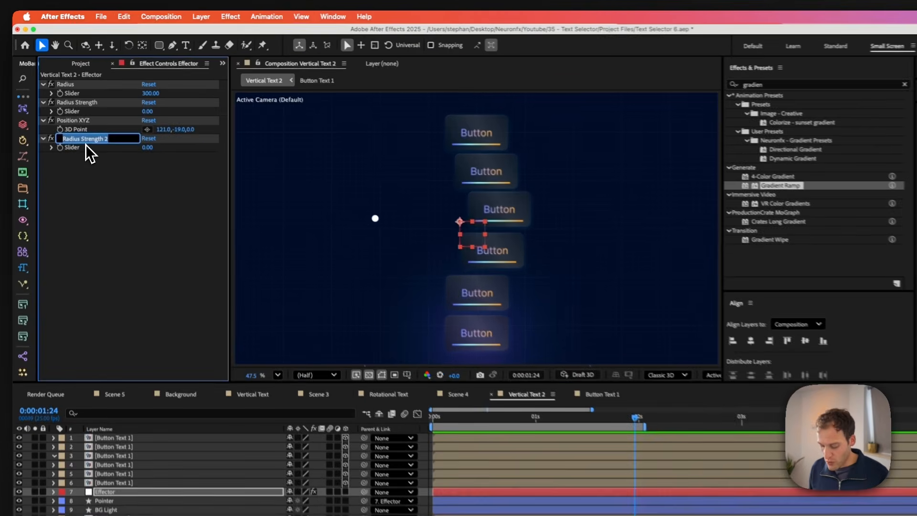
type("Property 1")
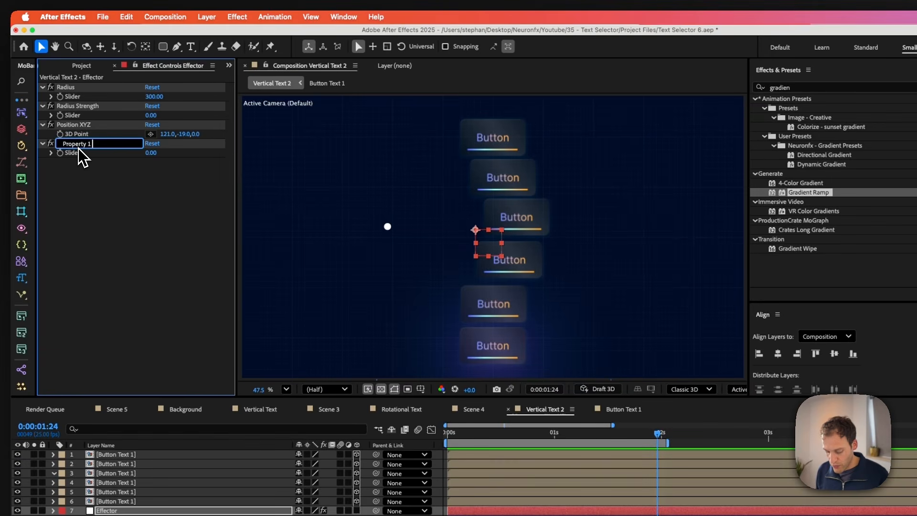
type(" From")
key("Return")
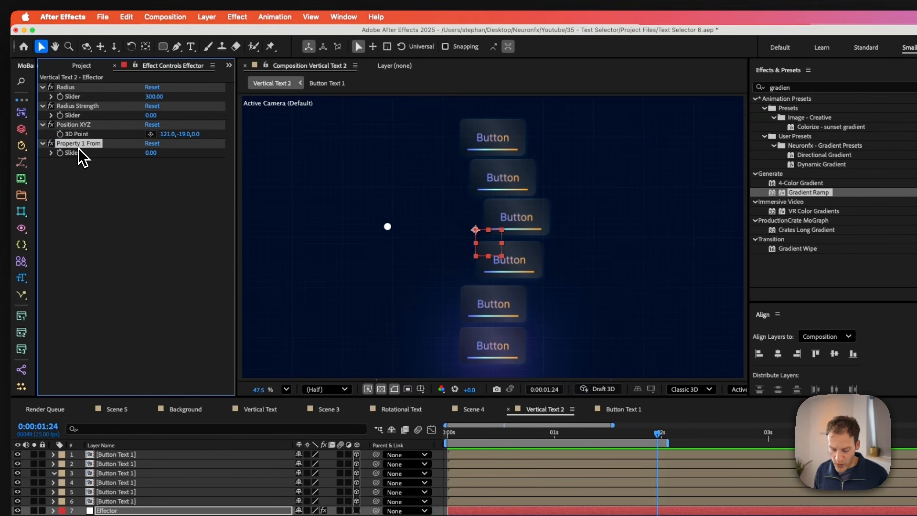
- Duplicate the Property 1 From slider on the Effector and rename the copy Property 1 To
key("super+d")
key("Return")
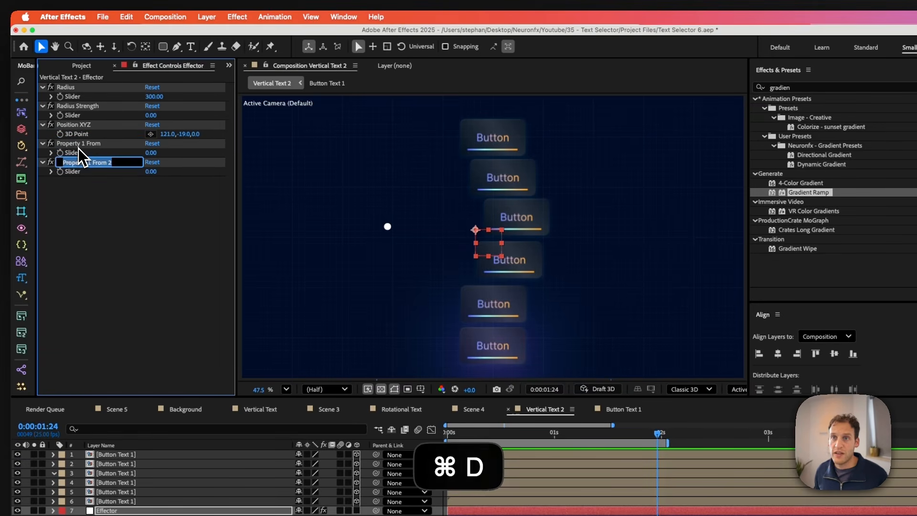
key("Right")
key("BackSpace")
key("BackSpace")
key("BackSpace")
key("BackSpace")
key("BackSpace")
key("BackSpace")
key("BackSpace")
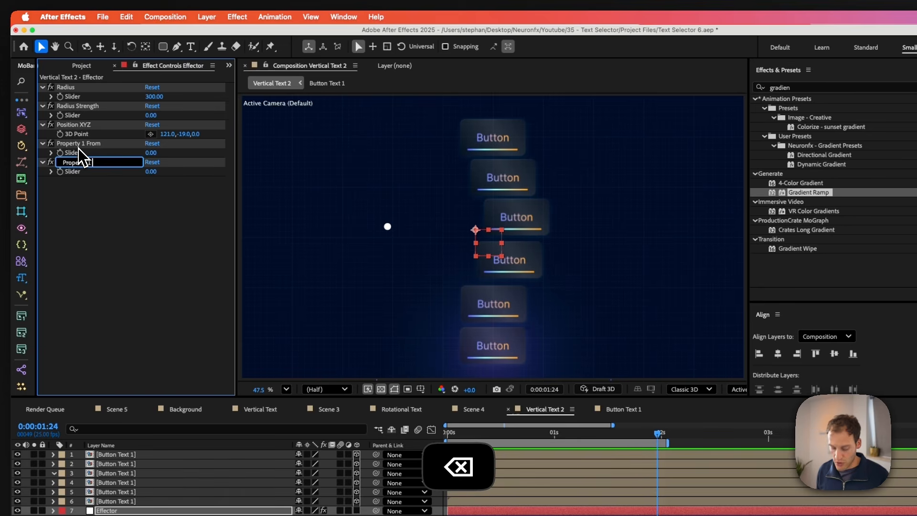
type("To")
key("Return")
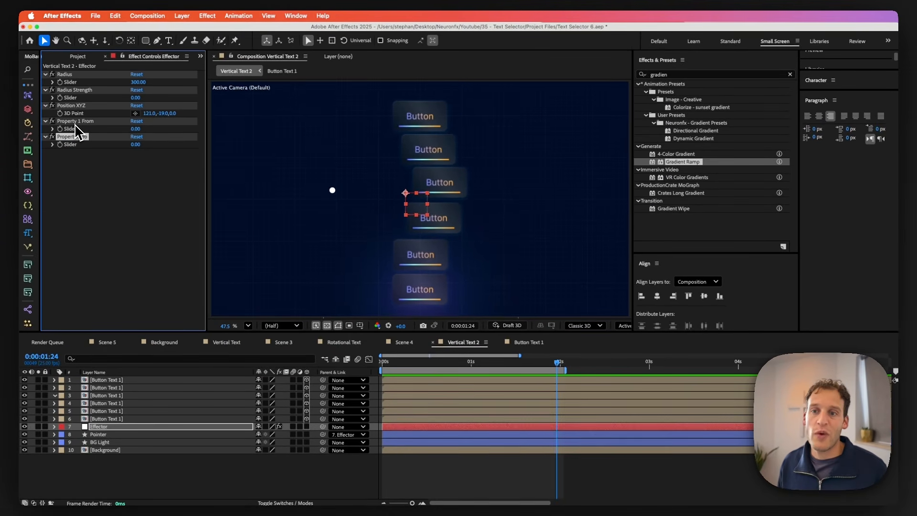
- Enable time remapping on Button Text 1 layer 3
left_click(430, 190)
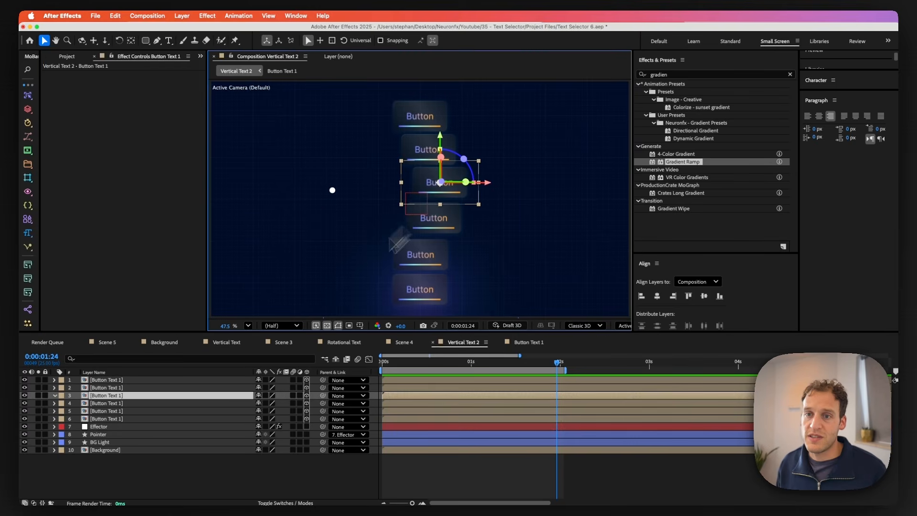
right_click(120, 397)
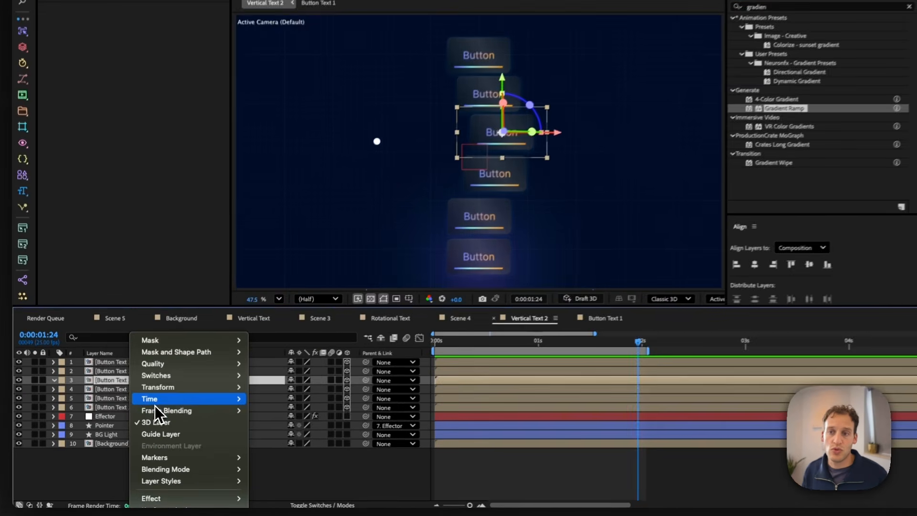
mouse_move(144, 411)
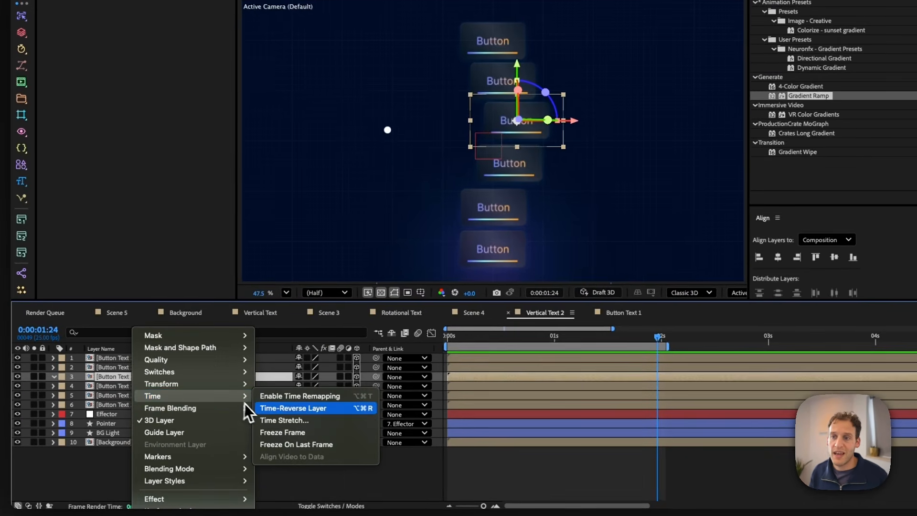
left_click(278, 399)
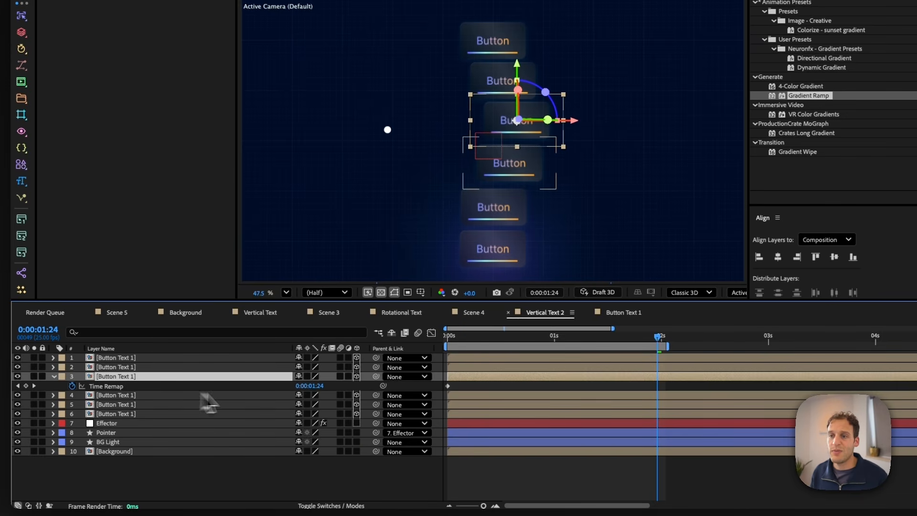
- Try a Time Remap value of 0:00:00:00 on Button Text 1 layer 3 at 0:00:01:24
left_click(313, 386)
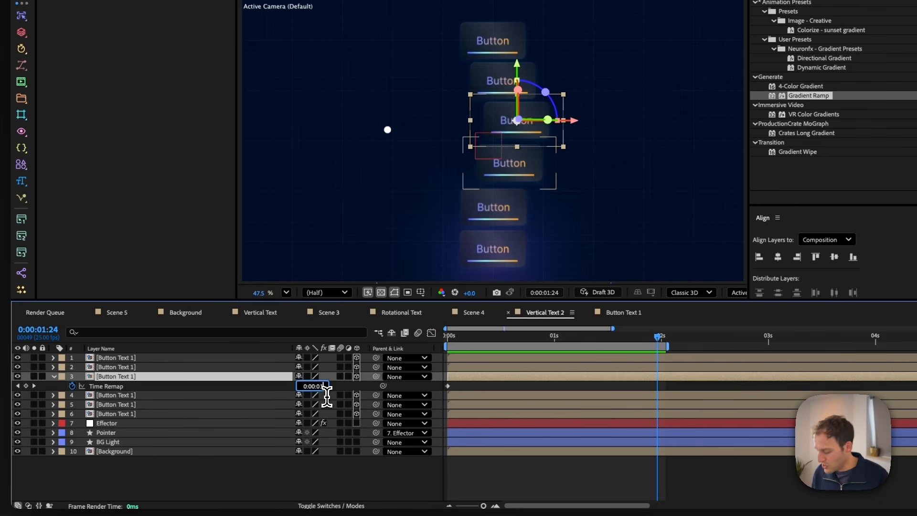
key("BackSpace")
key("BackSpace")
key("BackSpace")
key("BackSpace")
type("0")
key("Return")
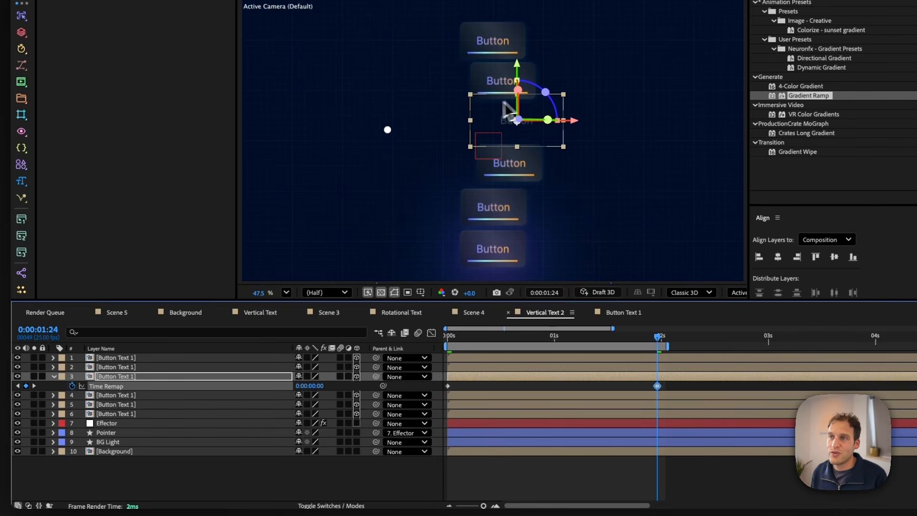
- Try a Time Remap value of 0:00:02:00 on Button Text 1 layer 3 and delete the keyframe it made at 0:00:01:24
left_click(313, 385)
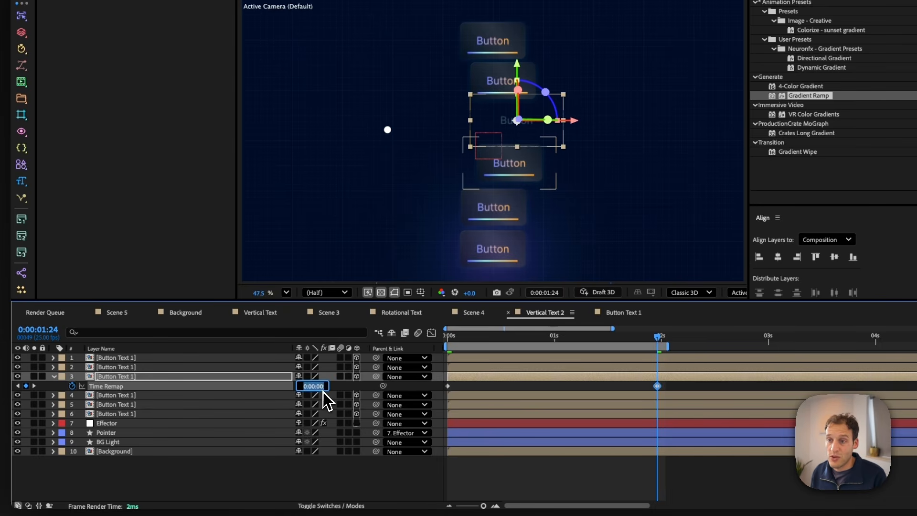
key("Right")
key("Left")
key("Left")
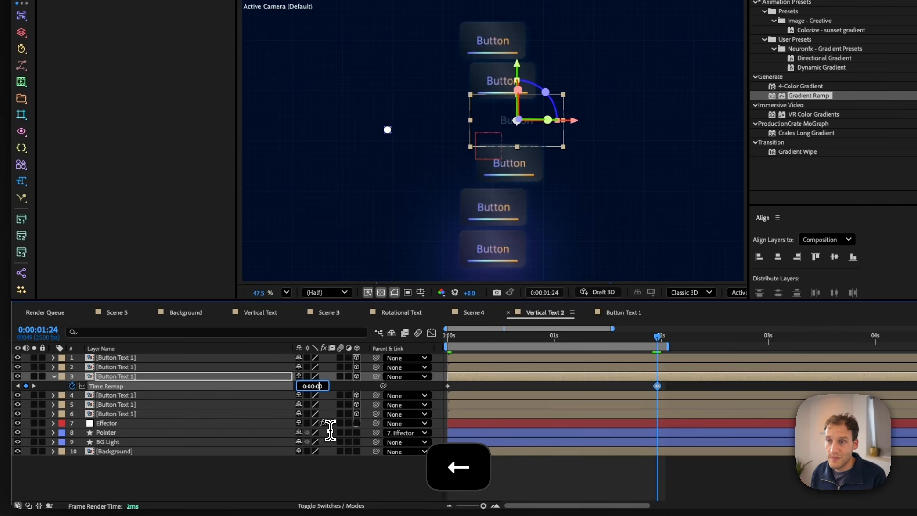
key("BackSpace")
type("2:00")
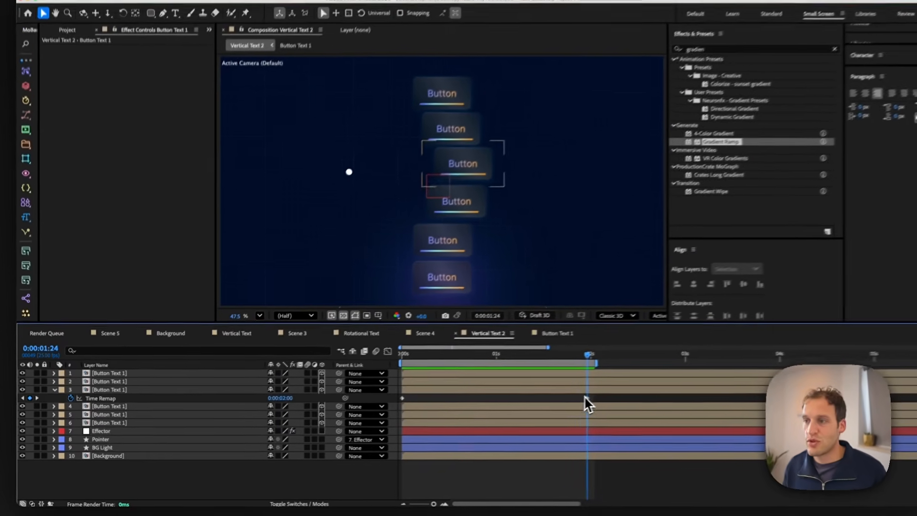
key("BackSpace")
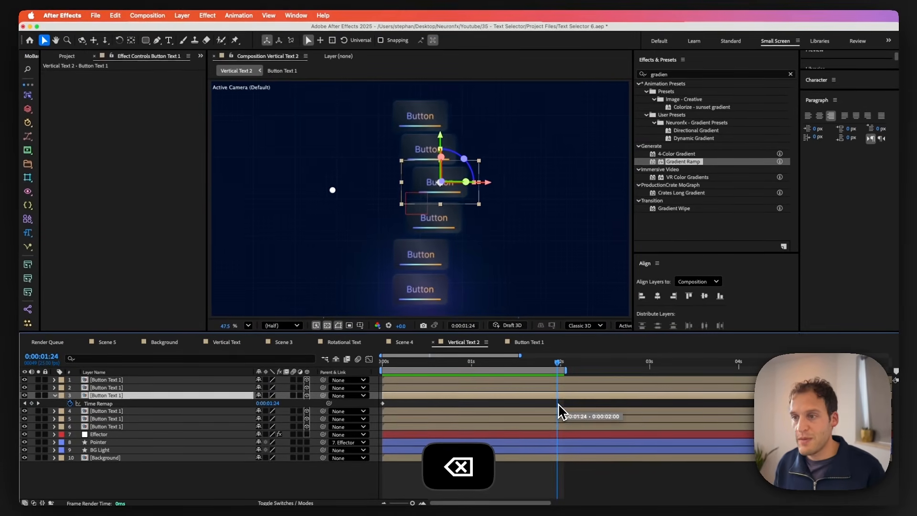
- Switch to the Motion Graphics Expressions PDF in Acrobat and copy the full Proximity-Based Property 1 Adjustment expression
left_click(901, 283)
left_click_drag(774, 36, 720, 37)
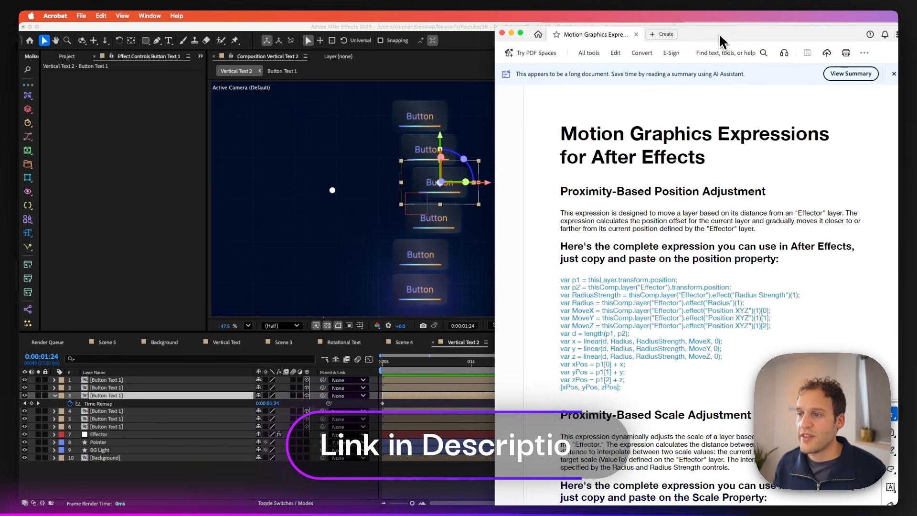
scroll(661, 204, "down", 20)
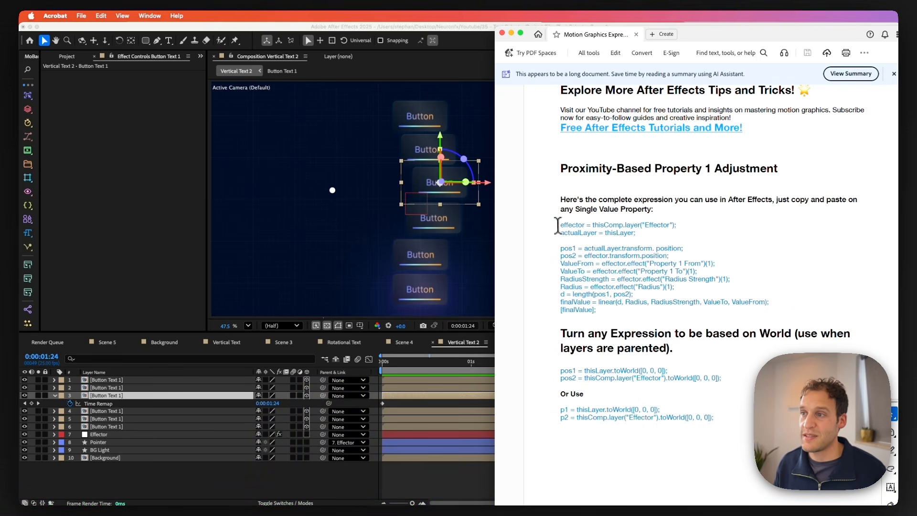
key("super+z")
left_click_drag(597, 310, 558, 222)
key("super+c")
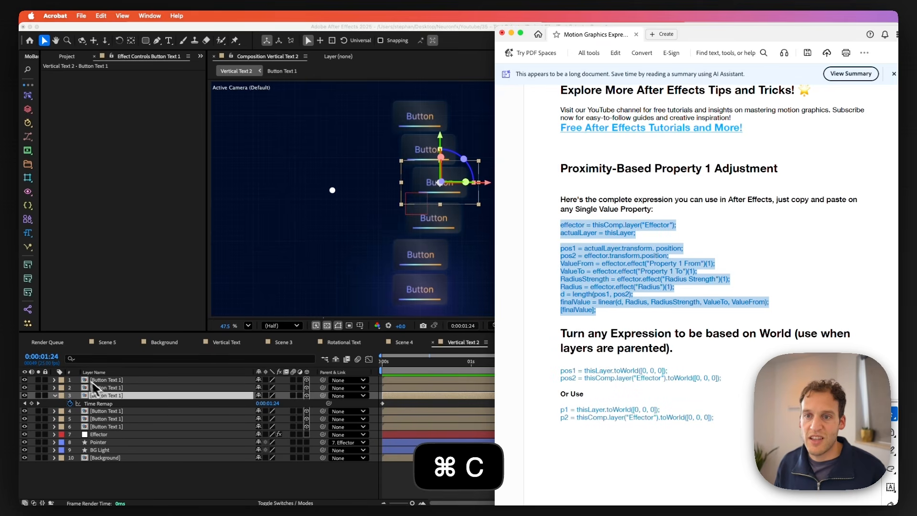
- Switch back to After Effects and paste the copied expression on the Time Remap property of Button Text 1 layer 3
left_click(117, 397)
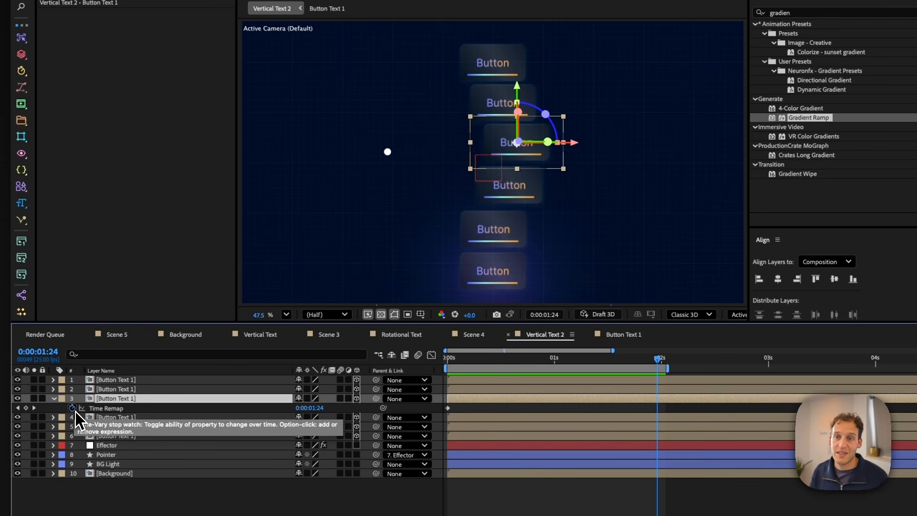
left_click(75, 409, "alt")
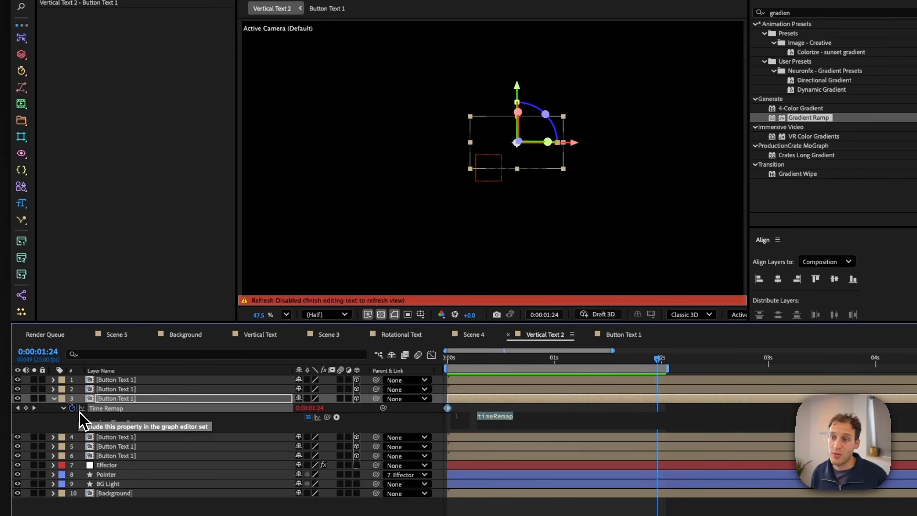
key("super+v")
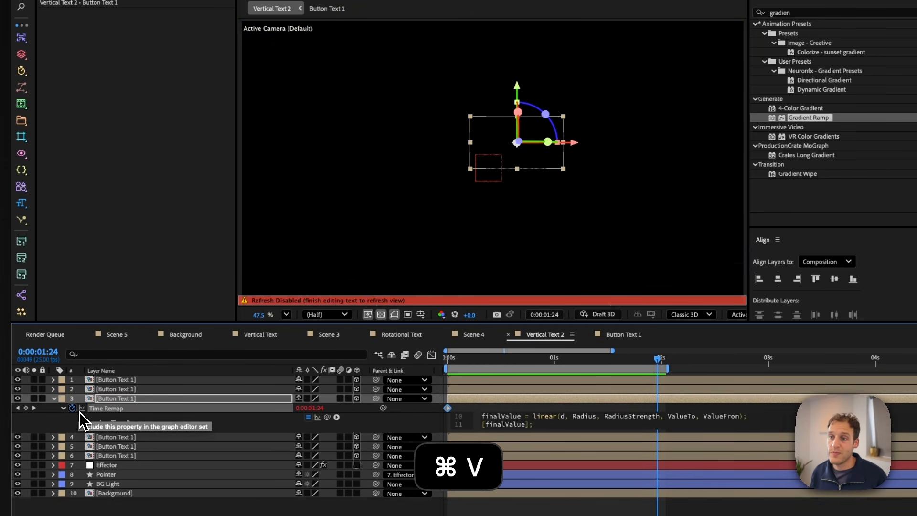
left_click(374, 417)
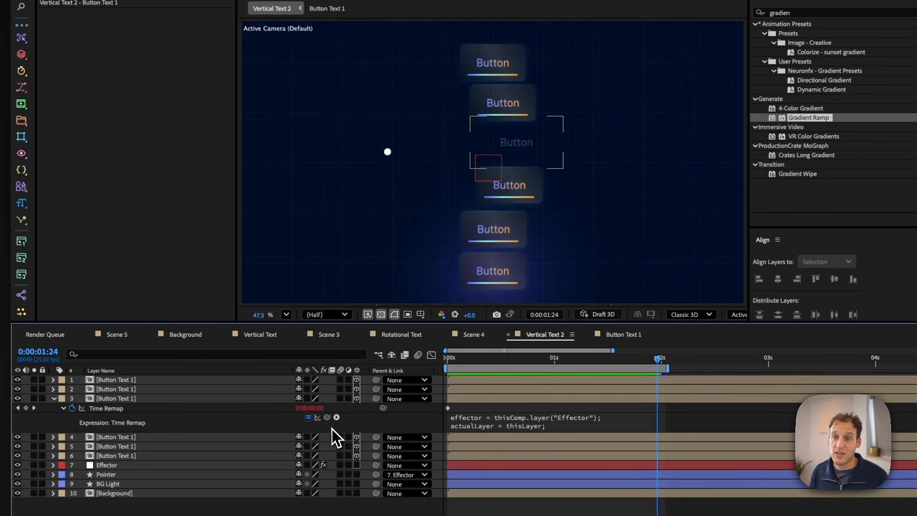
- Set the Effector's Property 1 To slider to 2
left_click(119, 466)
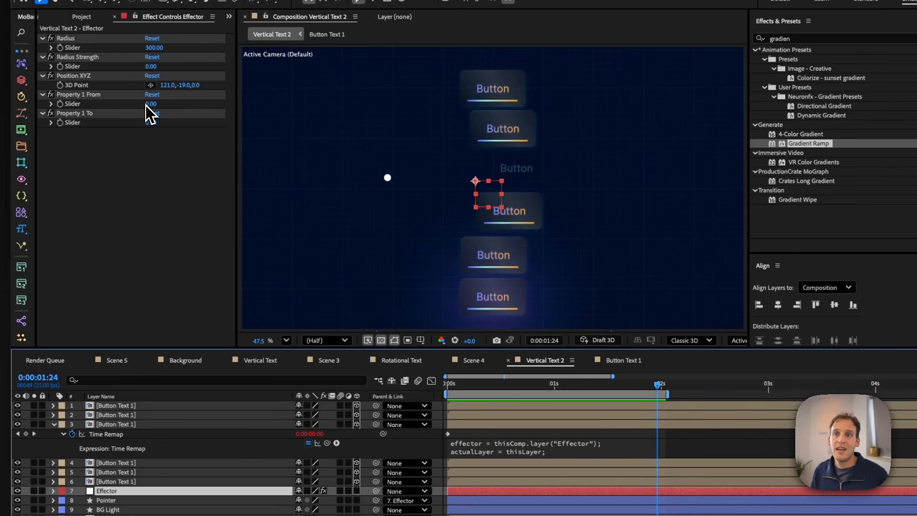
left_click(151, 122)
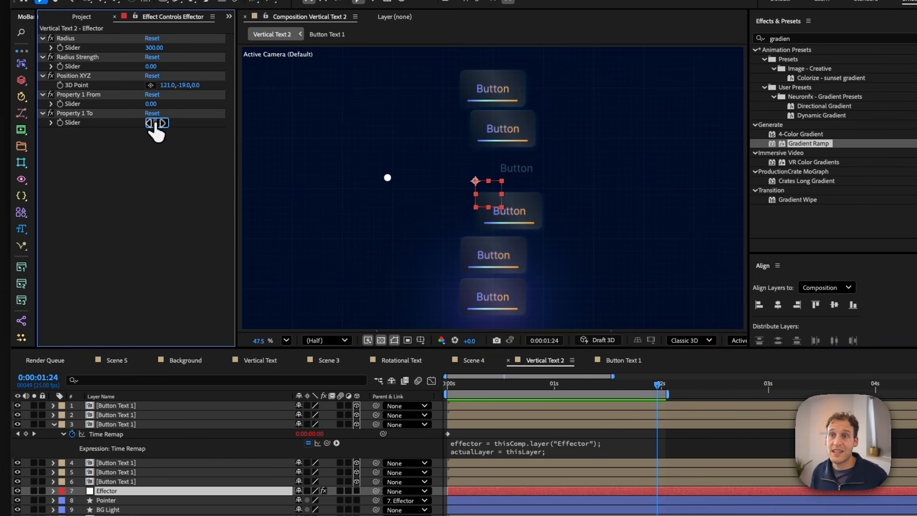
key("Return")
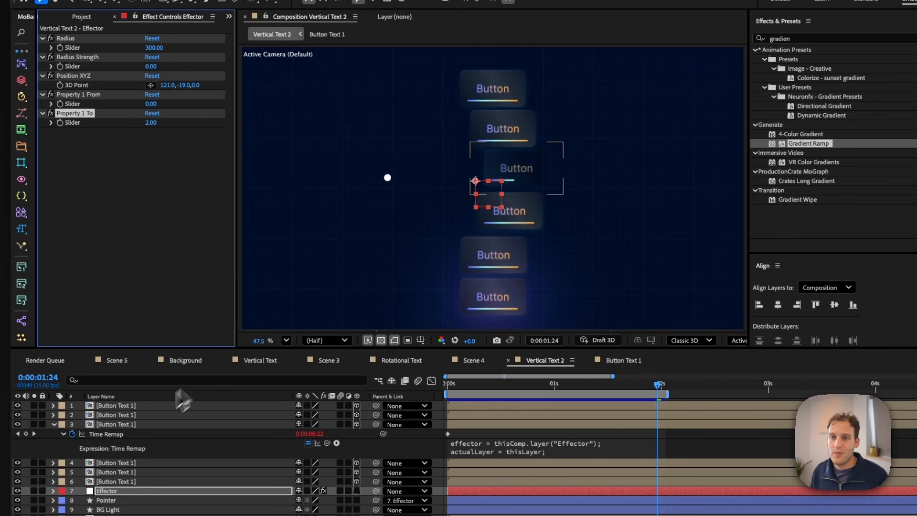
- Copy the Time Remap property with its expression from Button Text 1 layer 3 and paste it onto the five other Button Text 1 layers
left_click(115, 424)
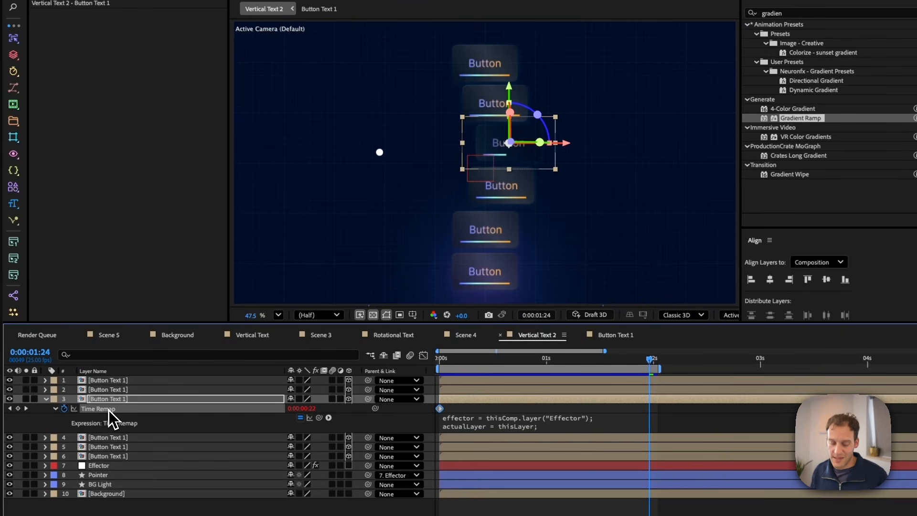
key("super+c")
left_click(101, 382)
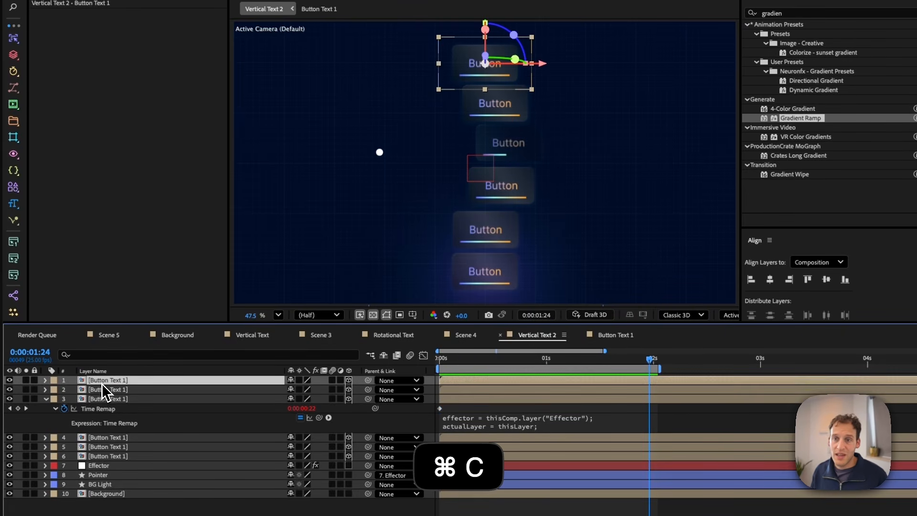
left_click(106, 391, "shift")
left_click(104, 437, "super")
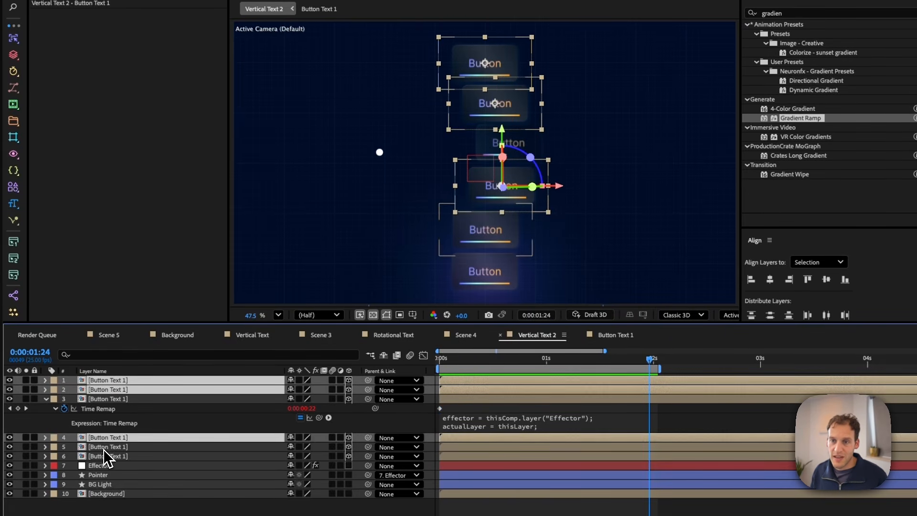
left_click(103, 447, "super")
left_click(105, 456, "super")
key("super+v")
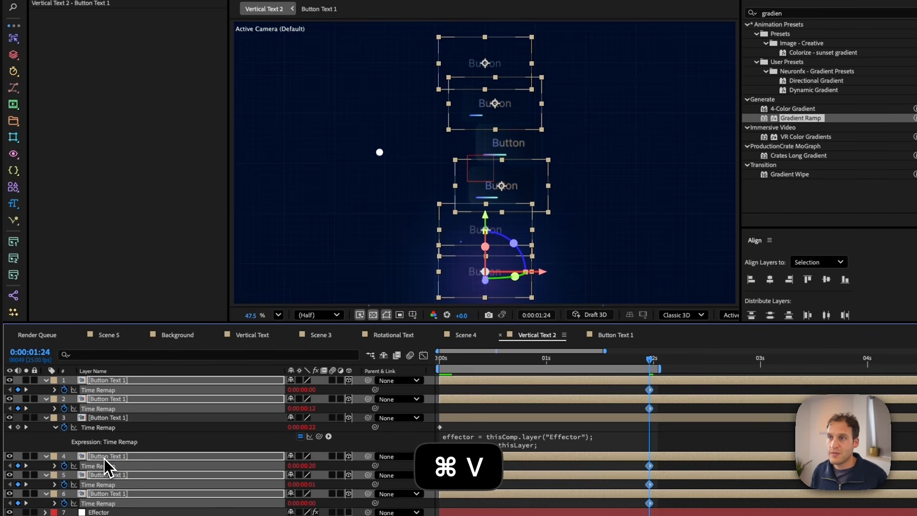
left_click(389, 442)
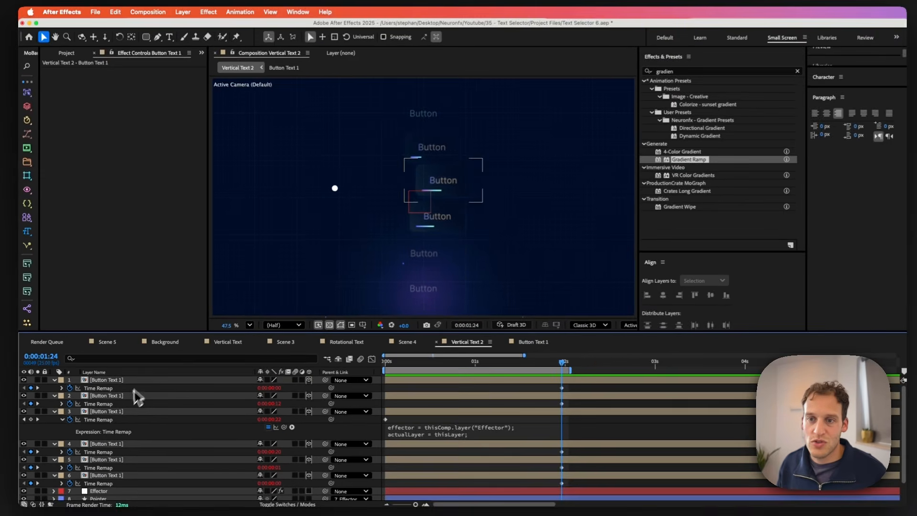
- Select the Effector layer in Vertical Text 2
scroll(137, 430, "down", 3)
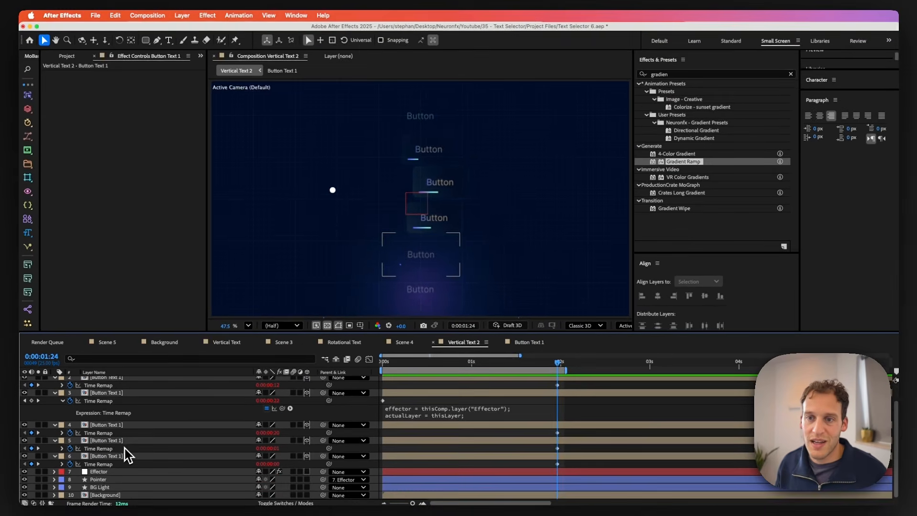
left_click(115, 472)
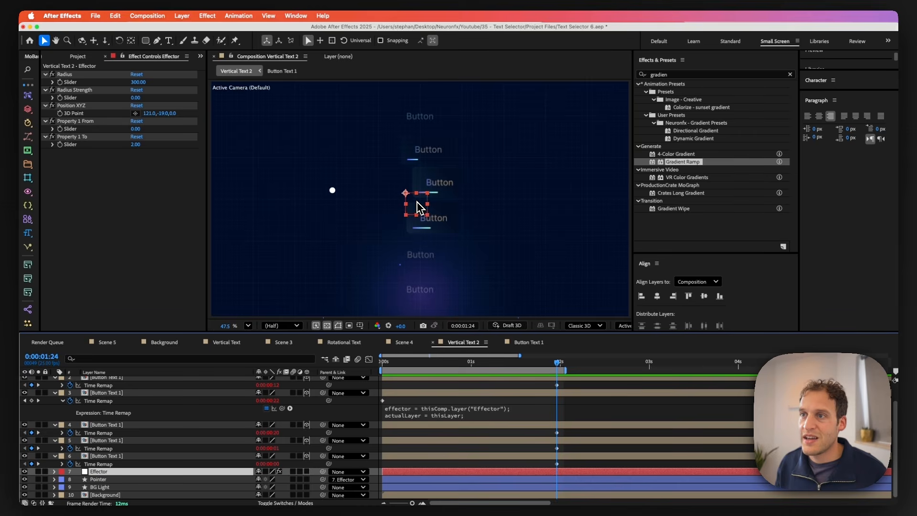